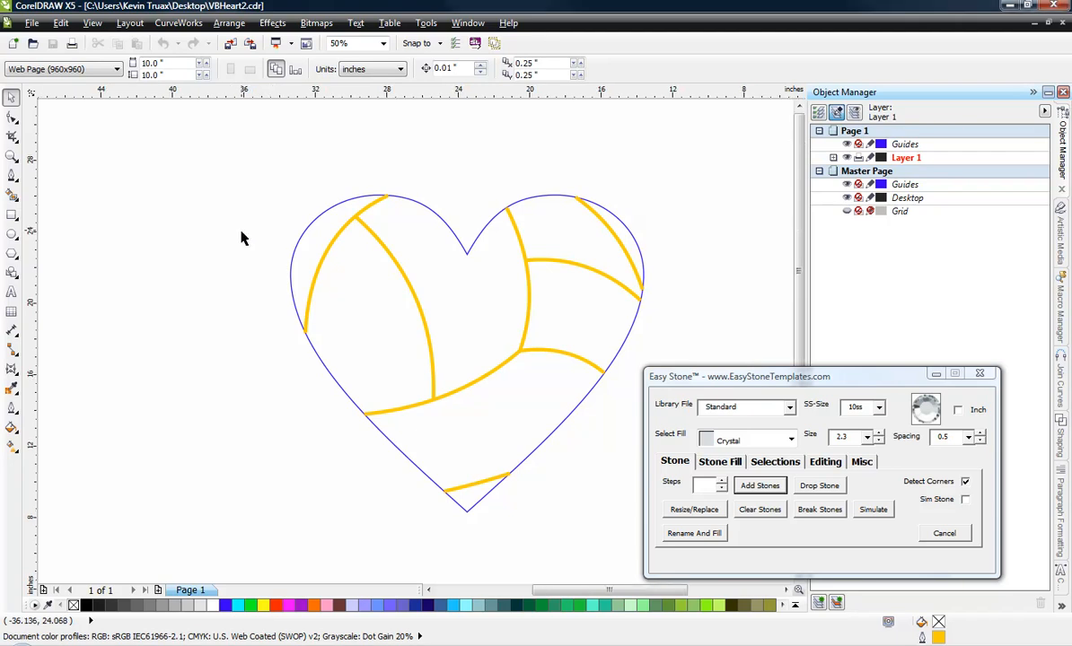
Step: Duplicate the heart outline with its inner volleyball curves, placing the copy up and to the left of the original
scroll(279, 285, "down", 2)
scroll(514, 397, "down", 1)
scroll(426, 333, "up", 1)
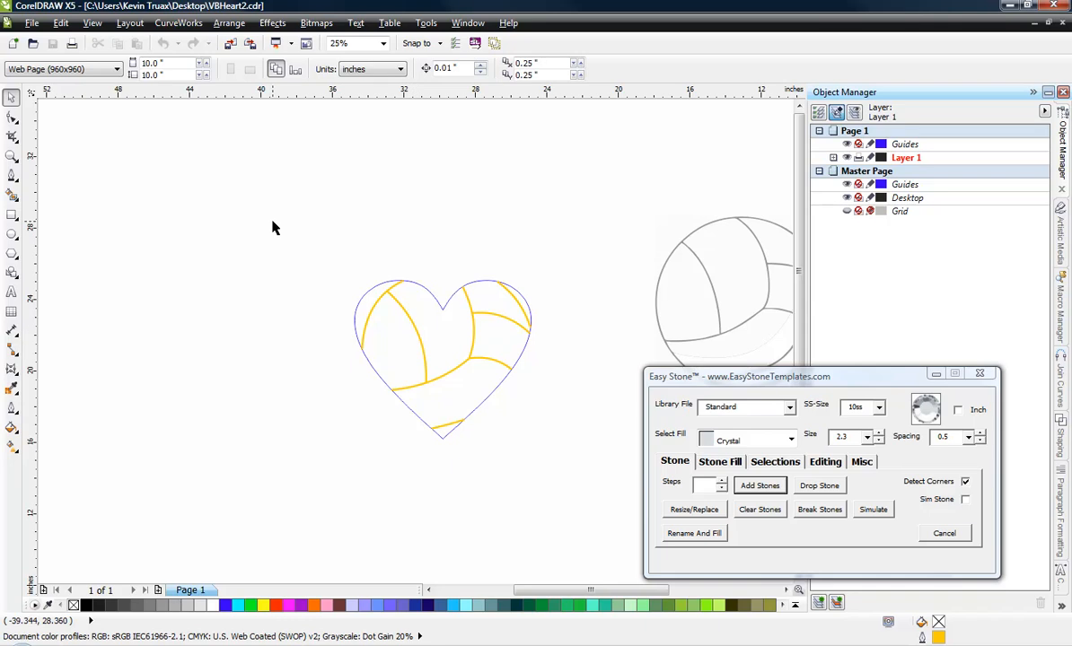
left_click_drag(273, 221, 570, 476)
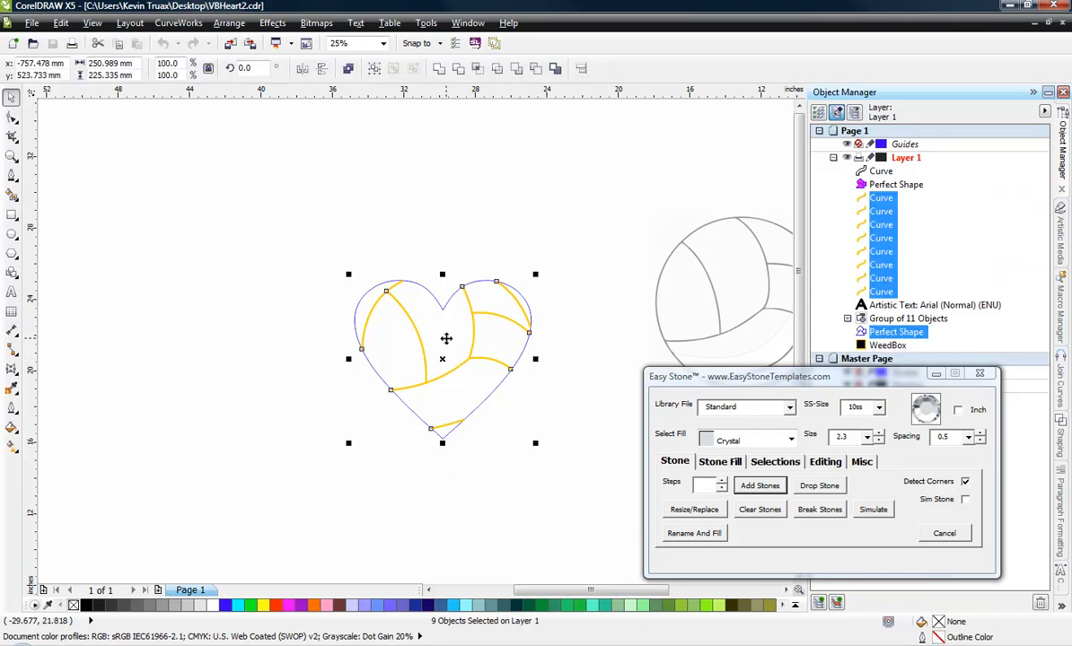
left_click_drag(440, 359, 179, 215)
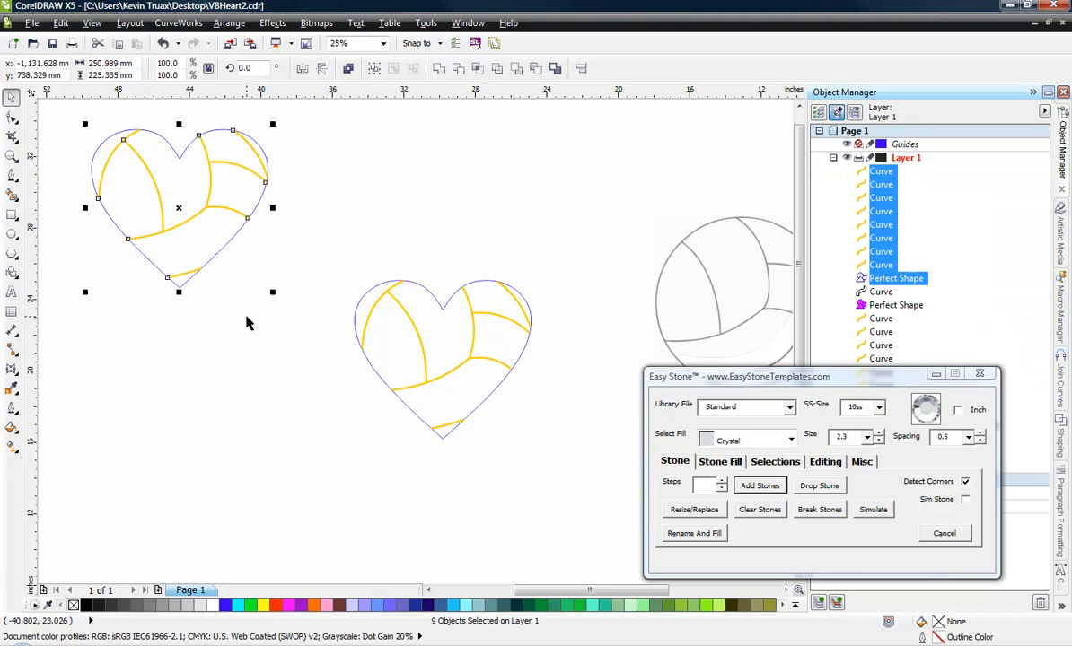
left_click(247, 315)
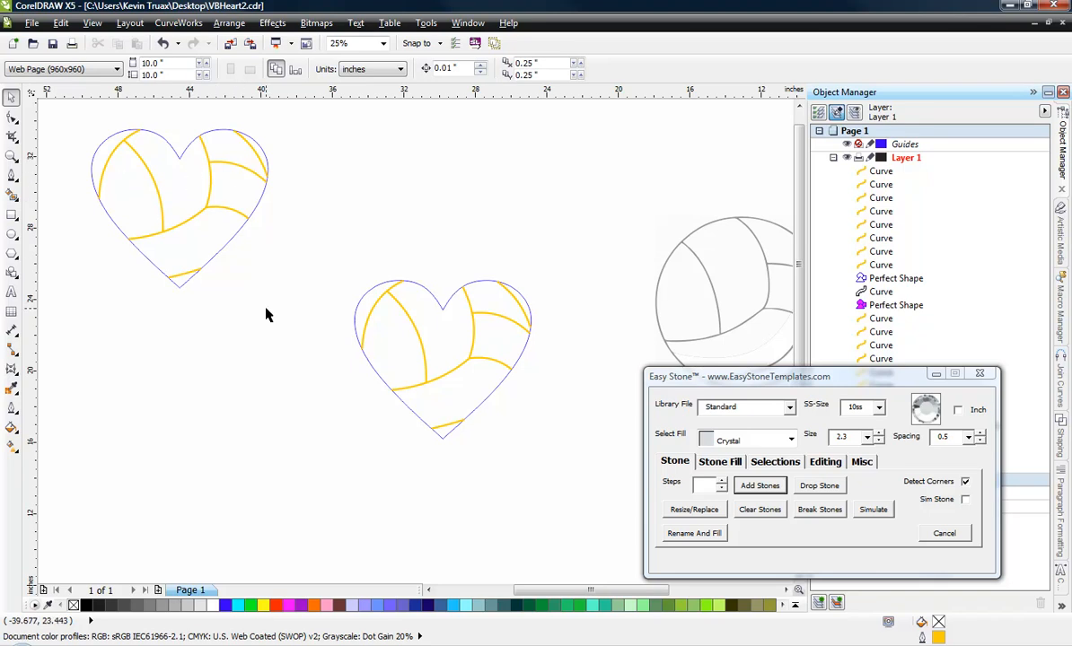
Step: Move the copied heart with all its inner curves about 20 mm right and 69 mm up
scroll(259, 376, "down", 1)
scroll(169, 236, "up", 1)
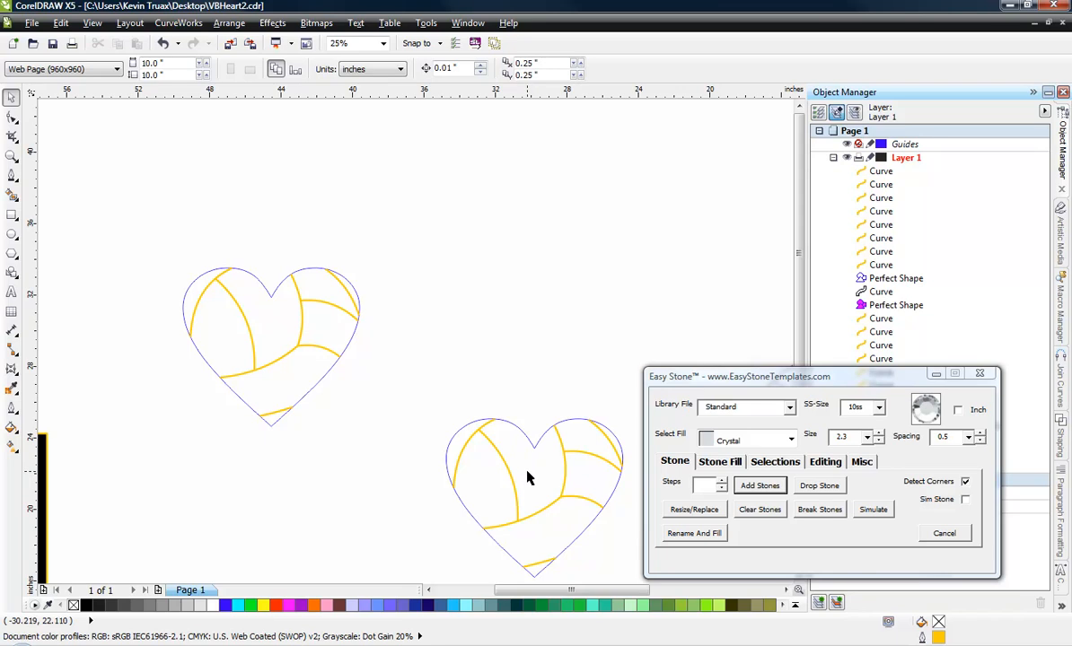
left_click_drag(140, 266, 401, 450)
left_click_drag(268, 356, 285, 298)
left_click(270, 378)
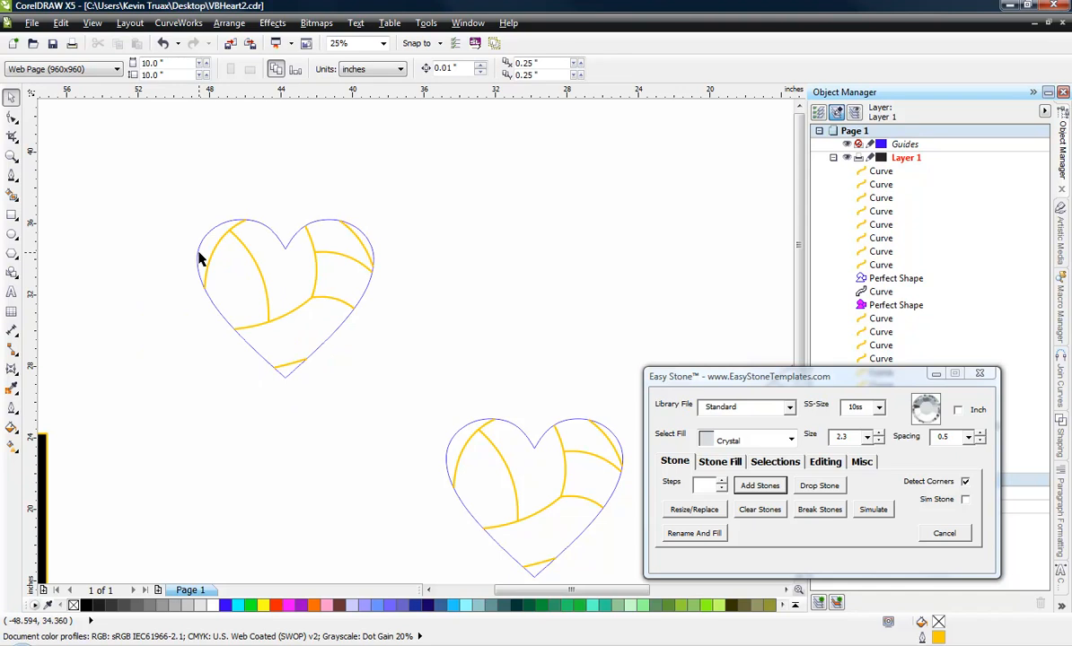
Step: Add 10ss Crystal stones along all paths of the heart copy, with size 3.3 and spacing 0.5
left_click_drag(170, 196, 396, 387)
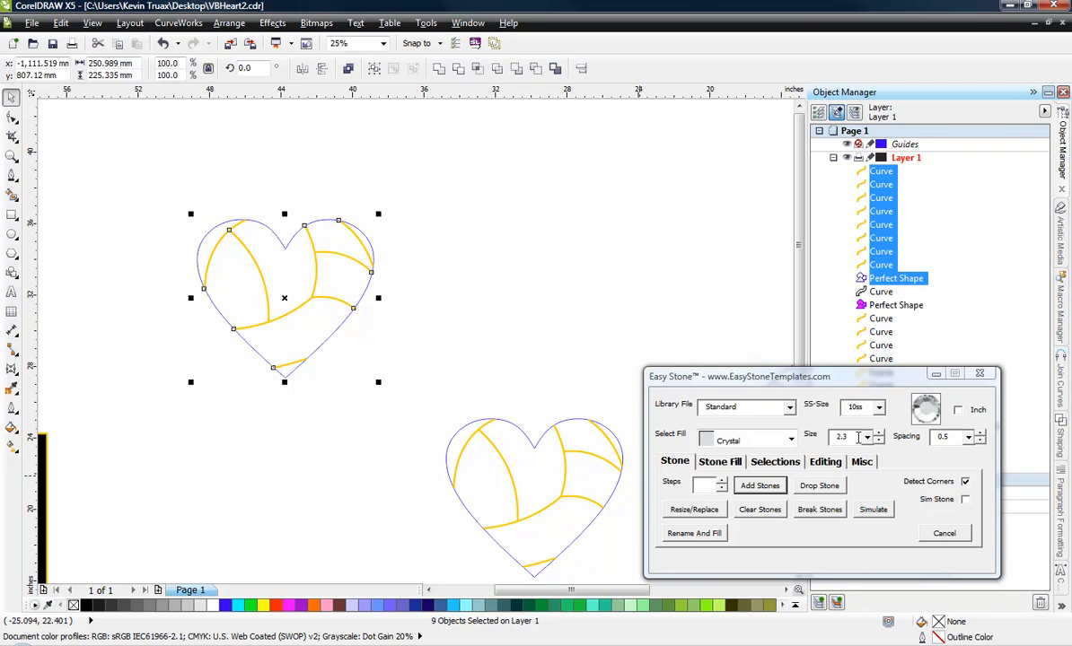
left_click(867, 437)
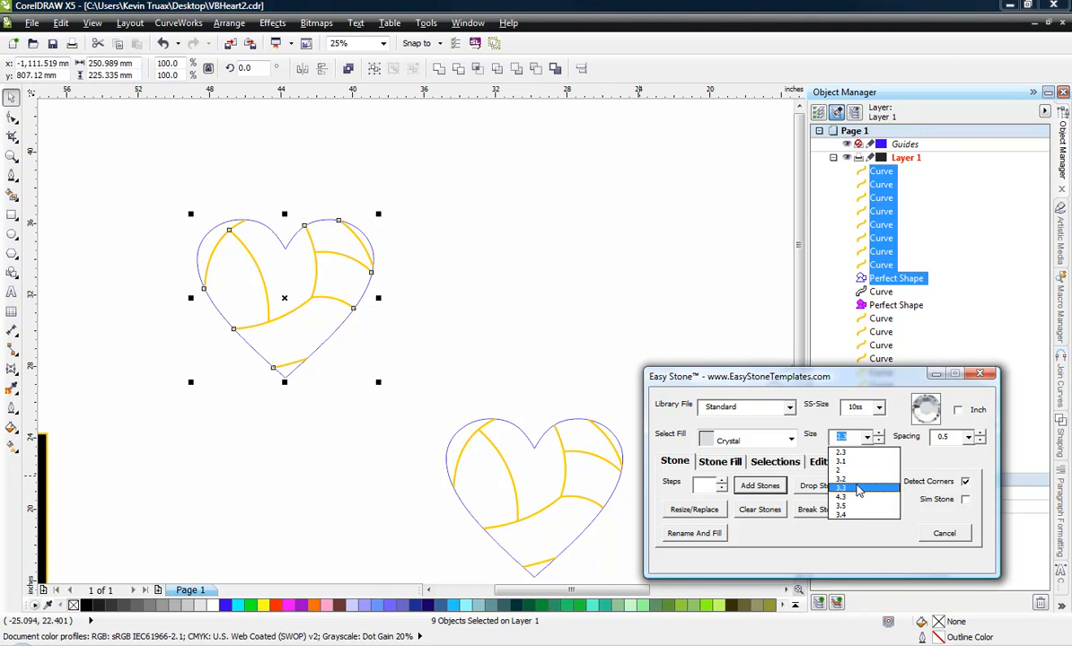
left_click(857, 490)
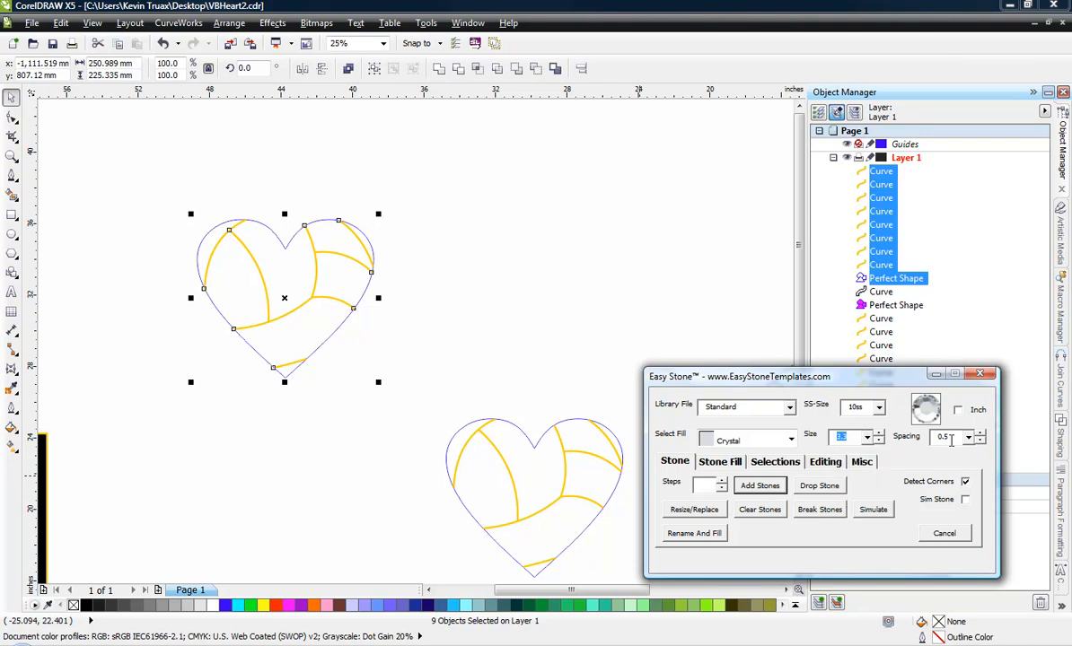
left_click(759, 485)
left_click(251, 340)
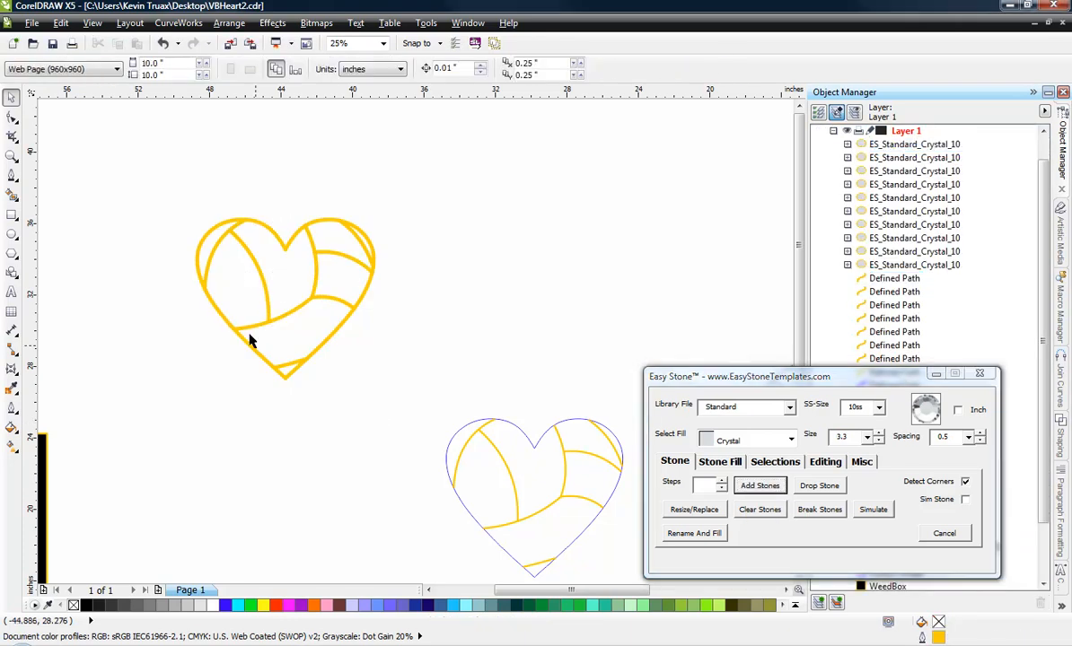
Step: Remove the outline color from all stones and paths of the heart copy
scroll(256, 303, "up", 1)
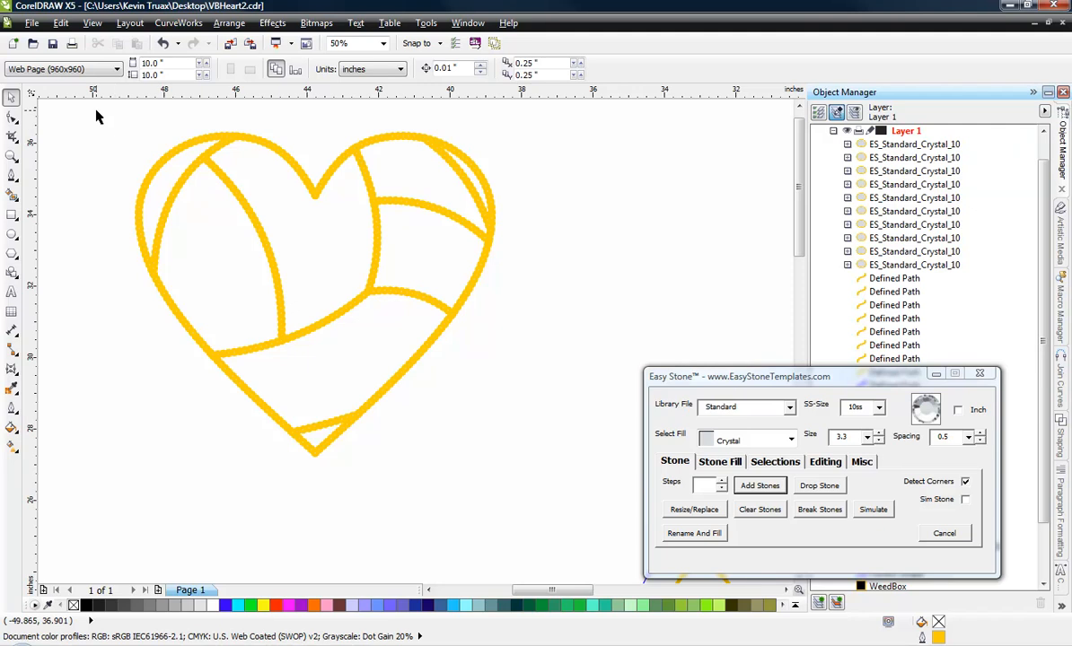
left_click_drag(99, 116, 548, 493)
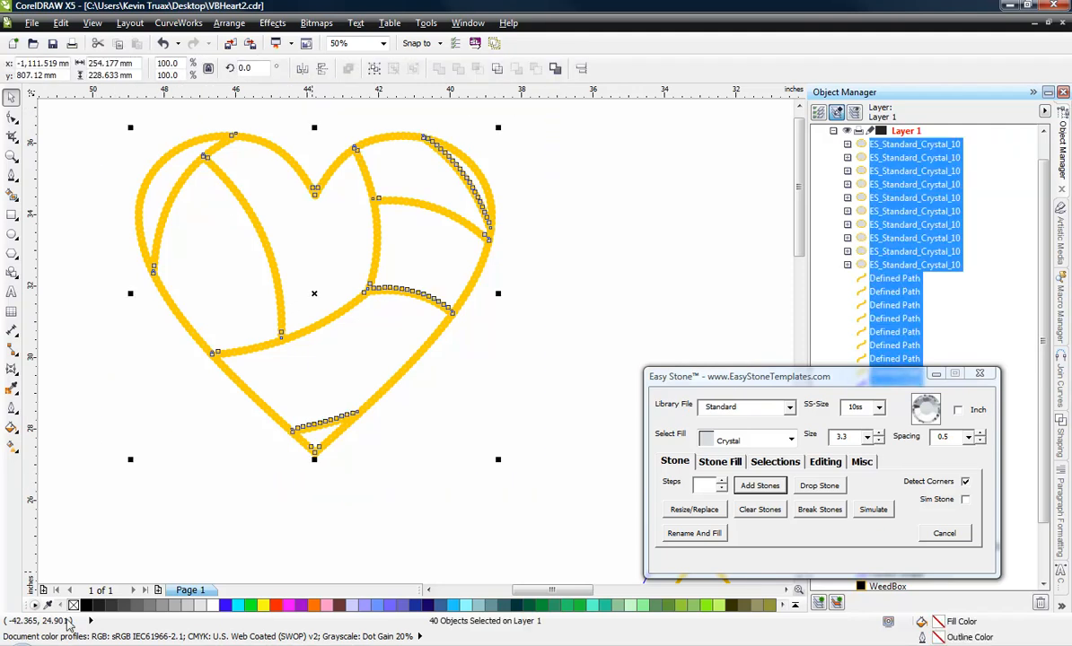
right_click(73, 606)
left_click(360, 500)
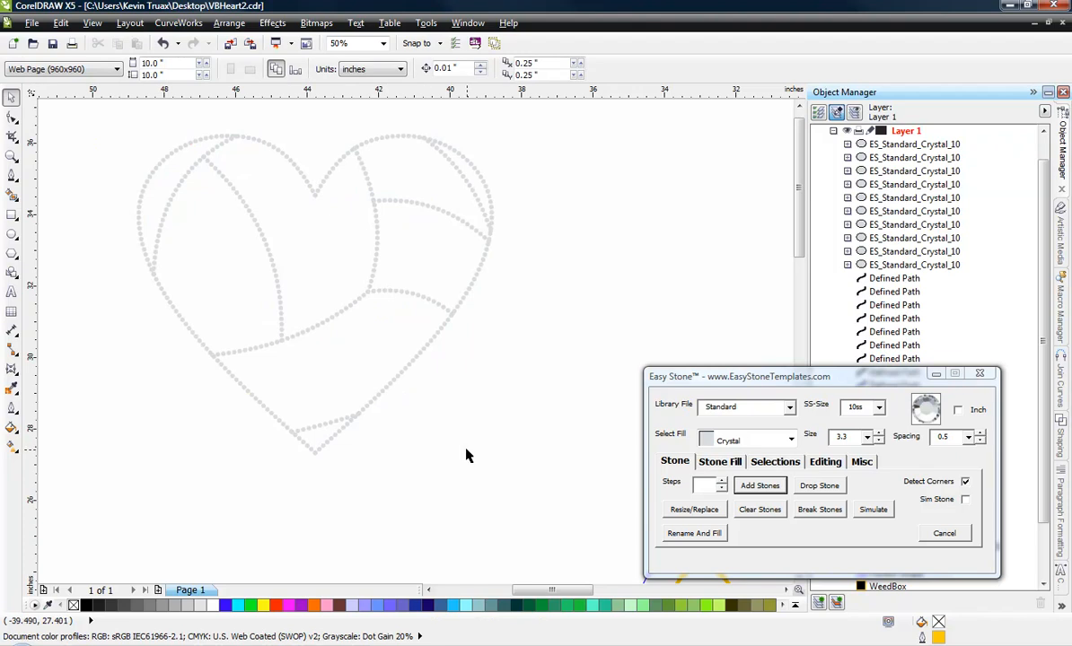
Step: Set the default outline color for new Graphic objects to none
scroll(465, 454, "down", 1)
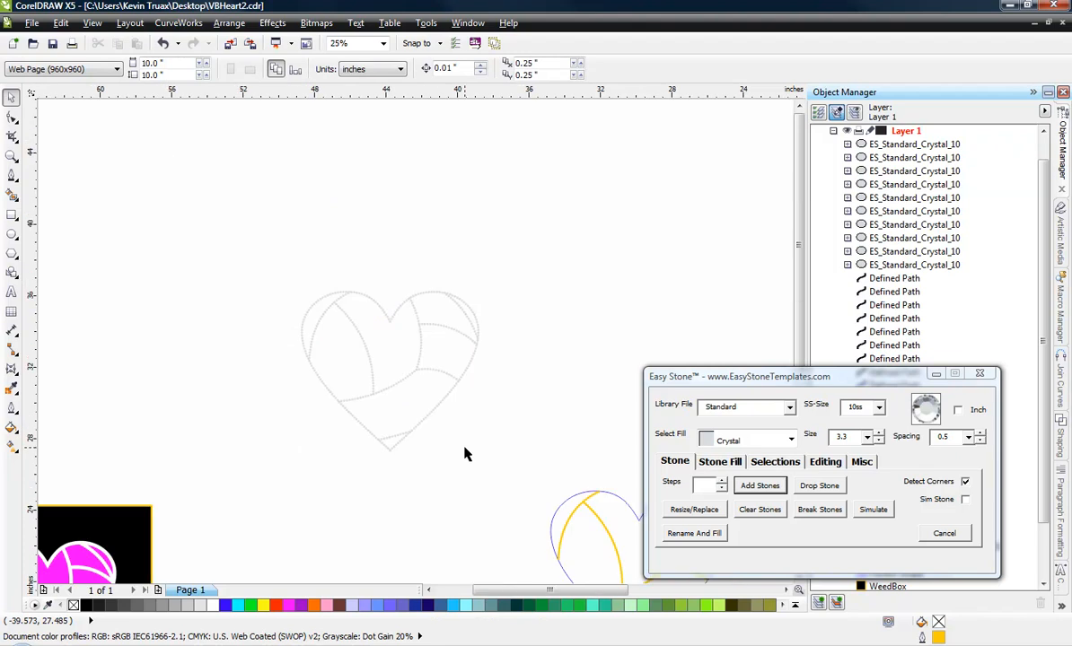
right_click(74, 606)
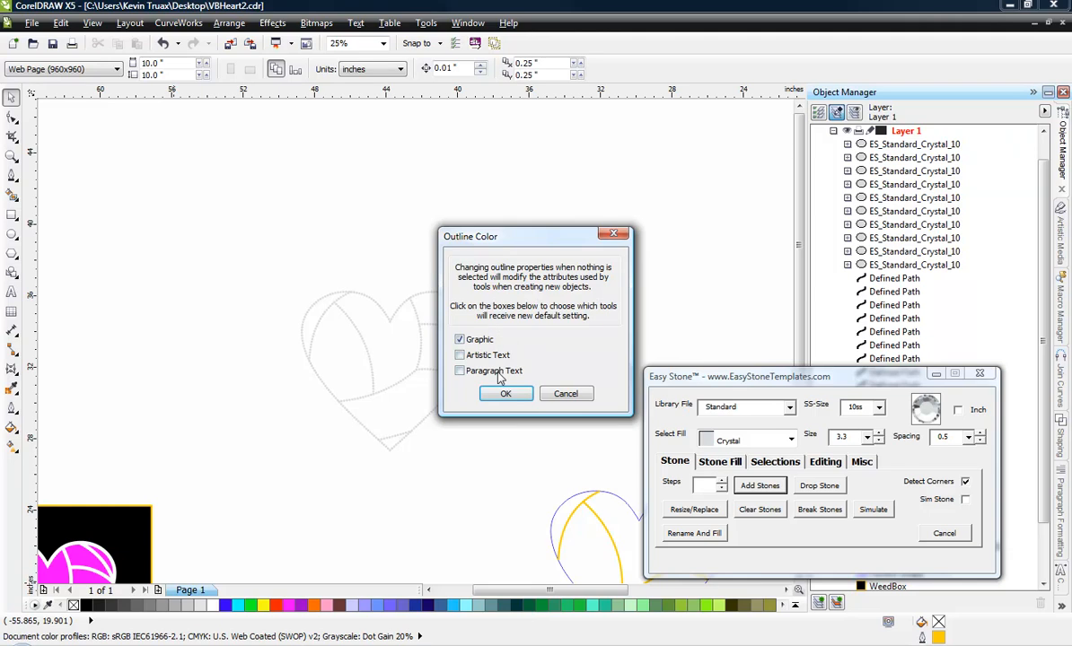
left_click(499, 398)
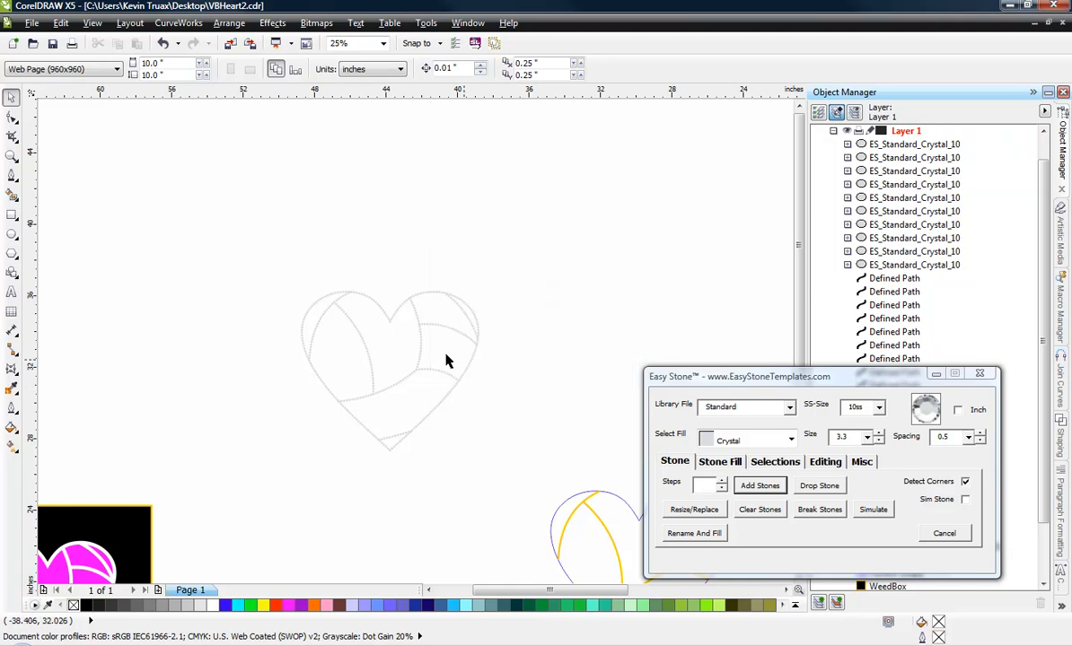
Step: Display the drawing in Wireframe view
scroll(429, 368, "up", 1)
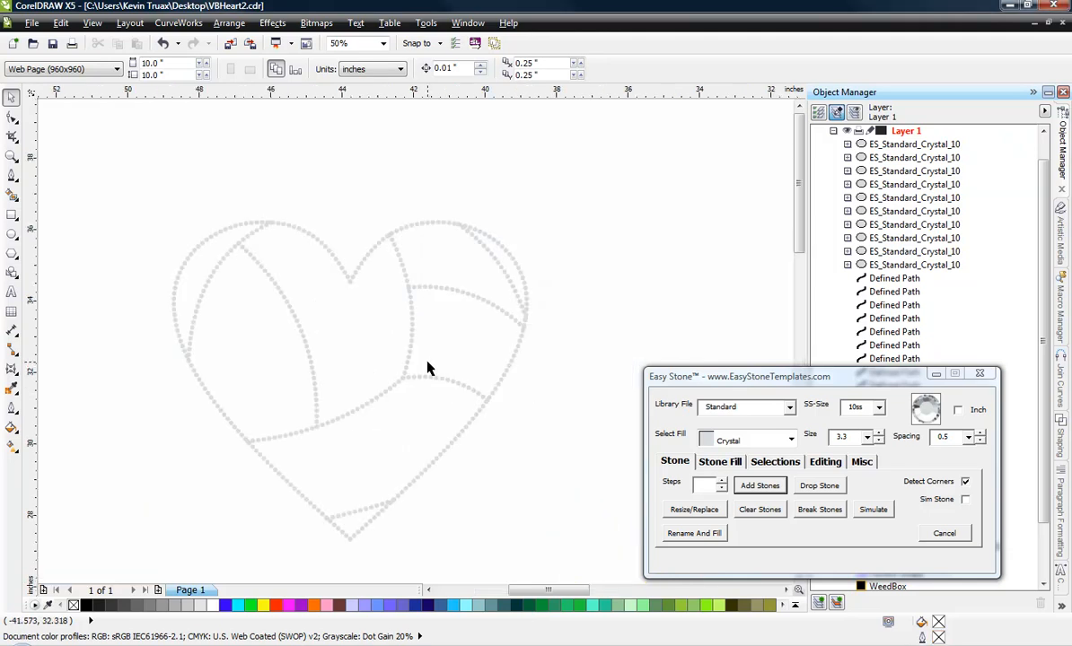
left_click(95, 25)
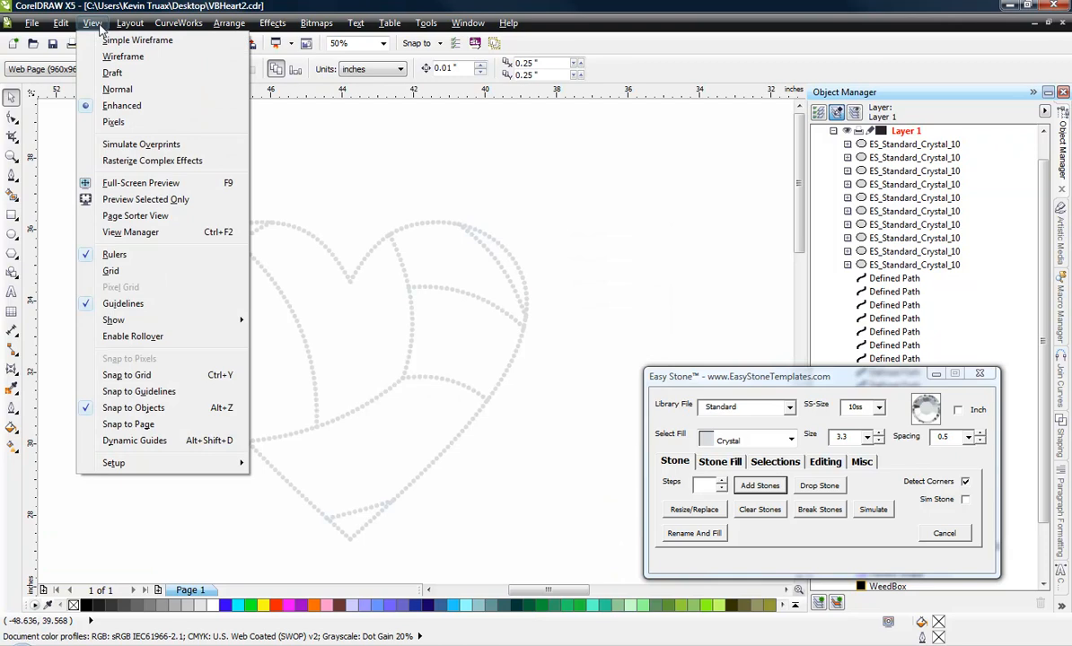
left_click(120, 56)
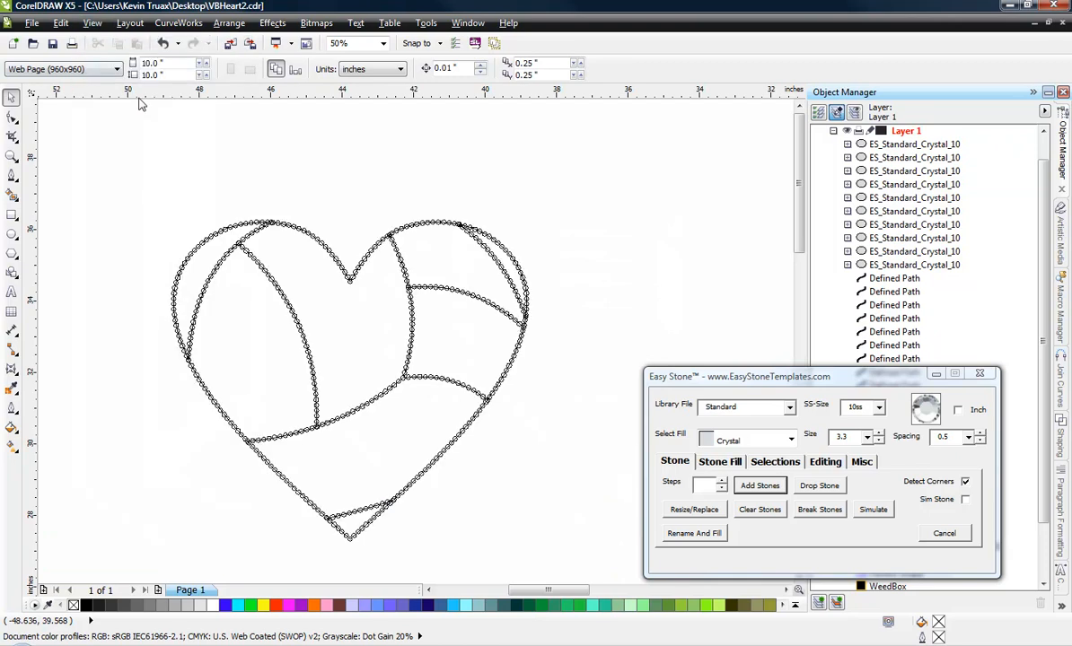
Step: Examine the stone placement where the inner curves meet the heart outline and each other
scroll(260, 222, "up", 2)
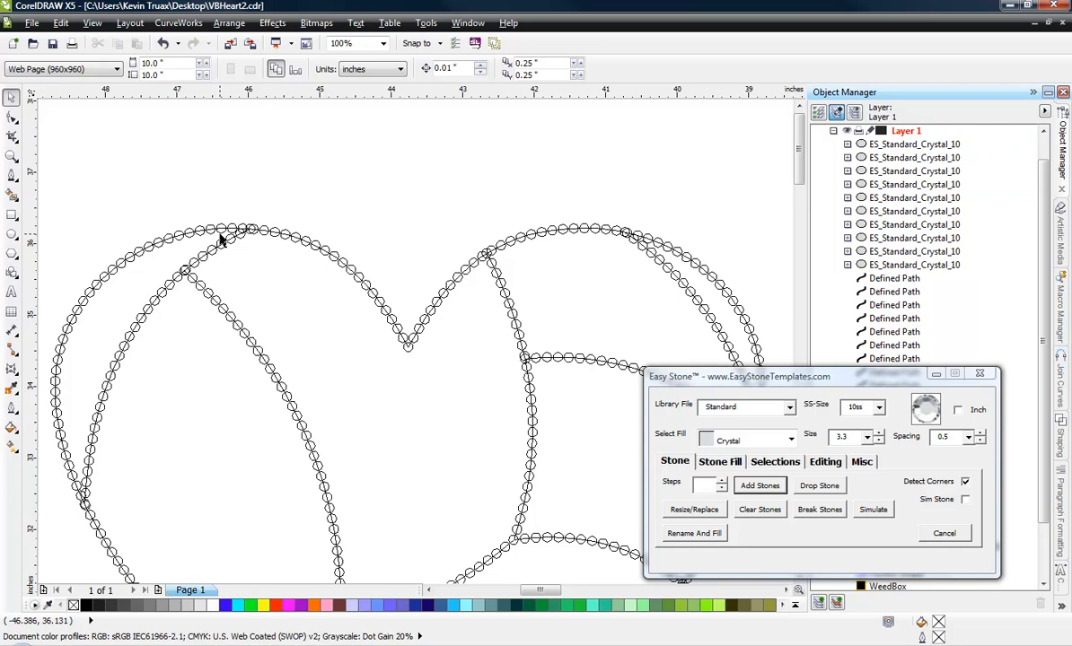
scroll(270, 231, "up", 2)
scroll(315, 226, "up", 1)
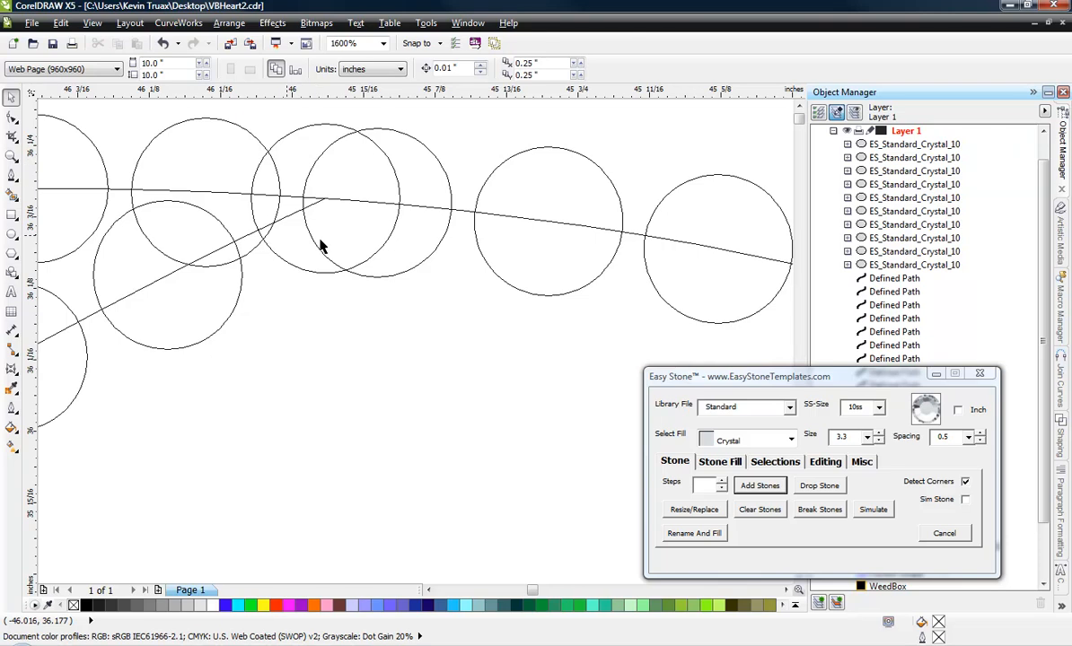
scroll(323, 175, "down", 5)
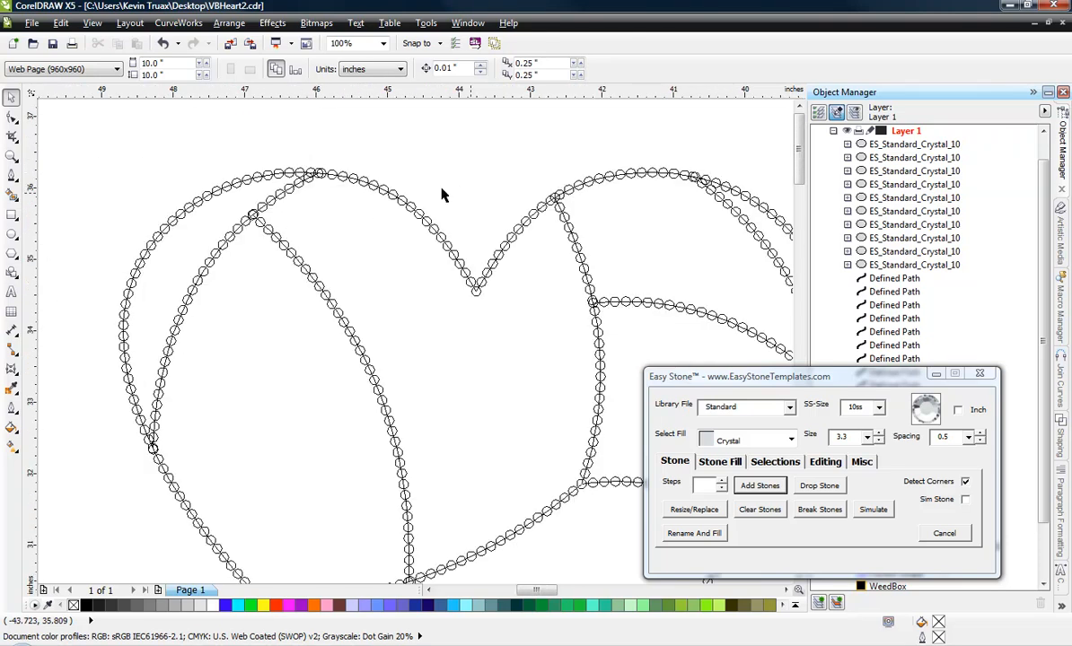
scroll(440, 166, "down", 1)
scroll(449, 193, "up", 1)
scroll(412, 187, "up", 4)
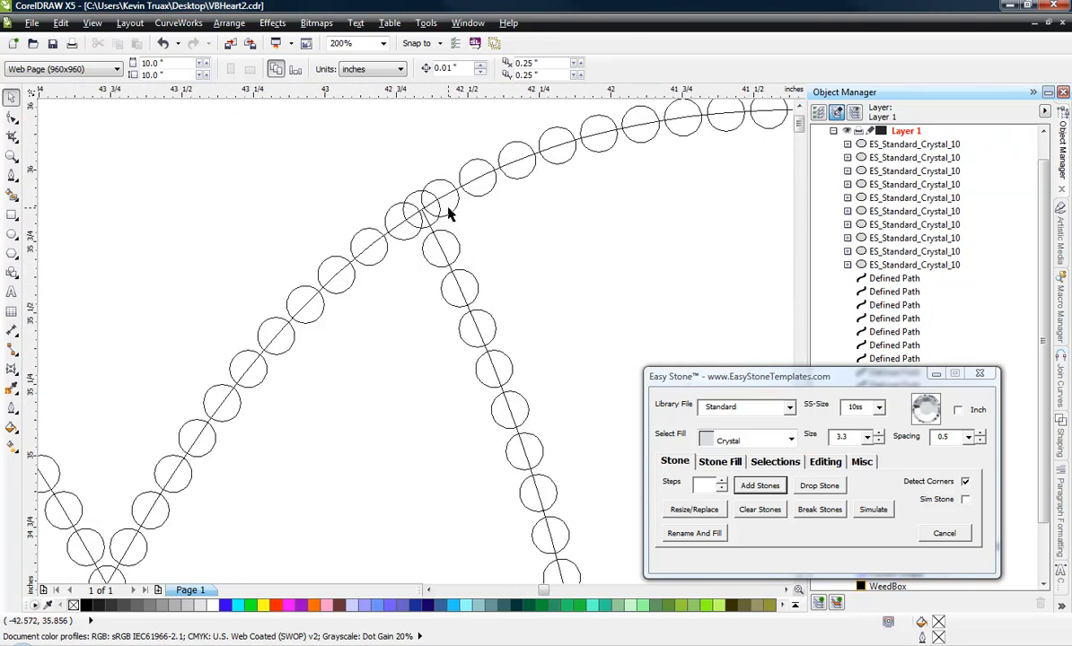
scroll(323, 240, "down", 4)
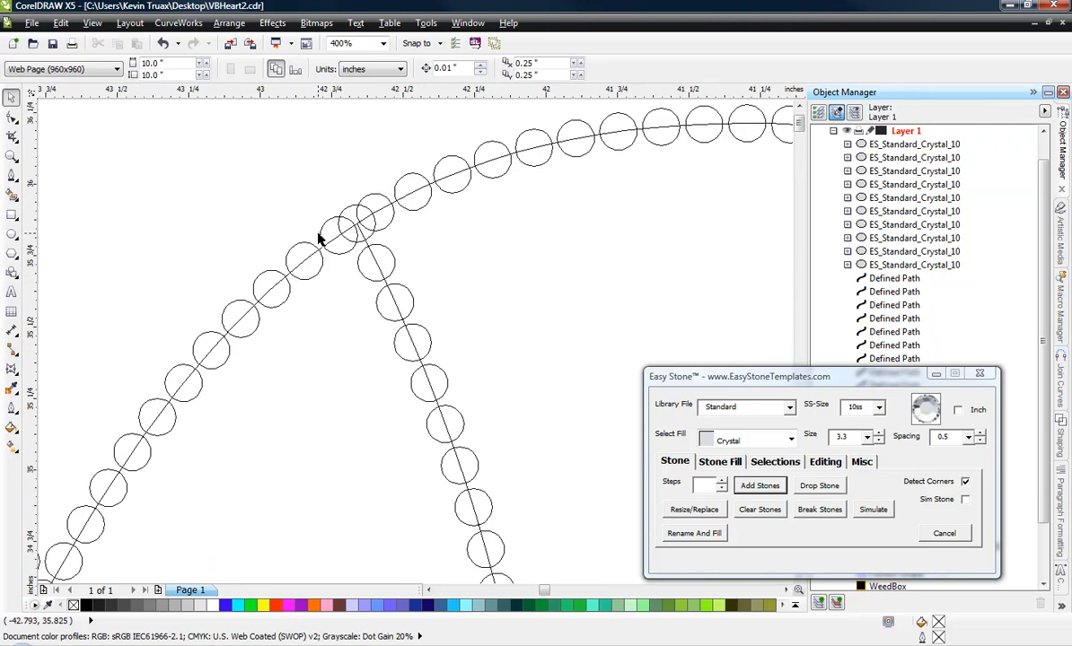
scroll(431, 232, "up", 1)
scroll(431, 229, "up", 1)
scroll(453, 256, "down", 2)
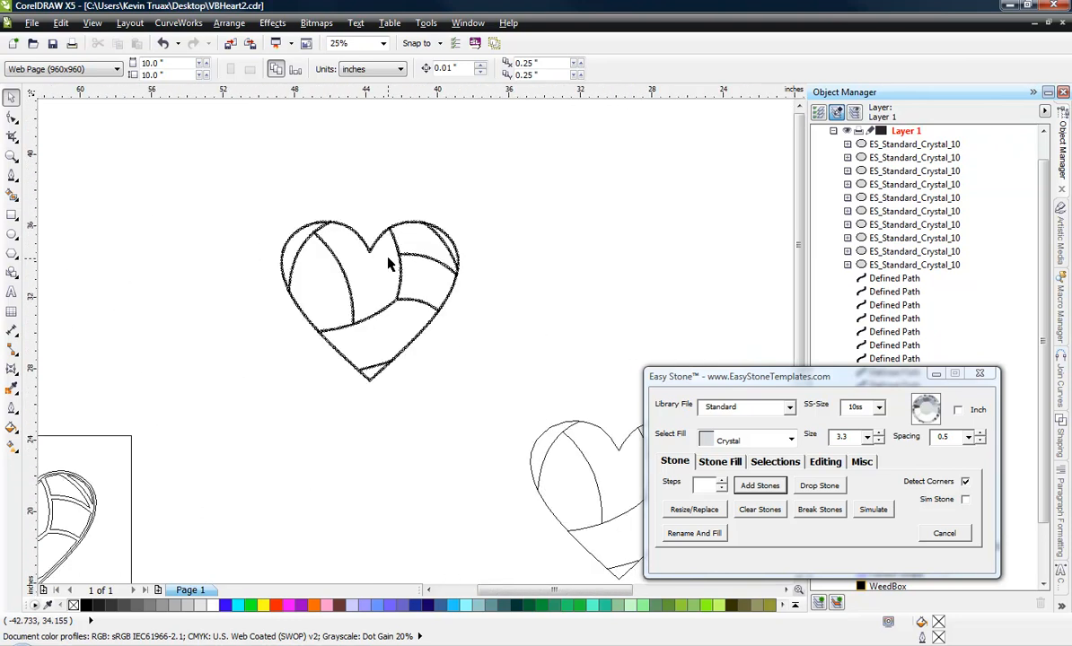
scroll(461, 241, "up", 3)
scroll(350, 240, "up", 1)
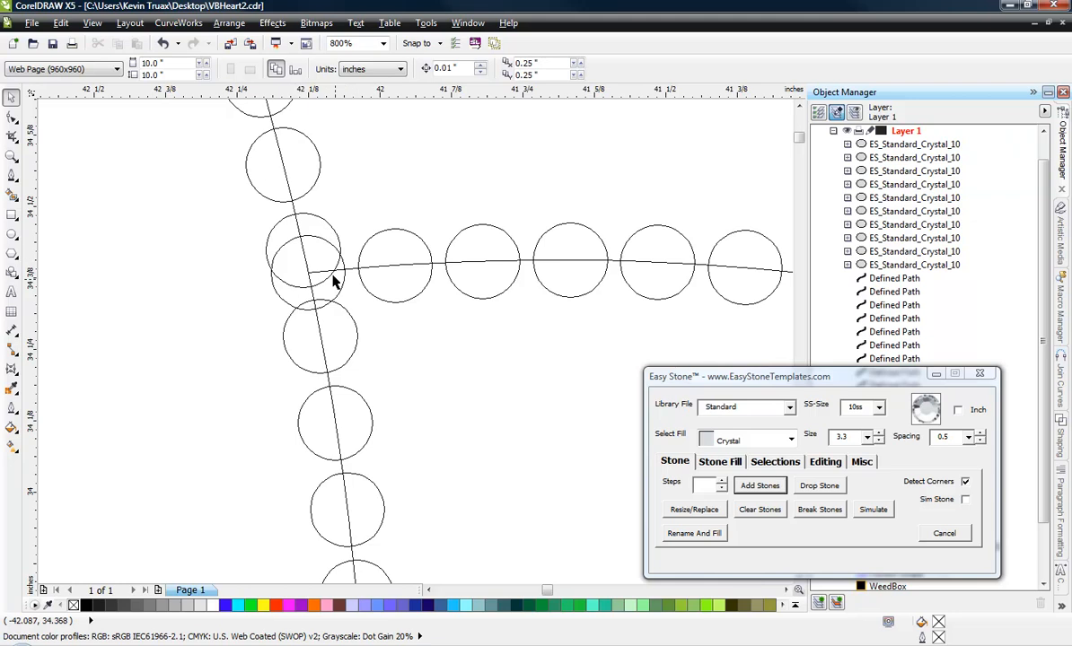
scroll(332, 235, "down", 1)
scroll(339, 235, "down", 2)
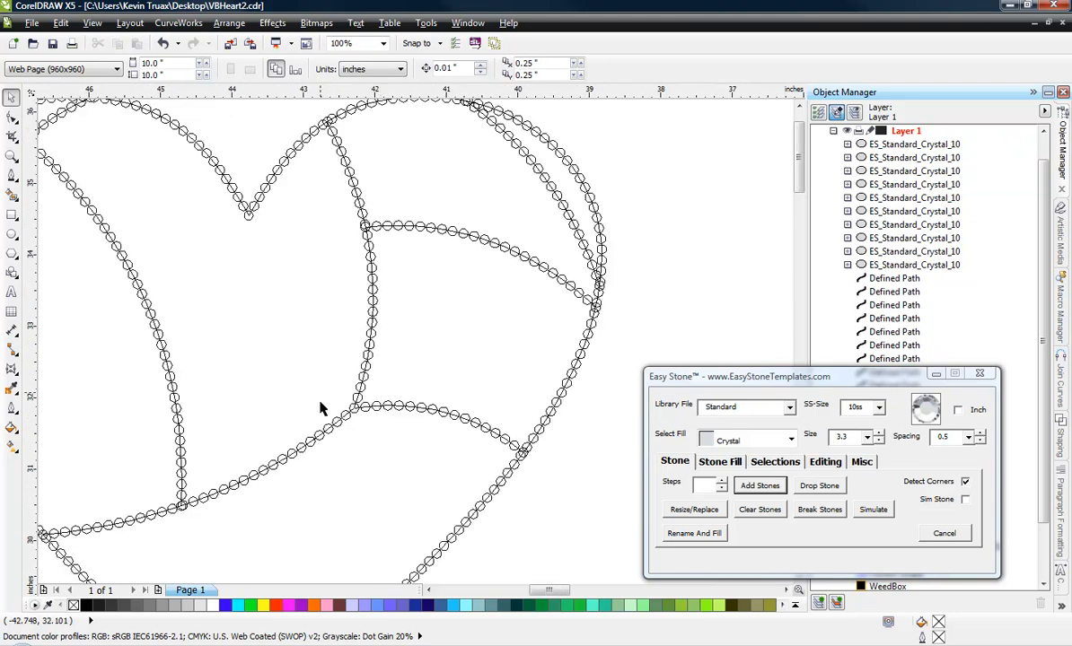
scroll(161, 491, "up", 3)
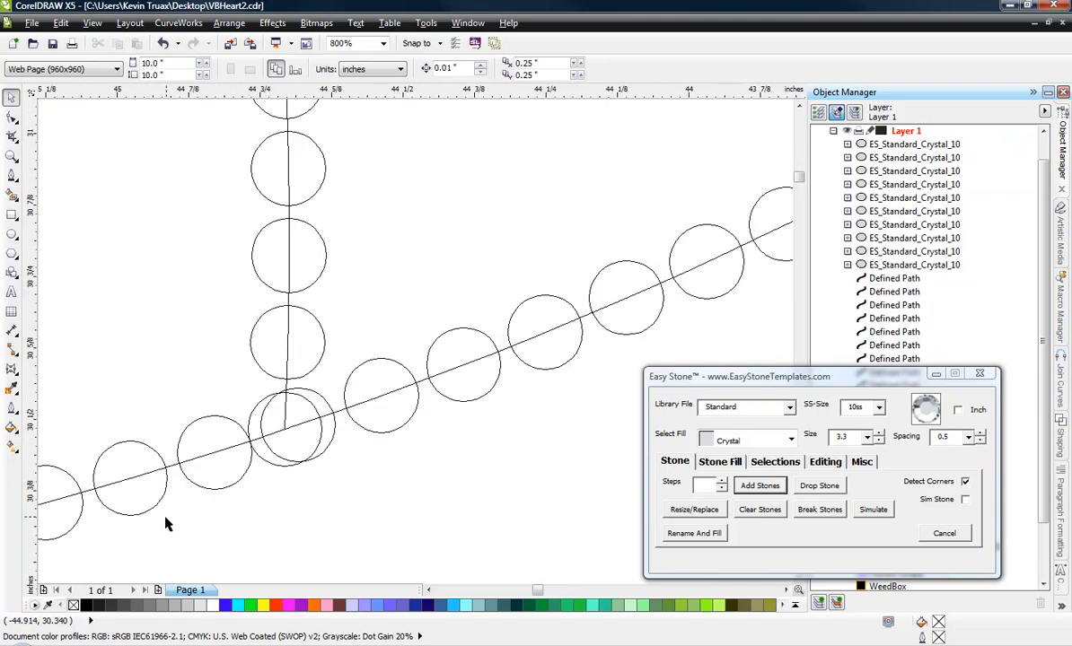
scroll(306, 443, "down", 2)
scroll(305, 443, "down", 2)
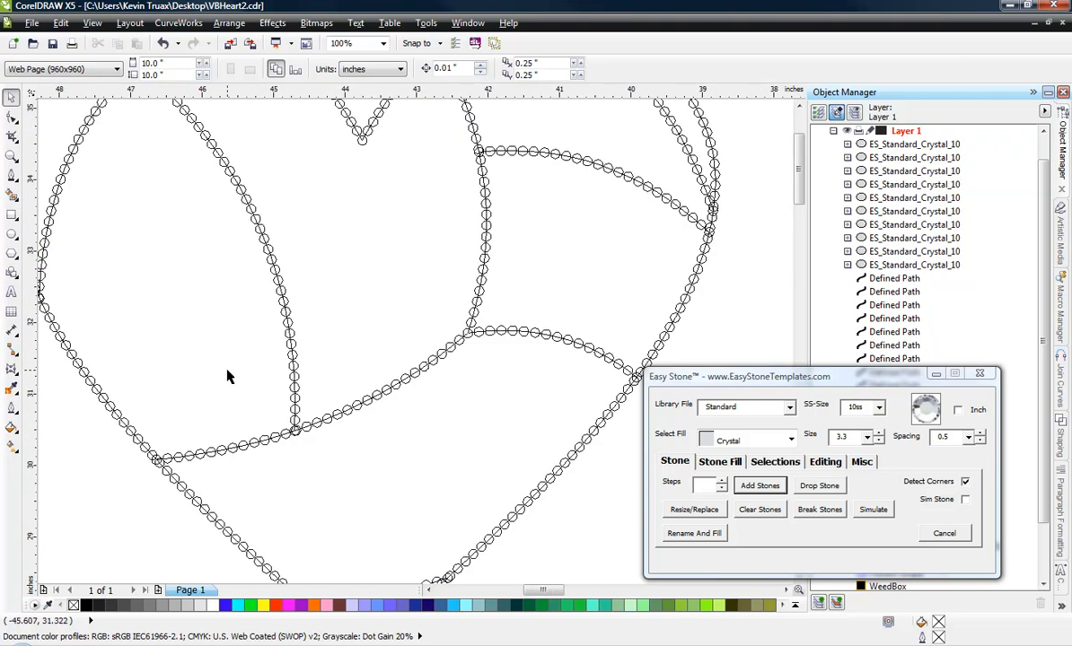
Step: Clear the stones from the whole heart copy, keeping its paths
left_click_drag(91, 161, 496, 554)
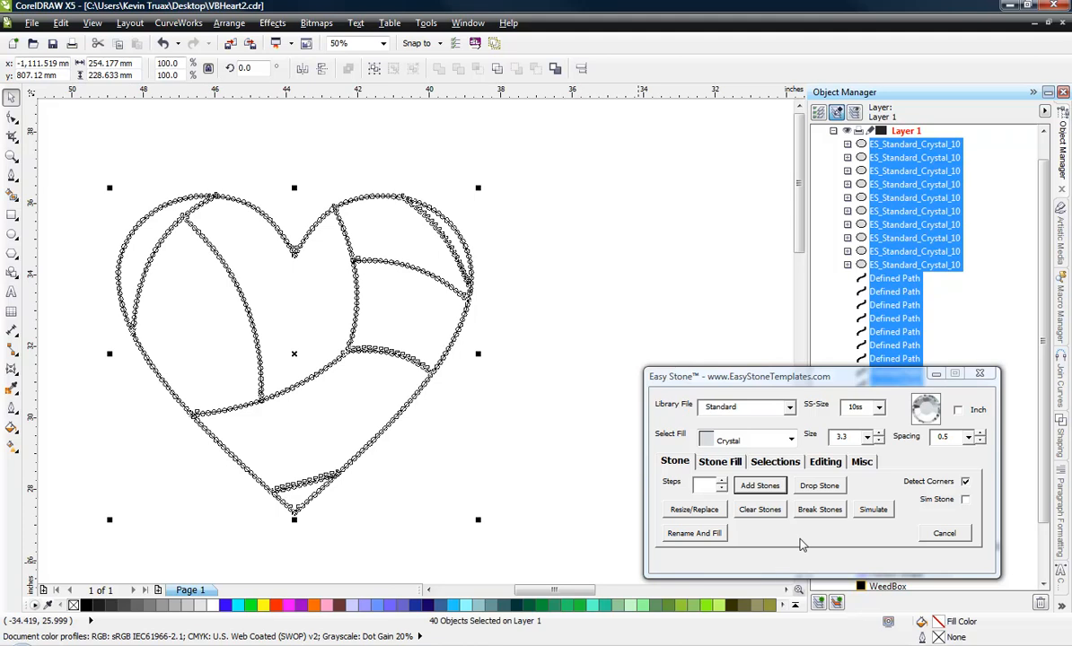
left_click(759, 509)
left_click(493, 424)
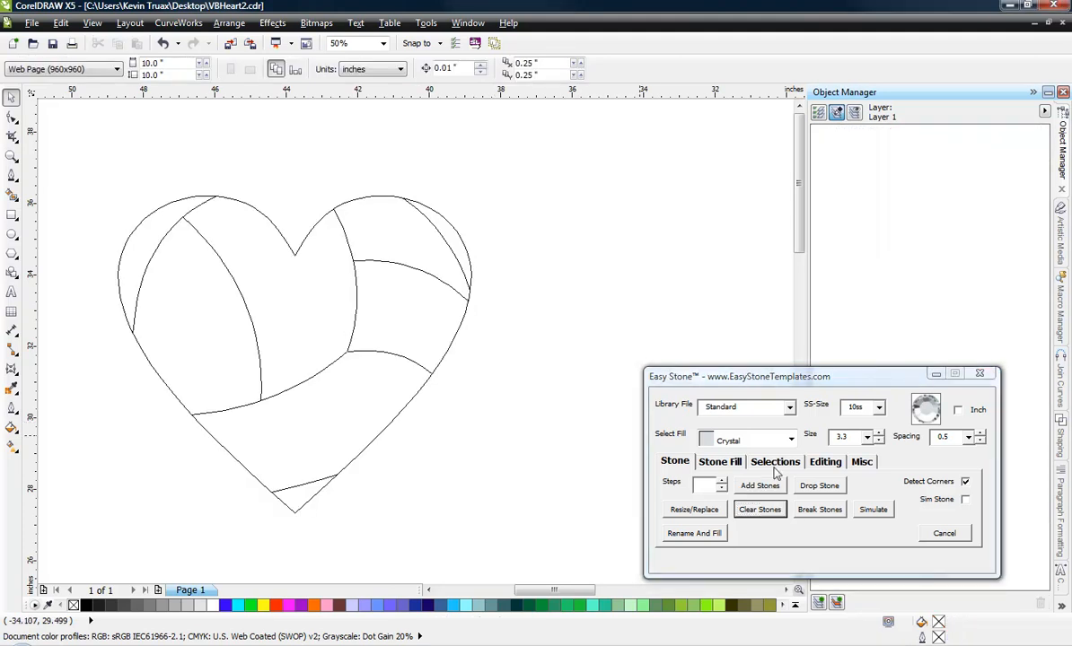
Step: Split all paths of the heart copy at their crossing points with the Intersections command
left_click(833, 465)
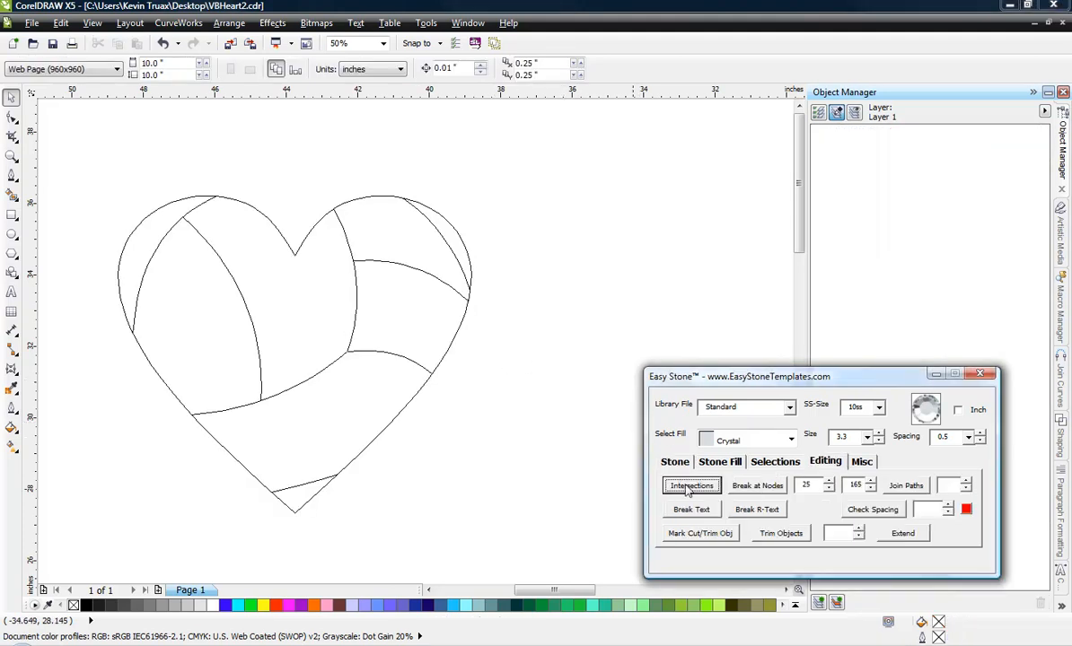
left_click_drag(530, 159, 72, 540)
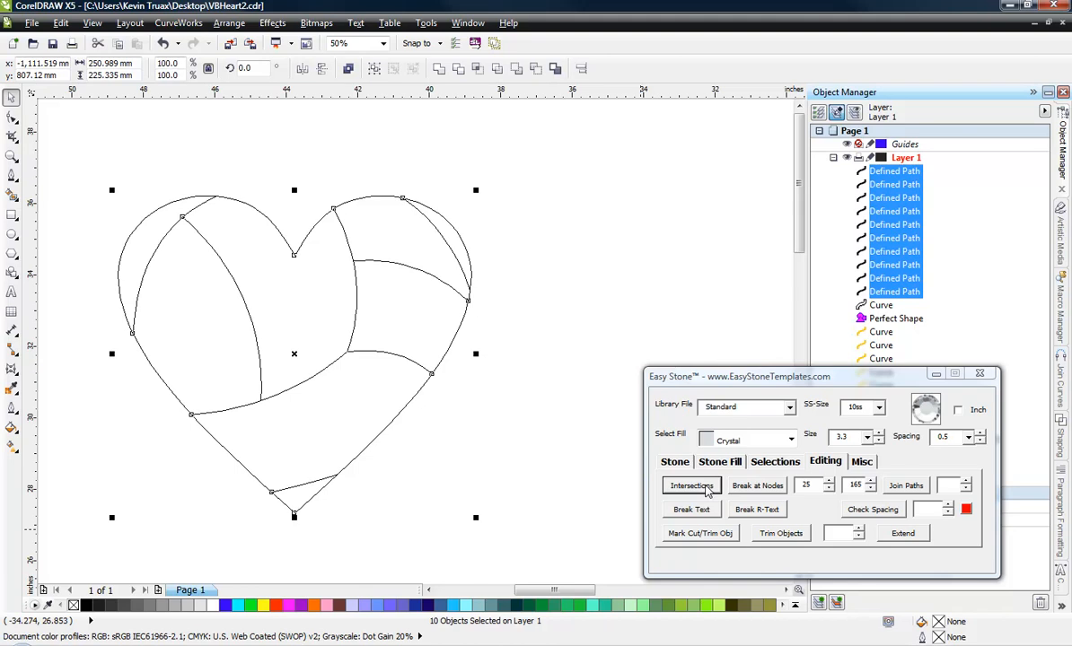
left_click(691, 485)
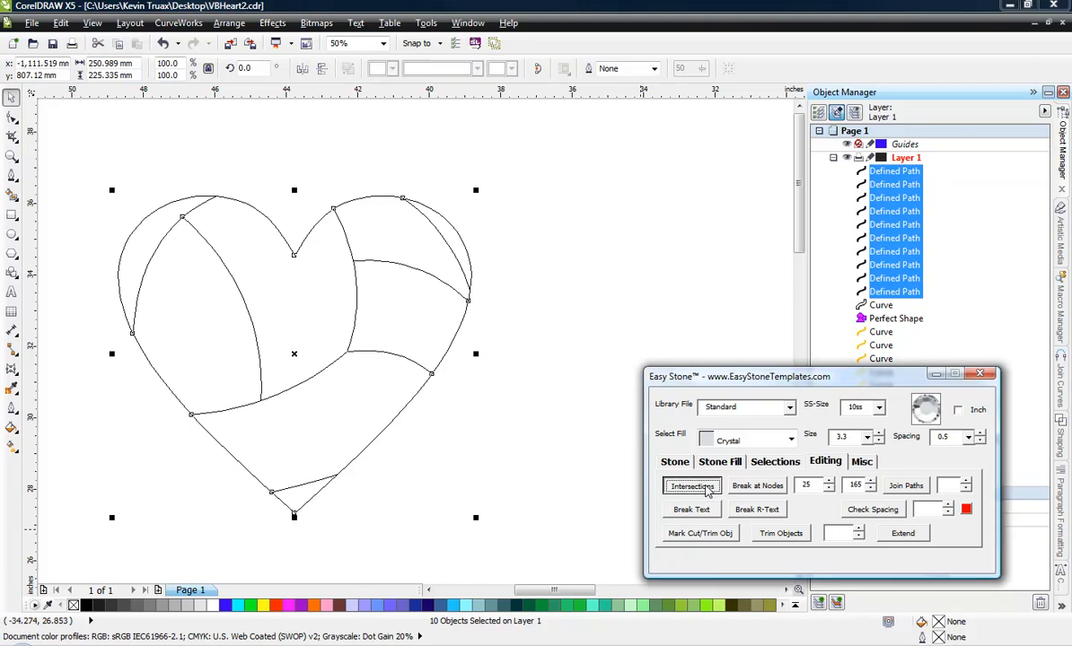
left_click(555, 444)
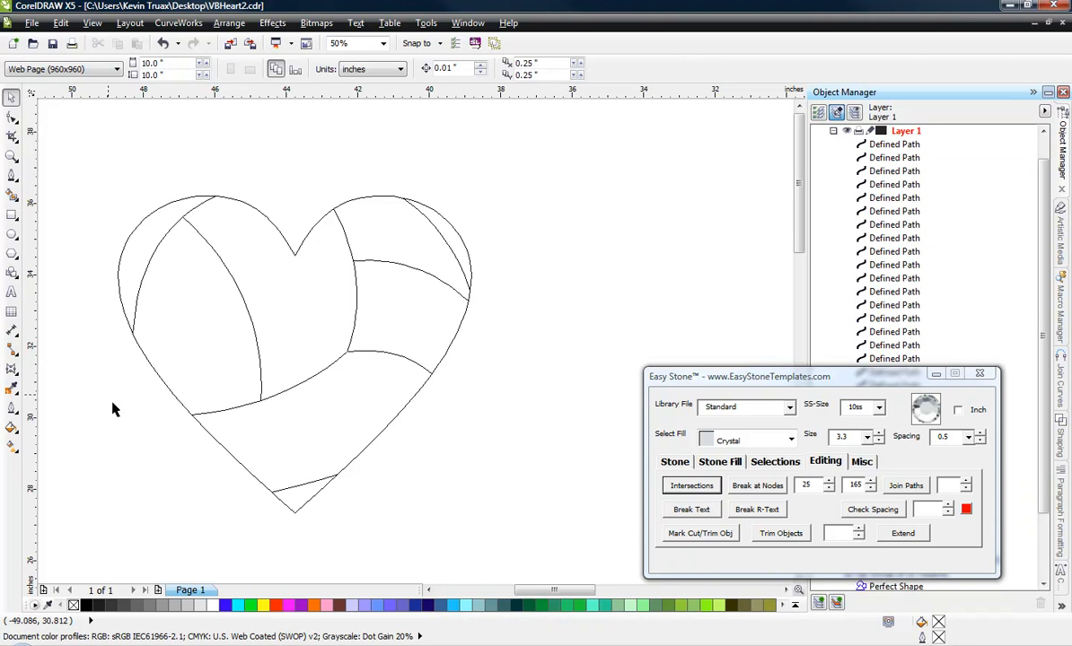
Step: Test the split of the long inner curve by moving its middle segment out of place, and undo the move
left_click(300, 386)
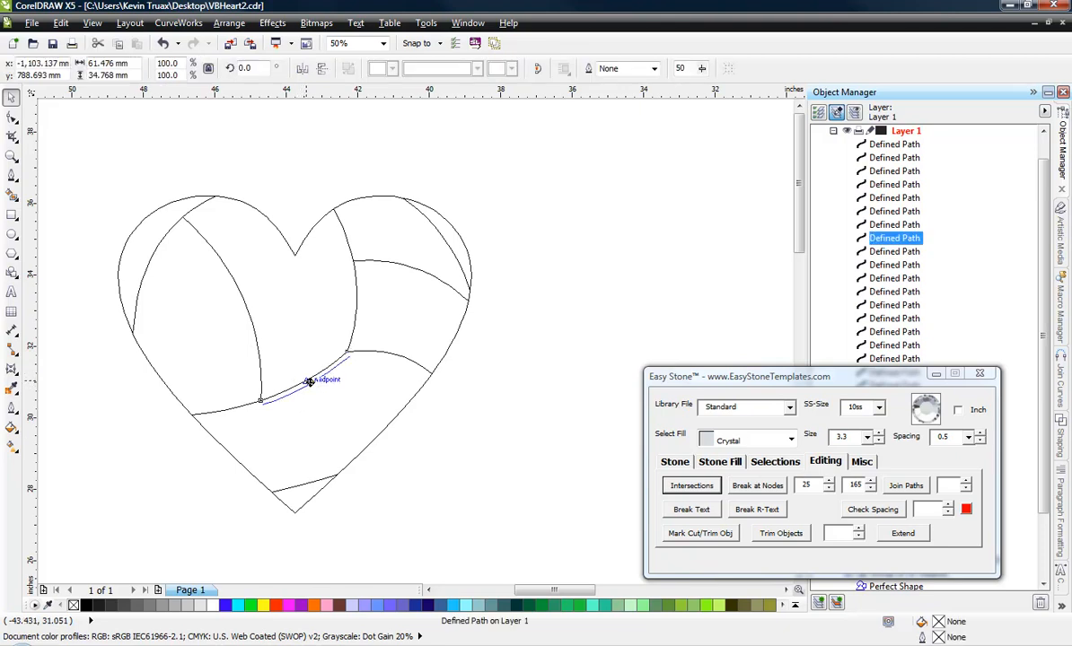
left_click(225, 408)
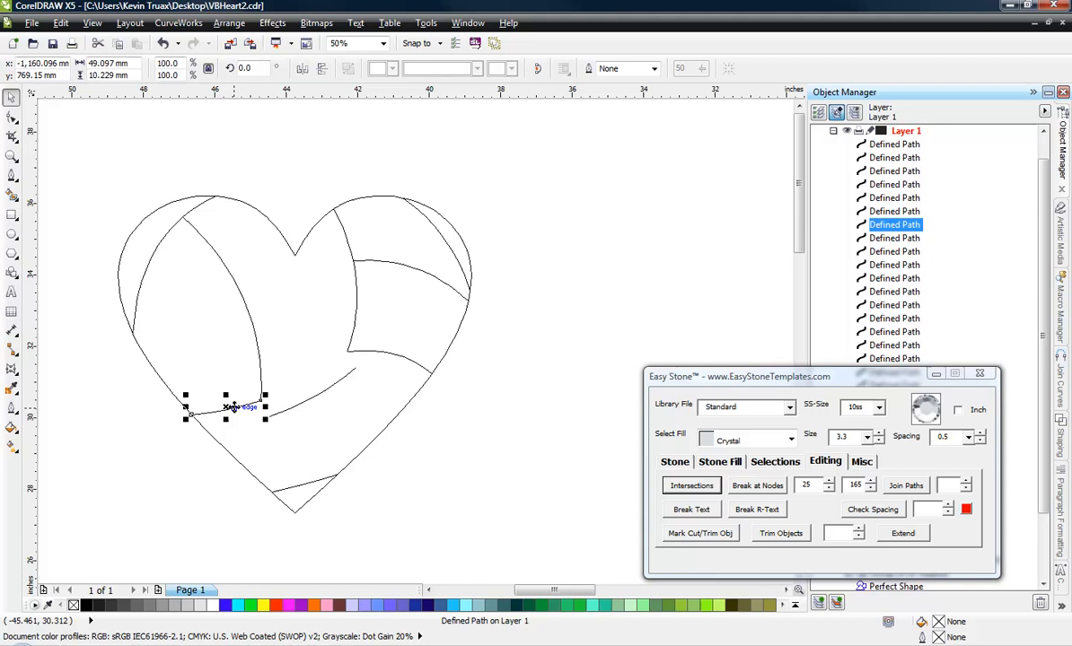
left_click(170, 454)
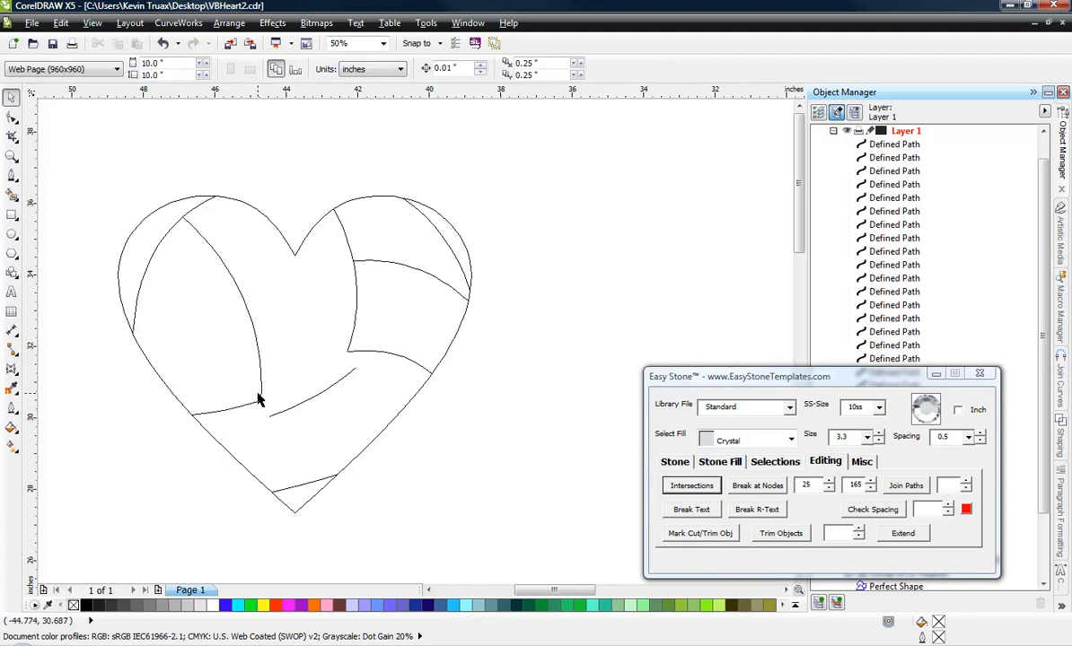
key("ctrl+z")
left_click(175, 435)
Step: Add 10ss Crystal stones, size 3.3 with 0.5 spacing, along all paths of the split heart
left_click_drag(87, 157, 497, 539)
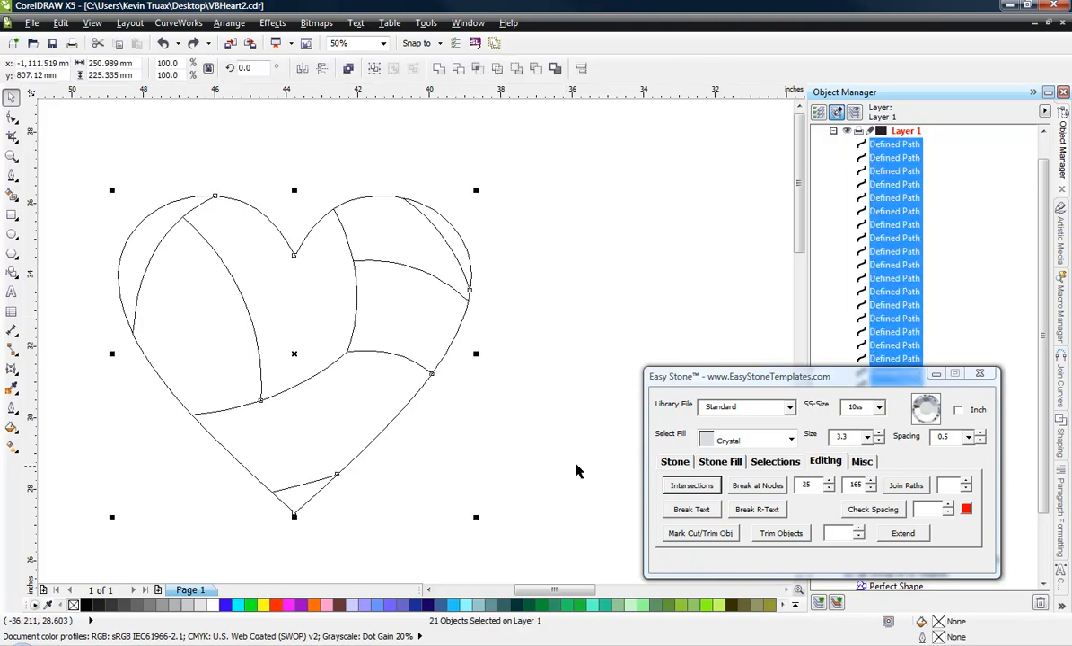
left_click(677, 462)
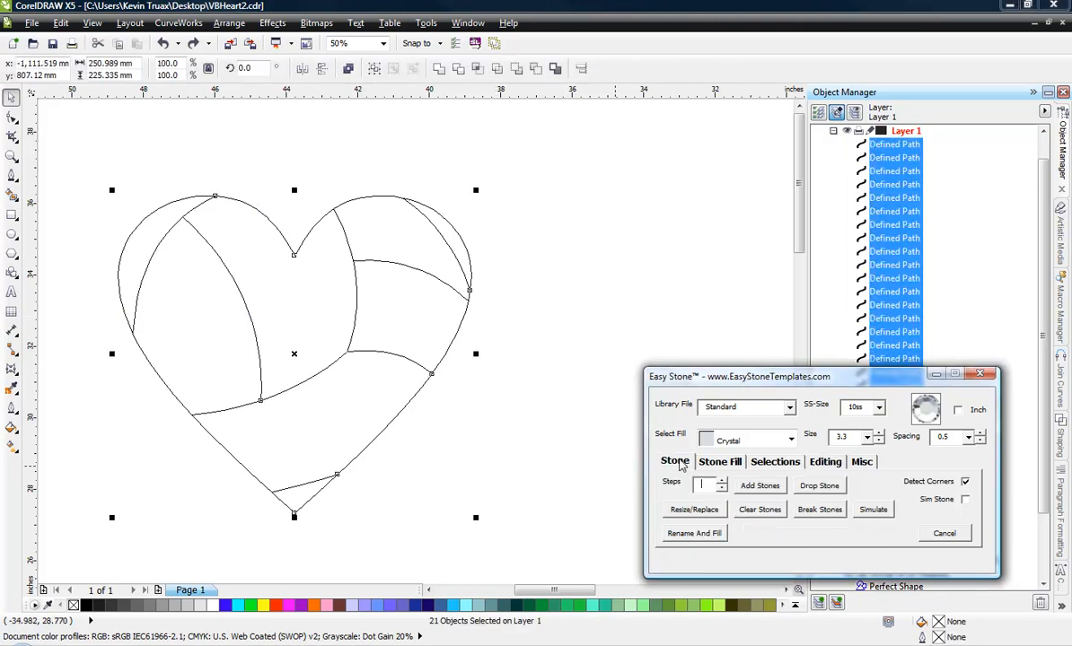
left_click(756, 487)
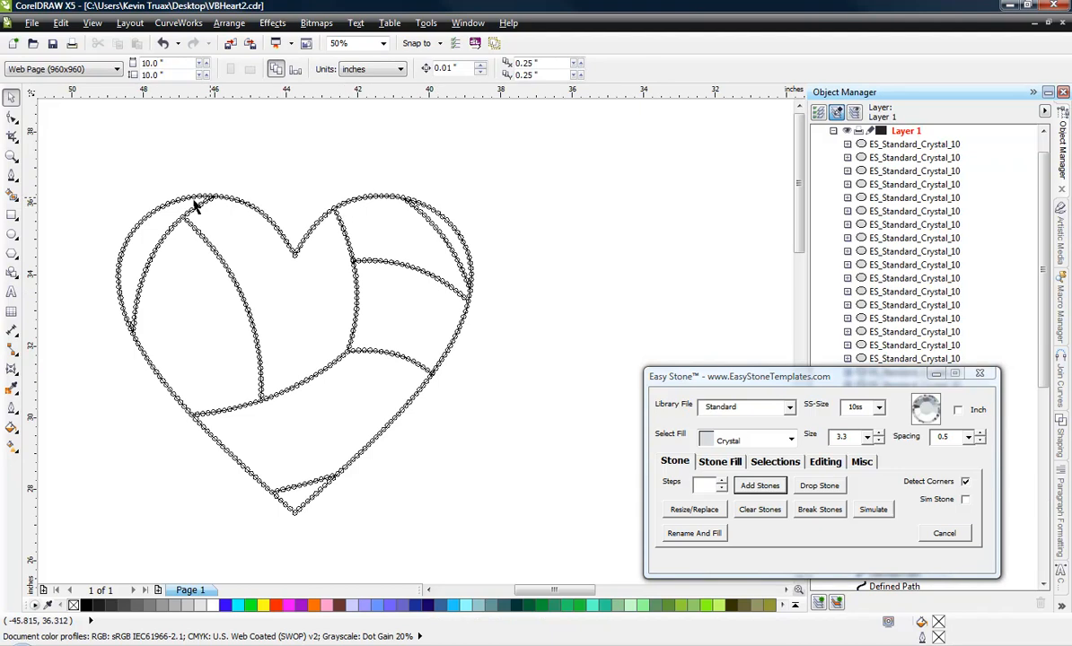
Step: Examine the stone placement at the heart's upper-left junctions and where the inner curves meet the long lower curve
scroll(214, 197, "up", 2)
scroll(214, 197, "up", 4)
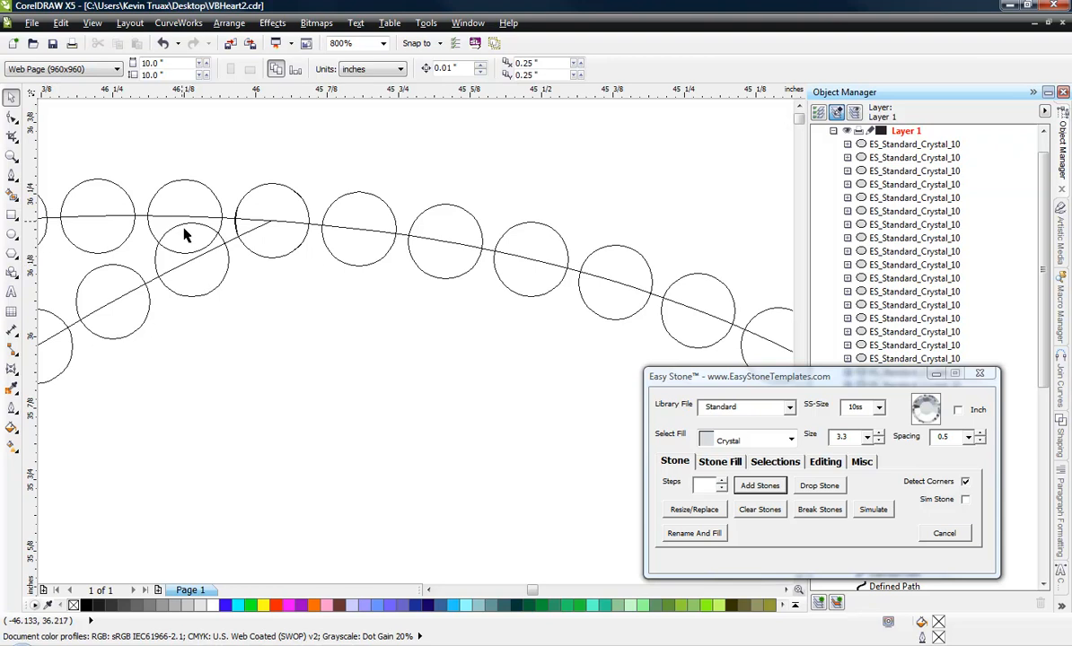
scroll(192, 179, "down", 2)
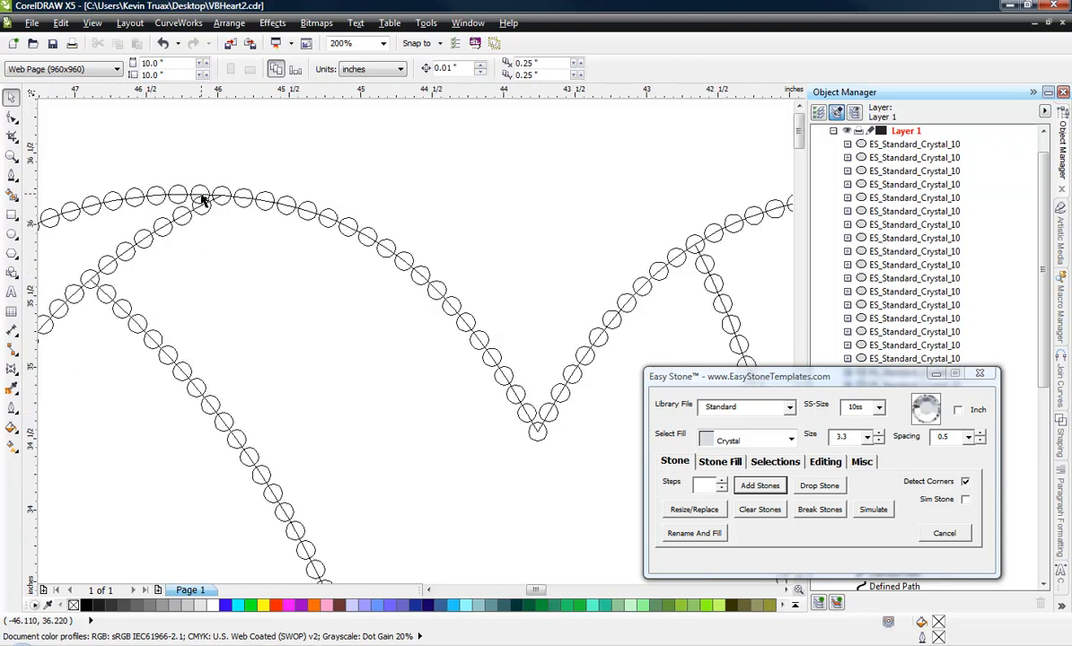
scroll(108, 281, "down", 1)
scroll(143, 238, "up", 2)
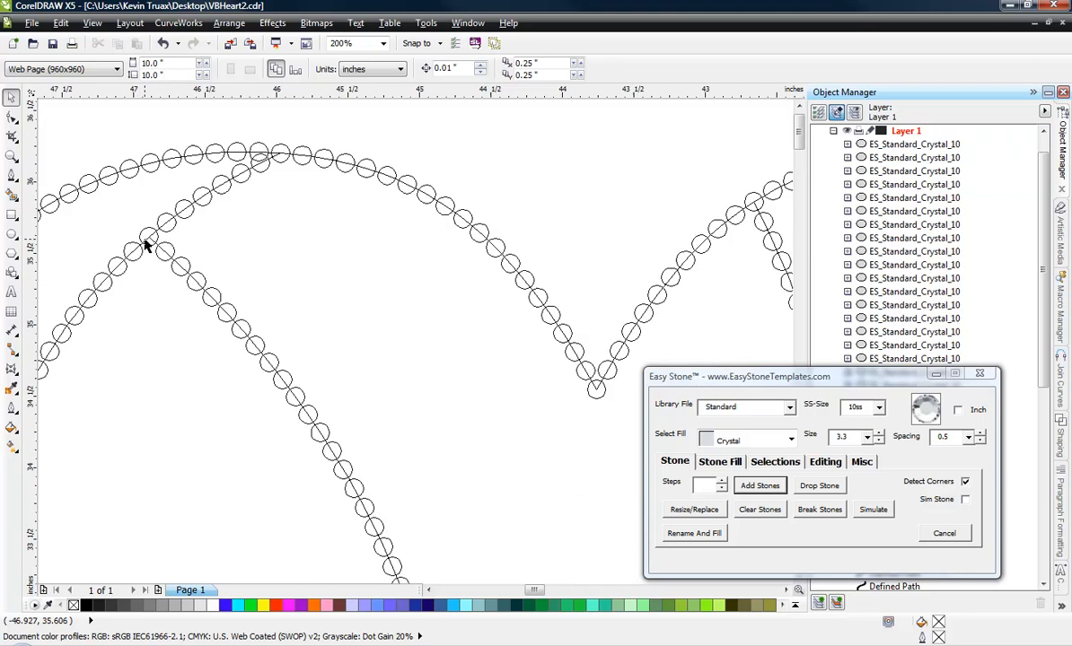
scroll(136, 224, "down", 2)
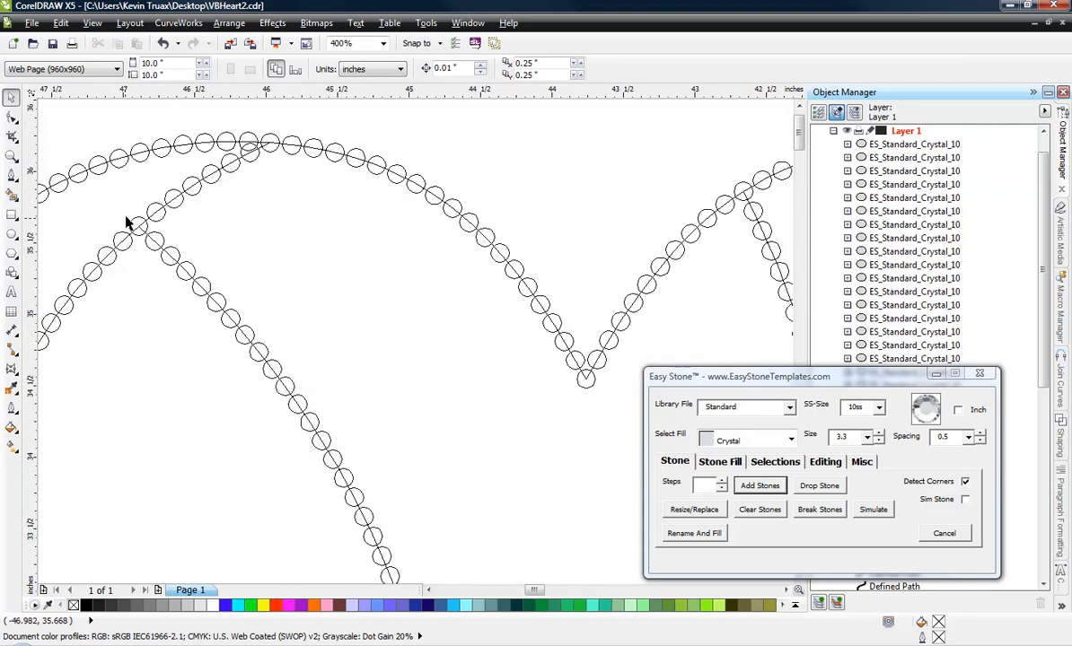
scroll(139, 234, "down", 1)
scroll(201, 363, "up", 3)
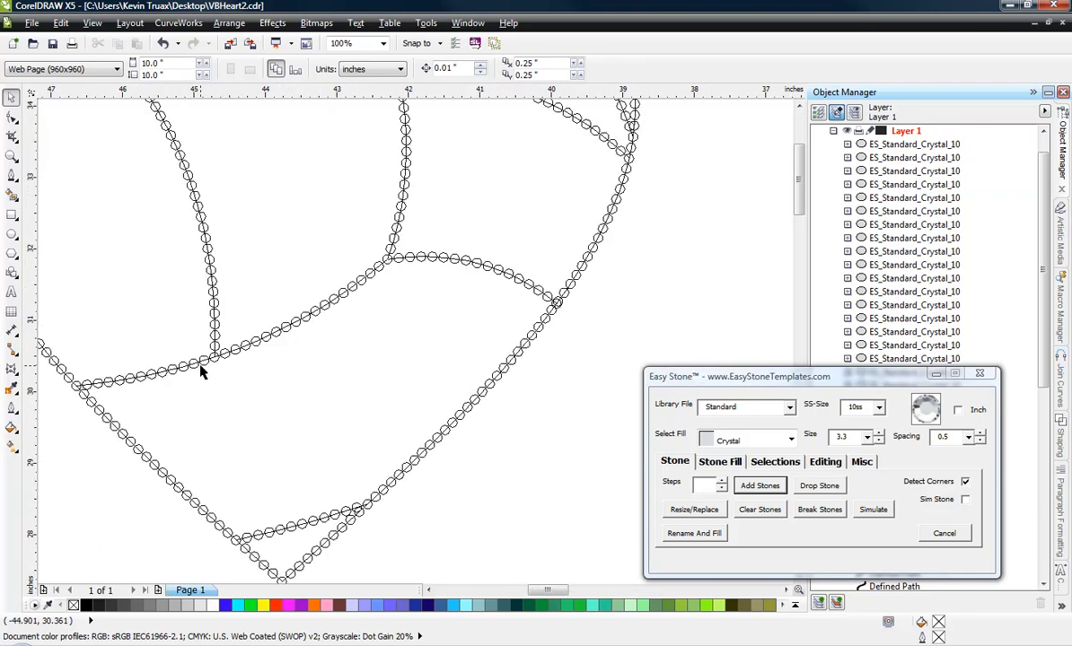
scroll(199, 417, "down", 1)
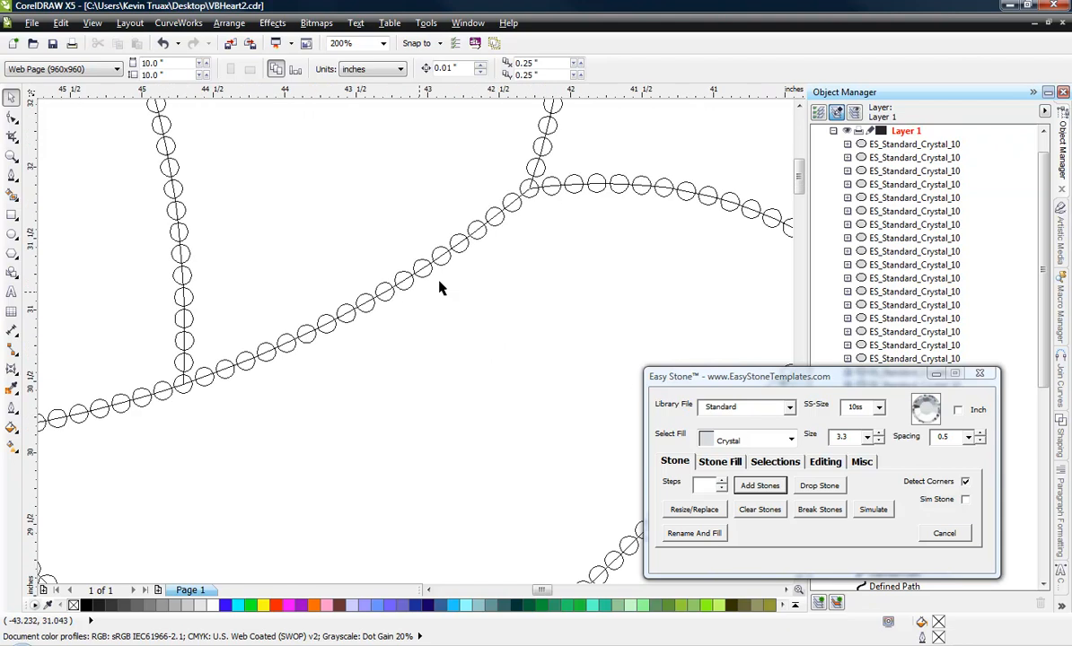
scroll(386, 325, "down", 1)
scroll(511, 221, "up", 1)
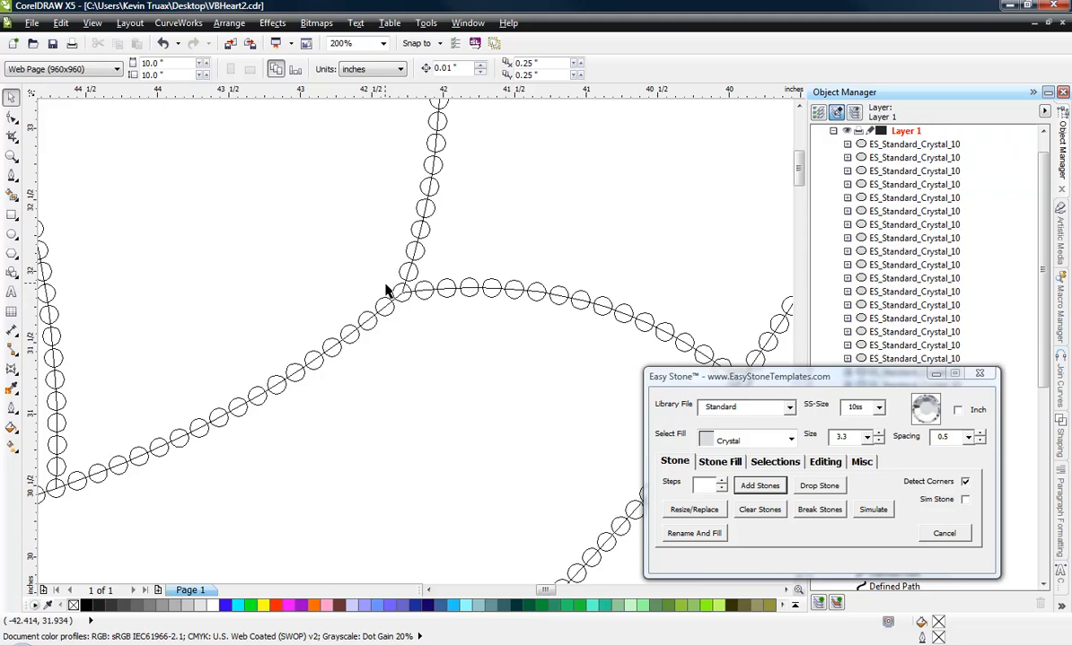
scroll(375, 359, "down", 1)
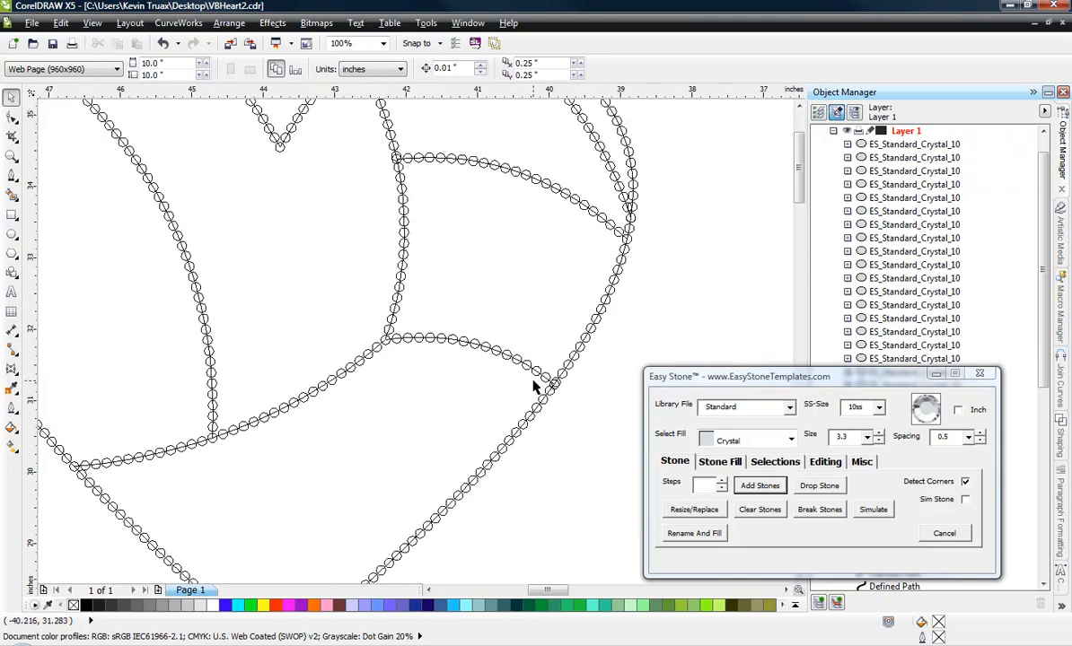
Step: Examine the stones at both ends of the right-hand curves and where the short line meets the outline near the tip
scroll(566, 388, "up", 2)
scroll(569, 389, "up", 2)
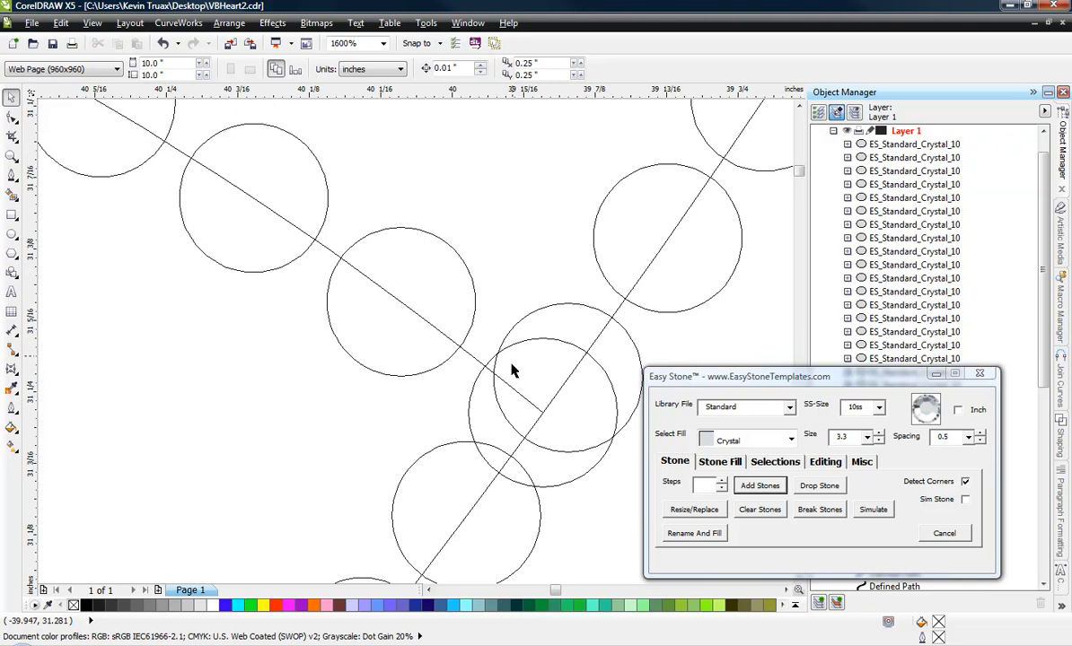
scroll(462, 444, "down", 3)
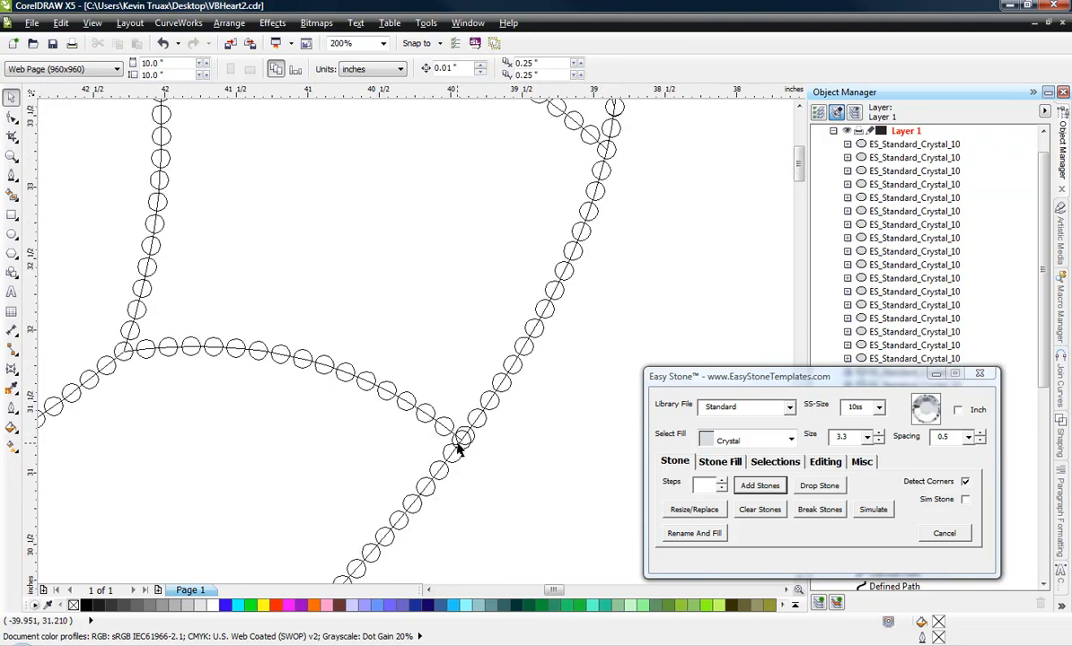
scroll(459, 449, "down", 1)
scroll(298, 213, "up", 2)
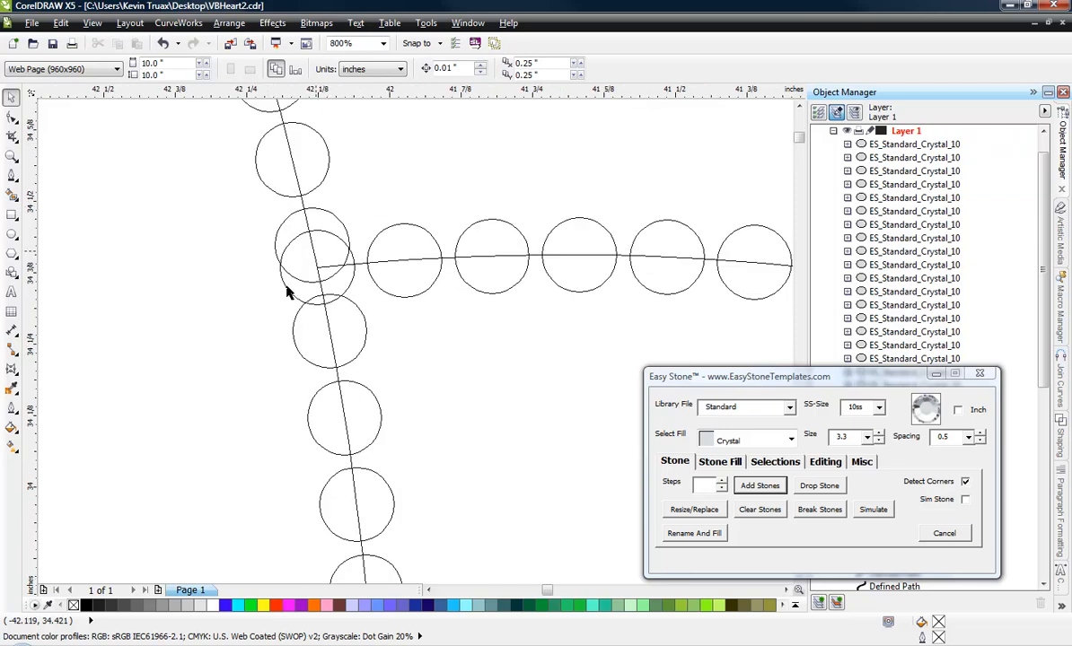
scroll(297, 258, "down", 2)
scroll(305, 306, "down", 1)
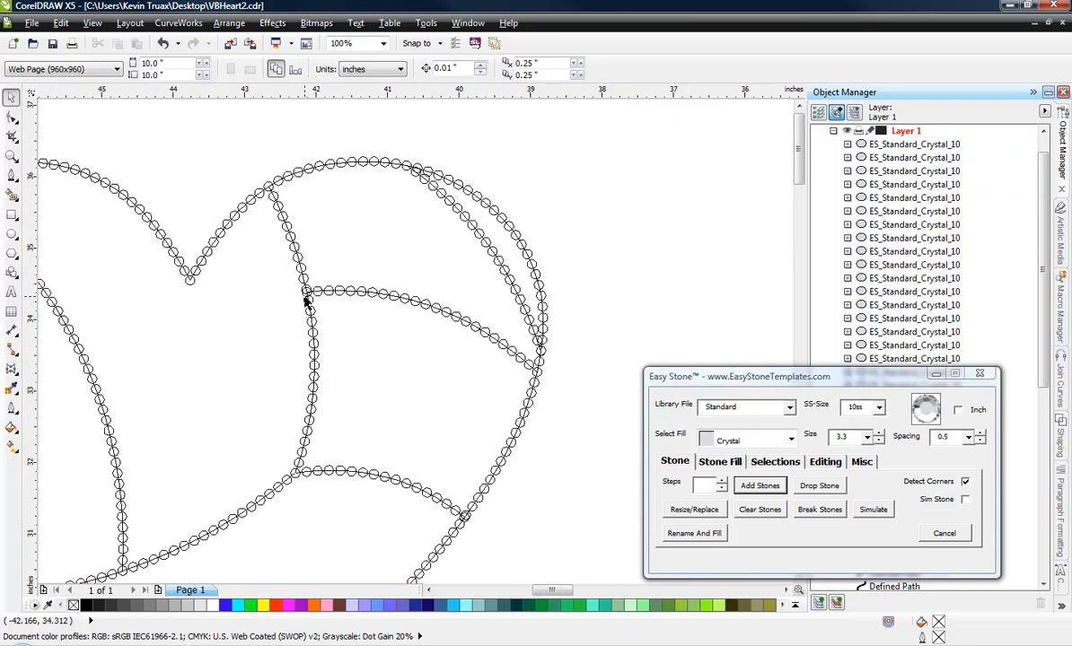
scroll(399, 172, "up", 1)
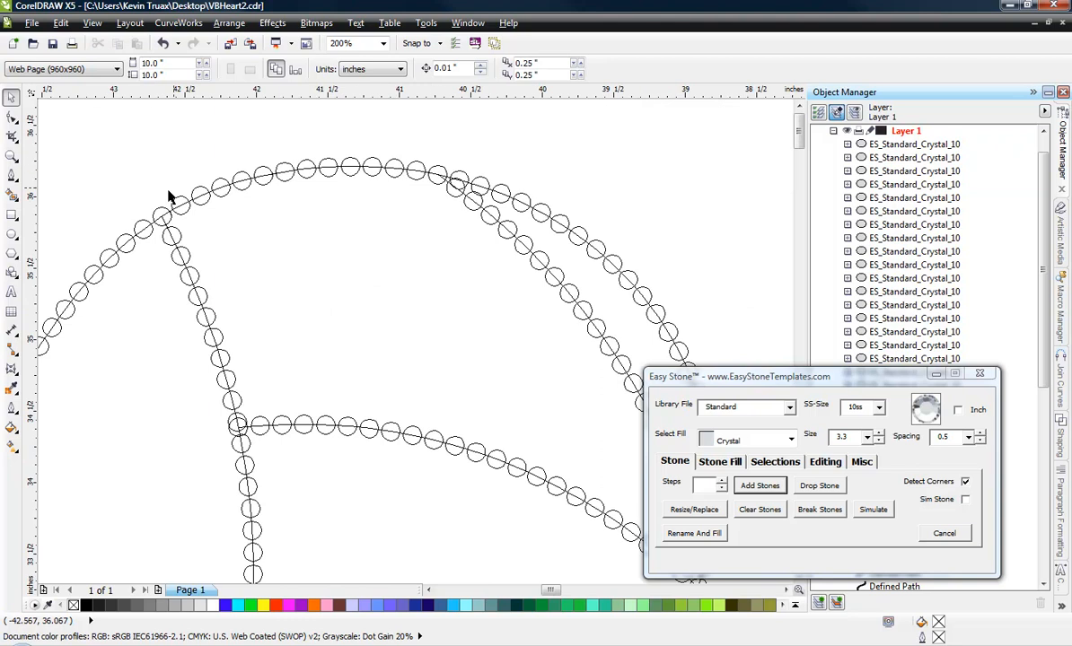
scroll(441, 194, "down", 2)
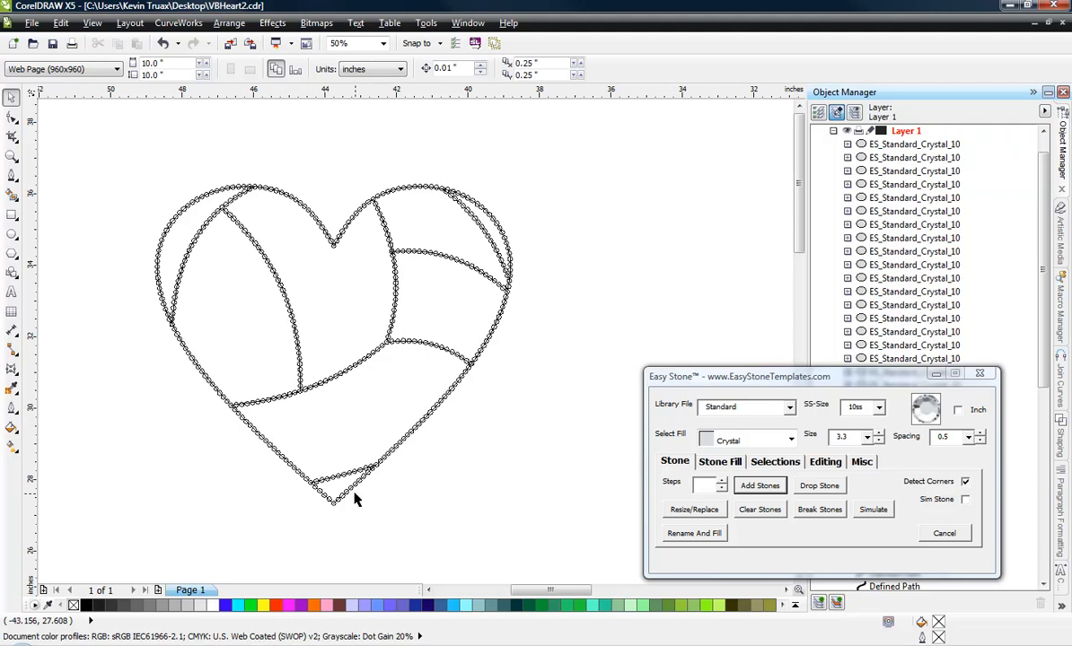
scroll(354, 498, "up", 2)
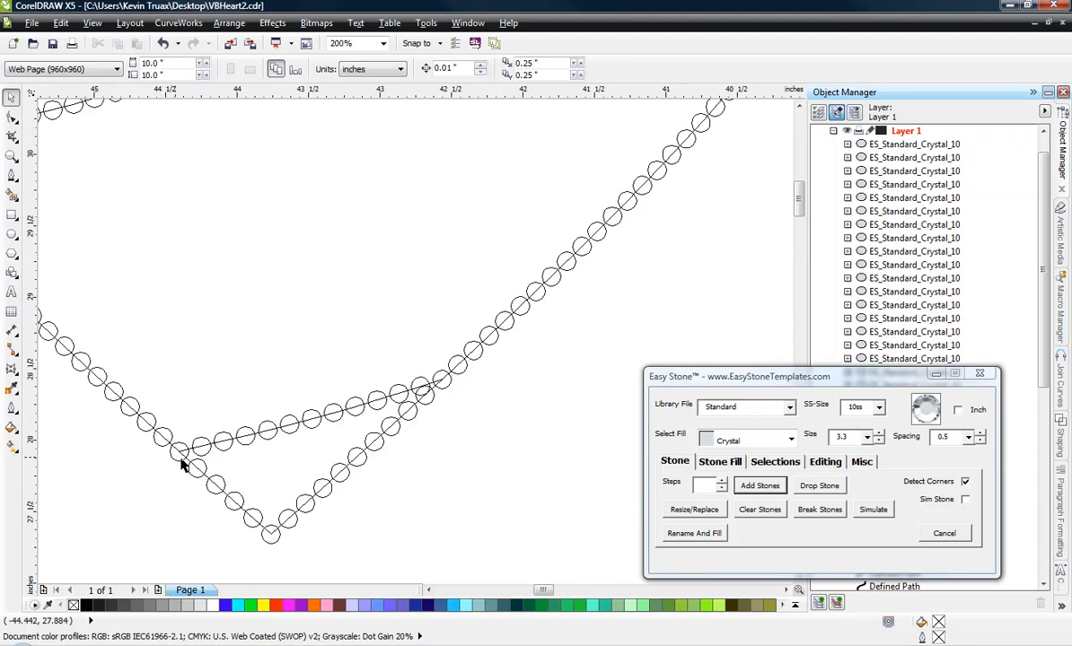
scroll(281, 494, "down", 2)
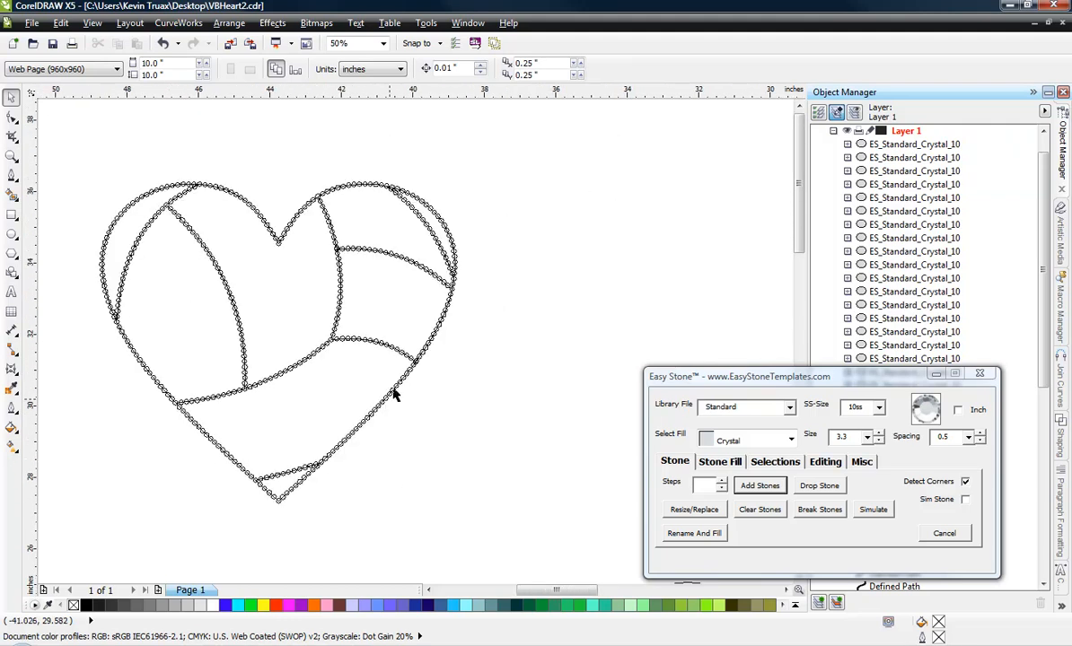
Step: Inspect the stones closely where the lower right-hand curve meets the heart outline
scroll(423, 390, "up", 5)
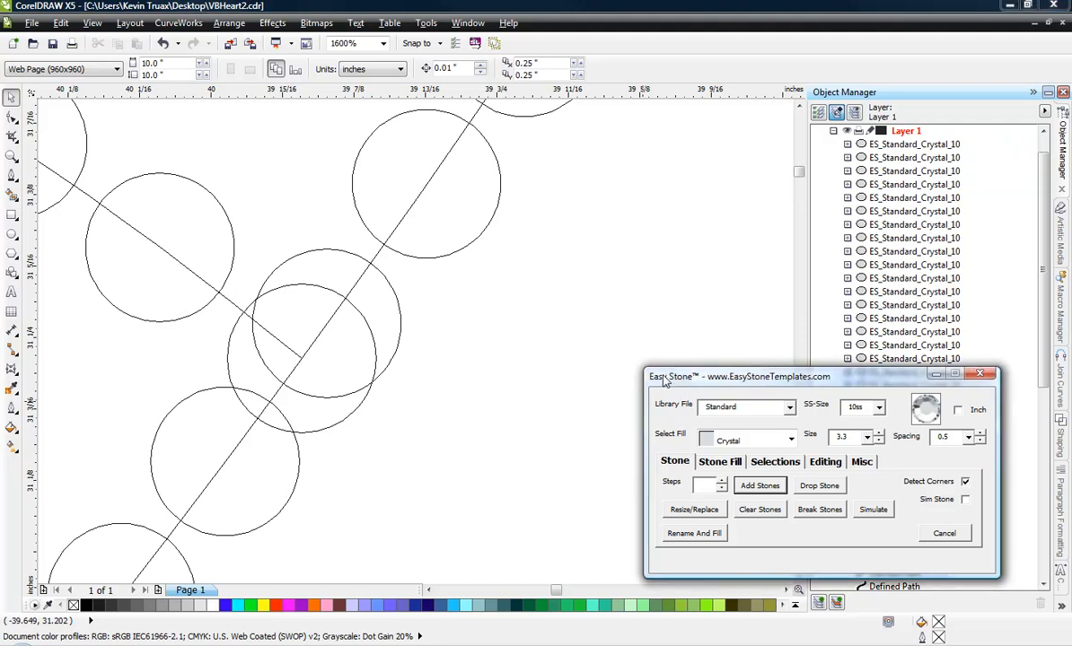
left_click_drag(665, 379, 667, 371)
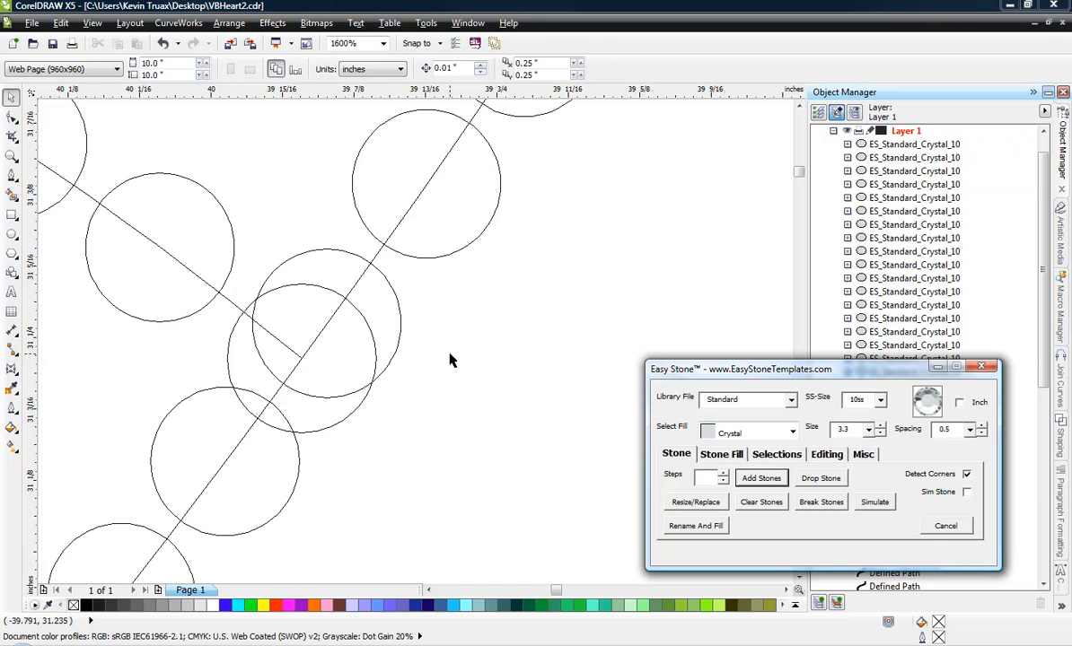
scroll(451, 361, "down", 5)
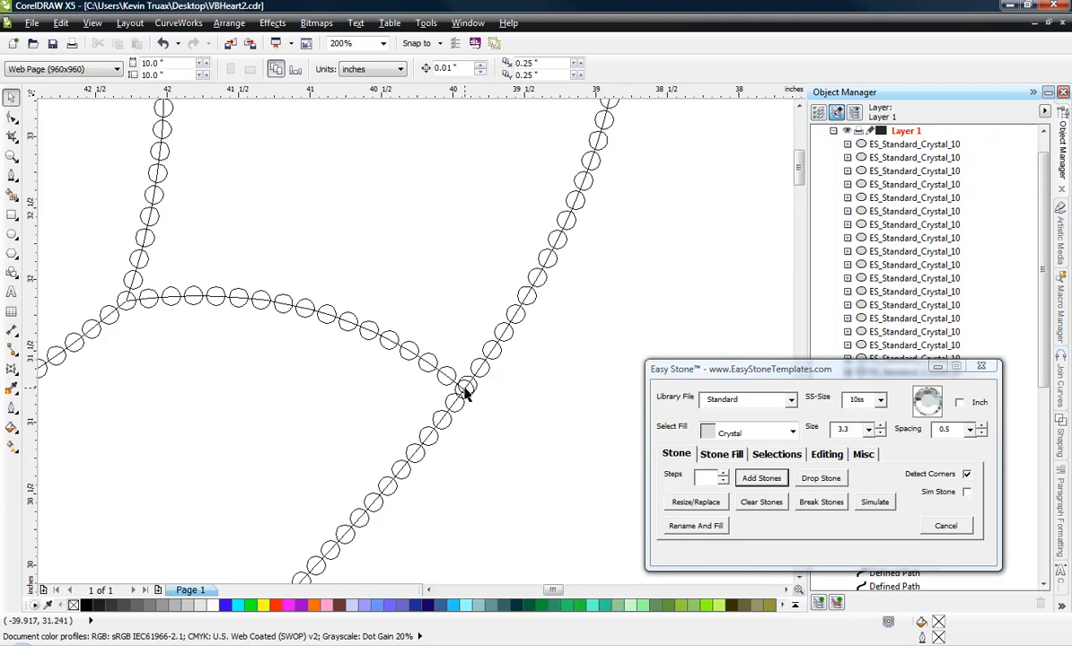
scroll(499, 400, "up", 3)
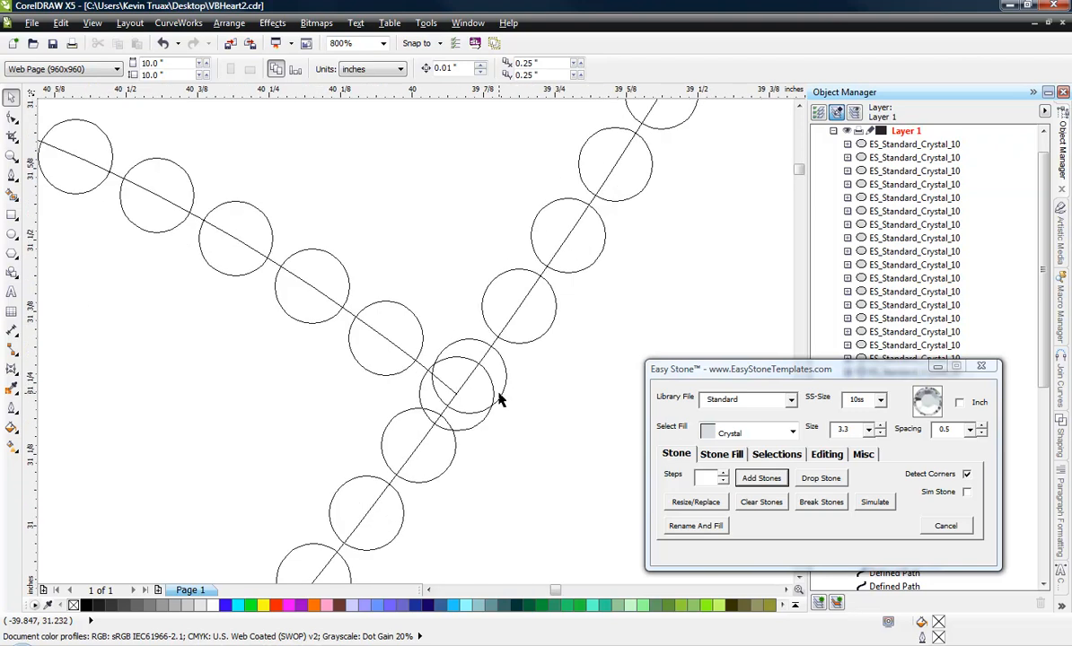
scroll(478, 402, "up", 1)
scroll(352, 295, "up", 1)
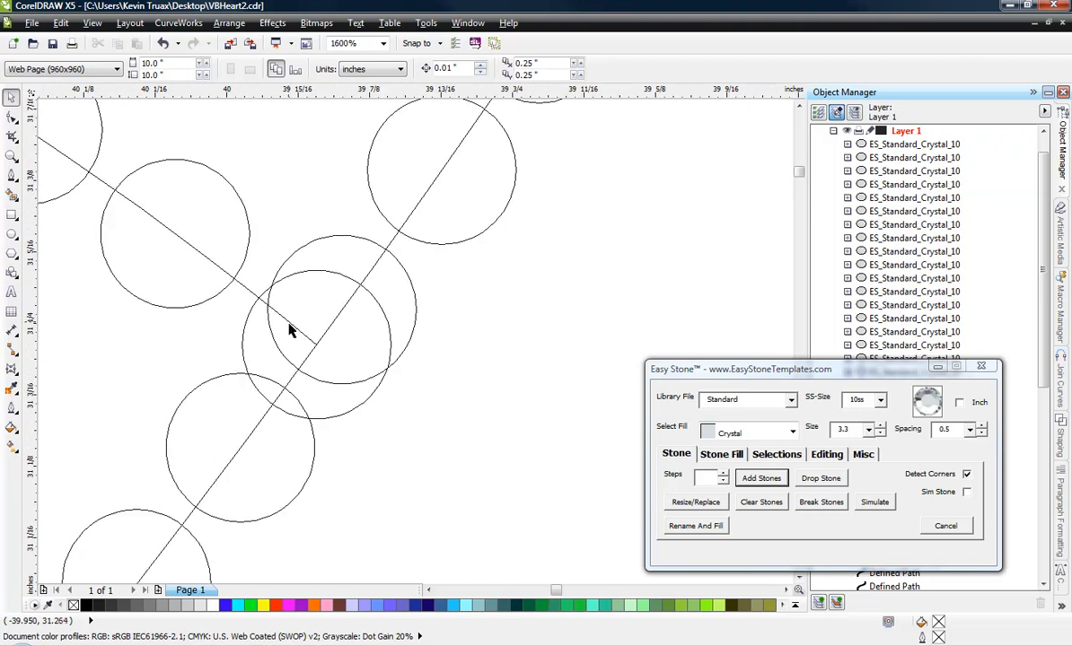
scroll(312, 355, "up", 1)
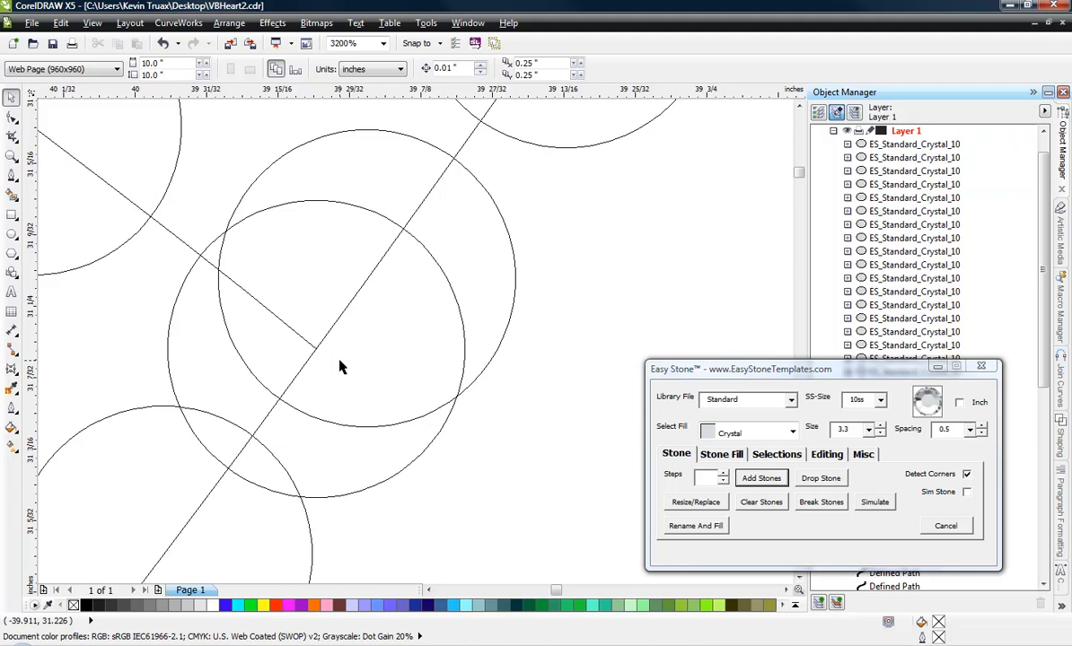
Step: Select the right-hand outline path with the Shape tool and check its nodes around the junction with the lower curve
left_click(12, 117)
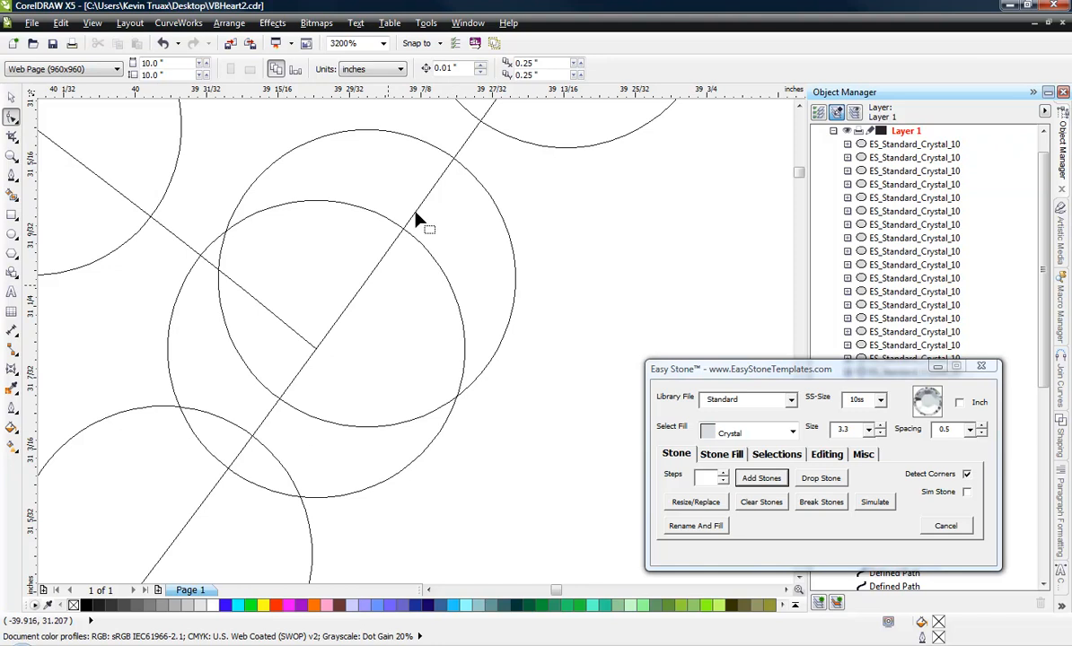
left_click(469, 143)
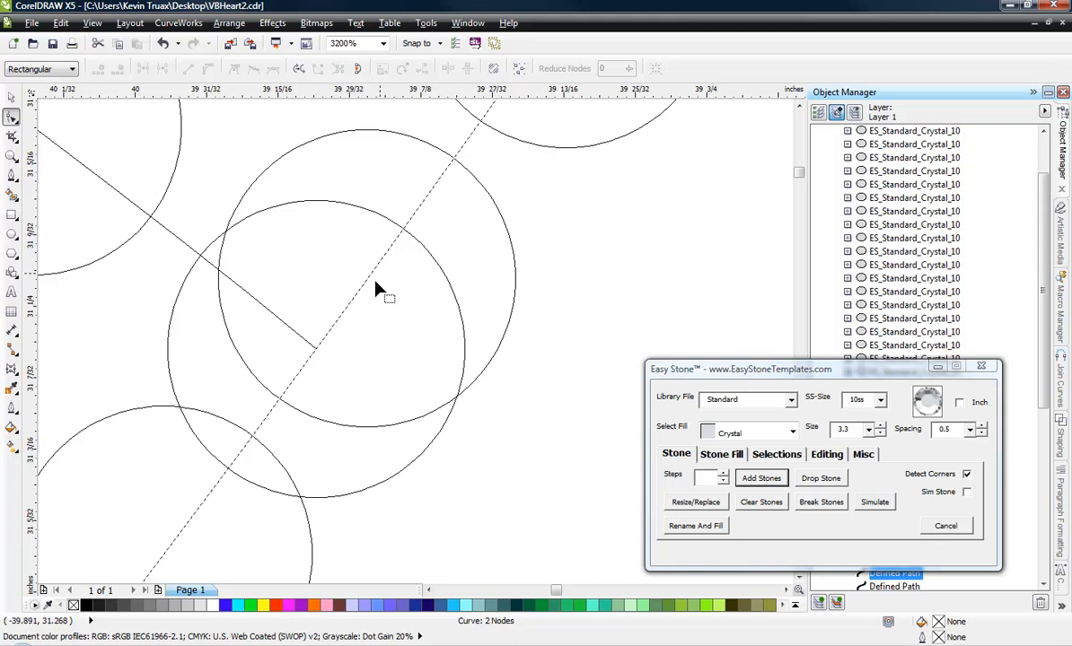
scroll(401, 328, "down", 6)
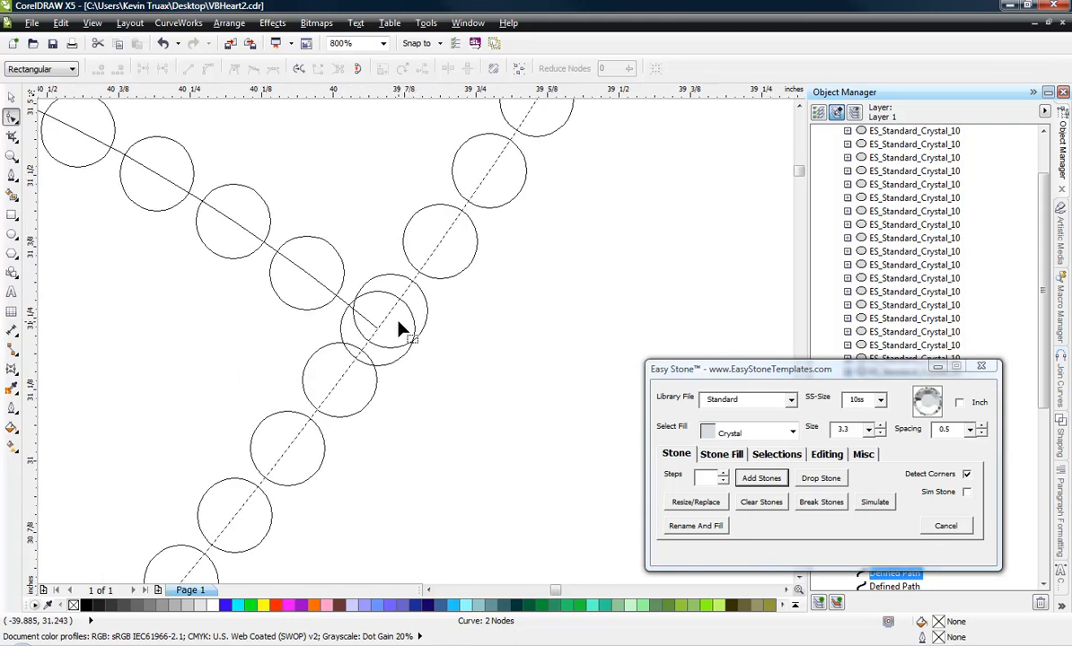
scroll(401, 328, "down", 1)
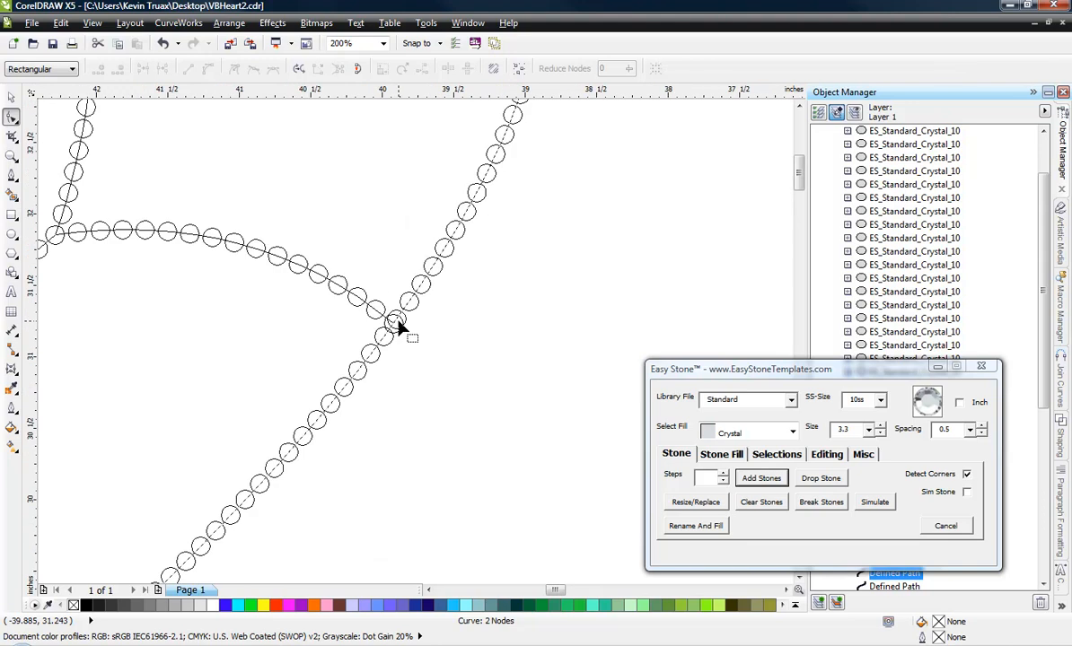
scroll(400, 328, "down", 1)
scroll(412, 308, "up", 1)
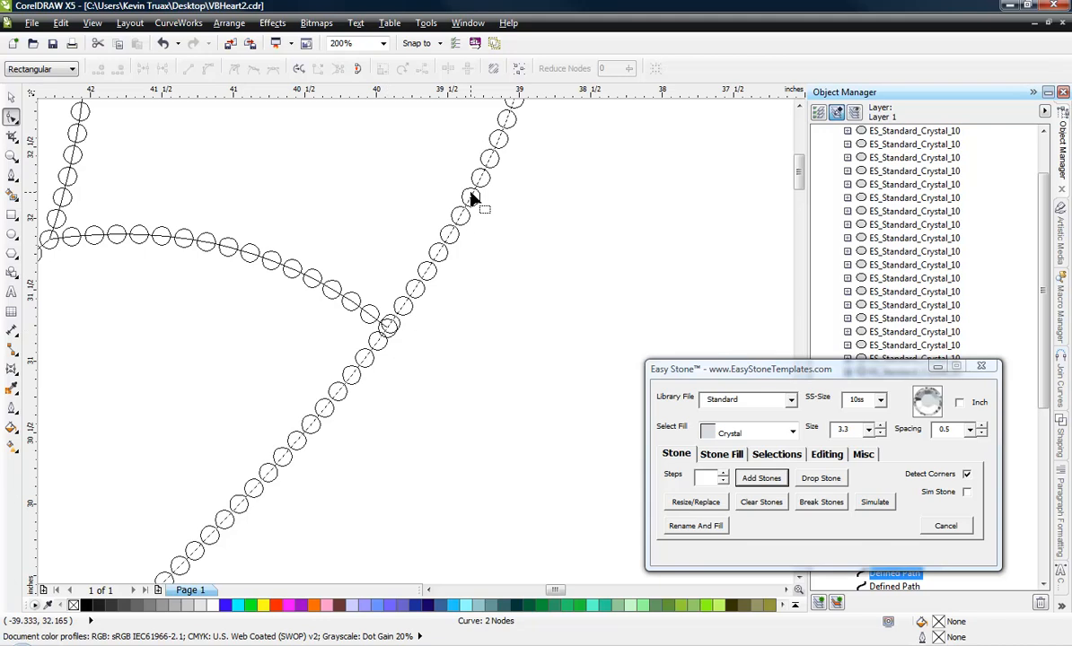
scroll(471, 202, "down", 1)
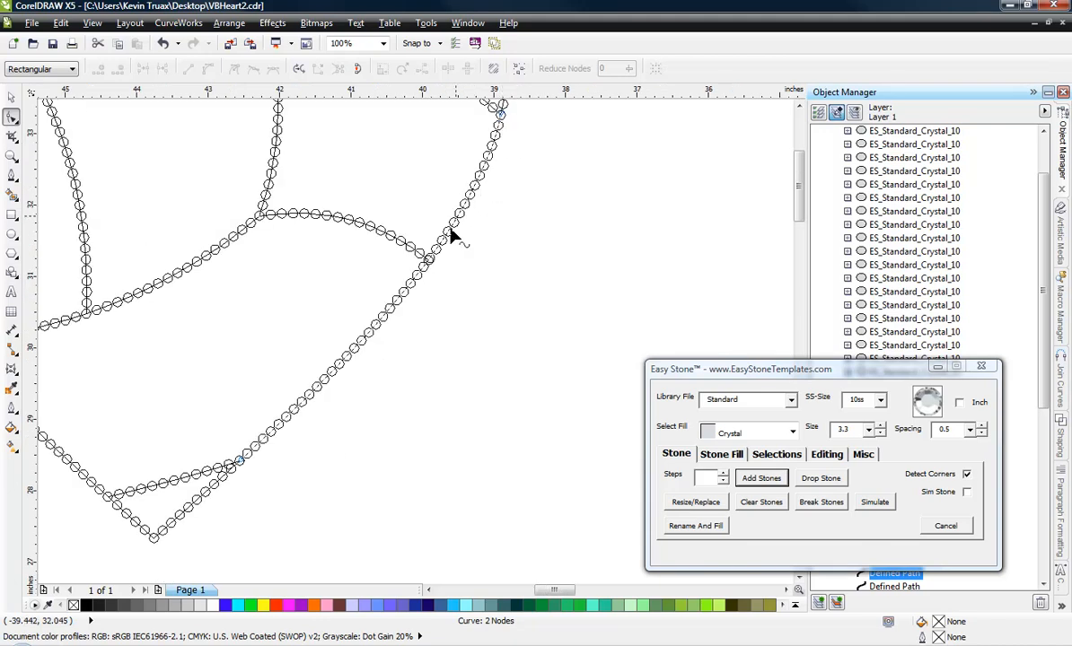
scroll(375, 367, "up", 4)
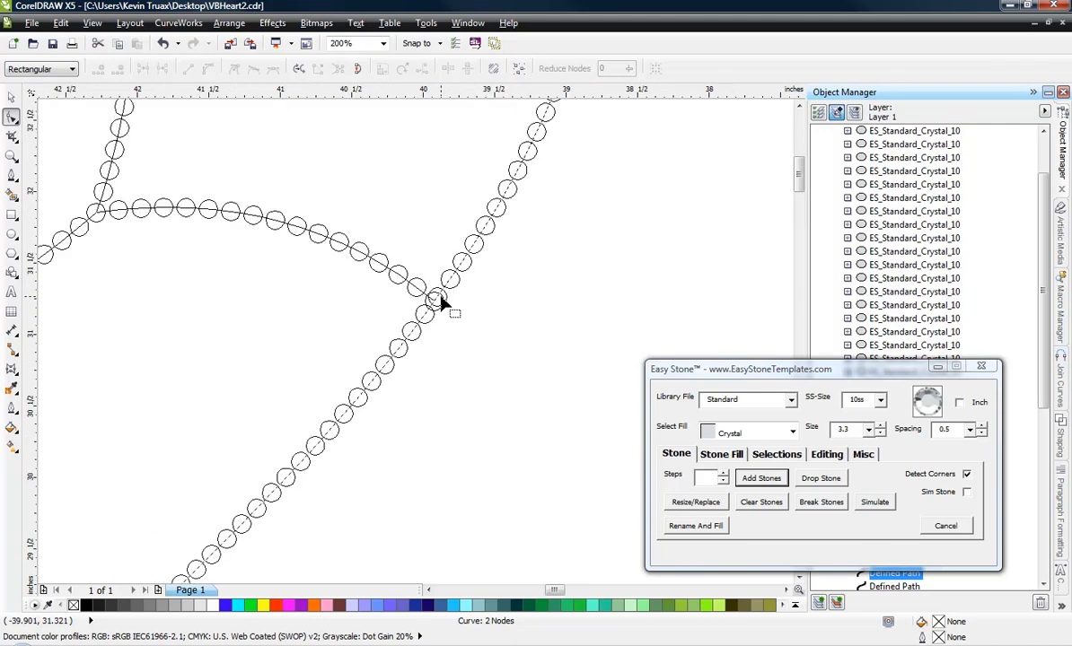
Step: Add a node to the heart's right-hand outline path and move it exactly onto the end of the lower right-hand curve
scroll(386, 337, "up", 1)
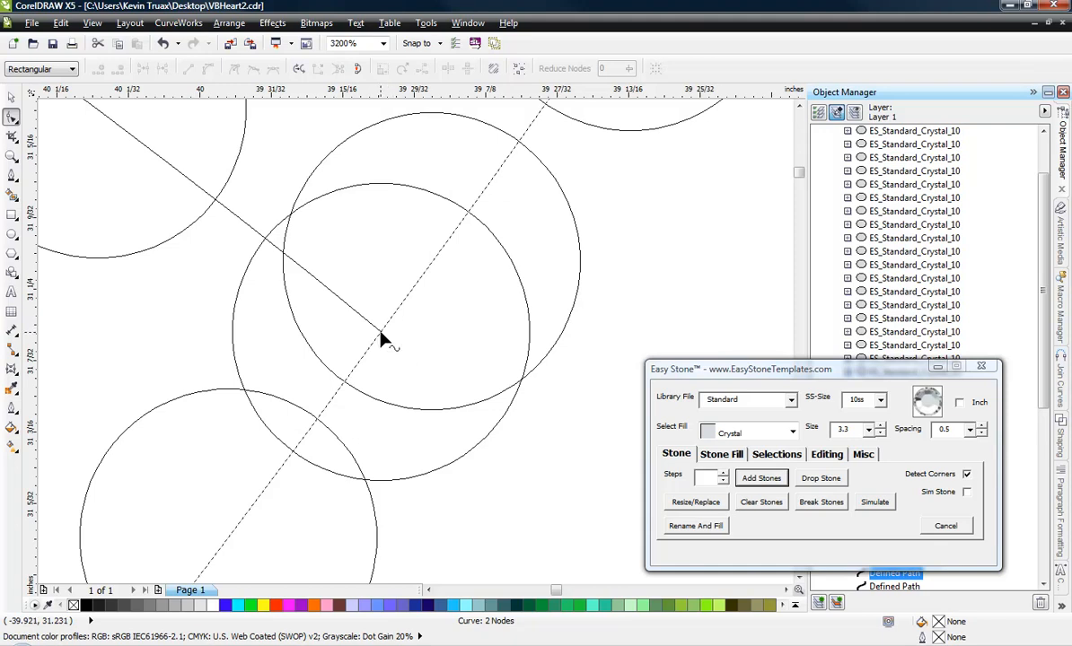
scroll(381, 334, "up", 4)
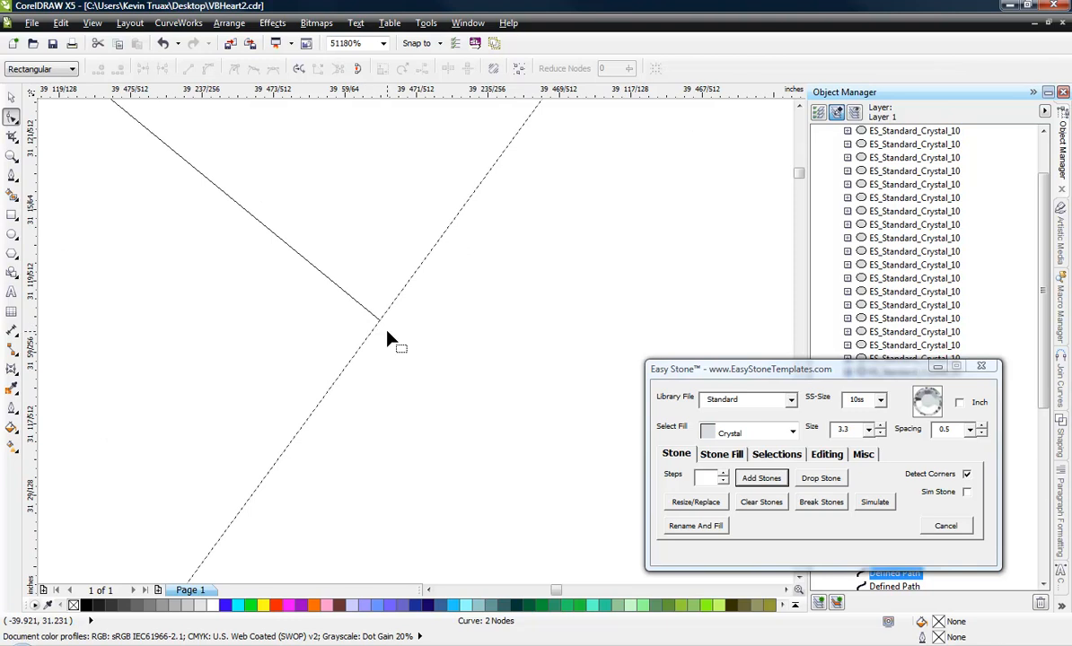
scroll(387, 339, "down", 5)
scroll(389, 339, "up", 1)
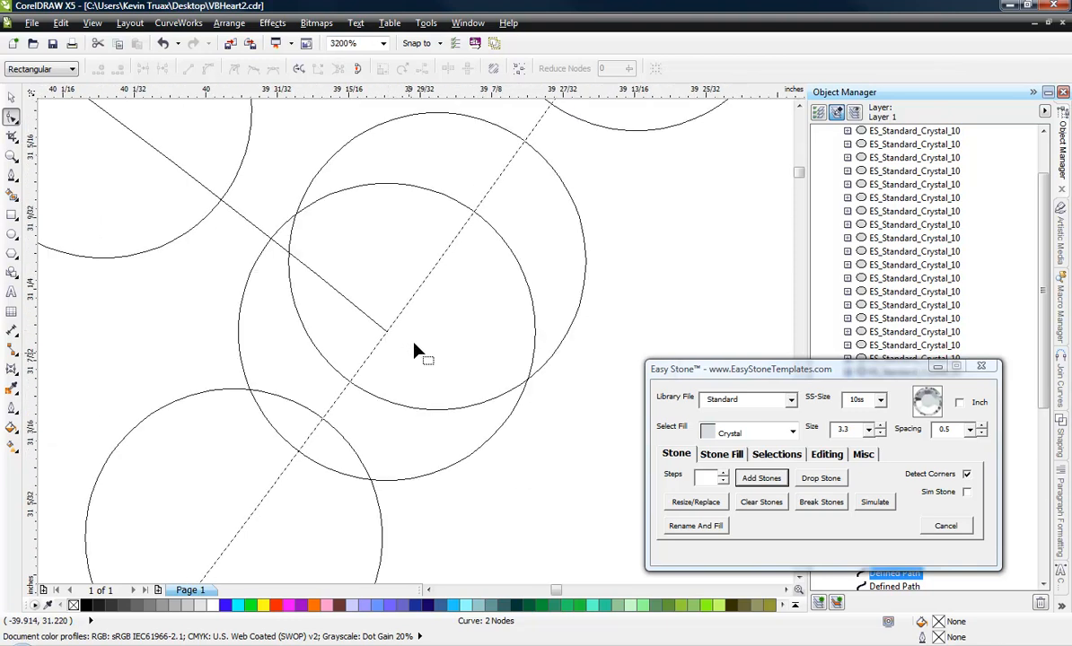
scroll(401, 350, "up", 2)
scroll(386, 348, "down", 1)
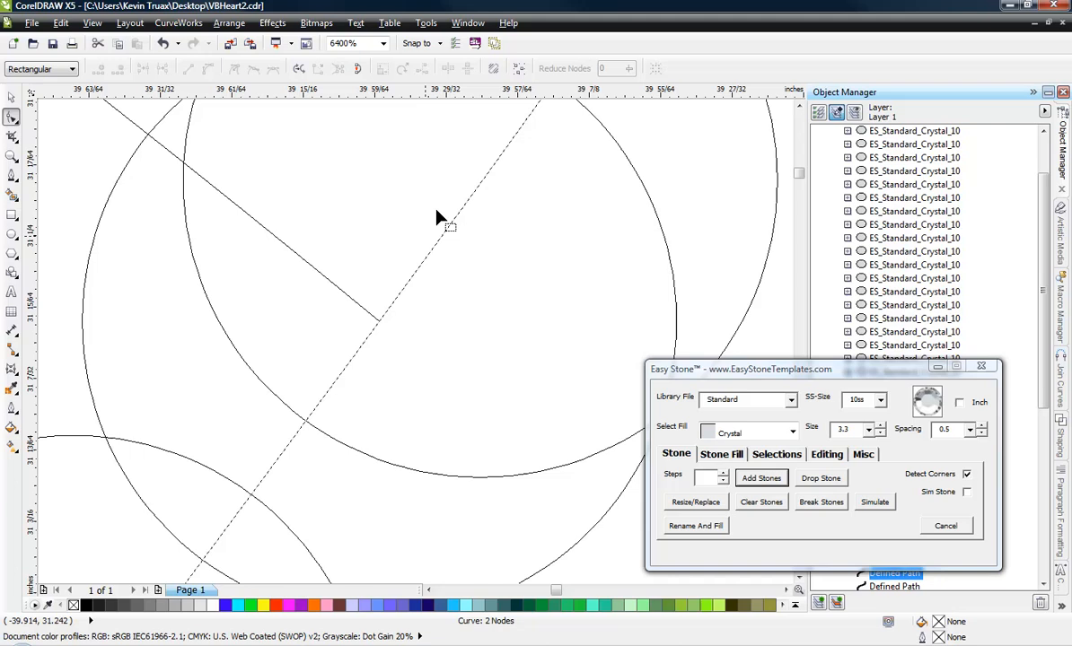
double_click(392, 304)
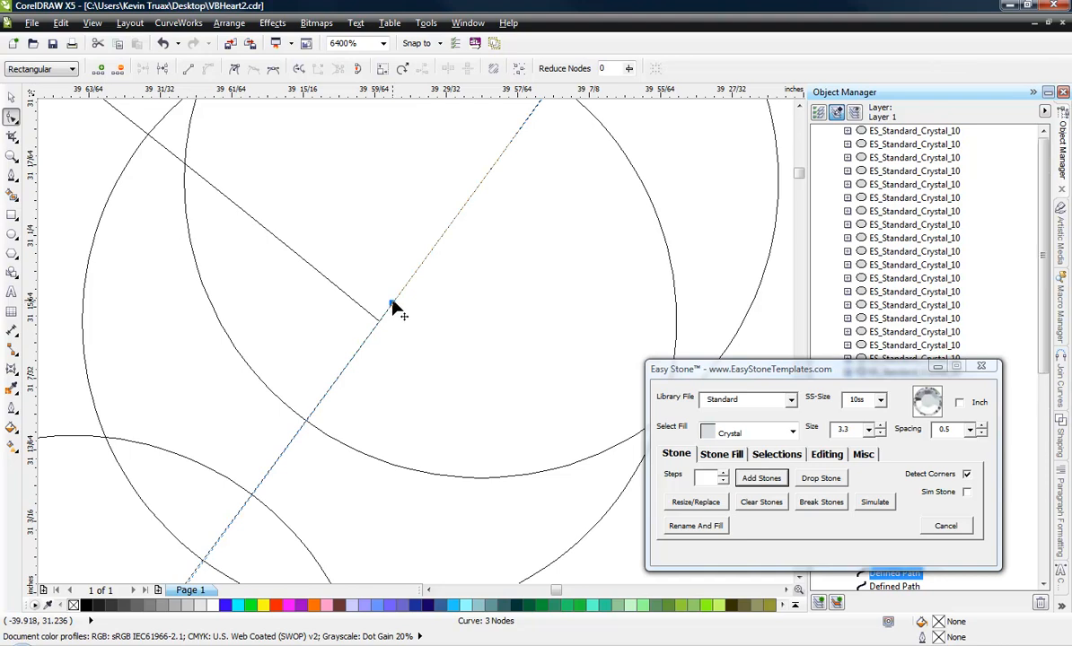
left_click_drag(391, 302, 378, 322)
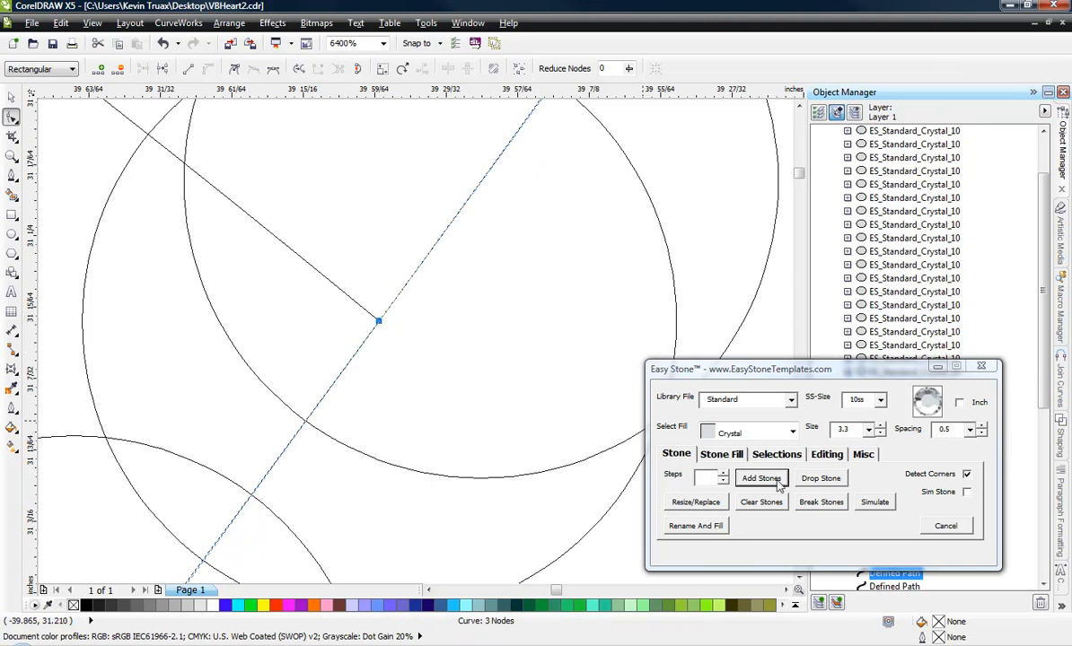
Step: Break the right-hand outline path at the new node and deselect it
left_click(821, 455)
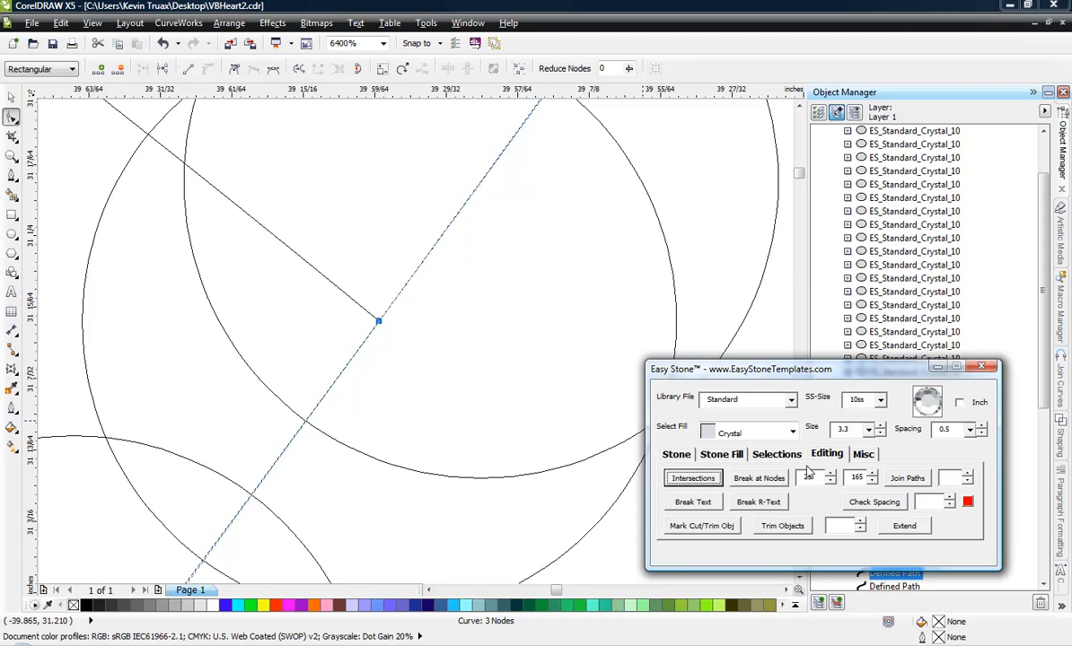
left_click(759, 477)
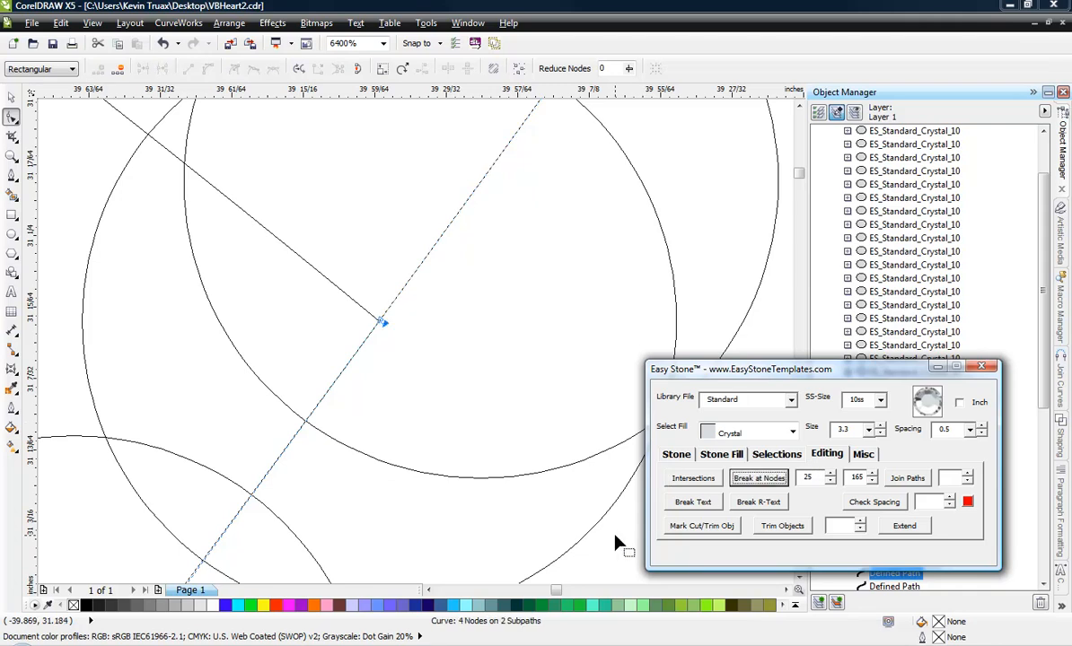
scroll(361, 371, "down", 2)
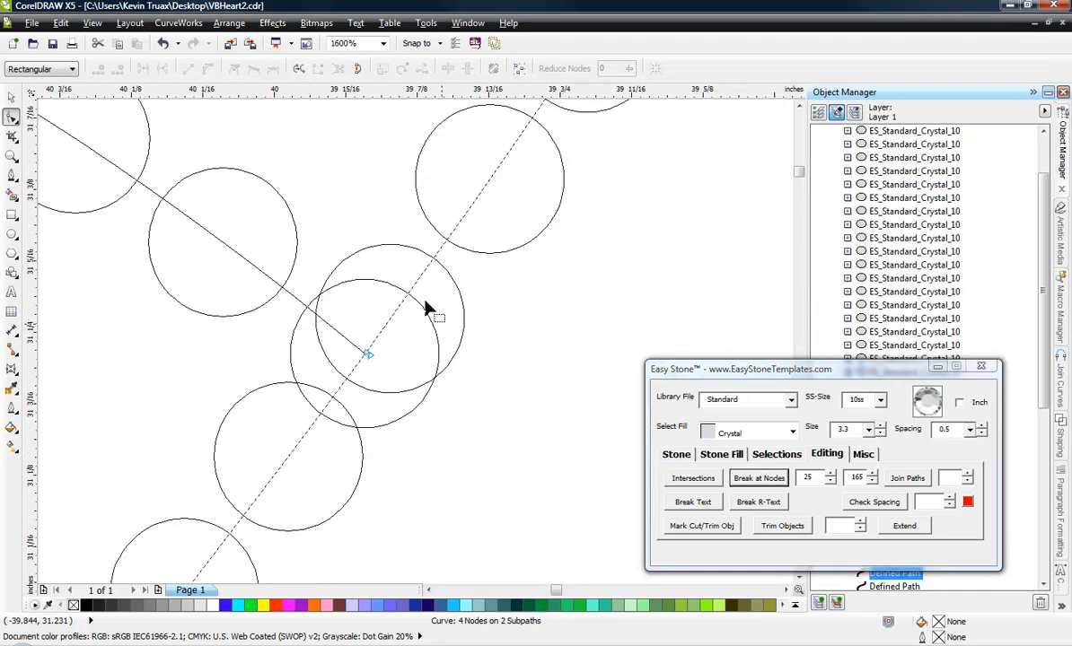
left_click(12, 98)
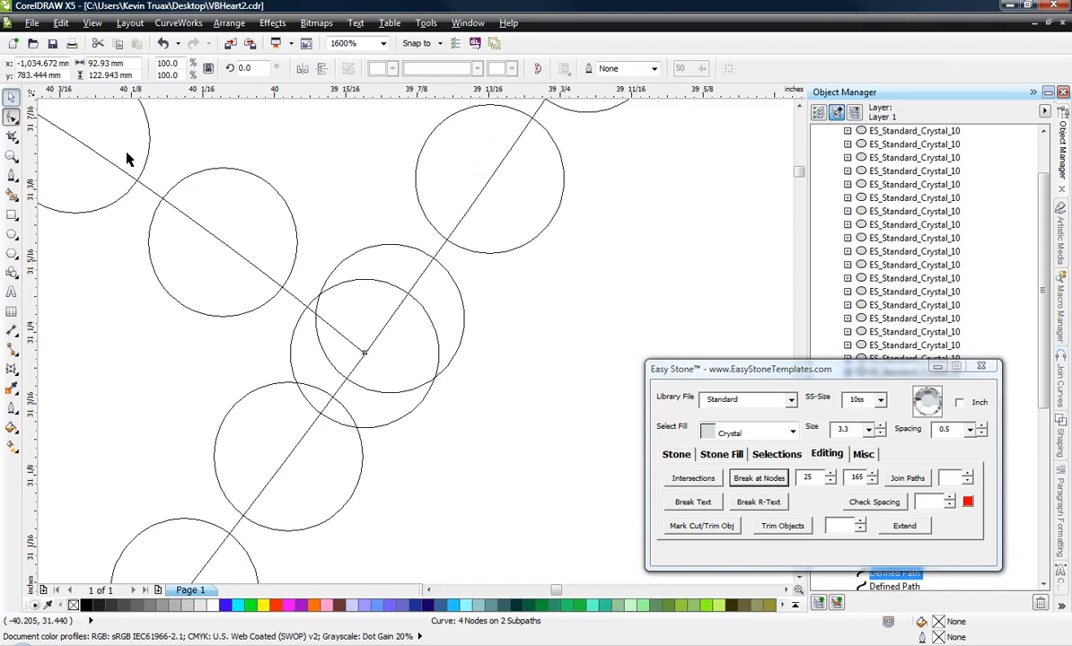
left_click(500, 375)
scroll(475, 299, "down", 1)
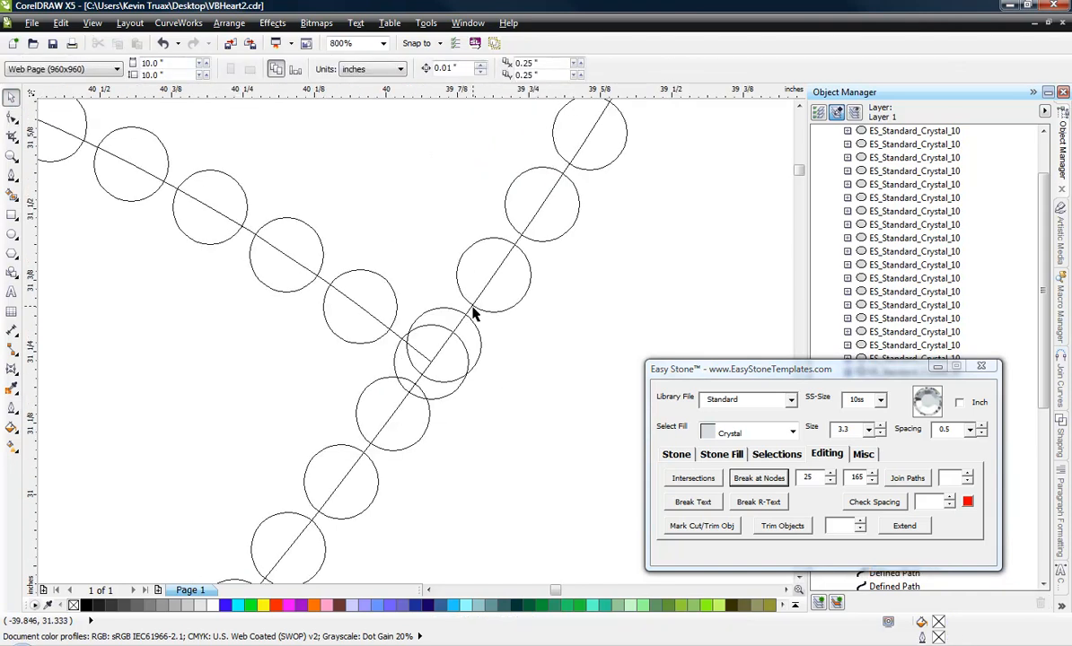
Step: Add a node to the inner vertical curve and snap it to the end of the upper right-hand cross curve
scroll(481, 350, "down", 3)
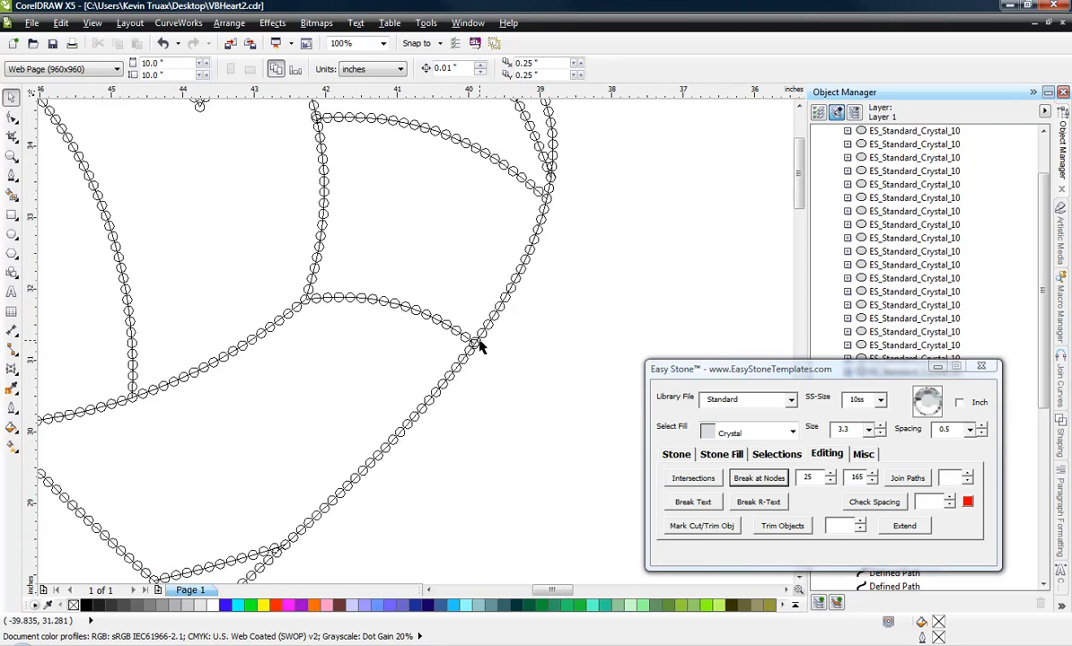
scroll(440, 287, "down", 1)
scroll(395, 229, "up", 4)
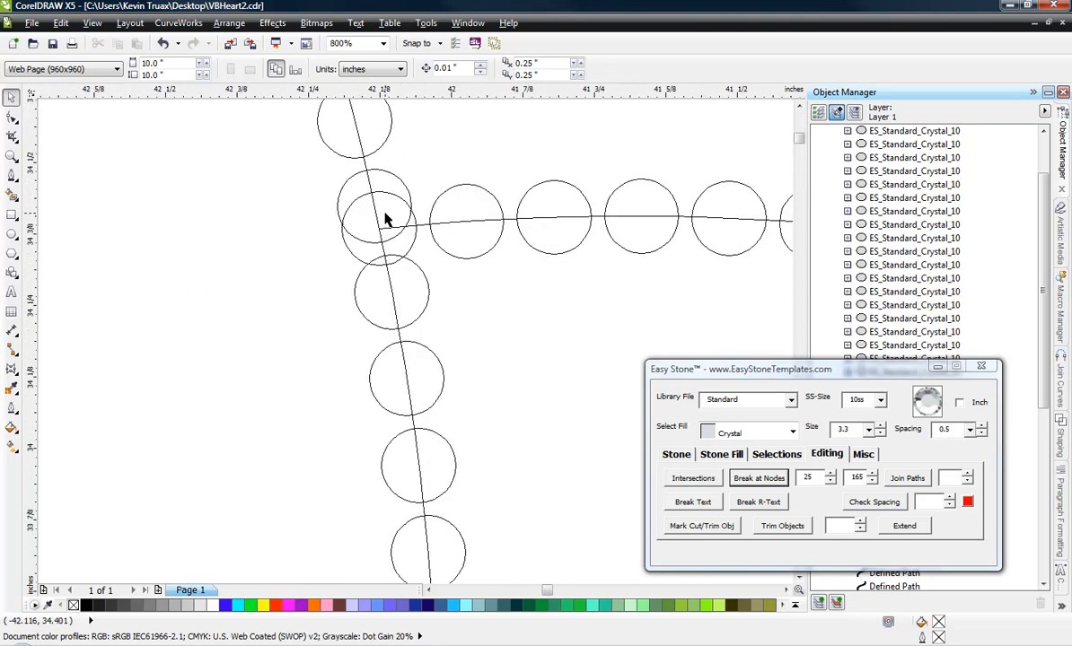
scroll(385, 215, "up", 2)
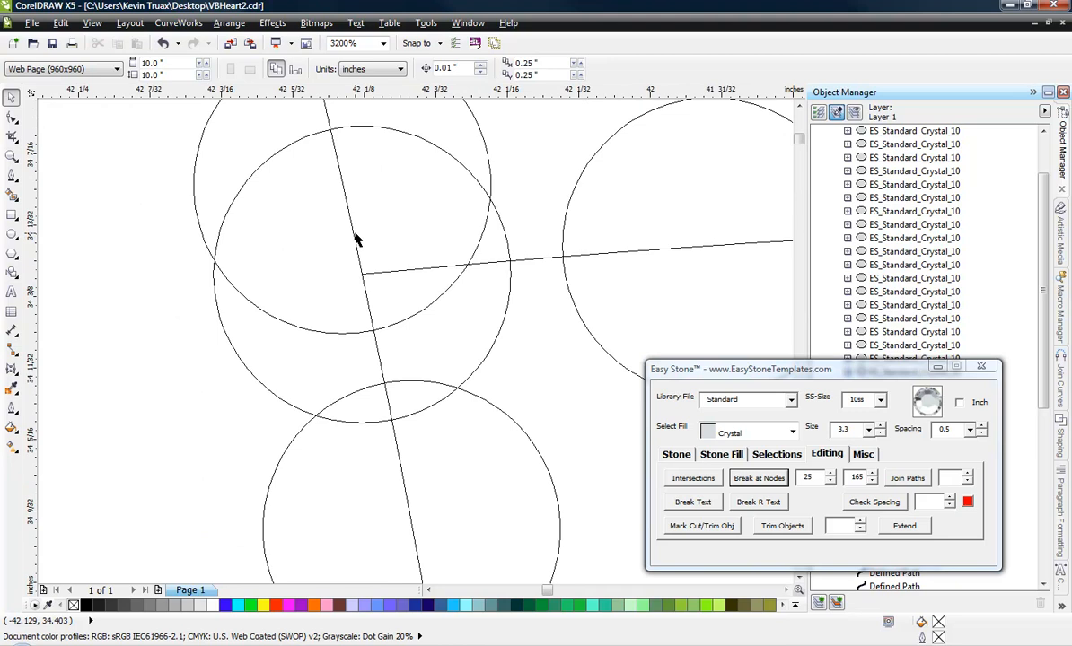
left_click(12, 117)
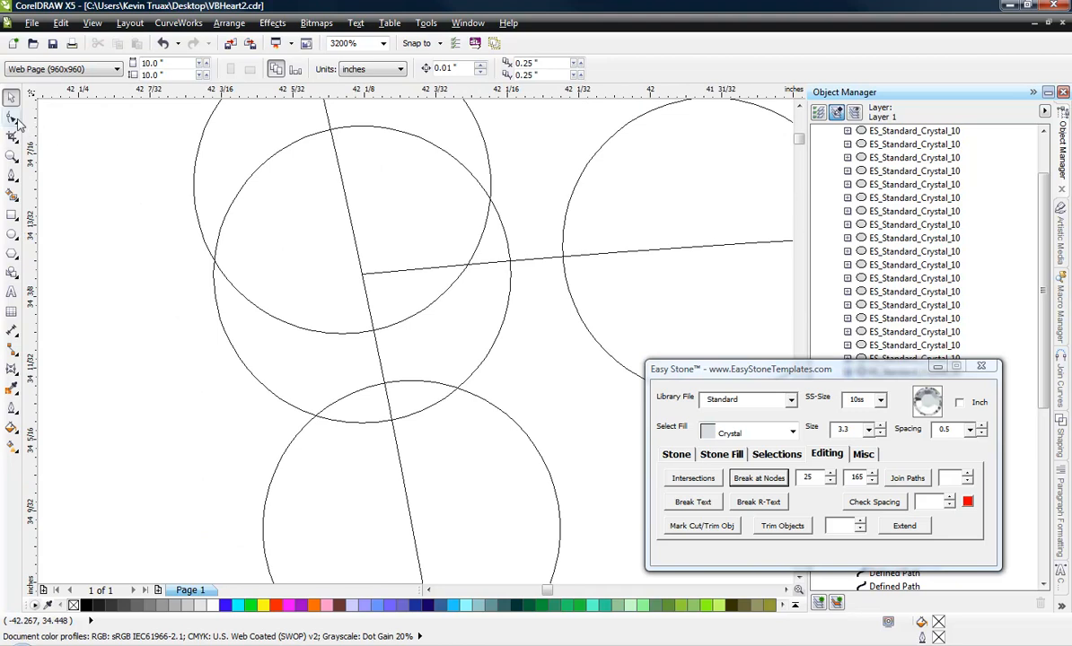
left_click(357, 252)
scroll(400, 366, "down", 3)
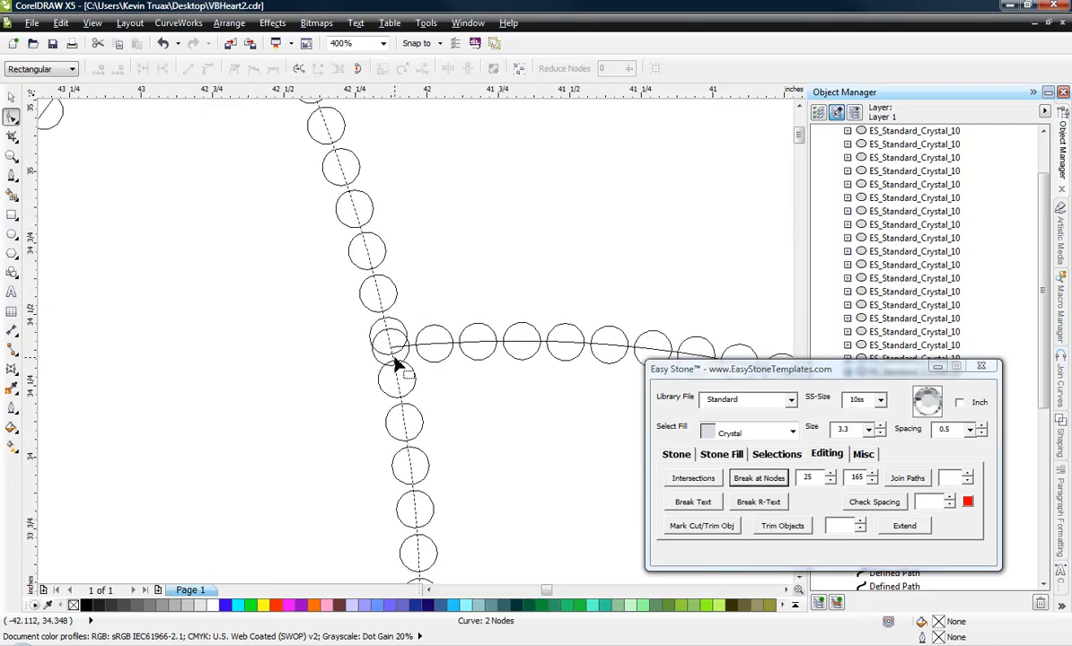
scroll(395, 363, "down", 1)
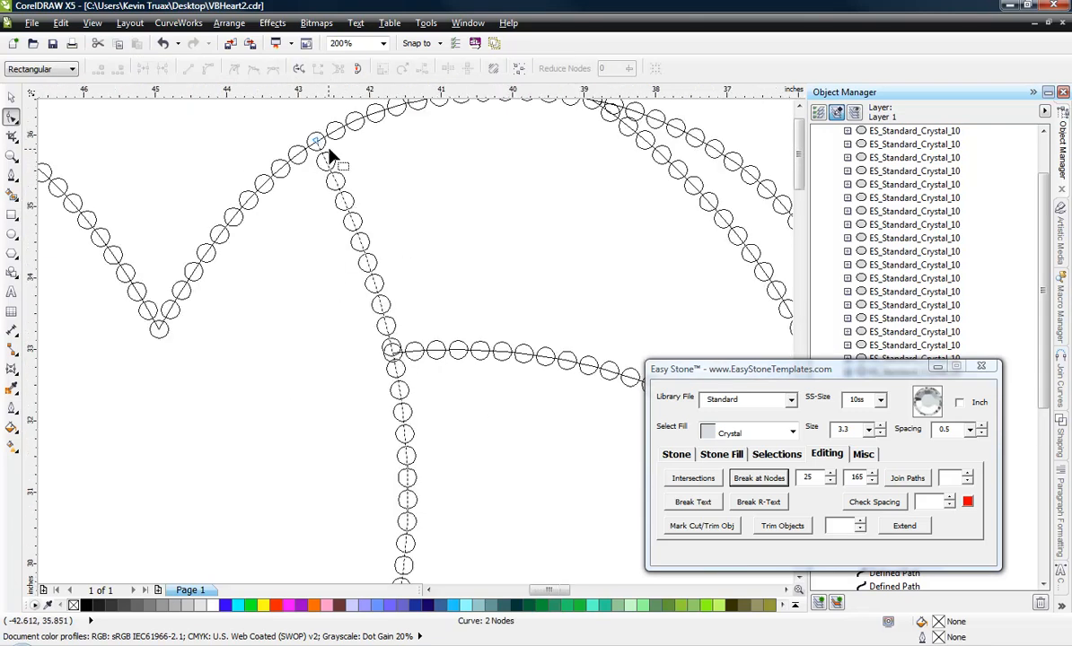
scroll(329, 157, "down", 2)
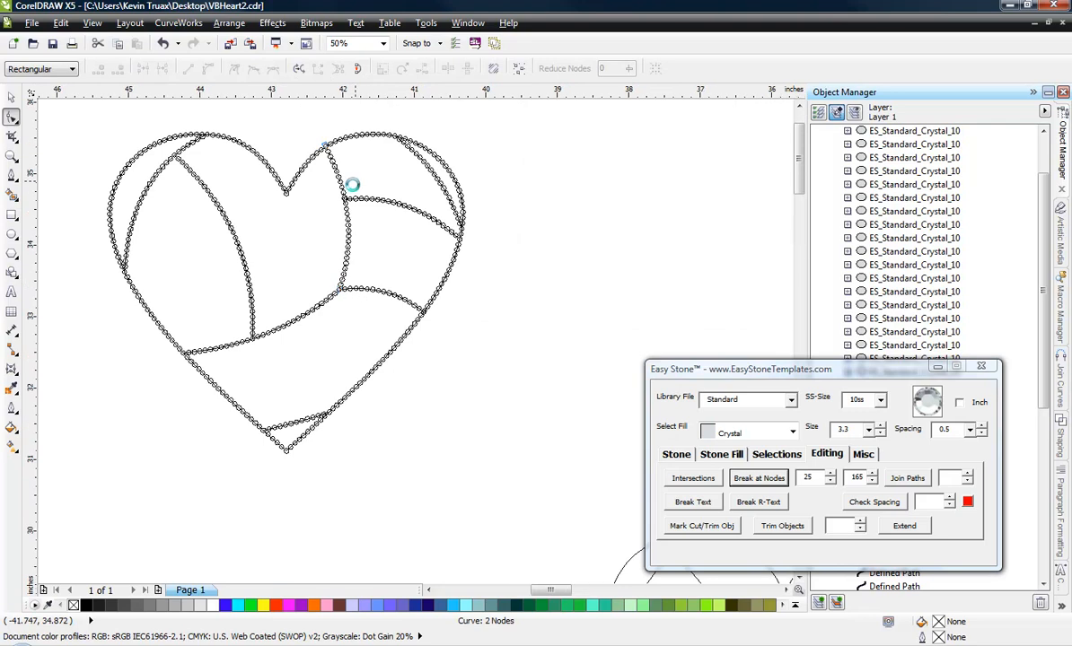
scroll(347, 196, "up", 5)
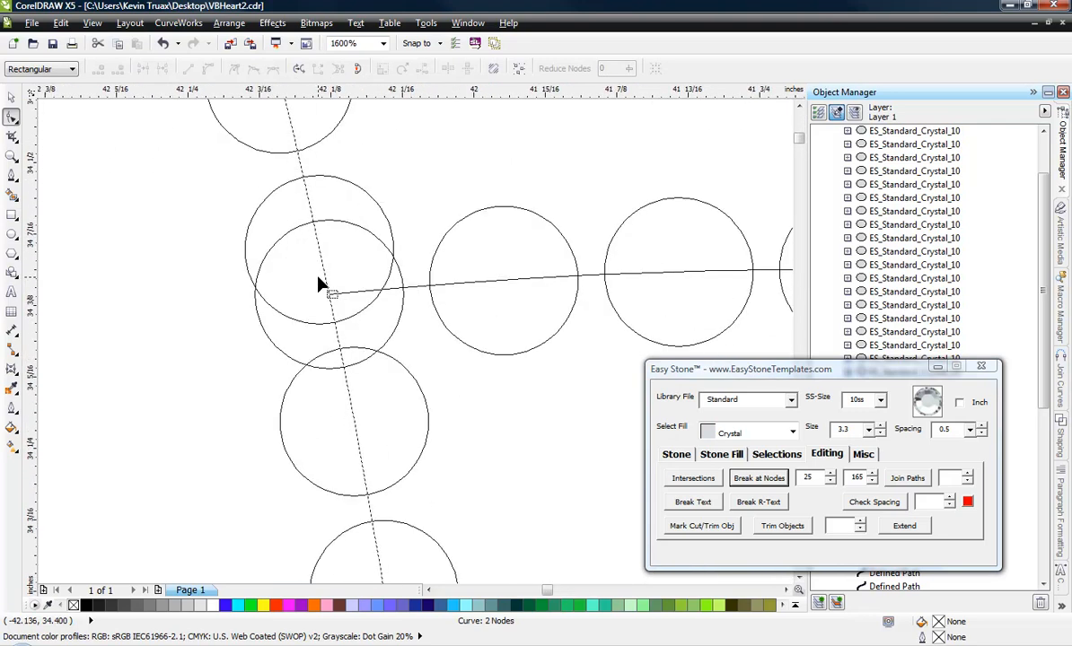
scroll(320, 285, "up", 1)
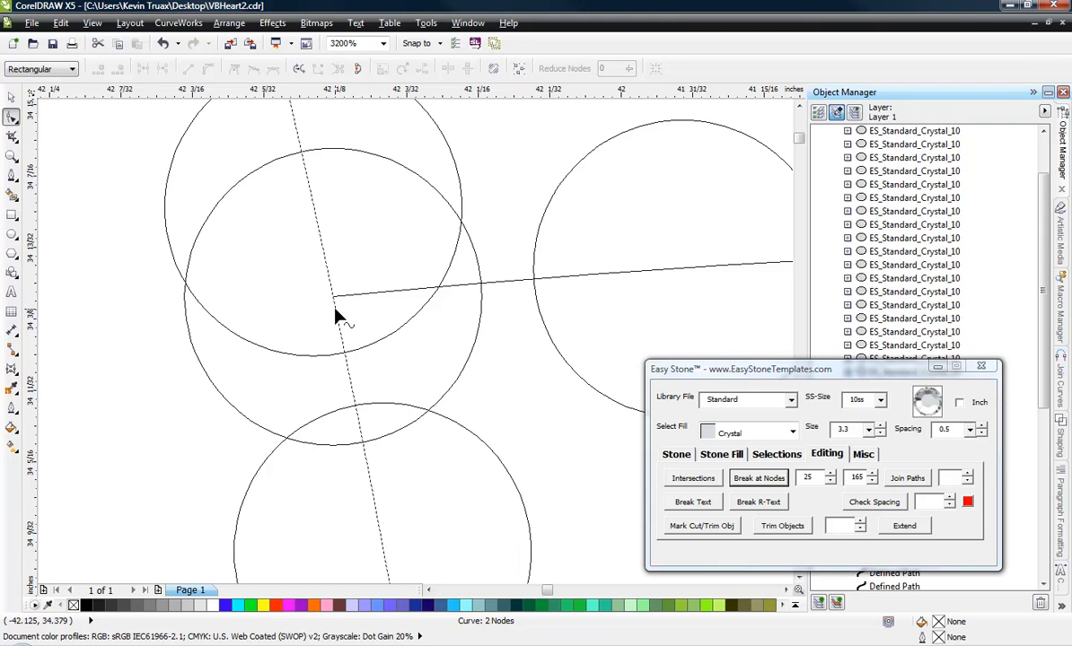
left_click_drag(335, 311, 332, 296)
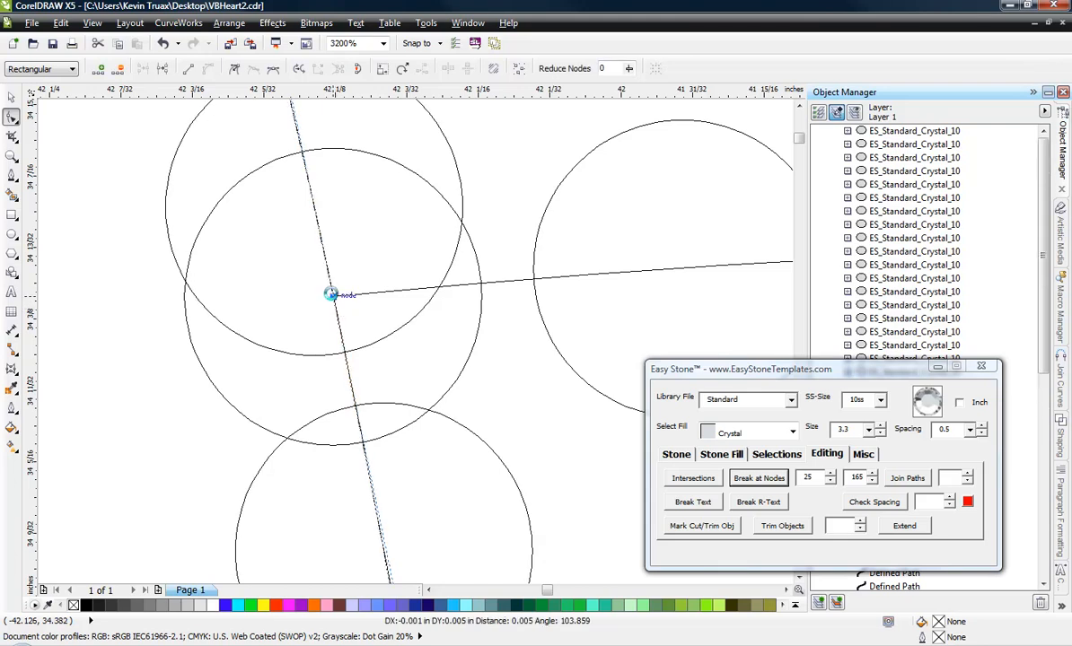
Step: Break the inner vertical curve at the added node and clear the selection
left_click(766, 481)
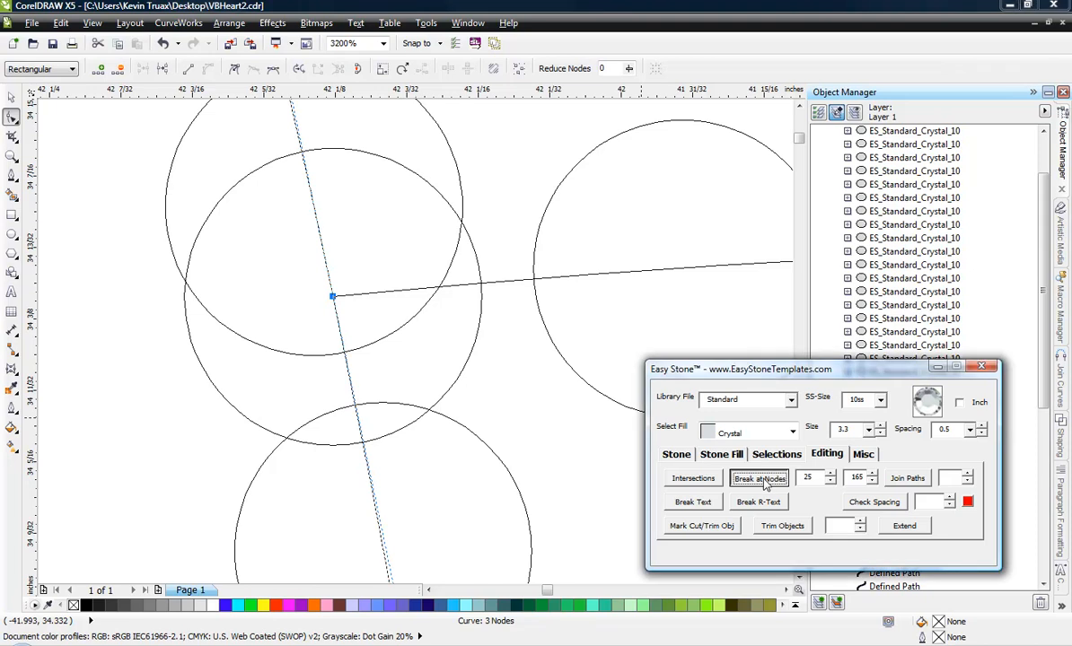
left_click(11, 97)
left_click(78, 193)
scroll(292, 288, "down", 6)
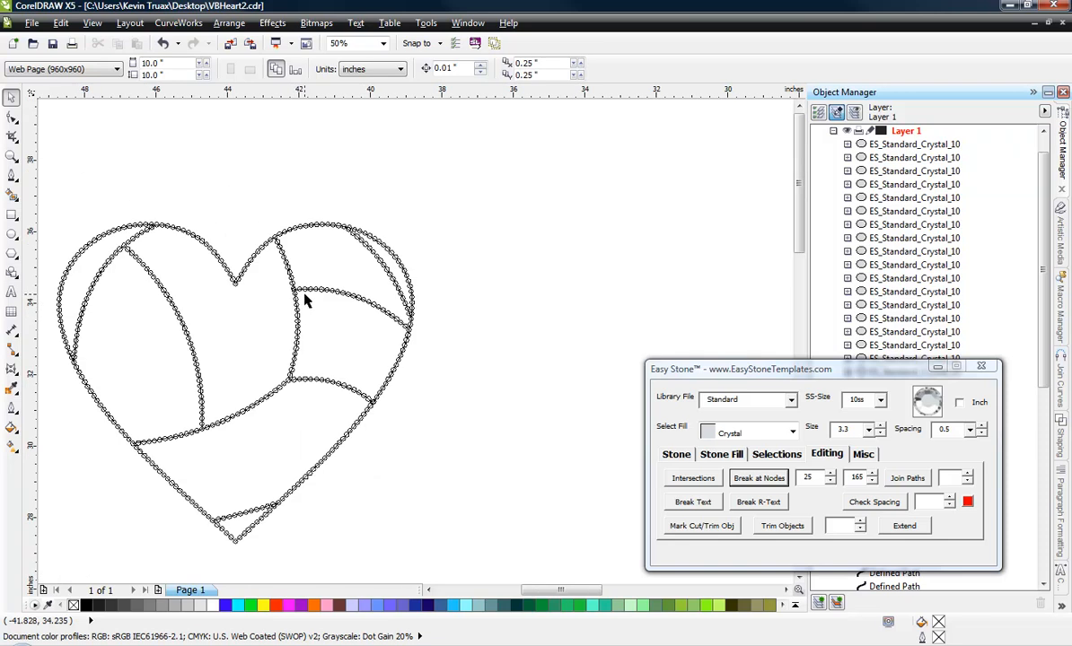
Step: Select the entire heart and regenerate its stones as Standard 10ss Crystal, size 3.3 with 0.5 spacing and corner detection
scroll(304, 300, "down", 1)
left_click_drag(90, 213, 404, 459)
scroll(253, 328, "up", 1)
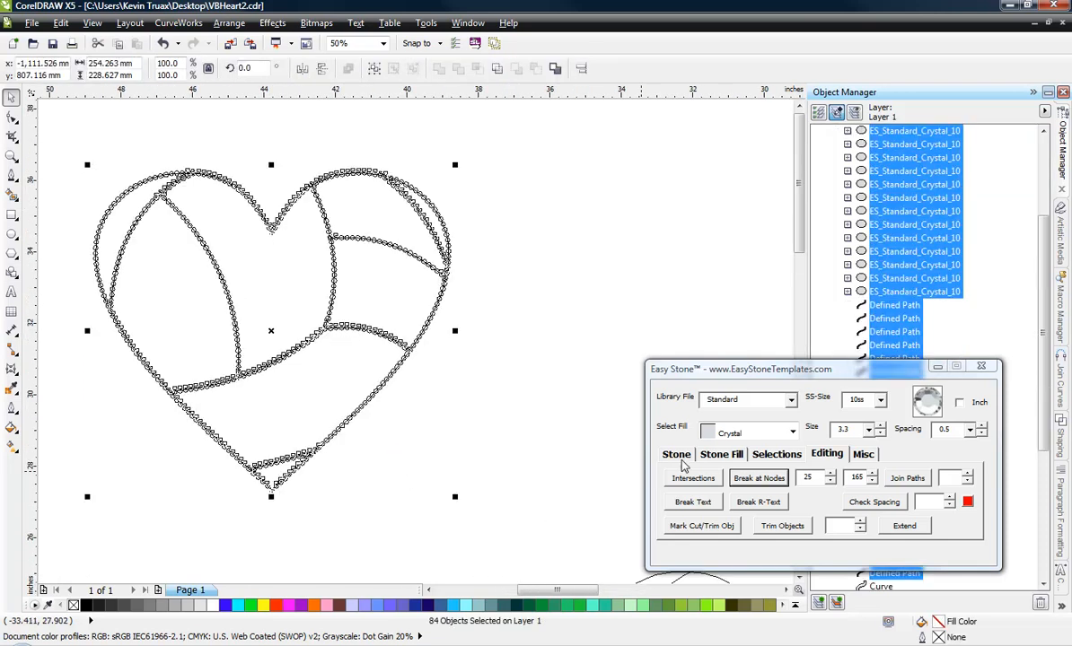
left_click(680, 458)
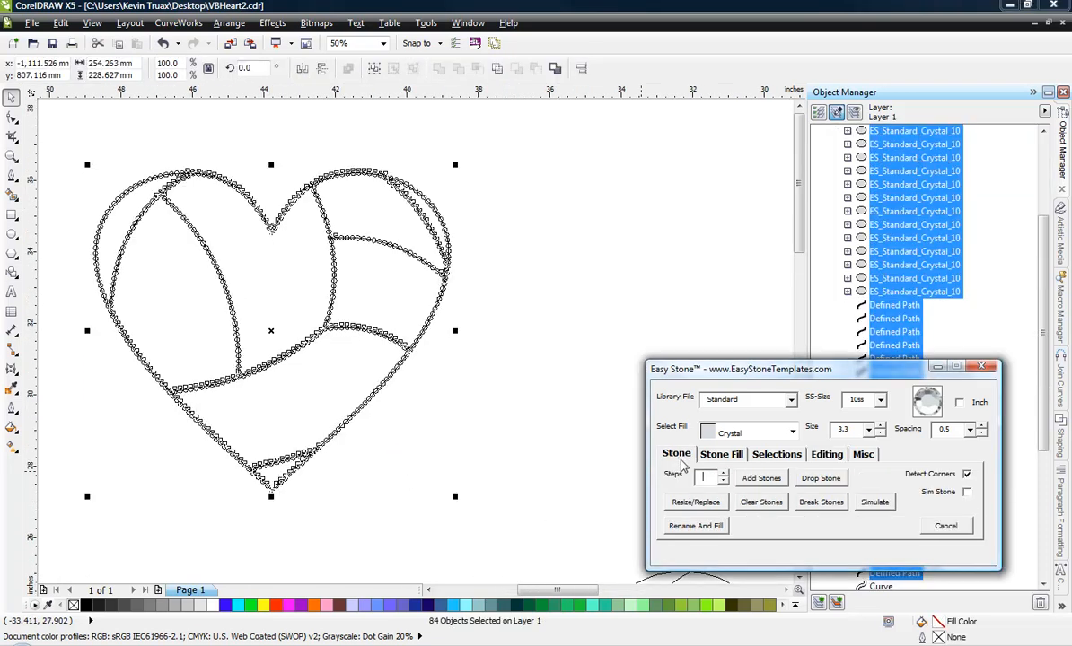
left_click(761, 482)
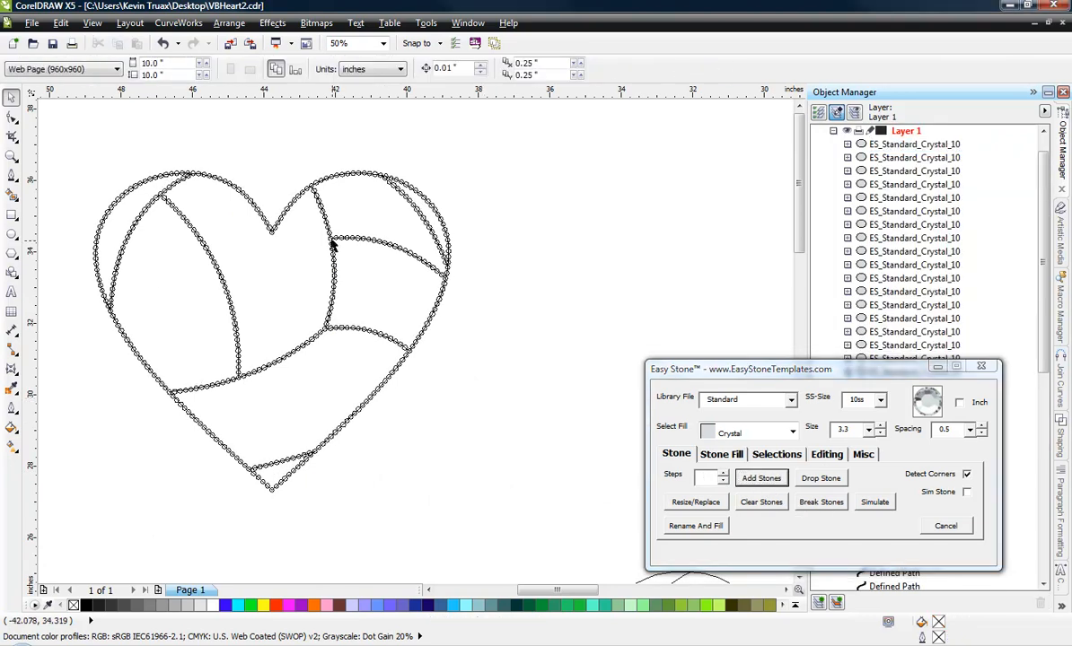
Step: Examine the regenerated stones at the junctions of the inner curves and the right-hand outline
scroll(330, 244, "up", 5)
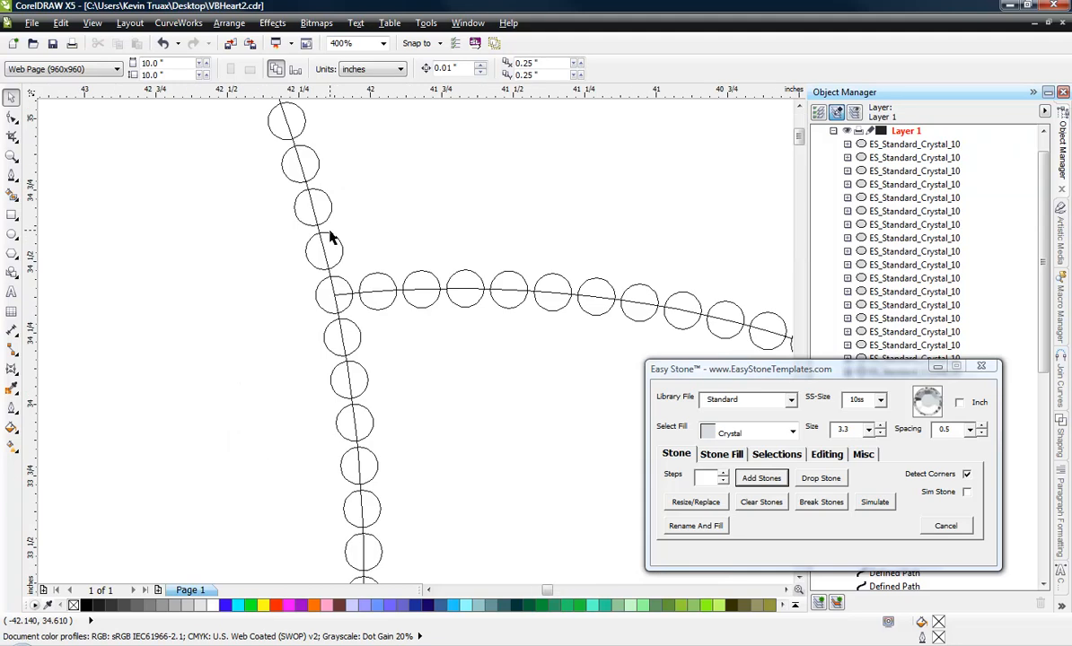
scroll(220, 298, "down", 3)
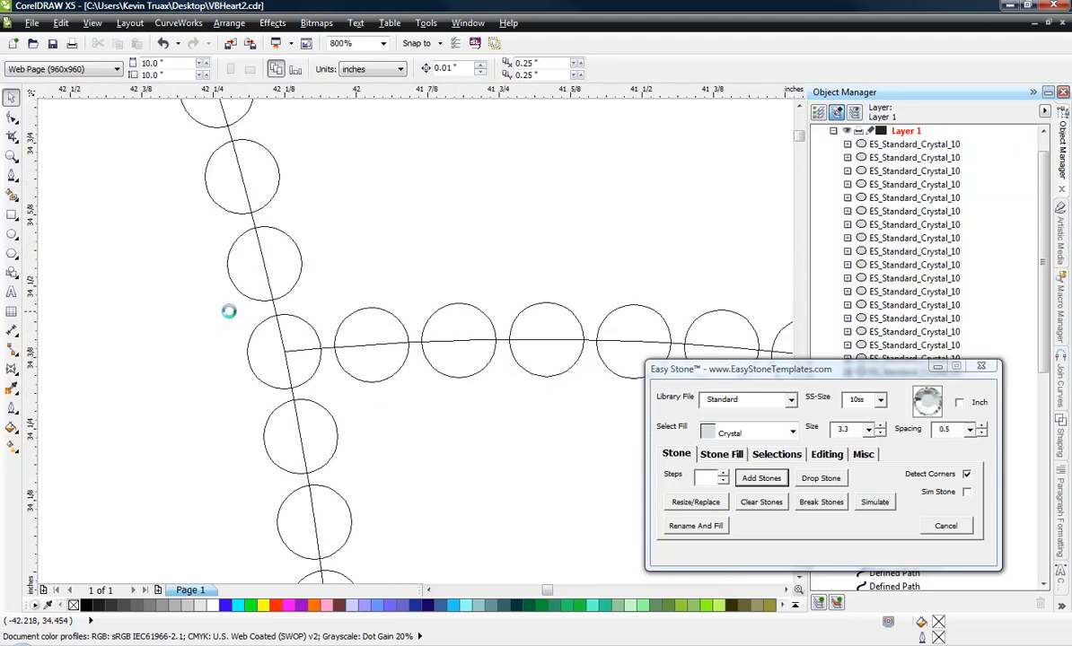
scroll(455, 436, "up", 2)
scroll(455, 436, "up", 1)
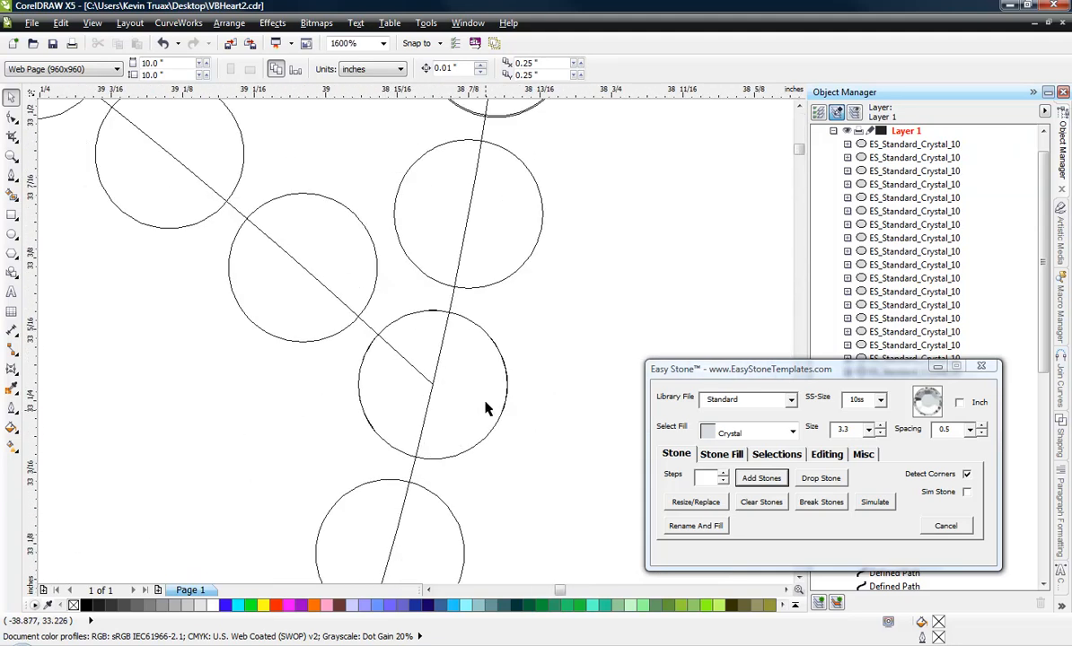
scroll(502, 381, "down", 3)
scroll(502, 381, "down", 1)
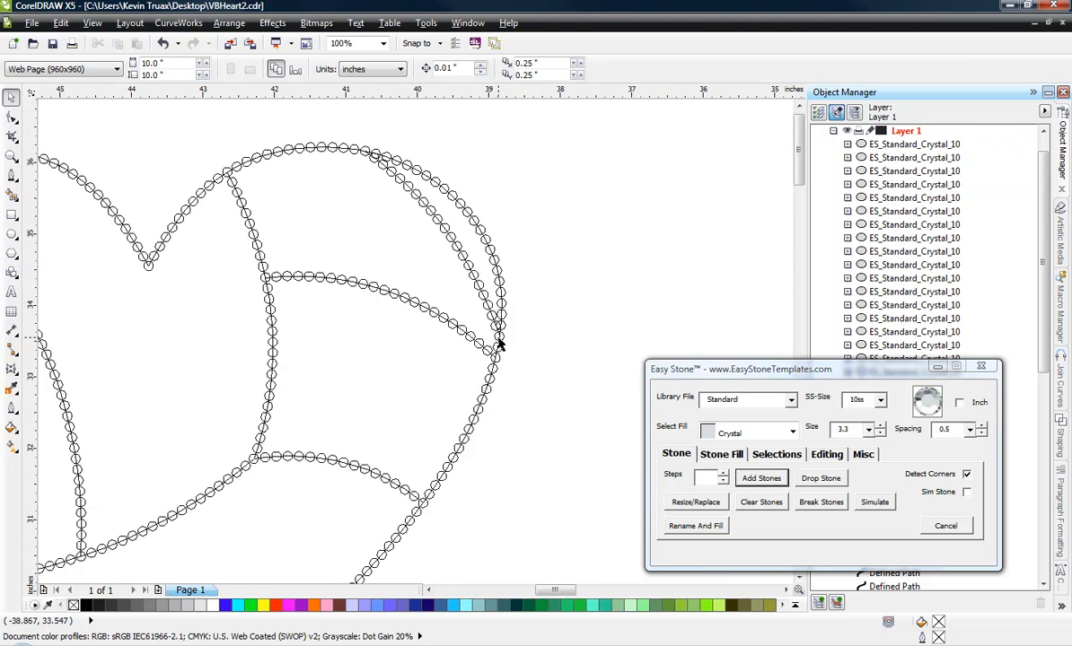
scroll(435, 489, "up", 2)
scroll(476, 467, "down", 2)
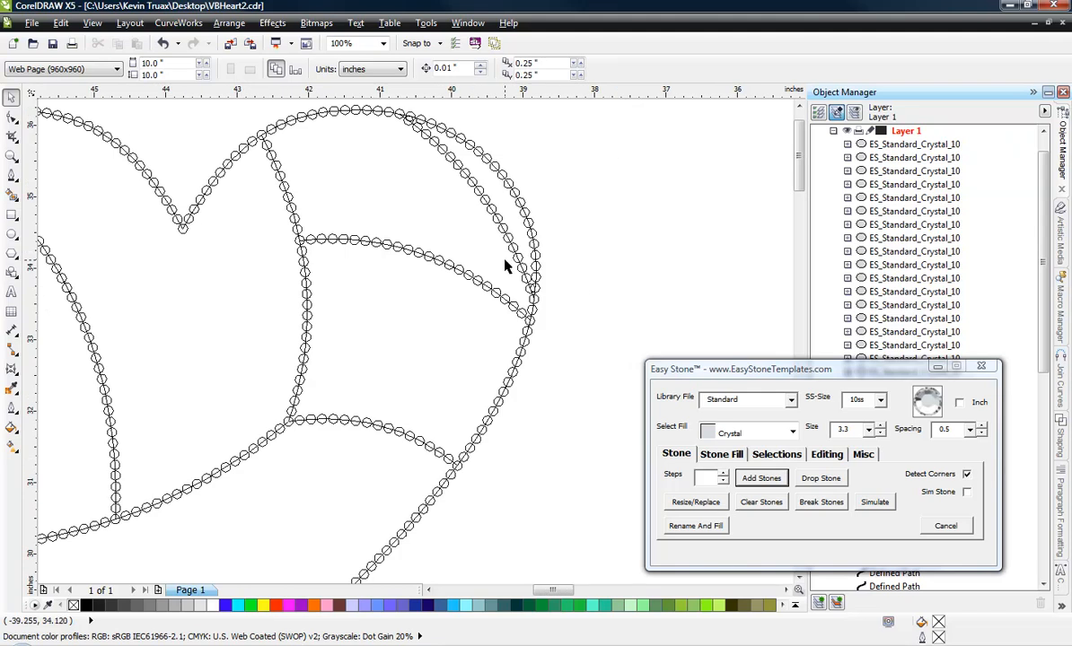
scroll(506, 265, "down", 1)
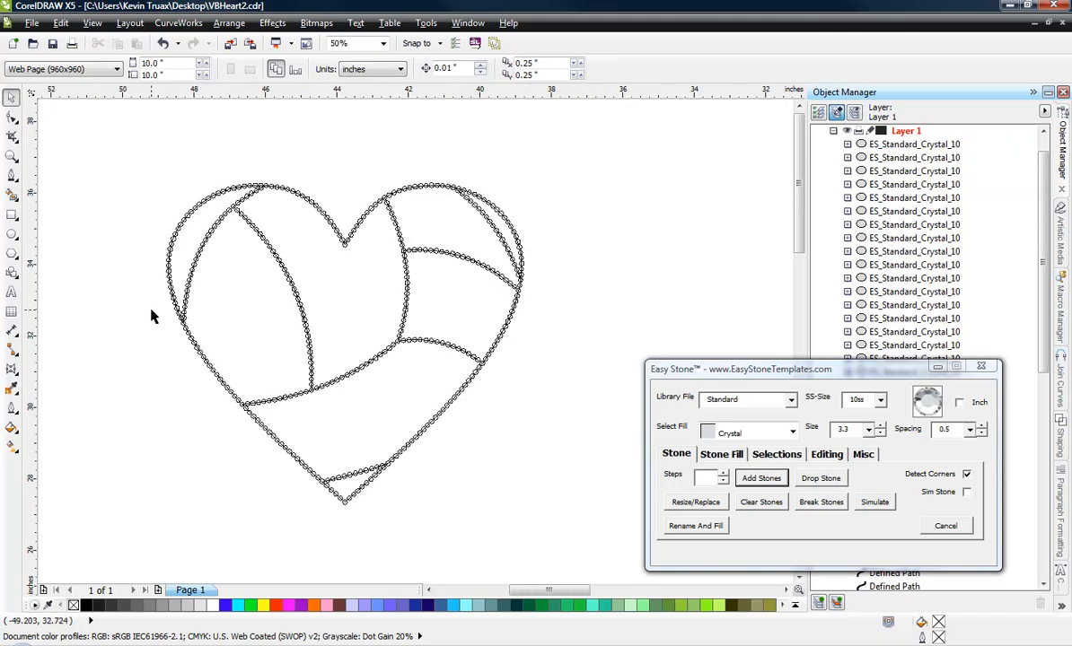
Step: Switch the display from wireframe to a filled view, select the whole stone heart, and clear the selection
left_click(92, 22)
left_click(122, 106)
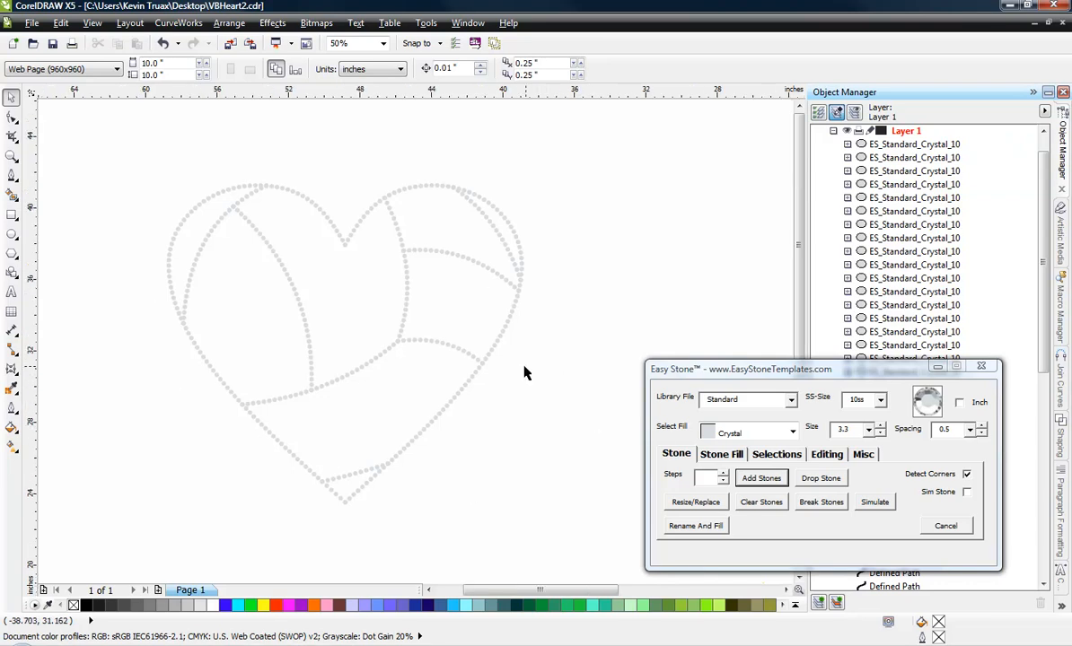
scroll(529, 368, "down", 1)
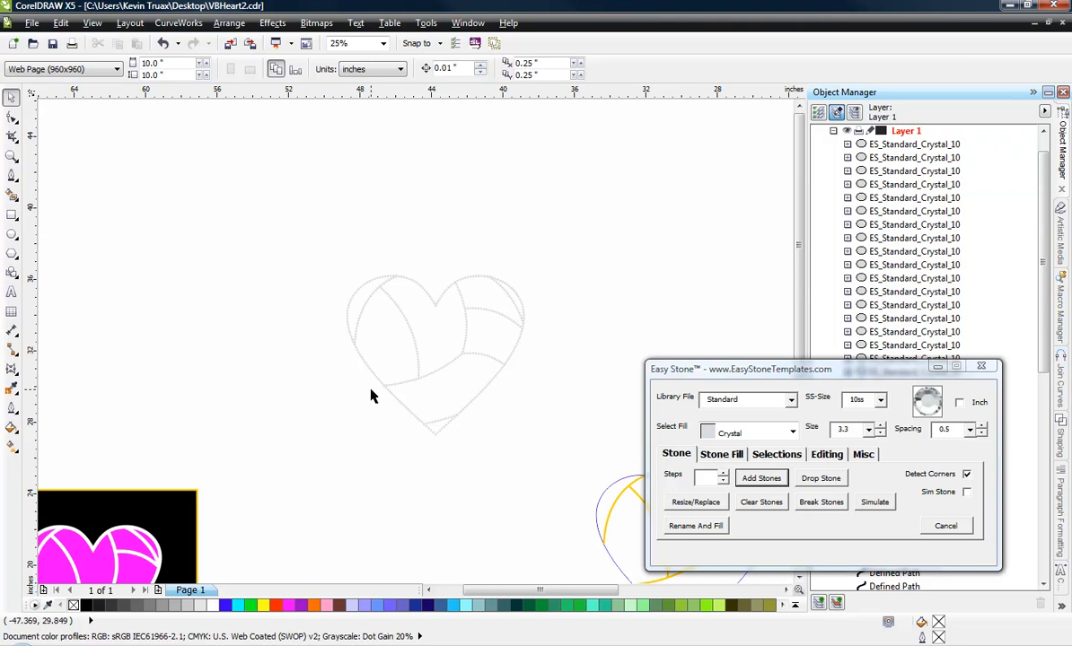
left_click_drag(298, 238, 549, 464)
left_click(204, 136)
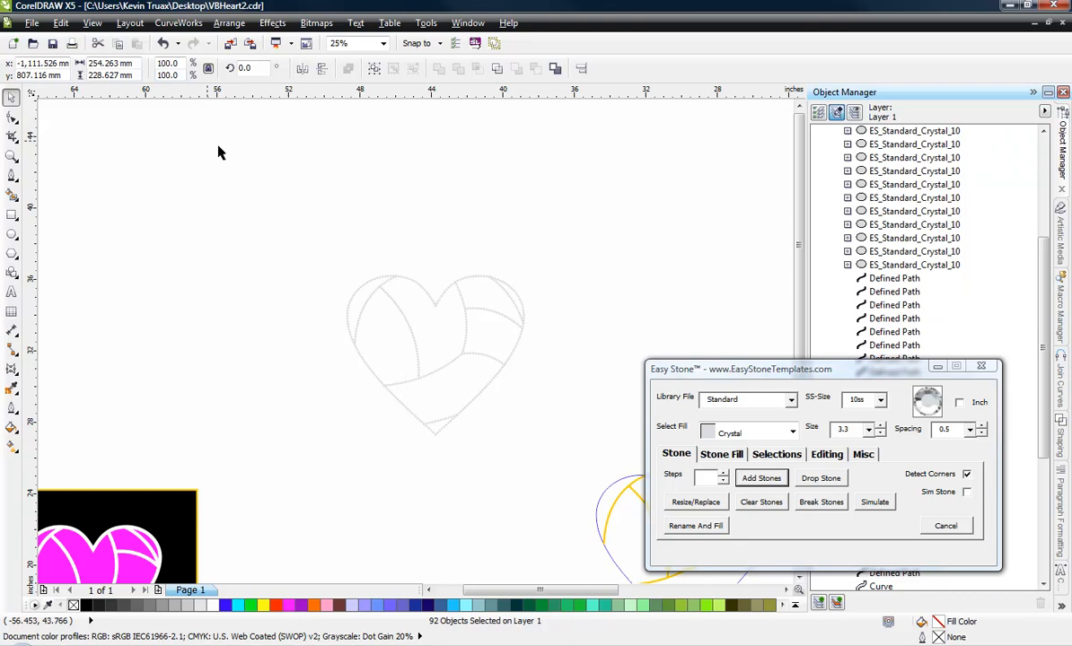
left_click(363, 69)
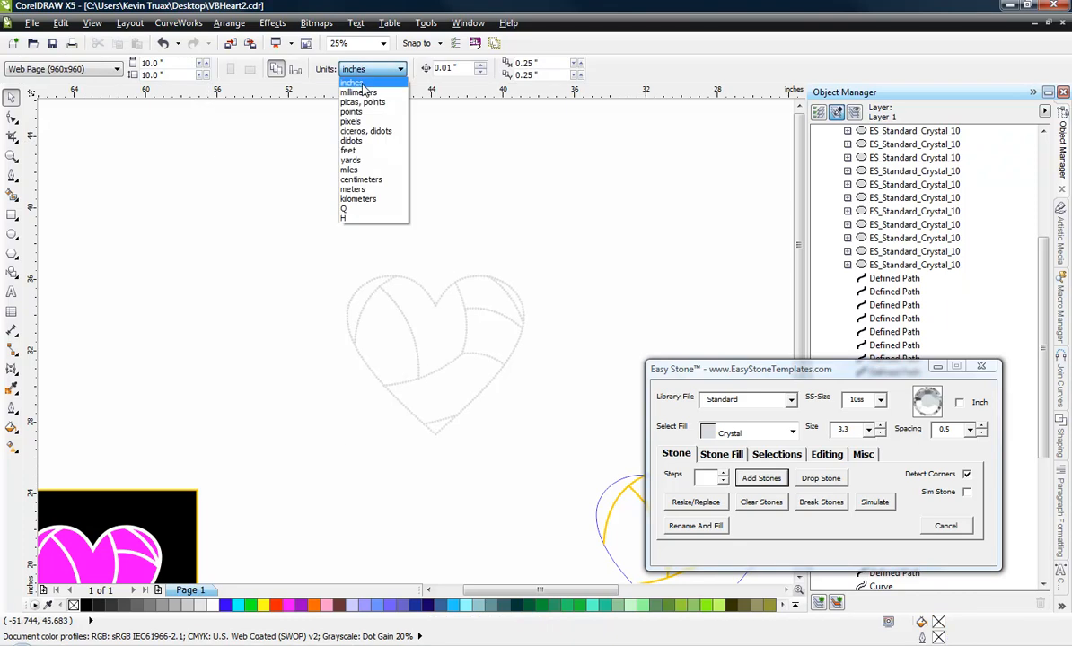
left_click(364, 94)
left_click_drag(258, 193, 543, 464)
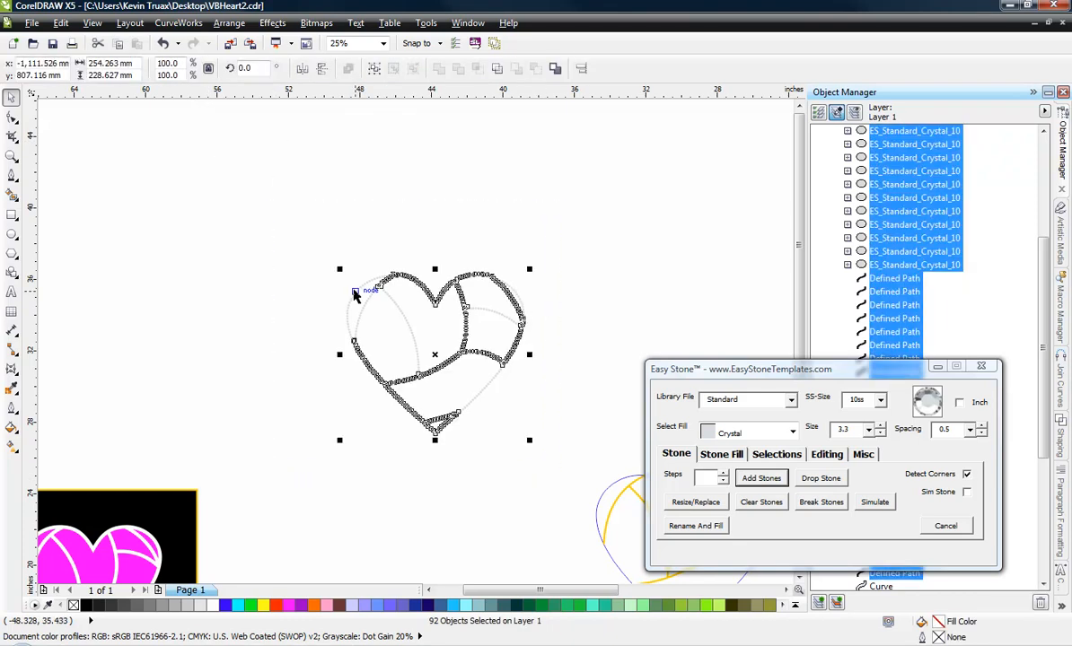
left_click(307, 134)
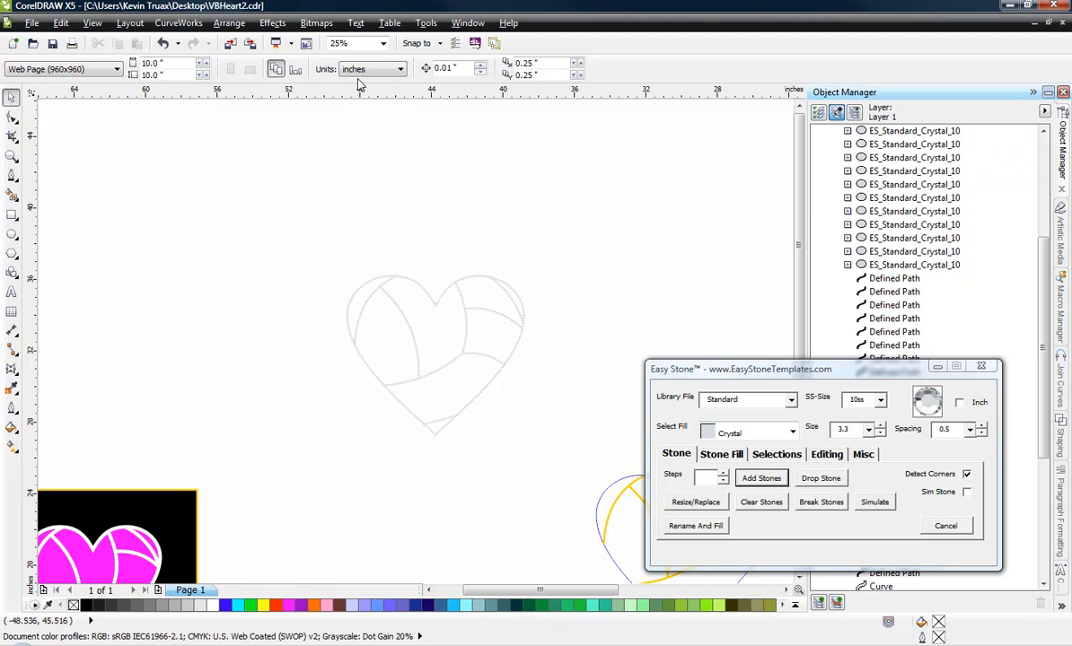
Step: Select the whole stone heart and set its width to 4 in, keeping its proportions
scroll(266, 262, "down", 2)
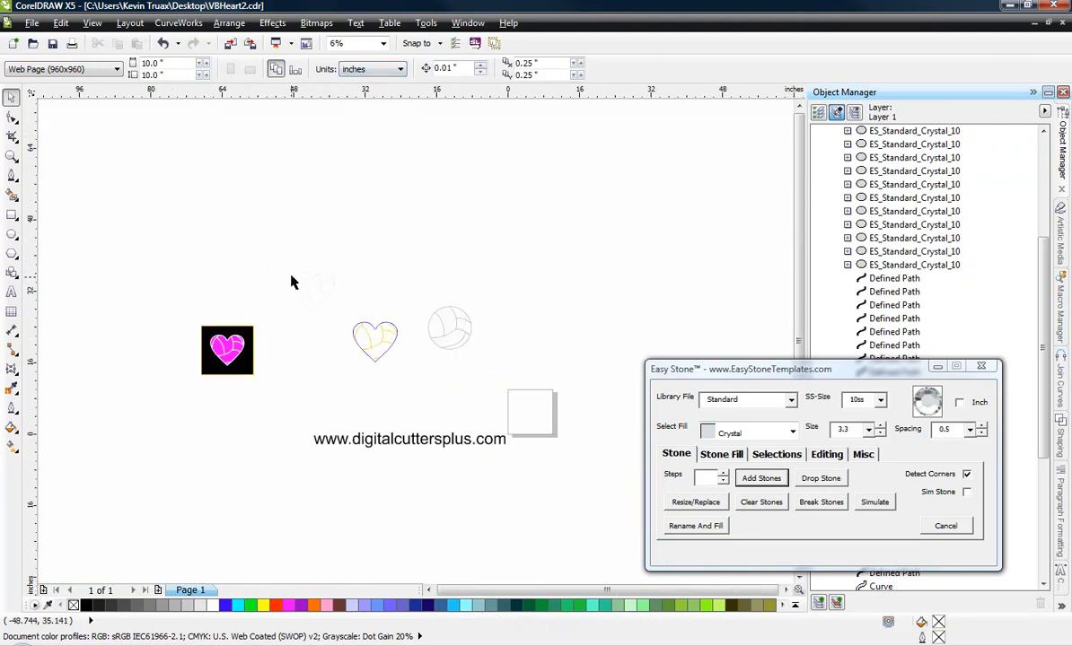
scroll(292, 274, "up", 3)
left_click_drag(229, 214, 653, 553)
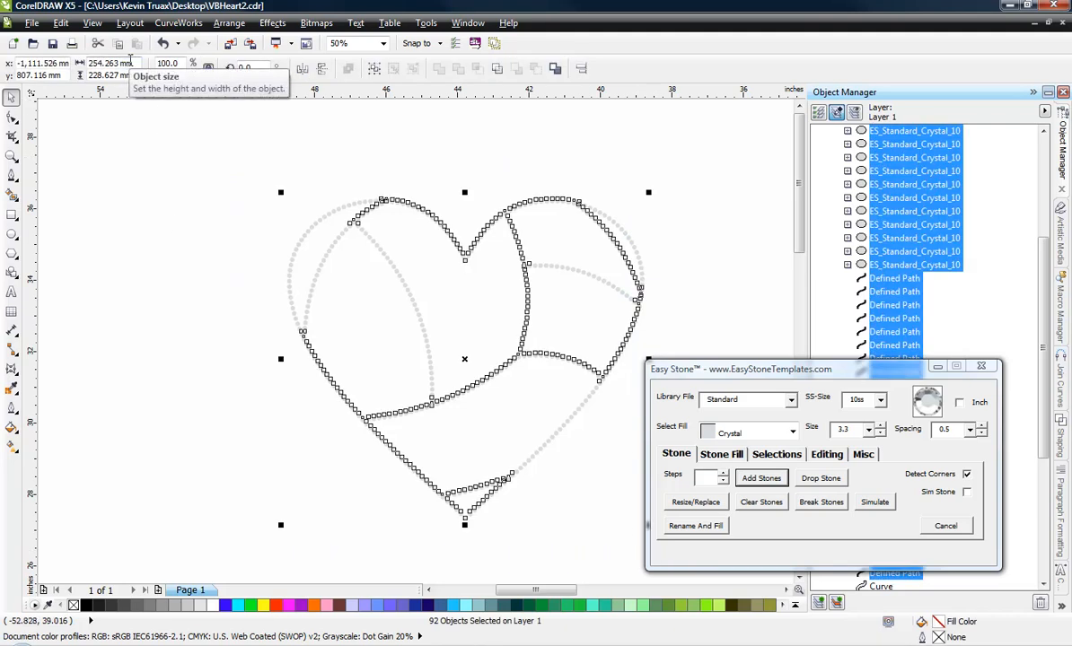
left_click(134, 64)
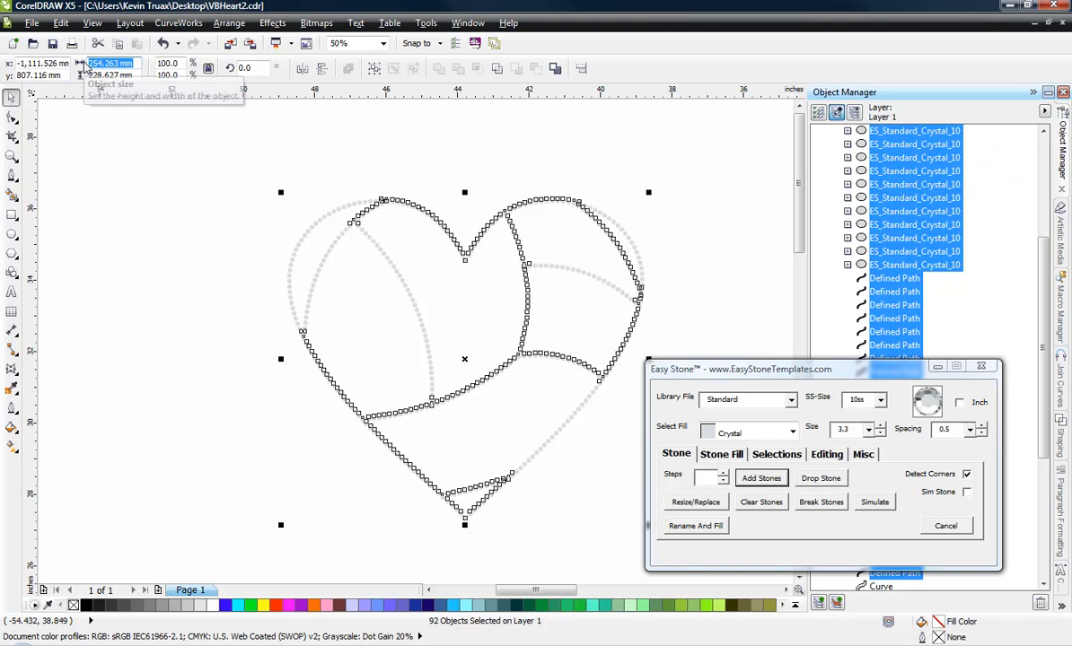
type("4")
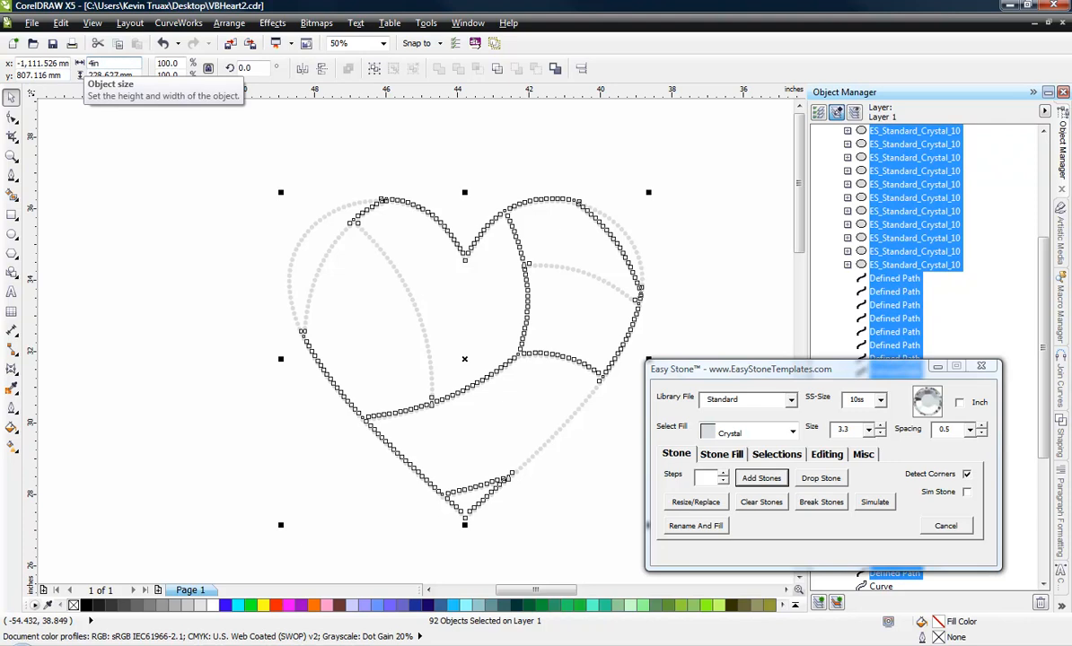
type("in")
key("Return")
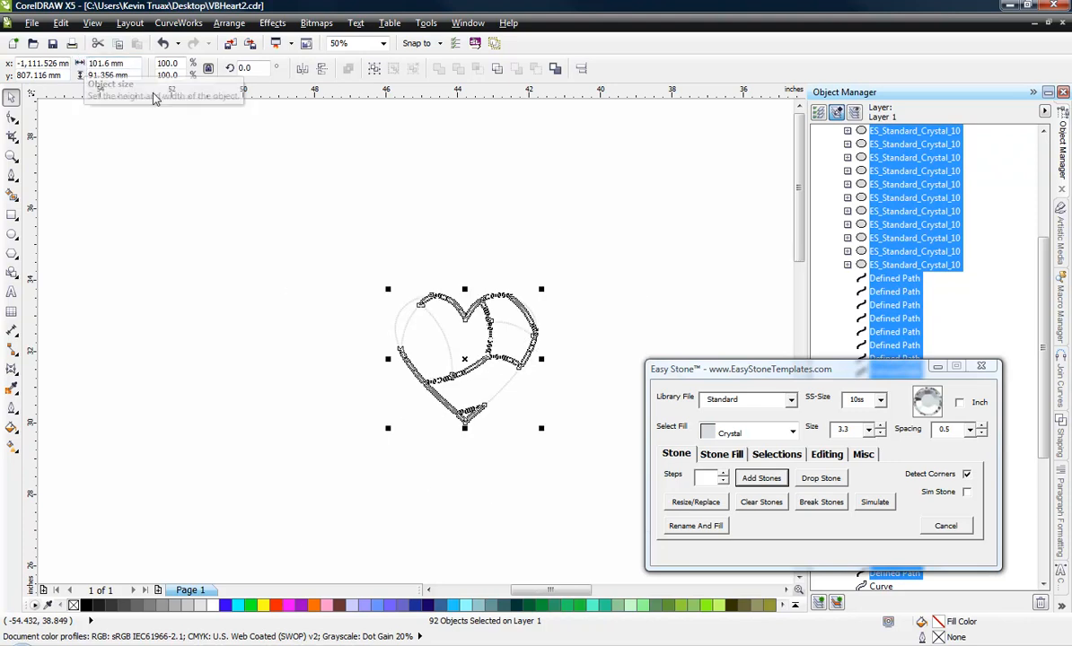
Step: Reselect the 4-inch heart and regenerate its stones as Standard 10ss Crystal, size 3.3 with 0.5 spacing
left_click(309, 232)
left_click_drag(363, 258, 569, 446)
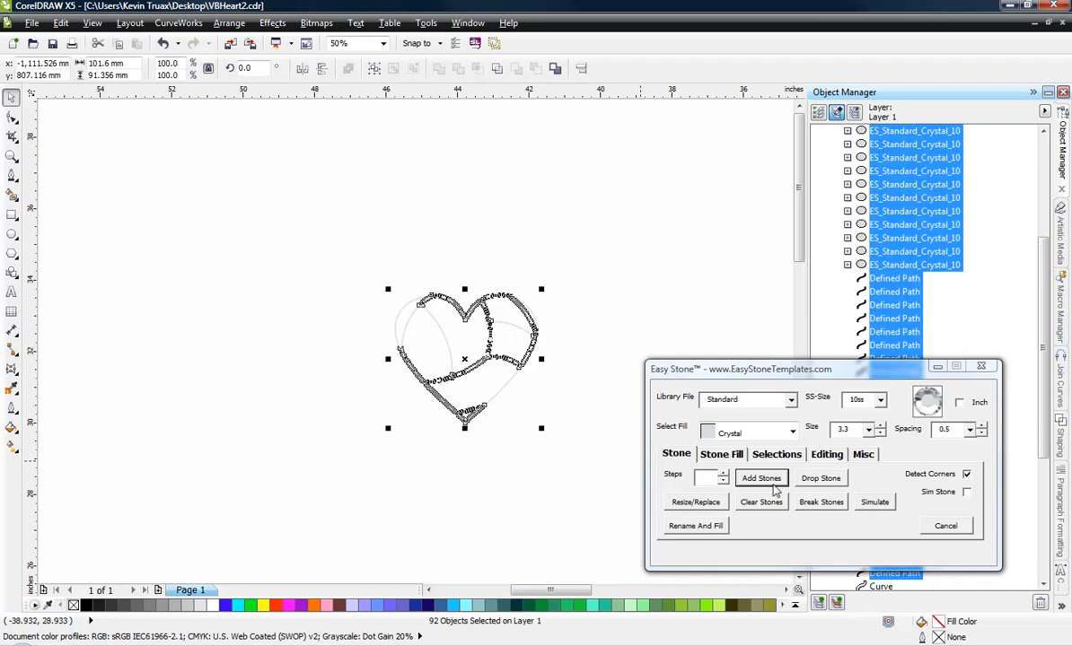
left_click(772, 483)
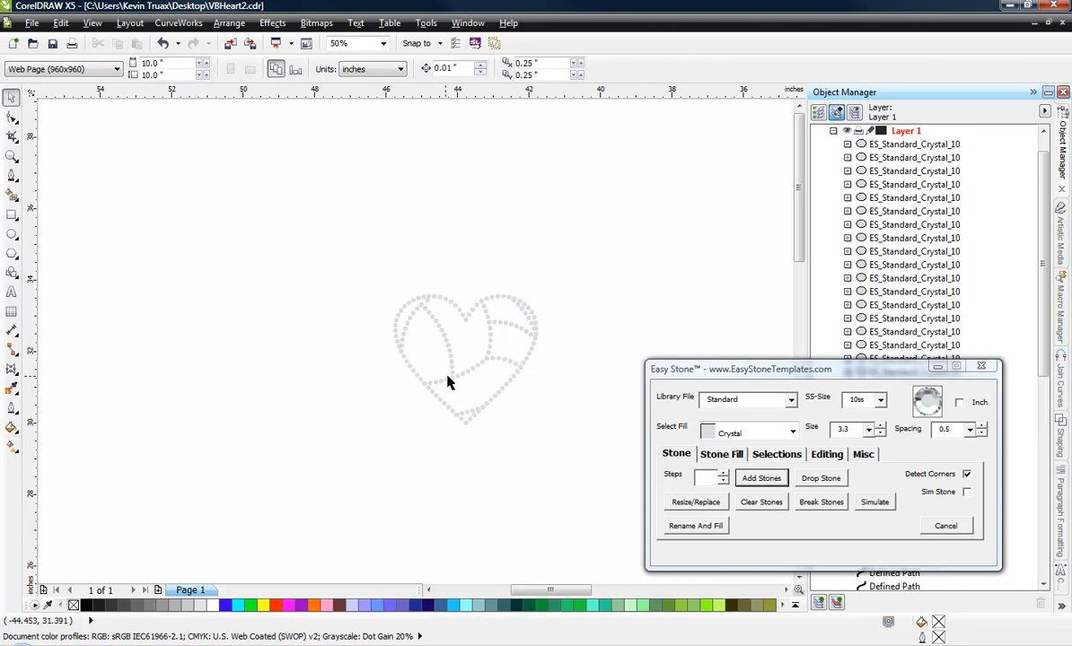
Step: Select the 4-inch stone heart and place a duplicate of it up and to the left of the original
left_click_drag(326, 246, 552, 436)
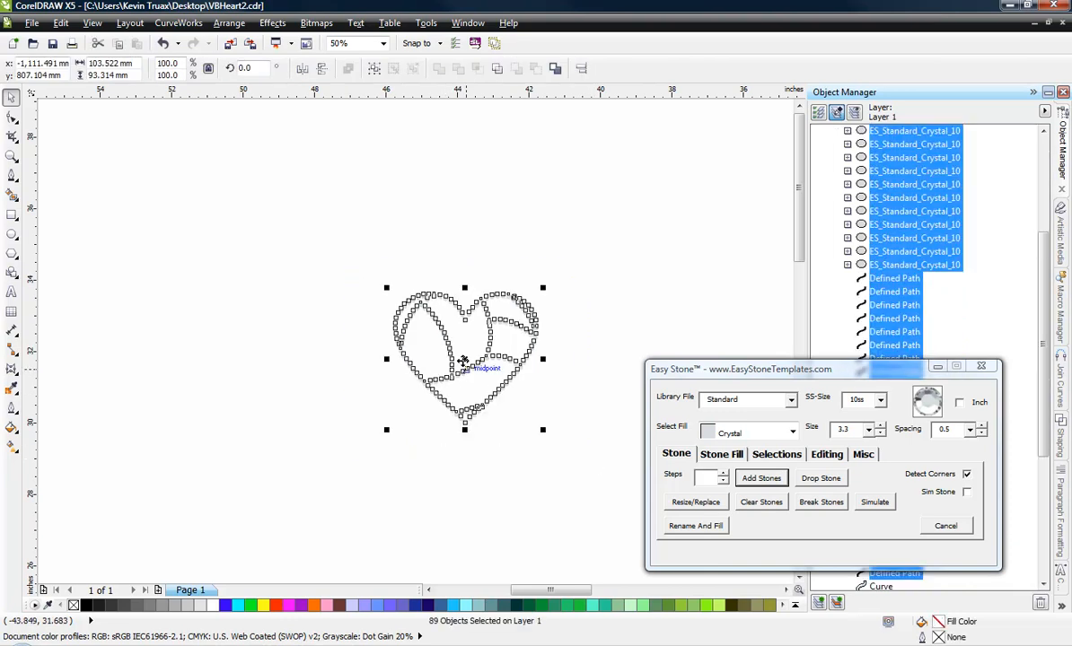
left_click_drag(476, 355, 183, 267)
left_click_drag(307, 242, 546, 435)
left_click_drag(413, 341, 221, 265)
right_click(230, 266)
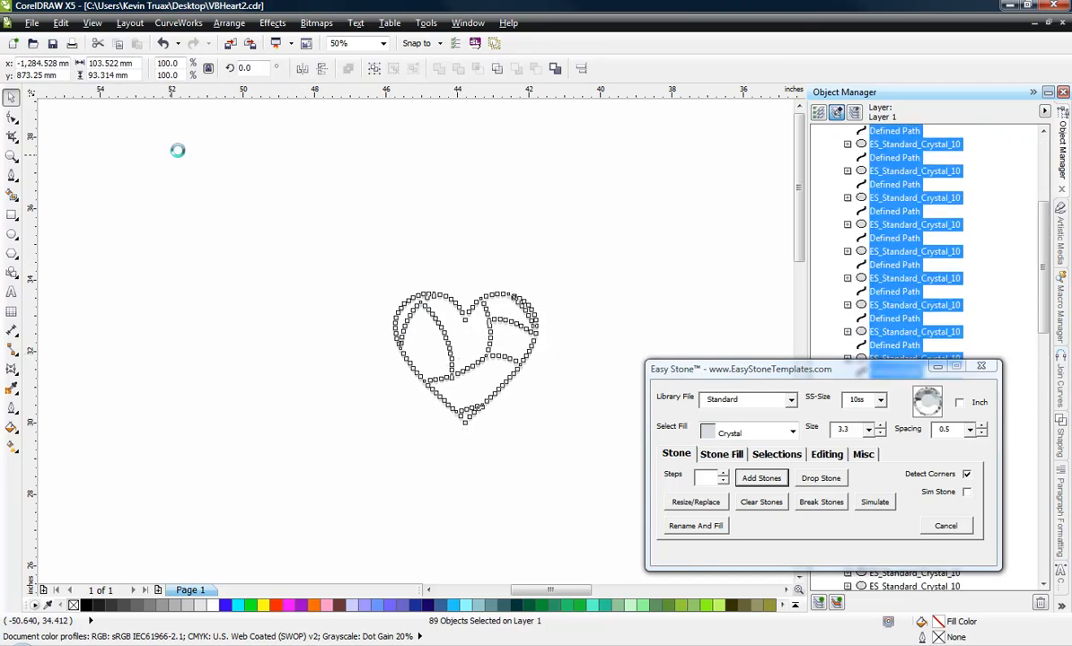
Step: Set the duplicate heart's width to 6 in and regenerate its stones with the same Crystal settings
left_click_drag(130, 63, 88, 63)
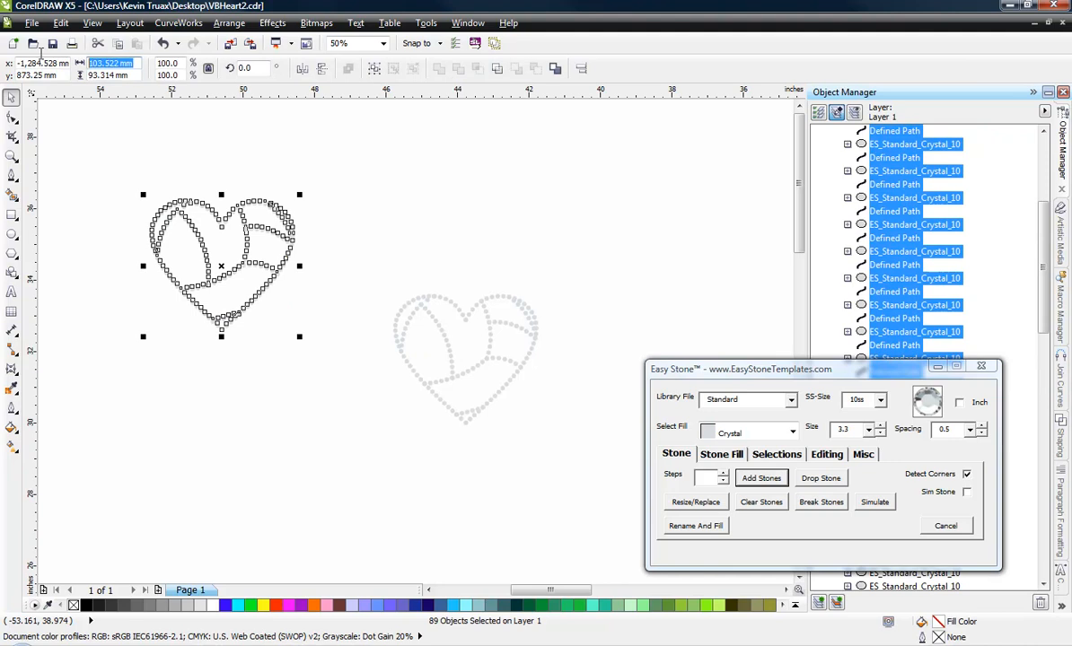
type("6in")
key("Return")
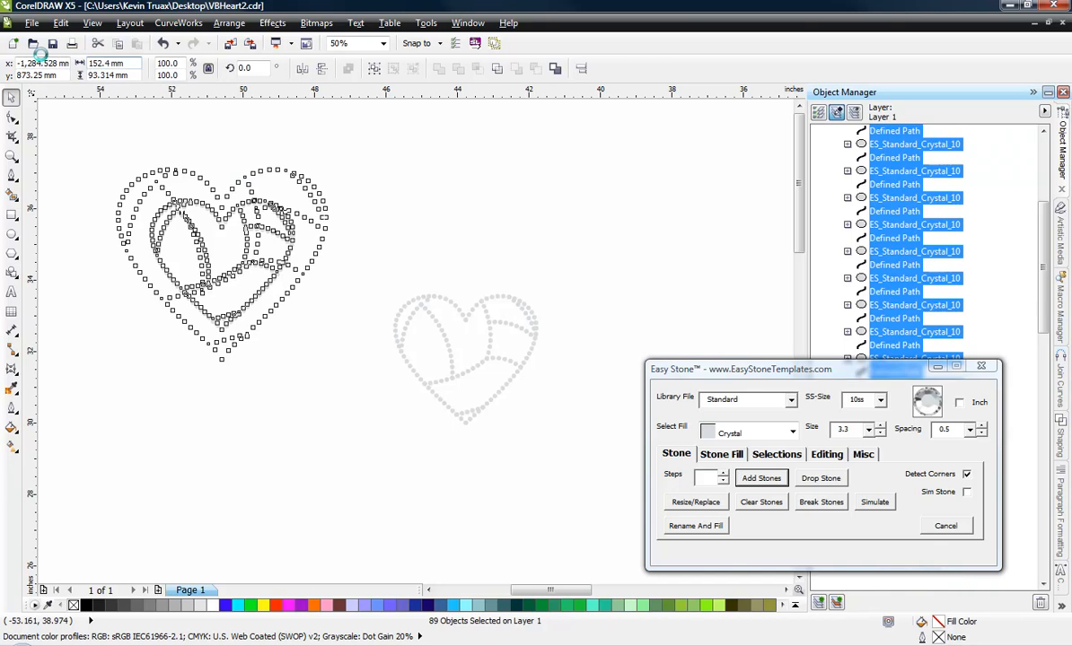
left_click(750, 482)
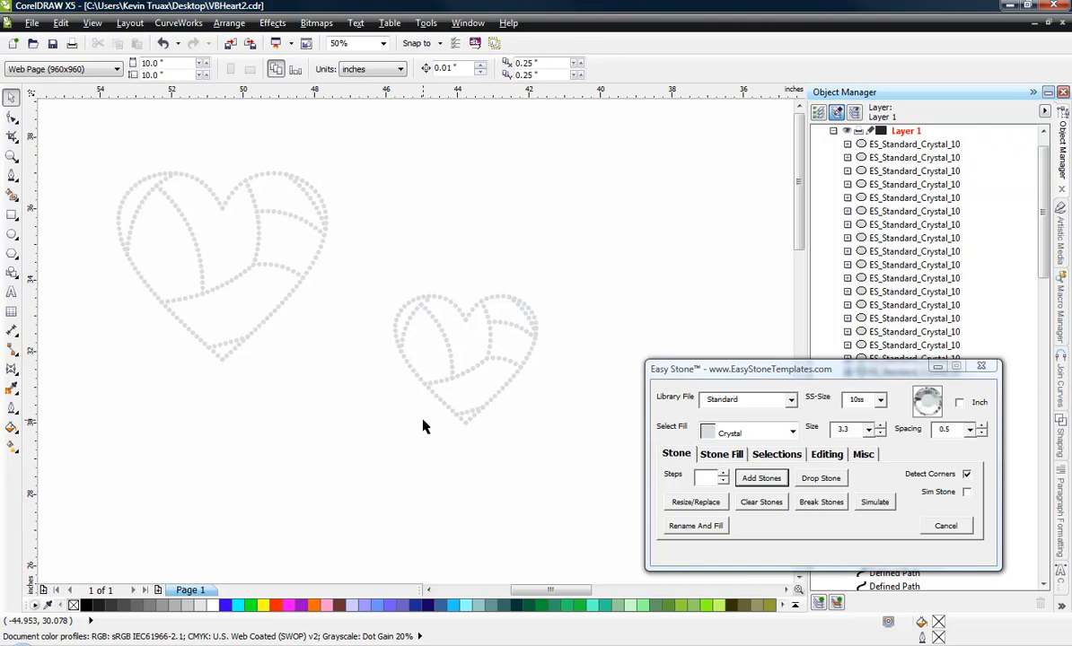
Step: Duplicate the 4-inch heart directly above the original and set the copy's width to 2.5 in
left_click_drag(382, 289, 567, 468)
left_click_drag(471, 360, 472, 198)
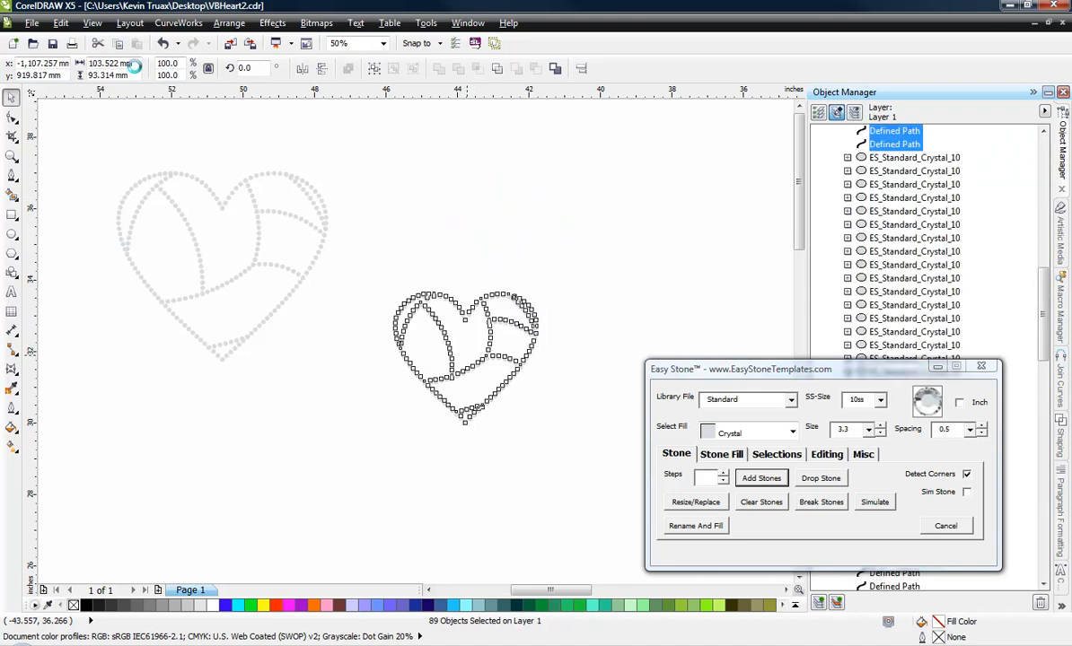
left_click_drag(132, 62, 53, 62)
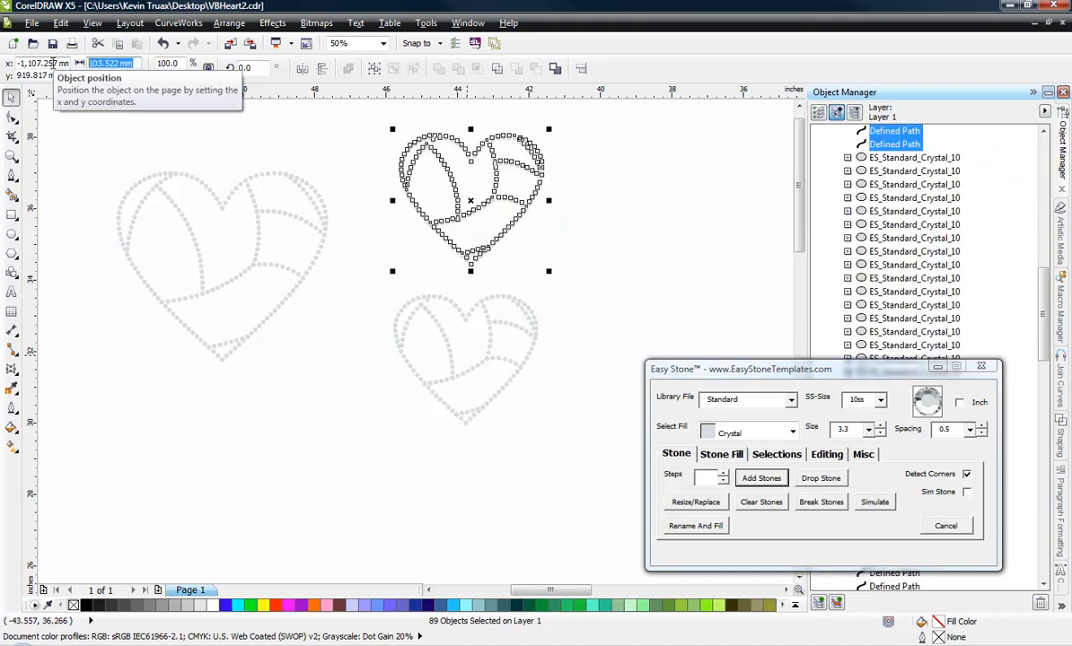
type("2.5in")
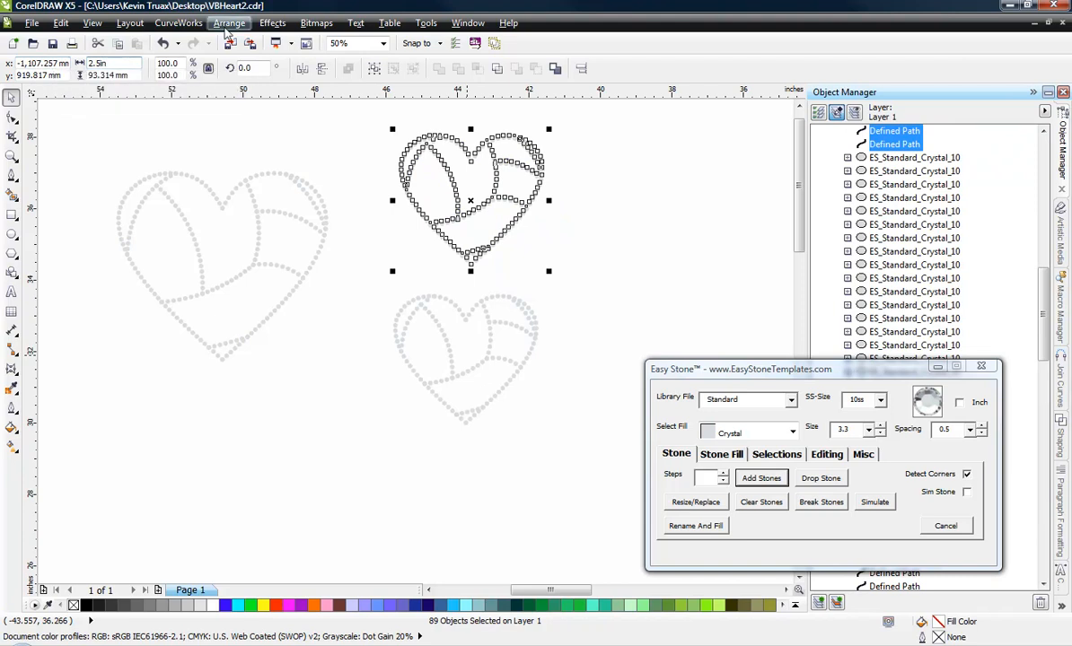
key("Return")
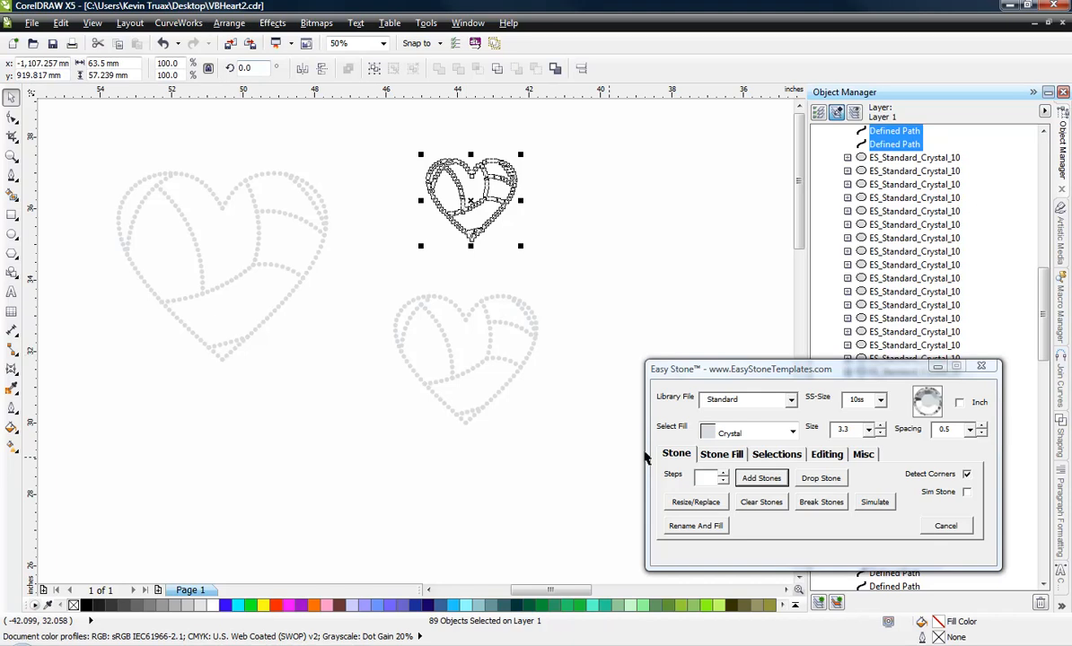
Step: Regenerate the 2.5-inch heart's stones in Capri Blue at size 2.3 with 0.5 spacing
left_click(868, 430)
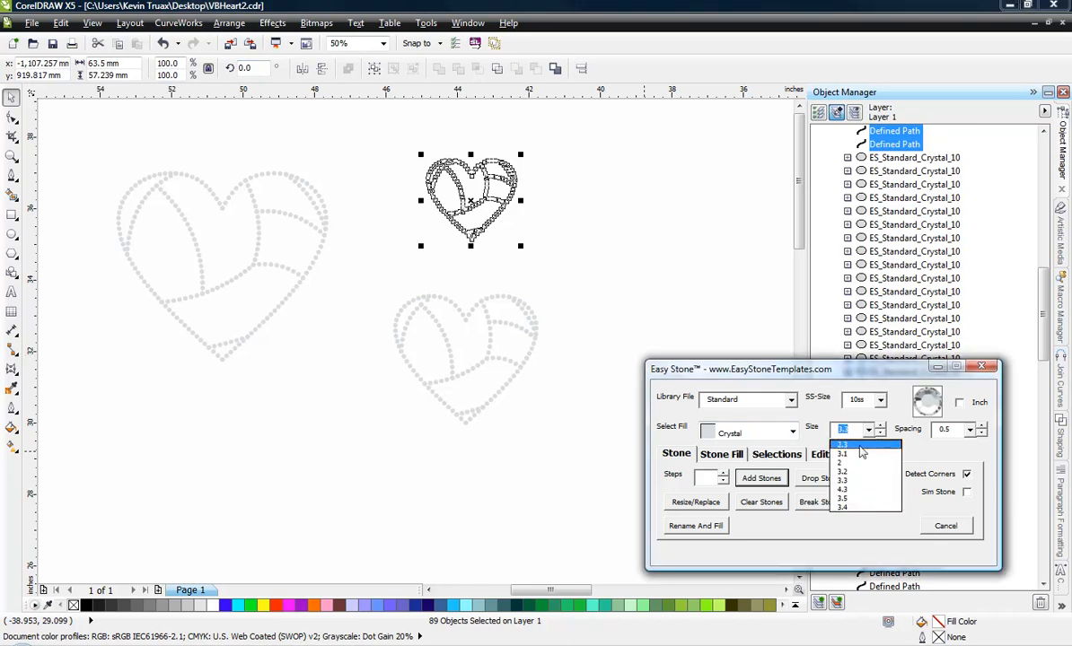
left_click(875, 440)
left_click(793, 433)
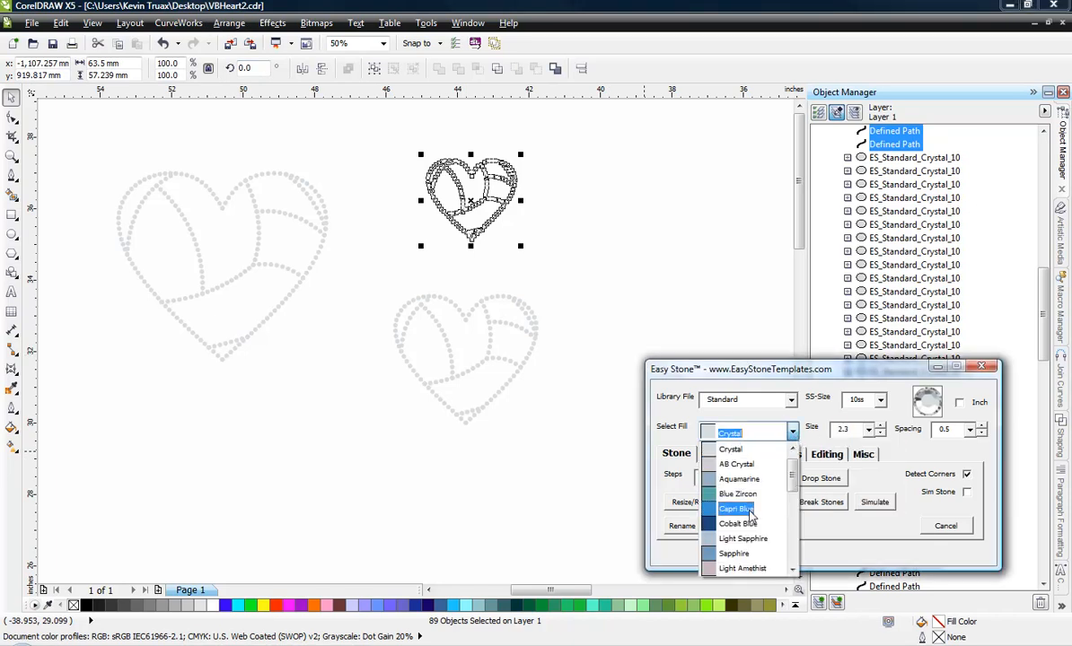
left_click(715, 509)
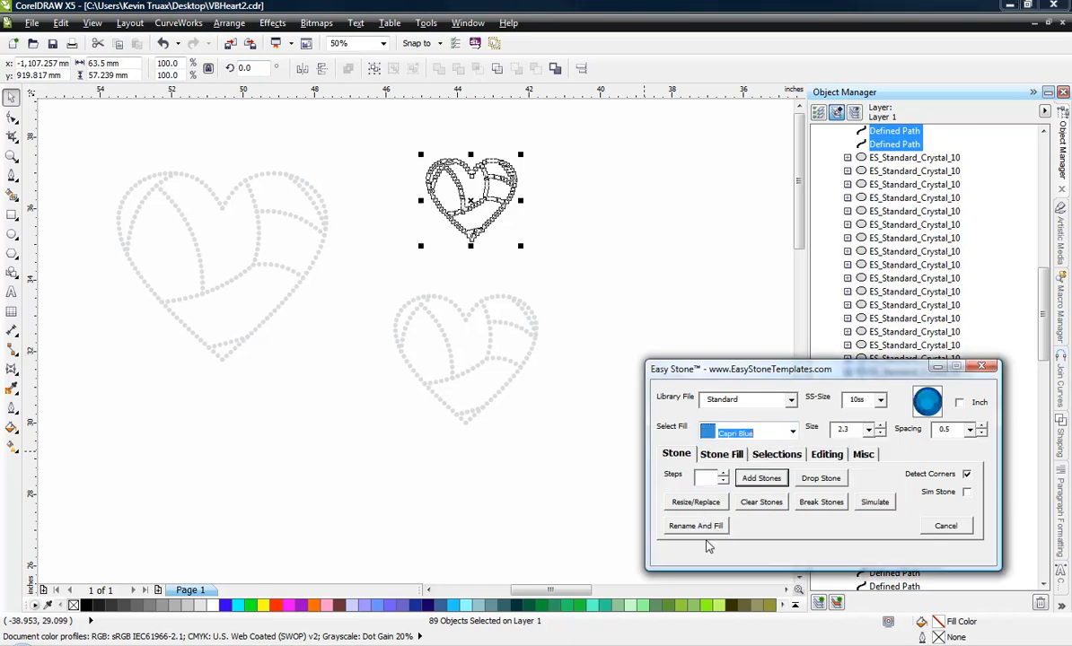
left_click(749, 483)
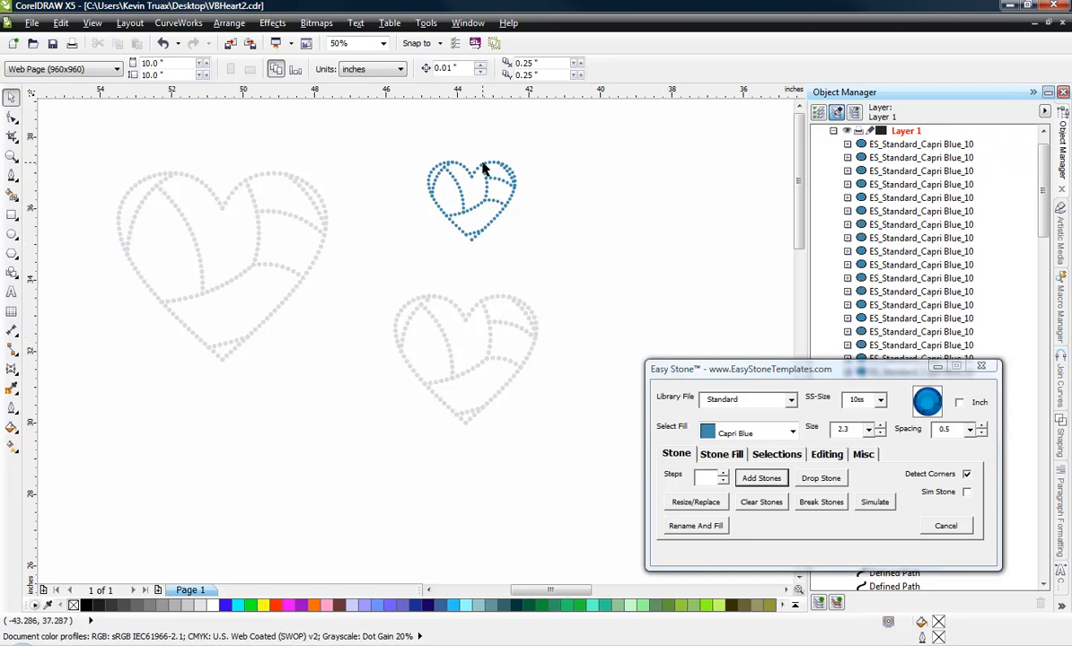
Step: Zoom in on the blue heart's bottom tip and switch the display to wireframe
scroll(451, 154, "up", 1)
scroll(327, 310, "up", 2)
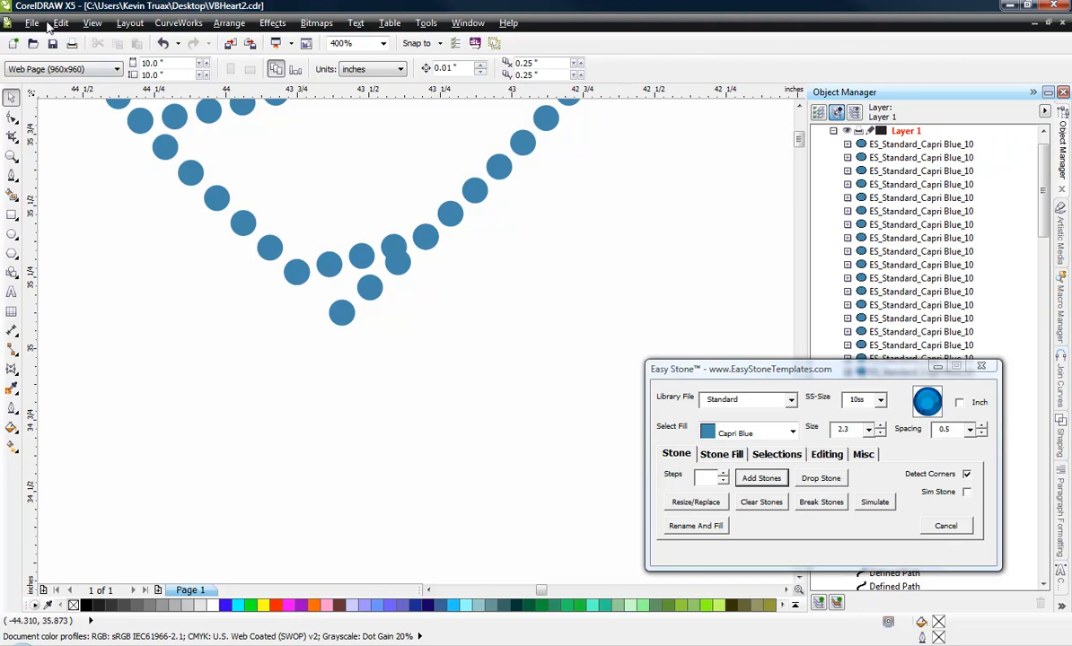
left_click(92, 22)
left_click(108, 52)
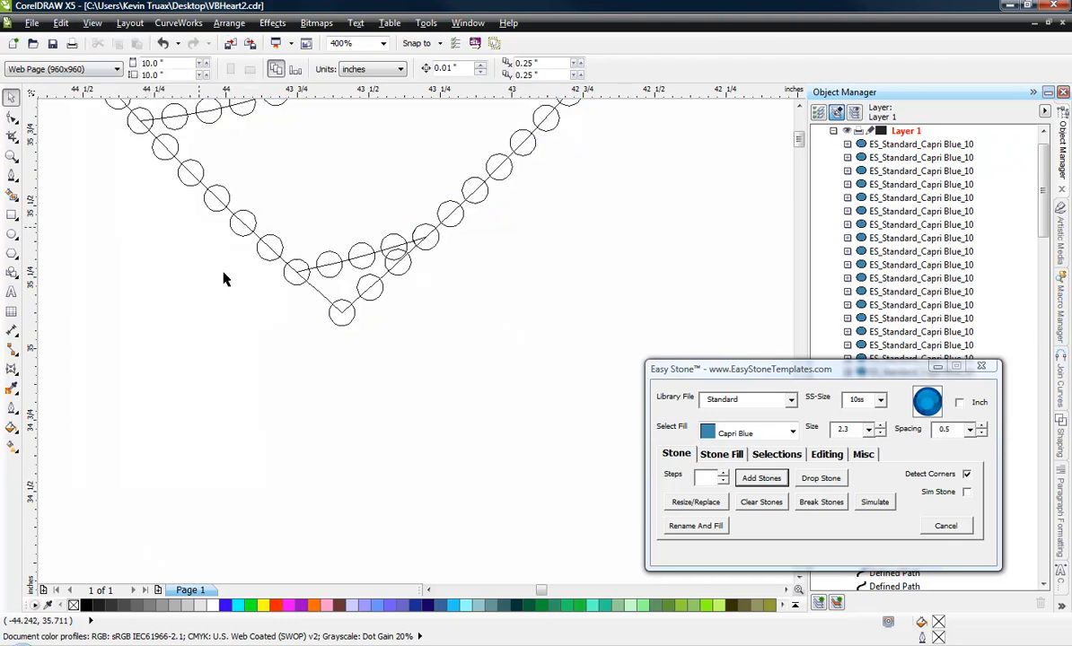
Step: Move the short left path segment away from the blue heart's tip, and undo the move
left_click_drag(320, 293, 288, 322)
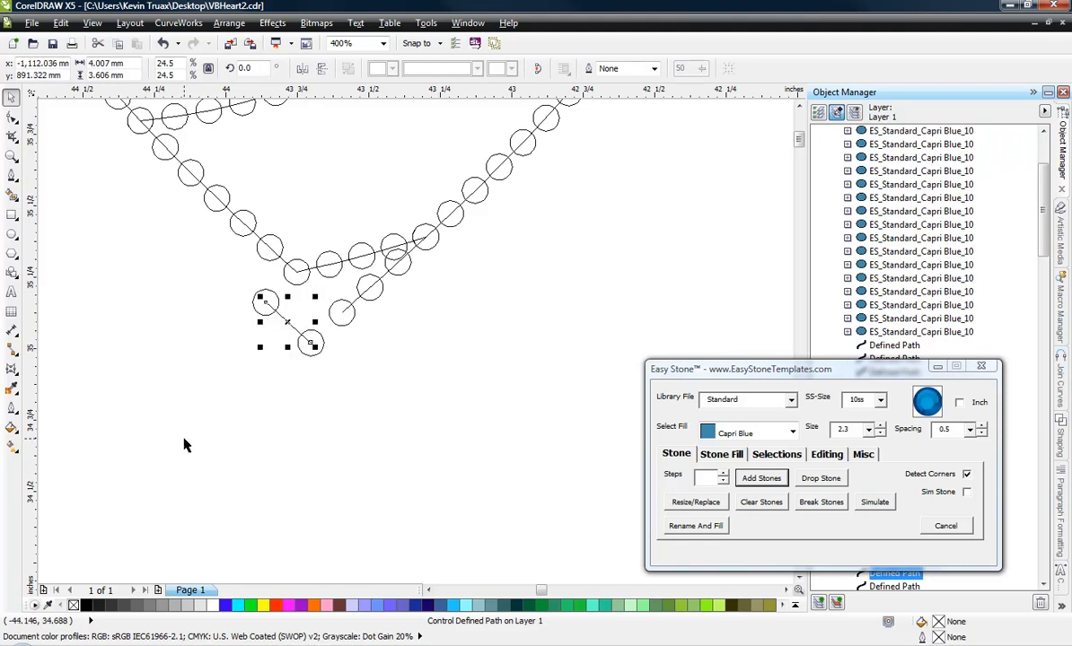
key("ctrl+z")
left_click(297, 356)
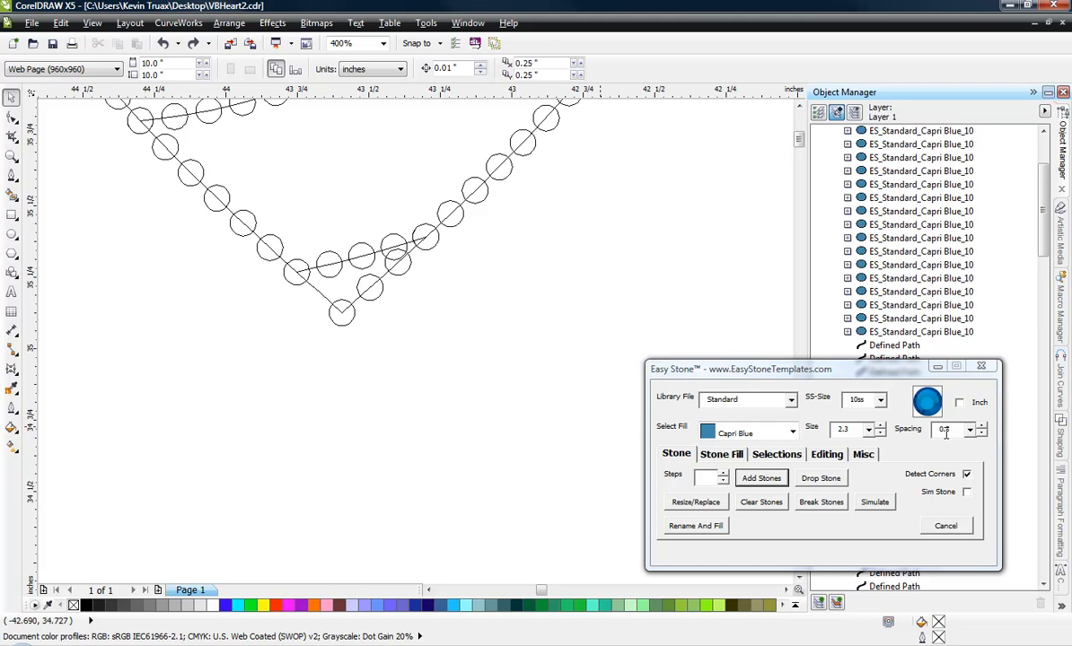
Step: Enlarge the entire blue heart proportionally to about 68.4 mm wide and regenerate its Capri Blue stones
scroll(401, 455, "down", 1)
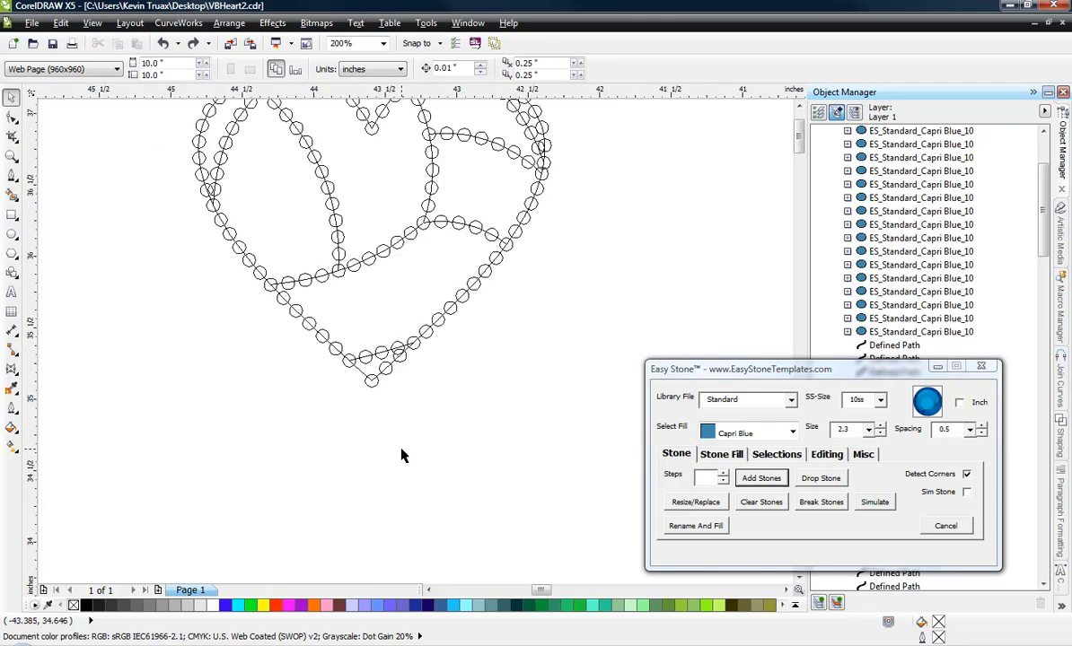
scroll(366, 385, "down", 1)
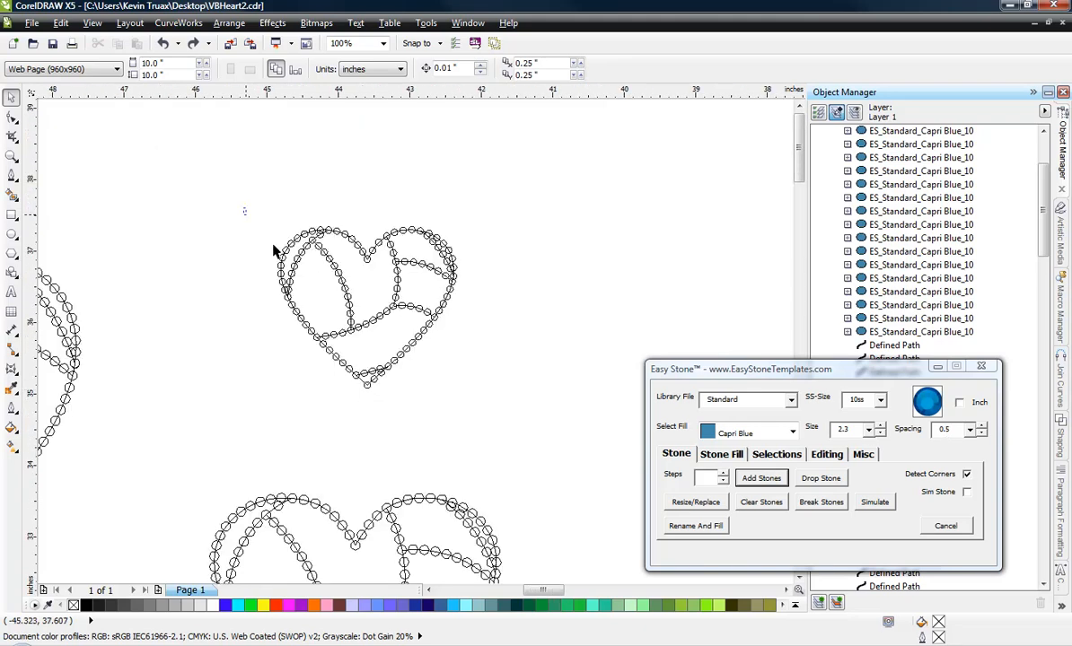
left_click_drag(272, 250, 516, 426)
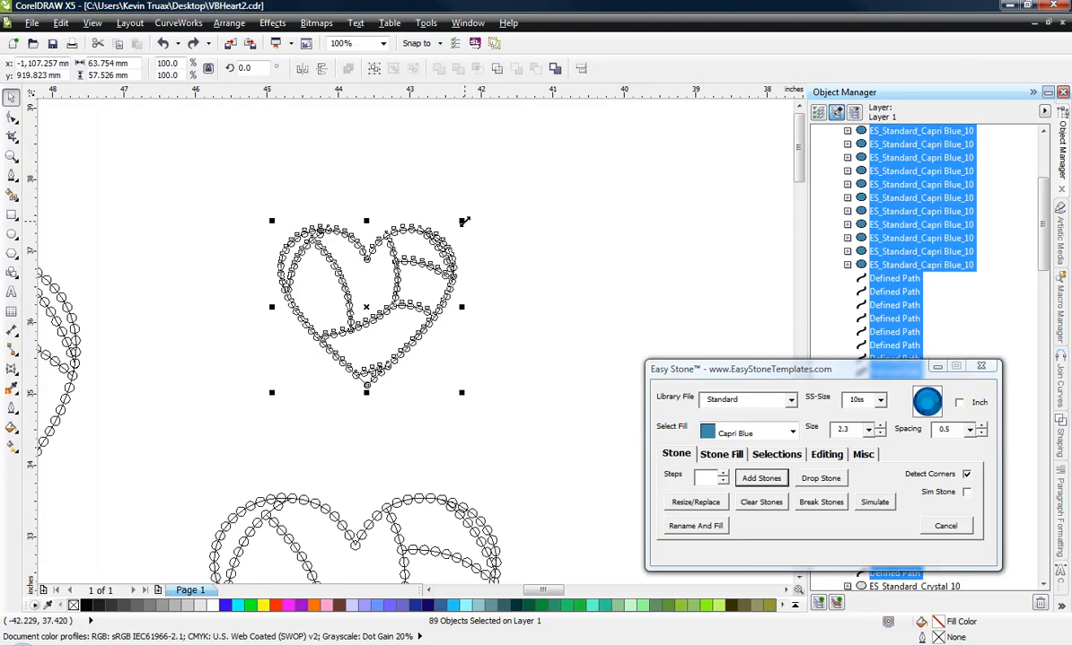
left_click_drag(464, 221, 473, 209)
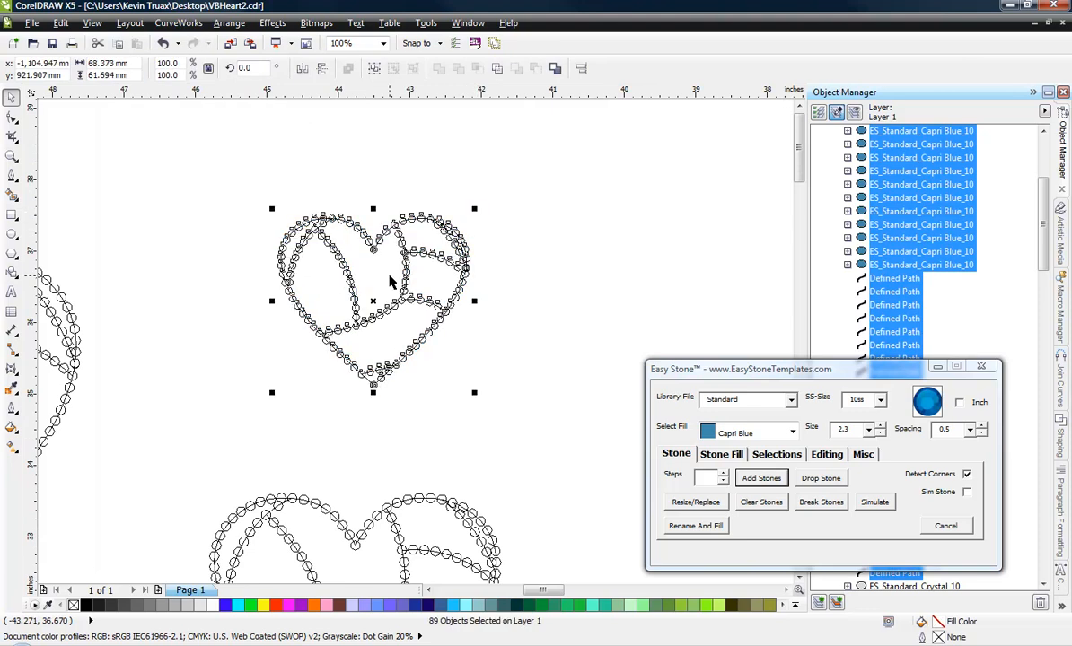
left_click(757, 478)
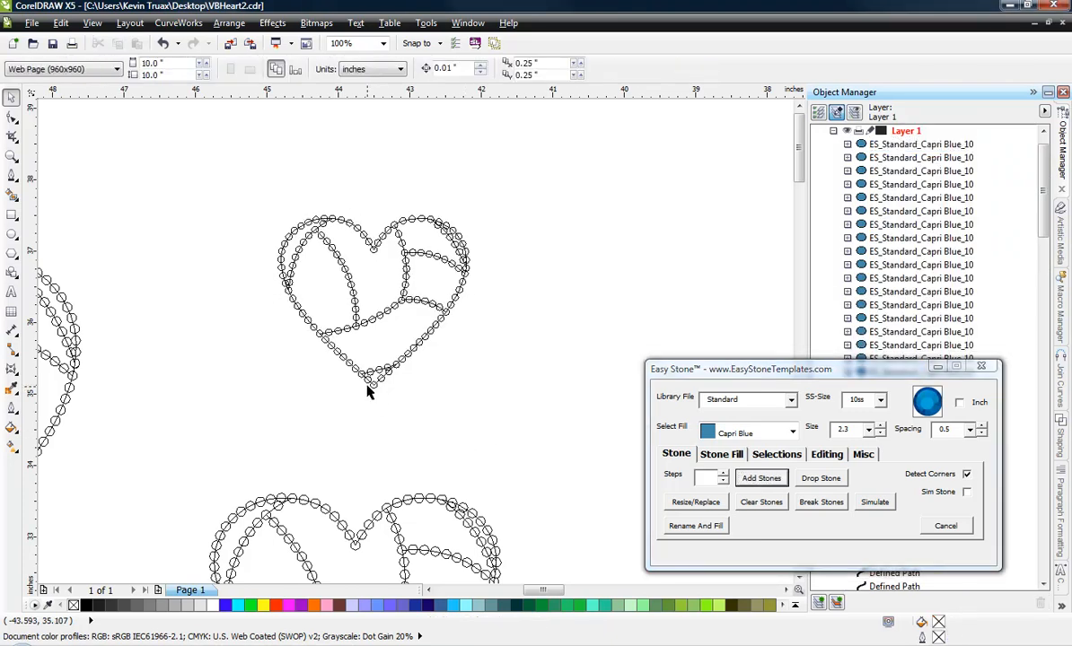
Step: Check the stones at the blue heart's bottom tip, and switch the display from wireframe to Enhanced view
scroll(367, 391, "up", 3)
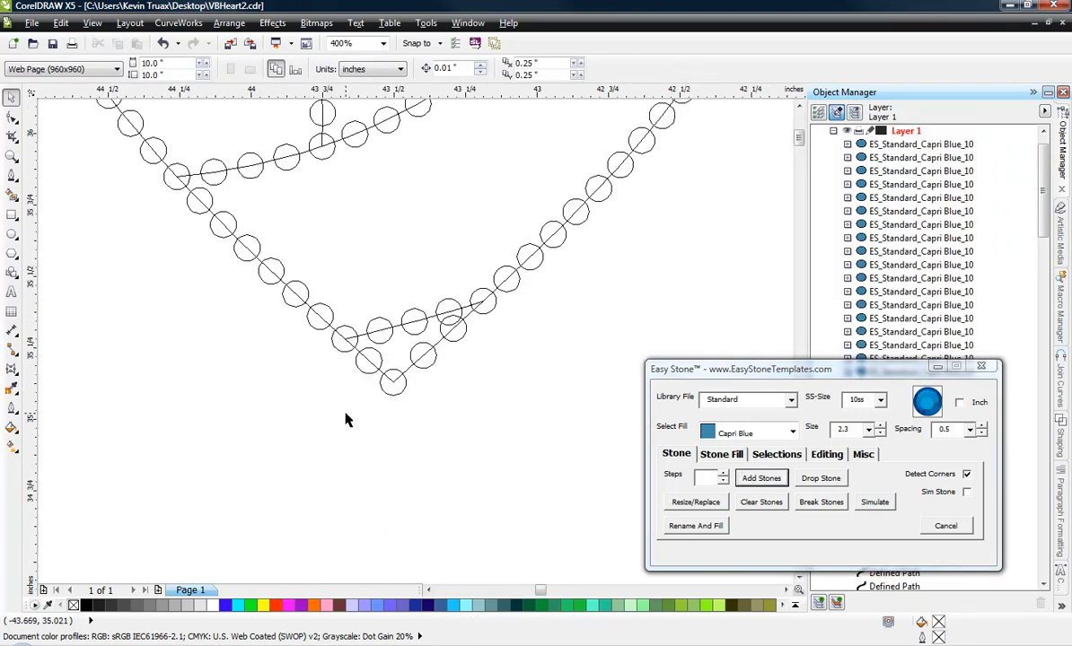
scroll(346, 420, "down", 1)
scroll(346, 419, "down", 1)
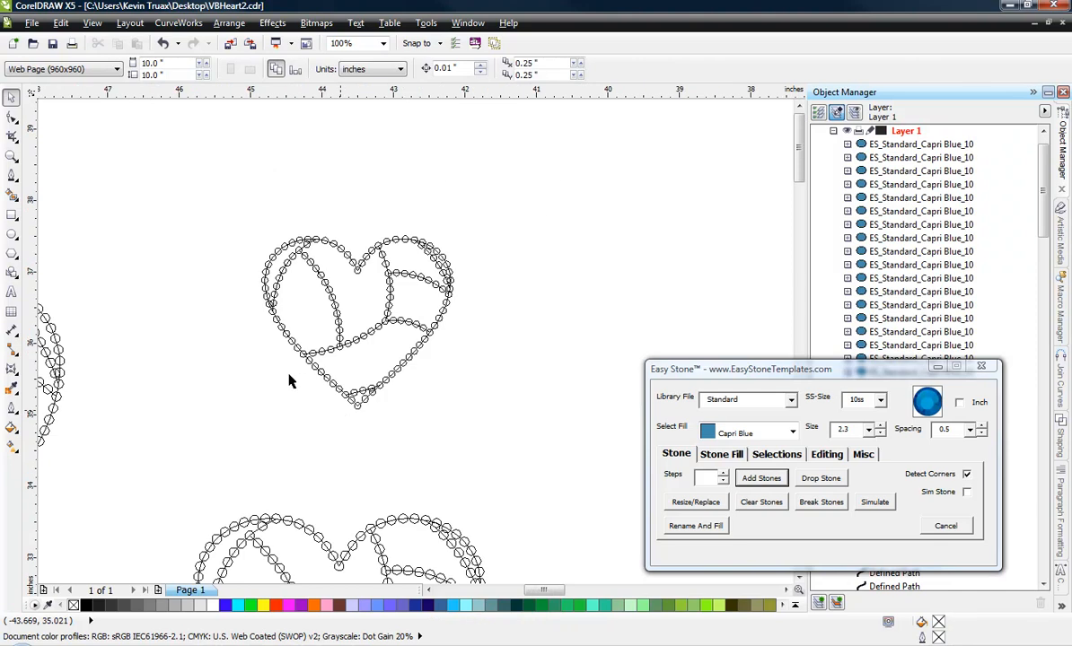
left_click(92, 23)
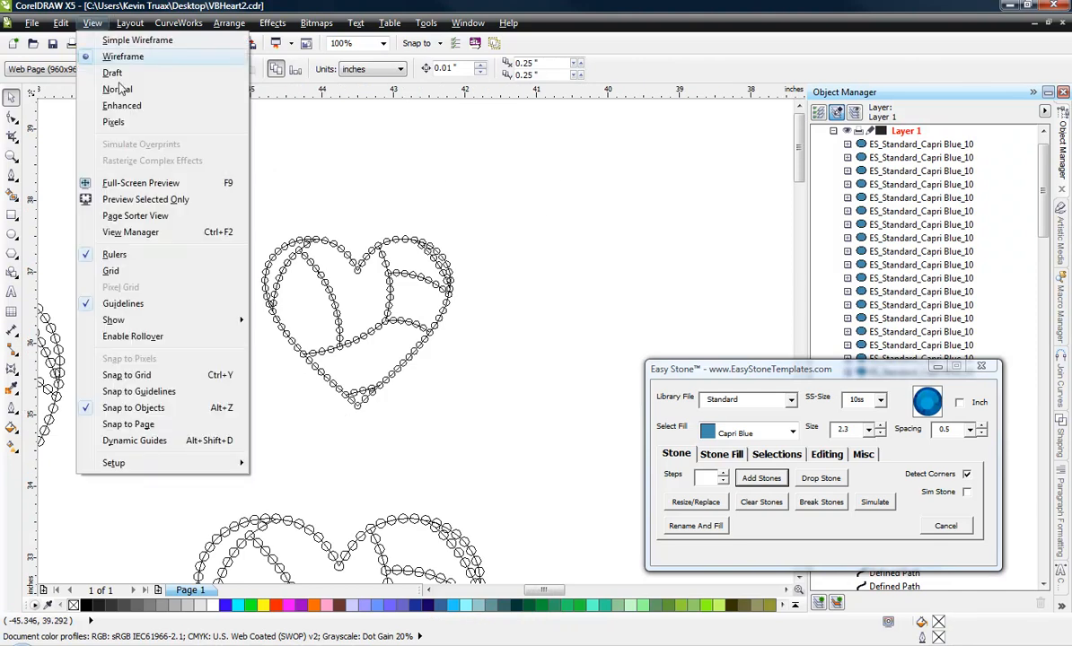
left_click(122, 105)
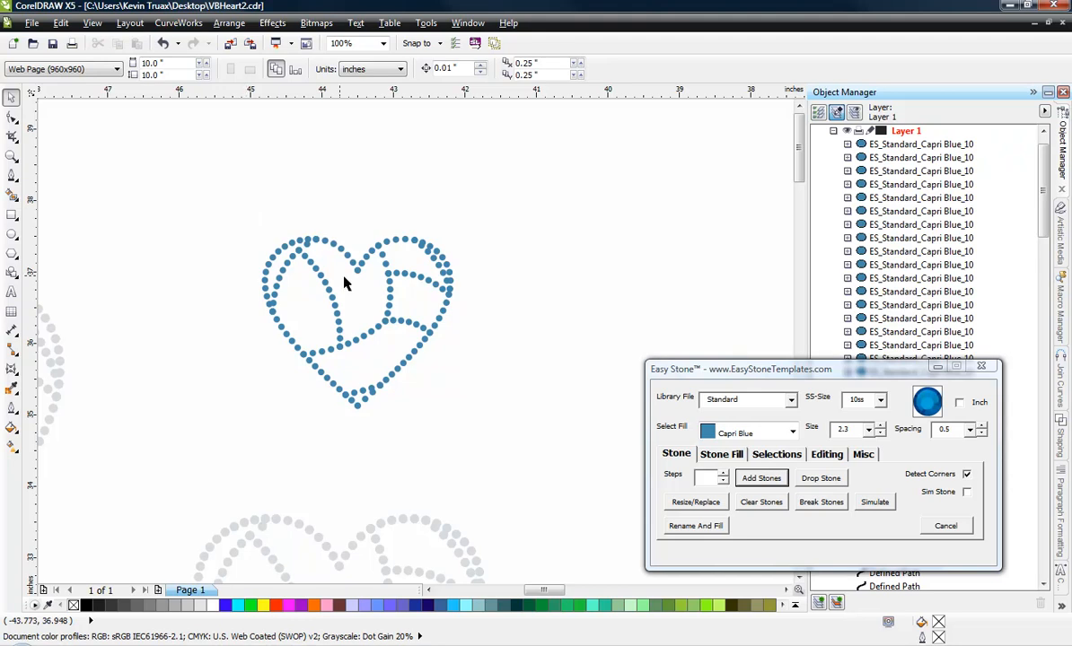
Step: Duplicate the large 150.852 mm wide Crystal heart, placing the copy in the empty area above and left of the original
scroll(350, 280, "down", 2)
scroll(267, 327, "up", 2)
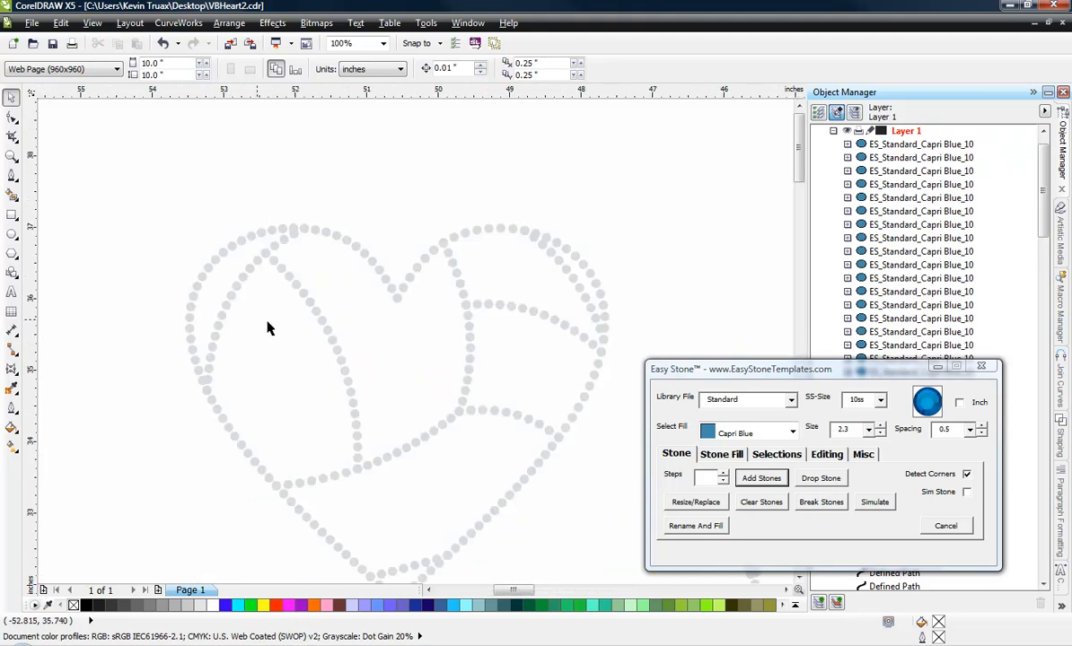
scroll(399, 348, "down", 1)
left_click_drag(247, 253, 522, 513)
scroll(529, 427, "down", 1)
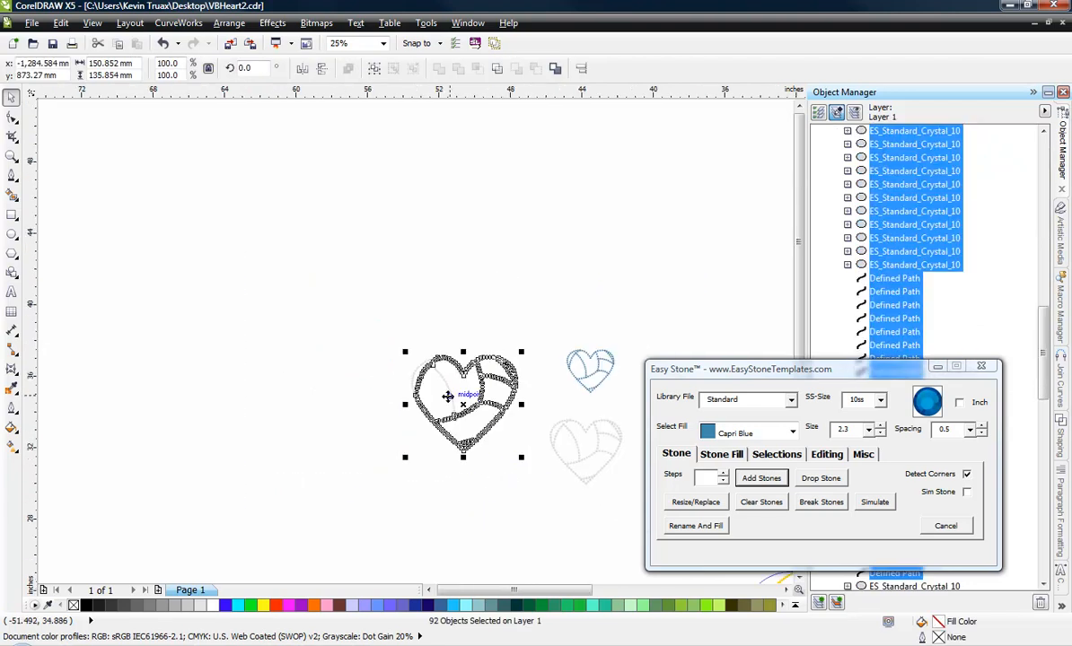
left_click_drag(461, 404, 231, 296)
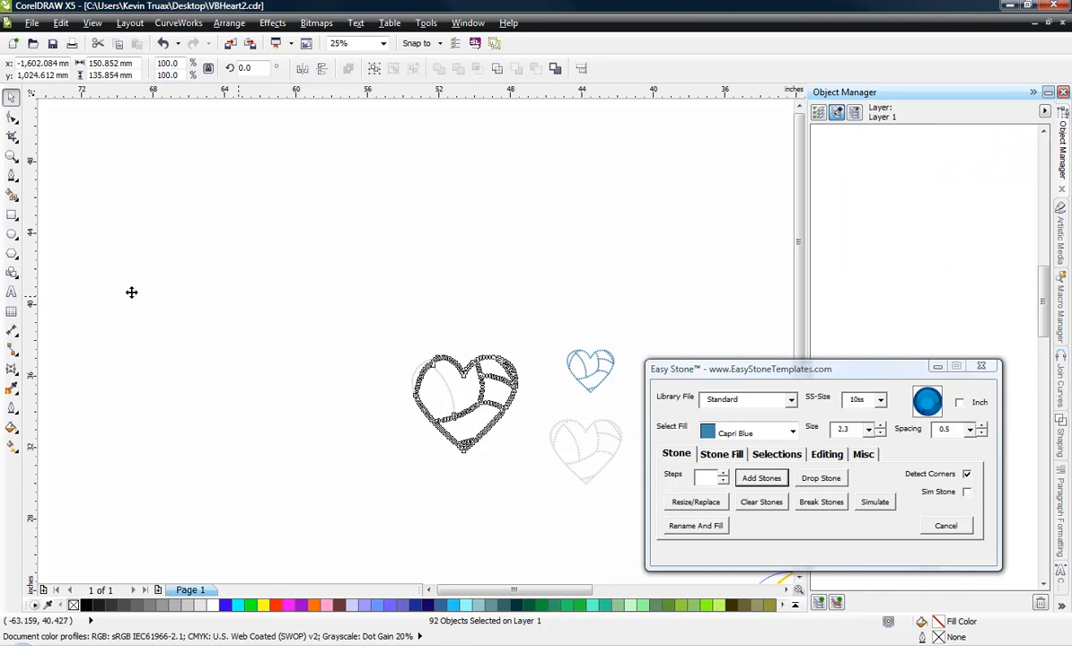
left_click(189, 295)
scroll(188, 294, "up", 1)
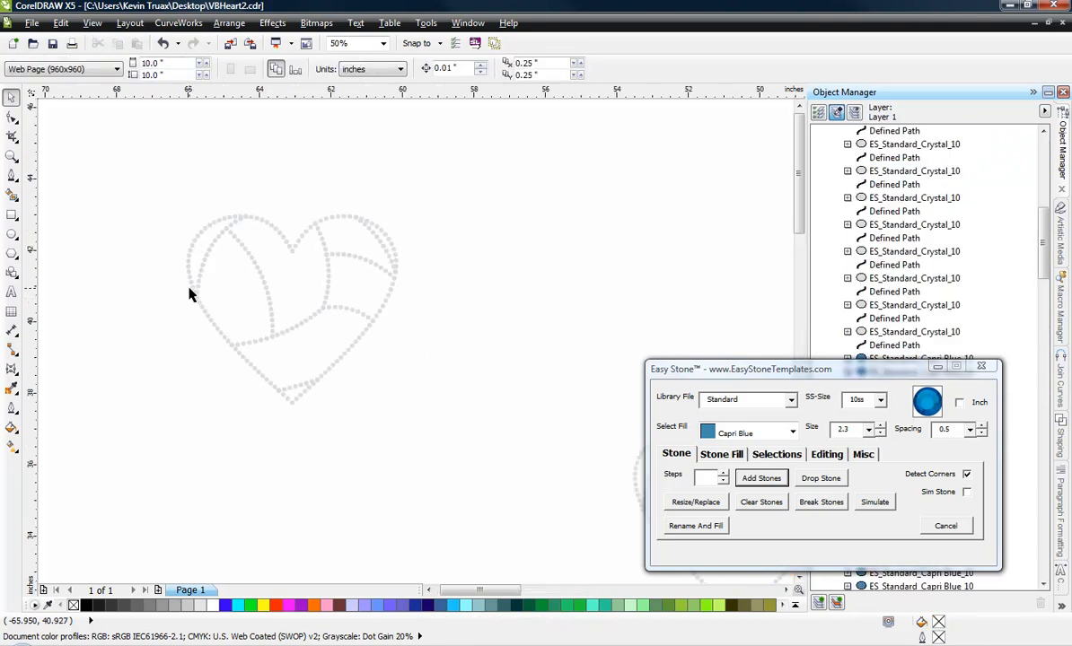
Step: Group all stones and paths of the duplicated Crystal heart into one object
left_click_drag(127, 184, 450, 471)
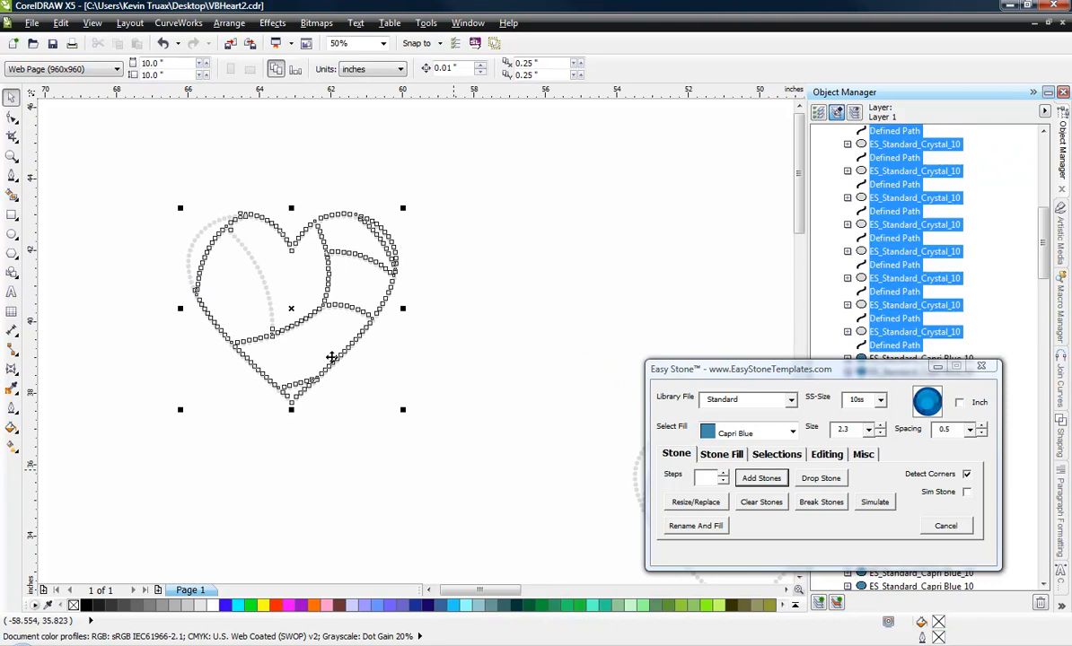
right_click(292, 311)
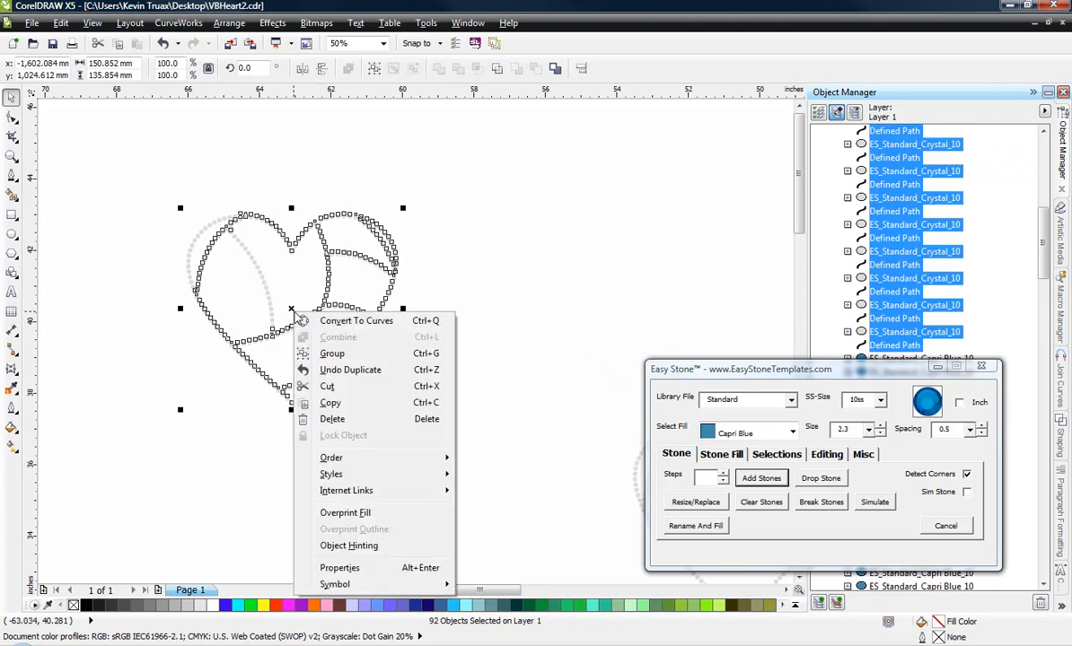
left_click(332, 354)
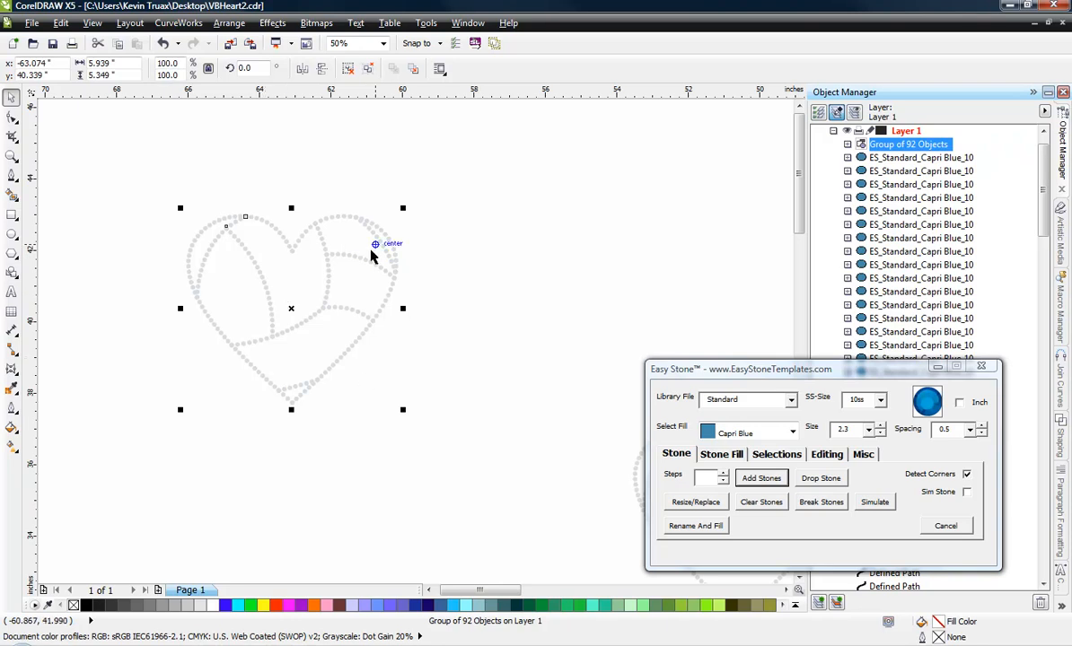
left_click(283, 176)
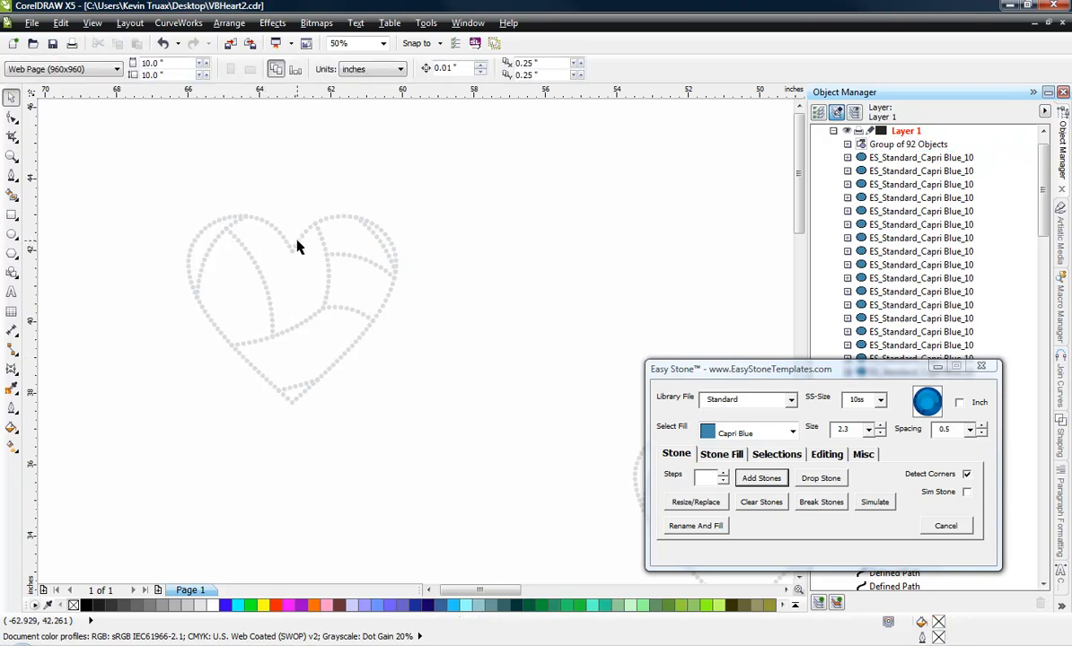
Step: Select the grouped heart copy and start editing it with the Envelope tool
left_click(297, 241)
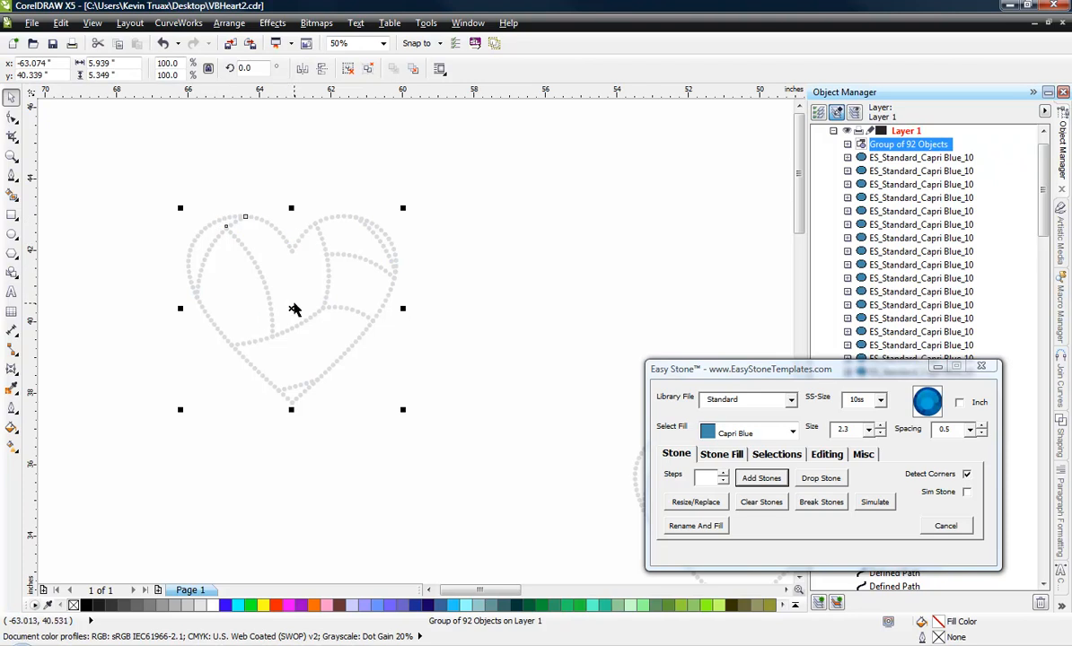
scroll(293, 306, "up", 1)
scroll(295, 308, "down", 2)
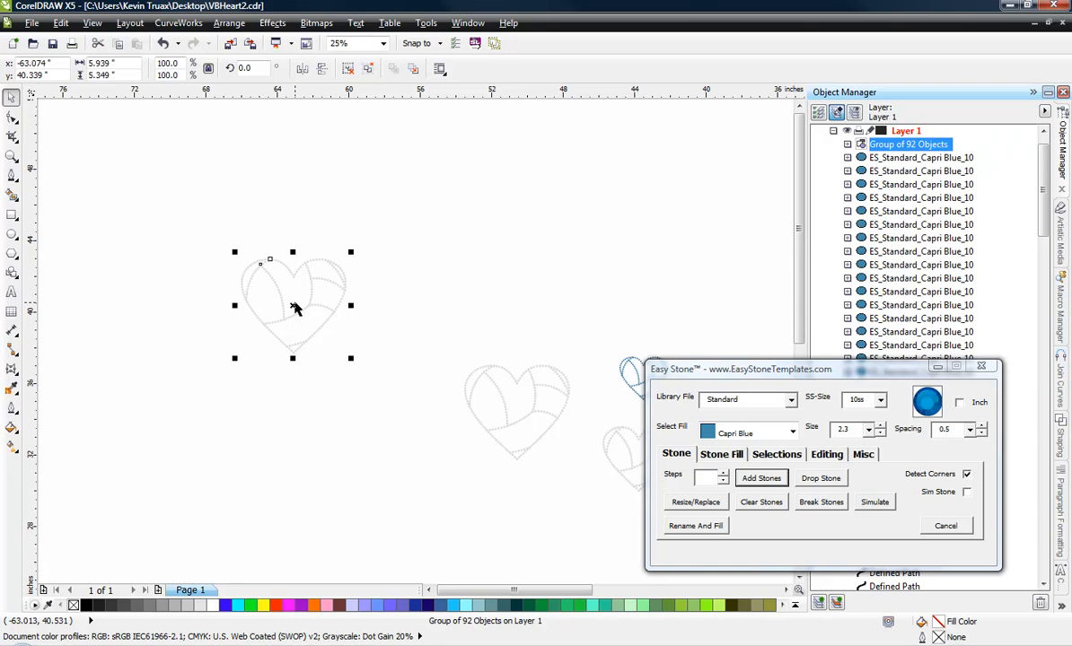
scroll(295, 309, "up", 1)
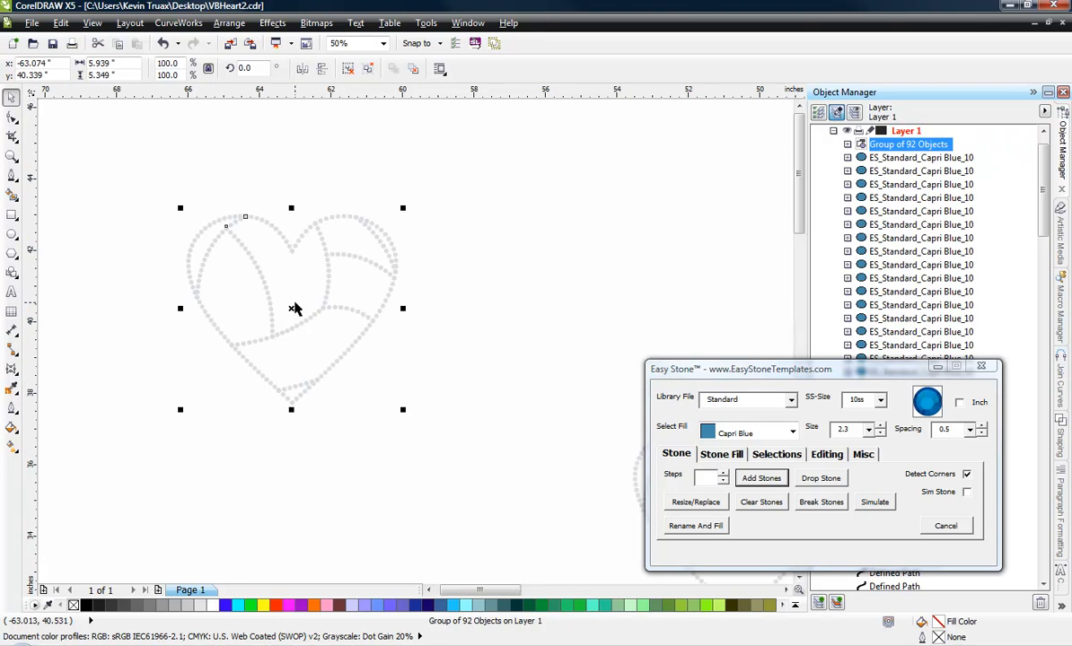
left_click(10, 372)
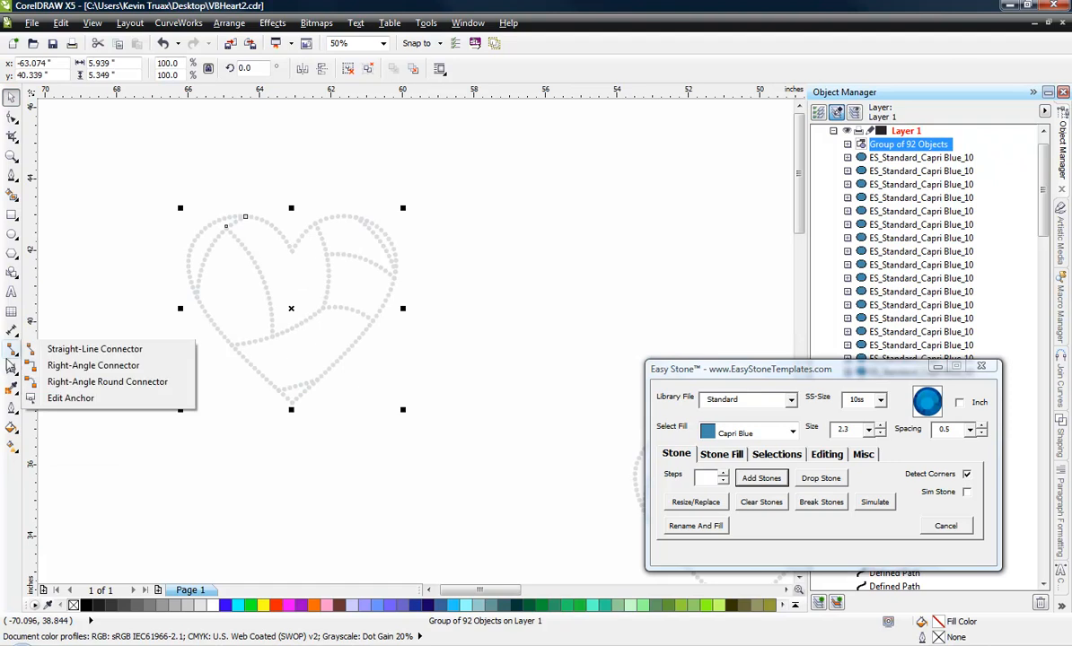
left_click(49, 366)
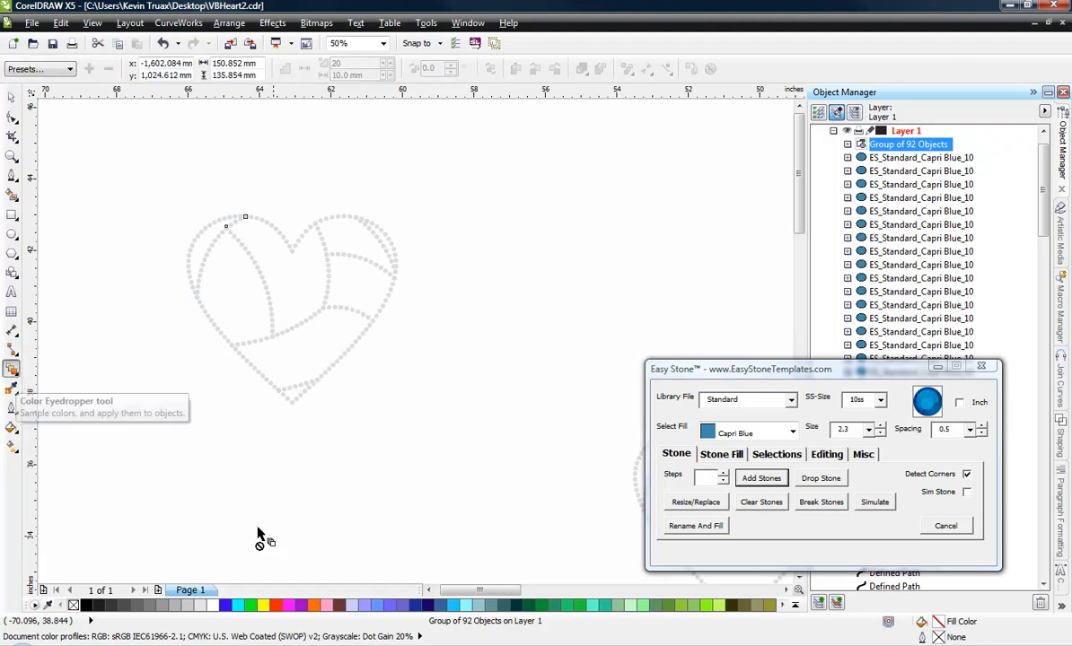
left_click(12, 369)
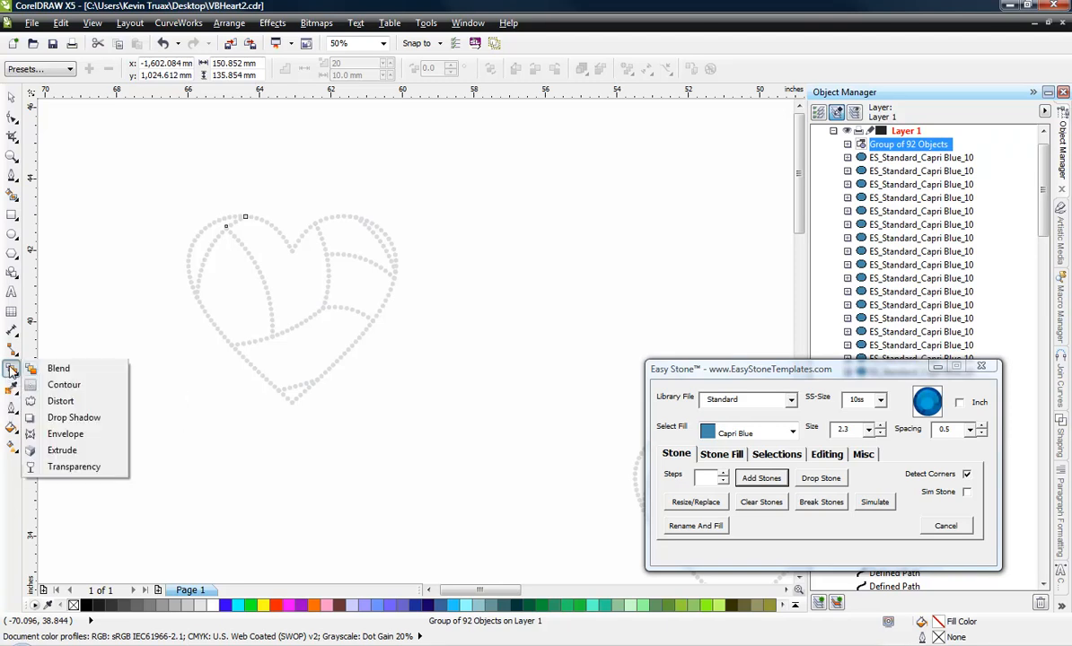
left_click(68, 434)
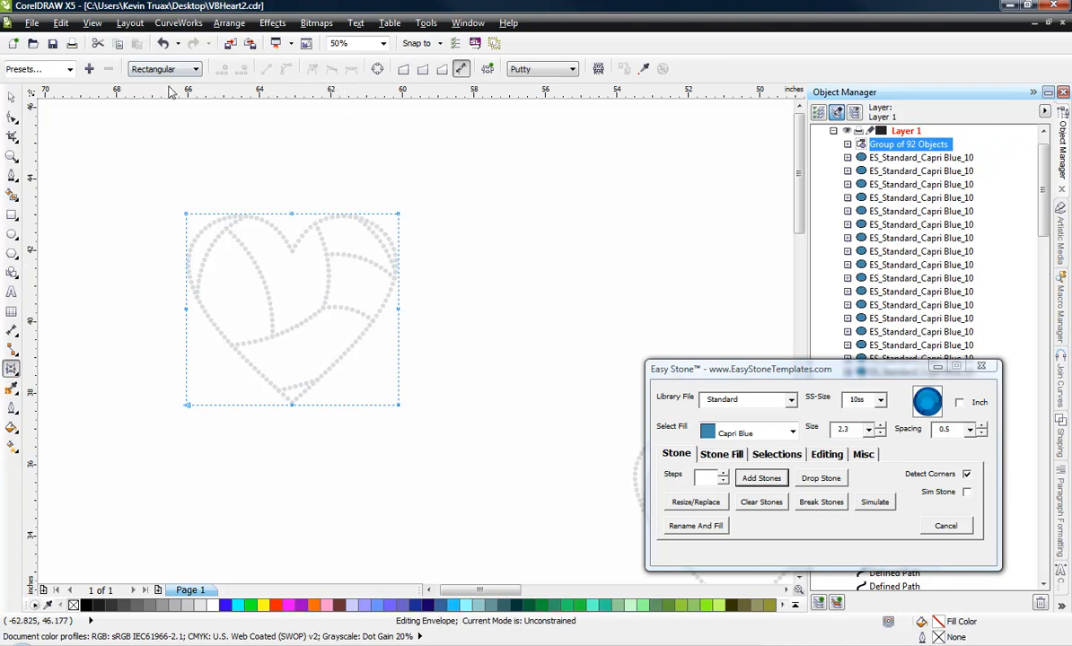
Step: Try the Push Down, Circular and Pinch envelope presets on the grouped heart
left_click(69, 70)
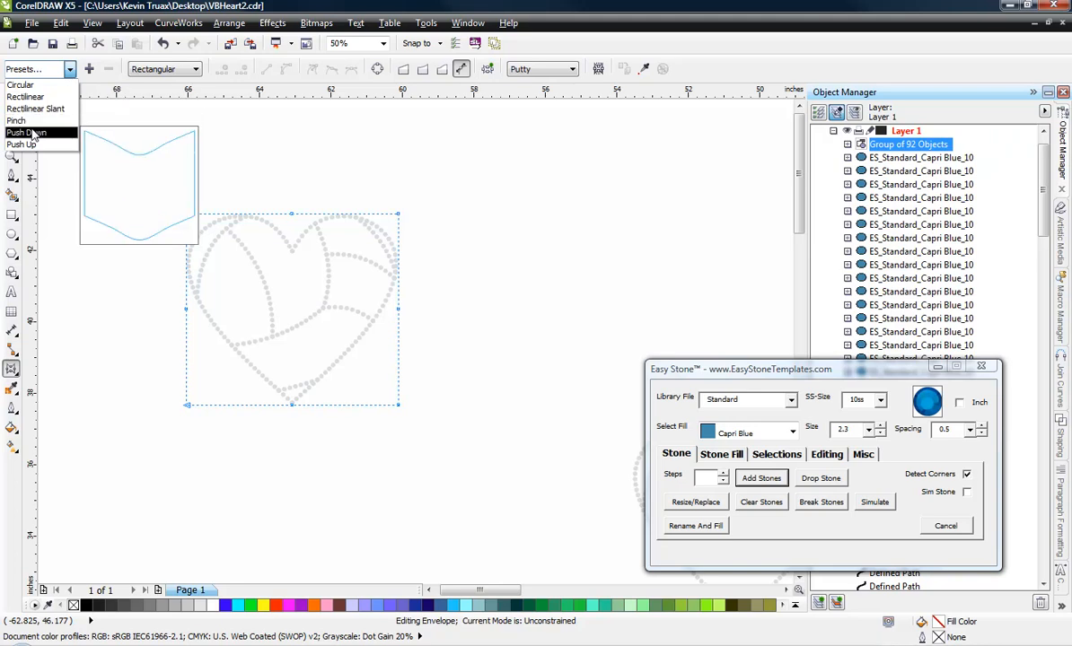
left_click(26, 132)
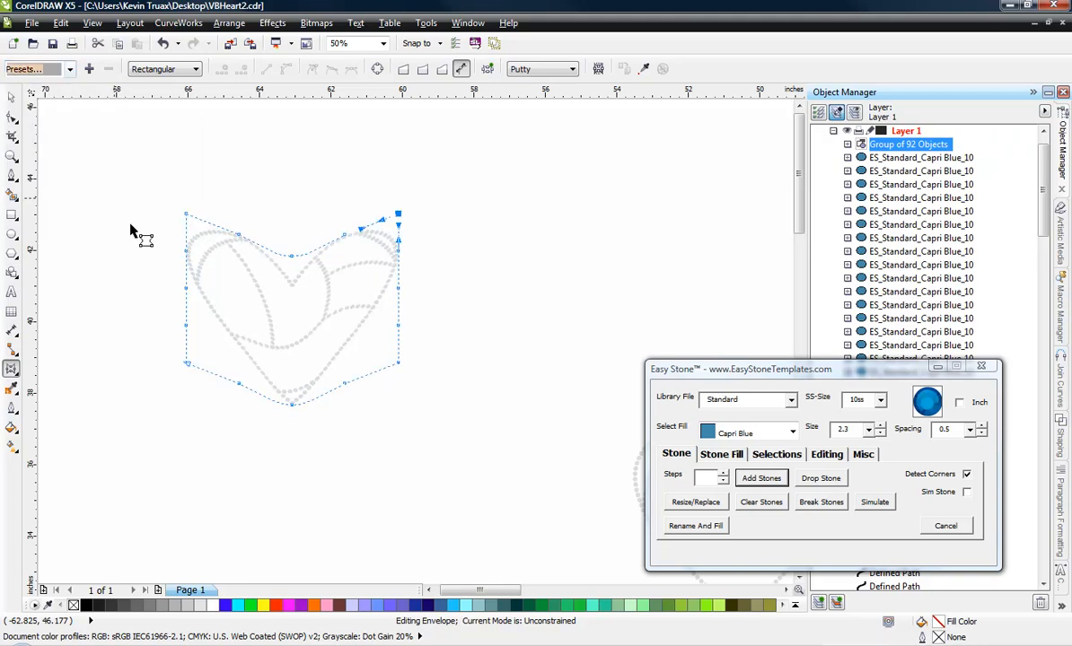
left_click(69, 71)
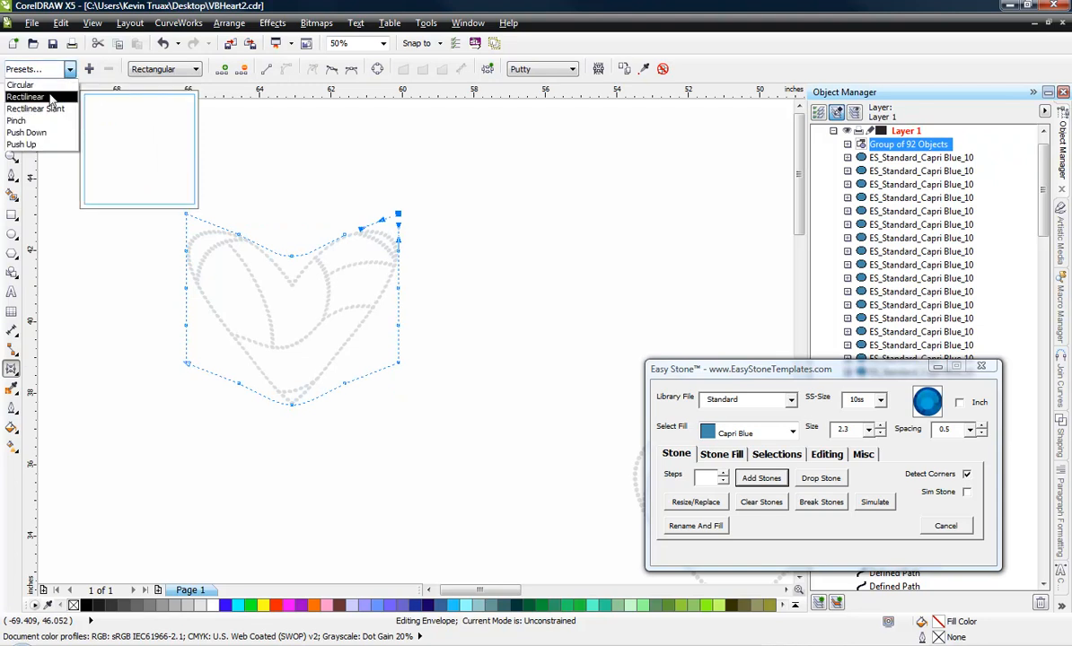
left_click(41, 85)
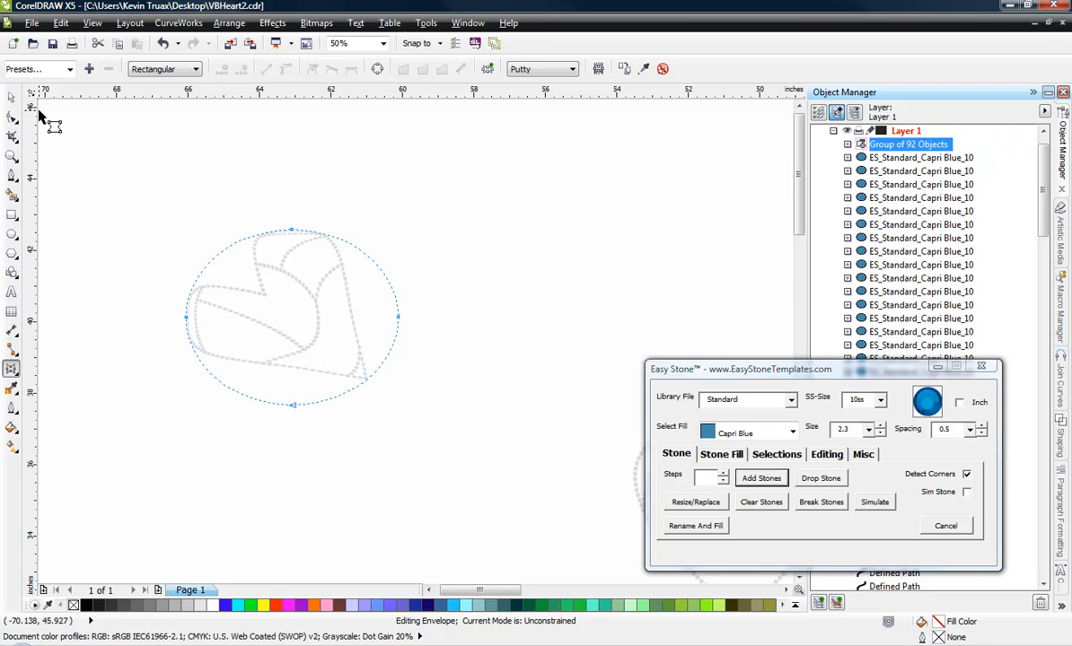
left_click(60, 71)
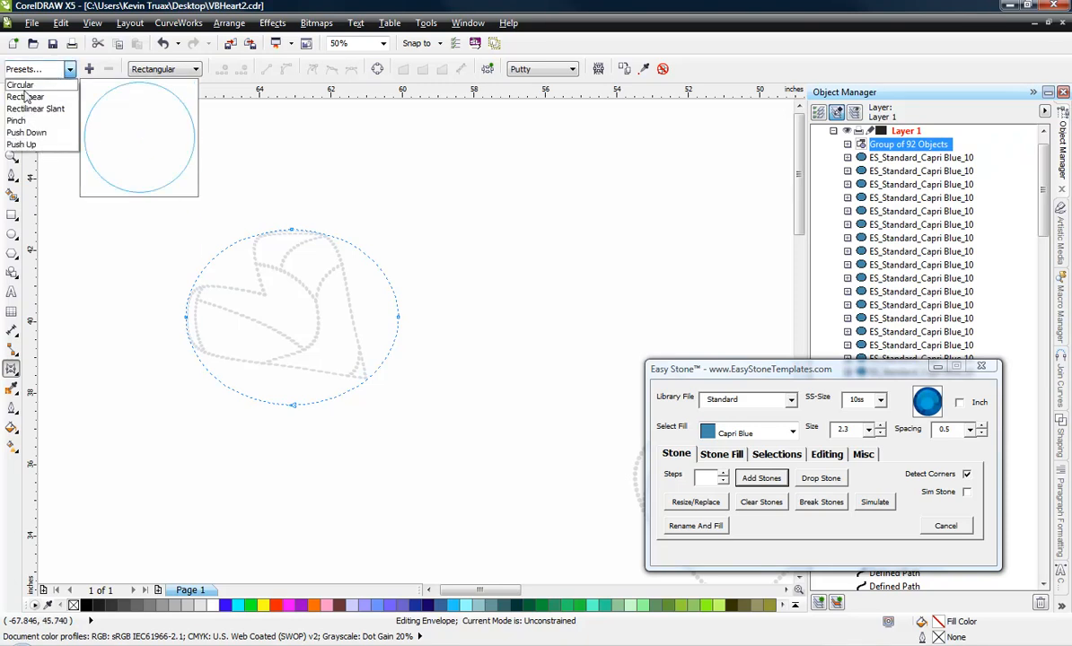
left_click(70, 169)
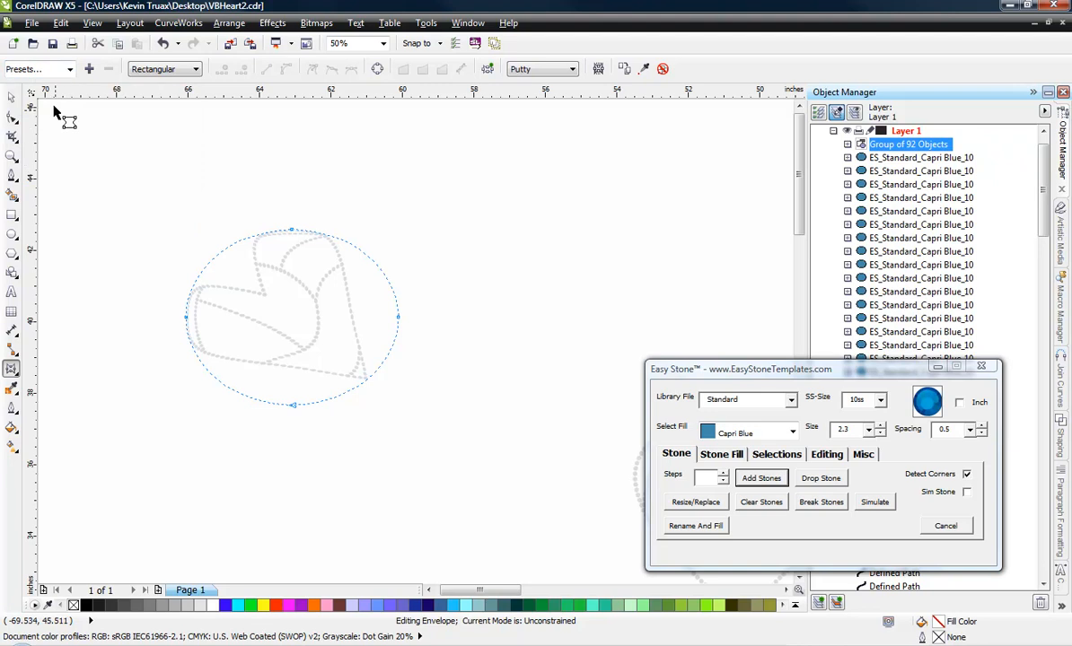
left_click(74, 71)
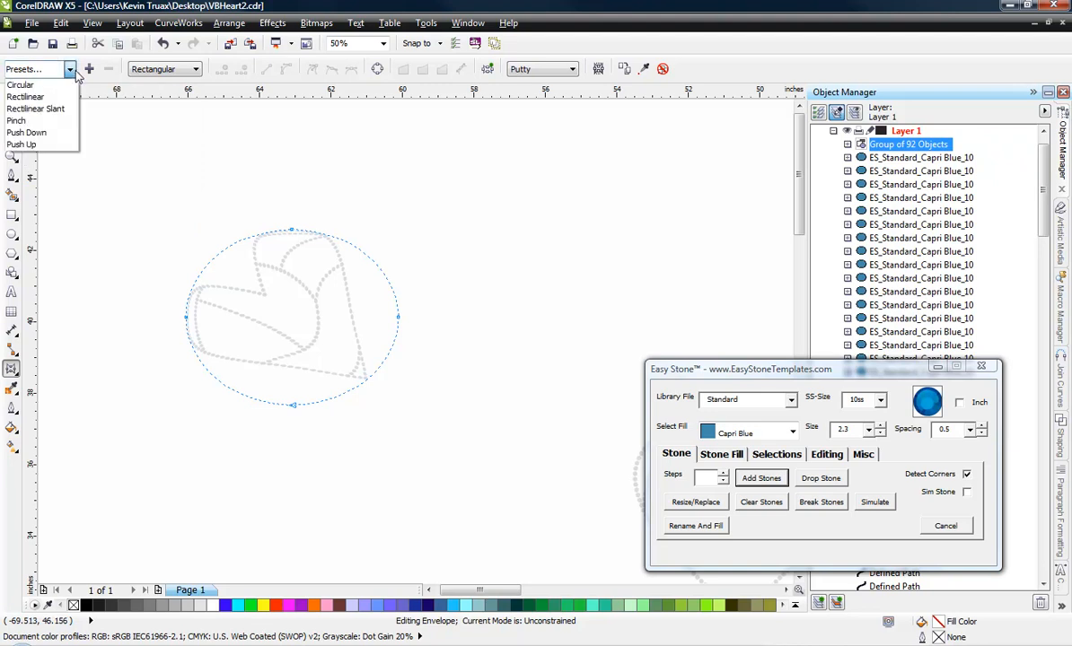
left_click(45, 125)
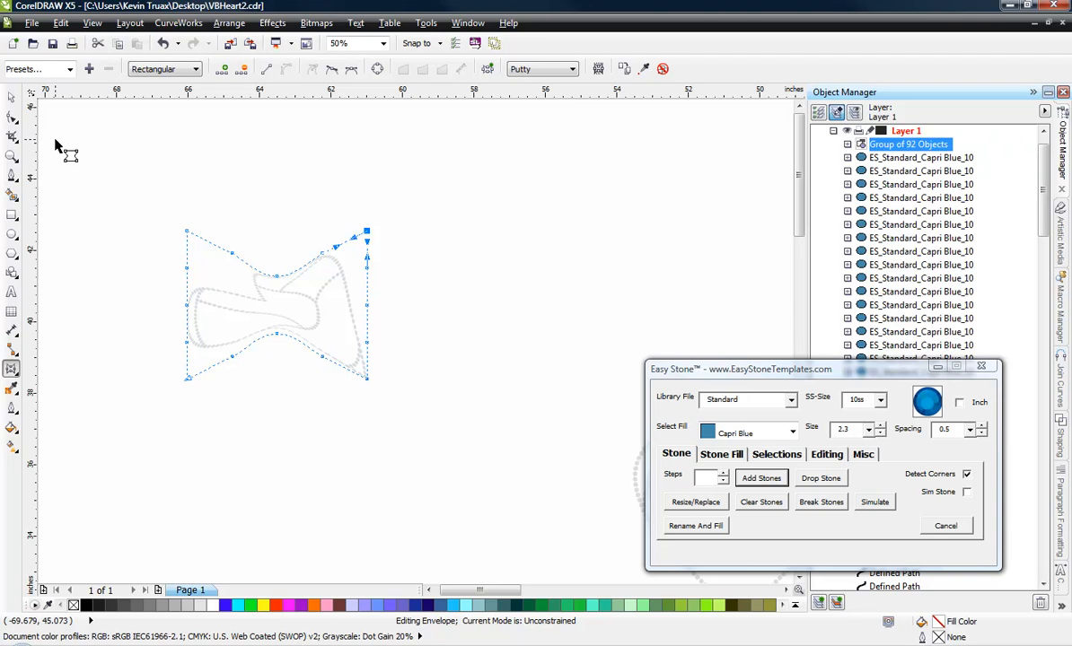
Step: Undo the three preset envelope distortions on the grouped heart
key("ctrl+z")
key("ctrl+z")
key("ctrl+z")
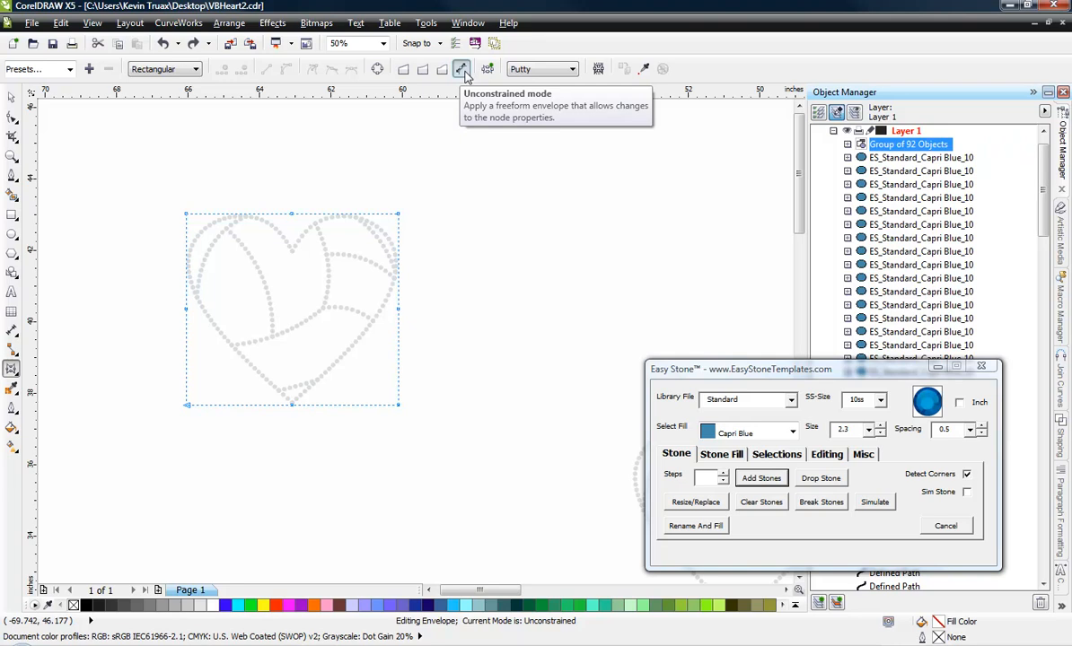
Step: Try the envelope's Double Arc, Single Arc and Straight Line modes, and return it to Unconstrained mode with Putty mapping
left_click(573, 70)
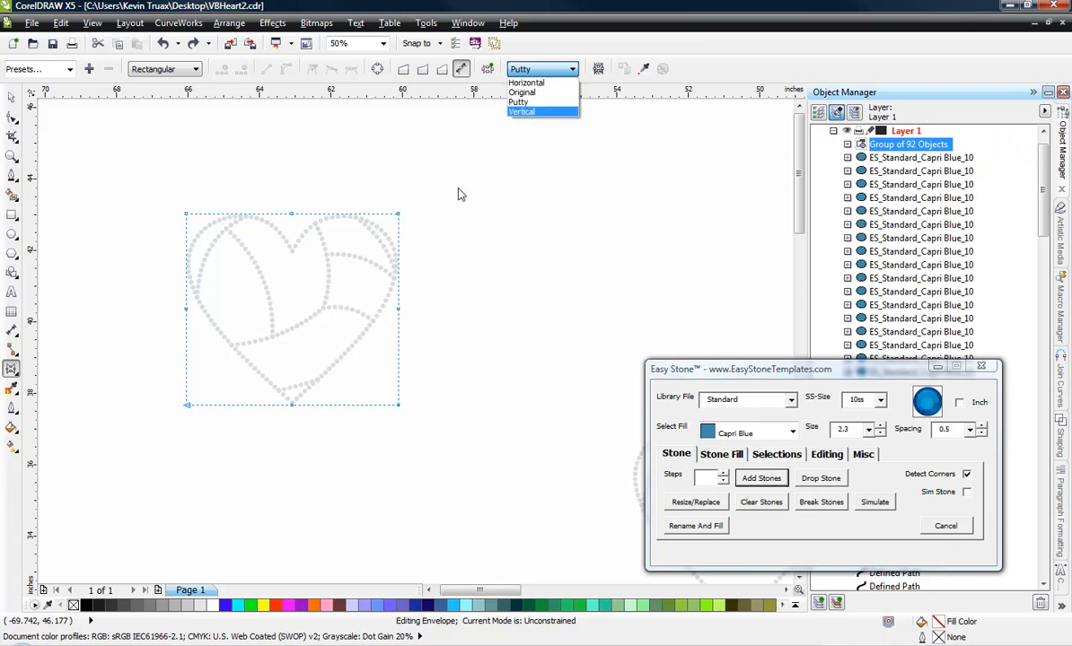
left_click(494, 101)
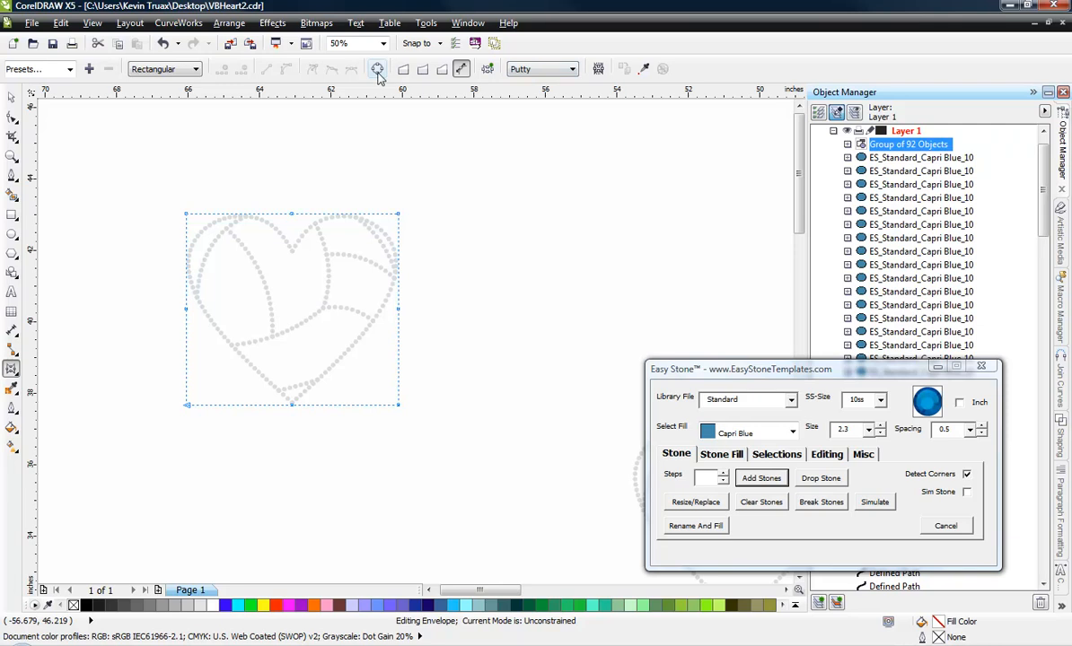
left_click(443, 71)
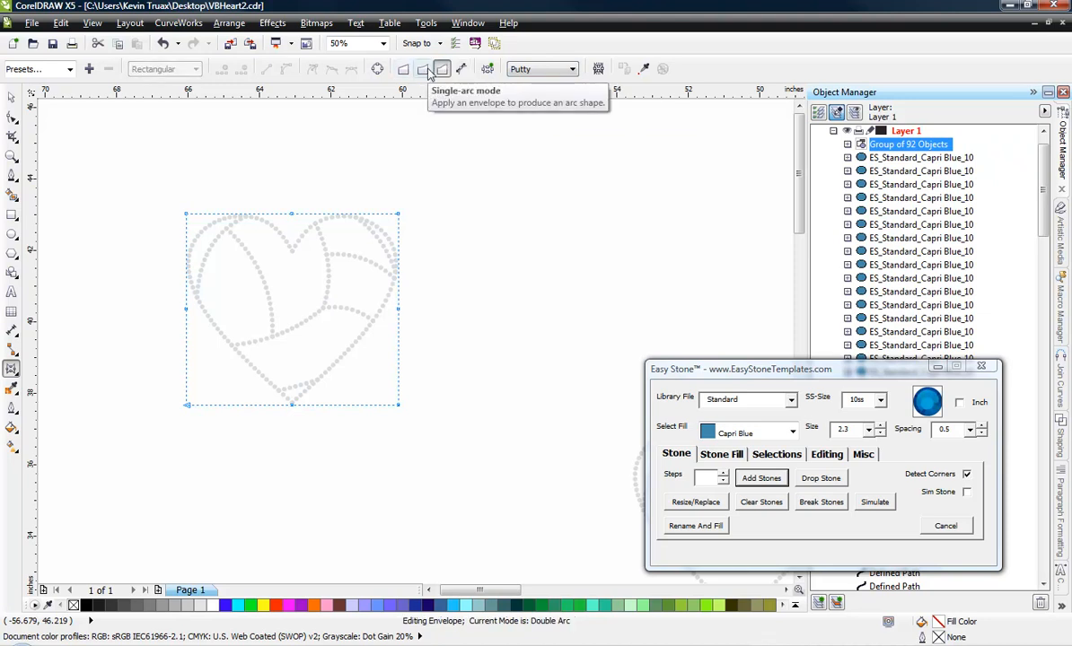
left_click(424, 71)
left_click(403, 72)
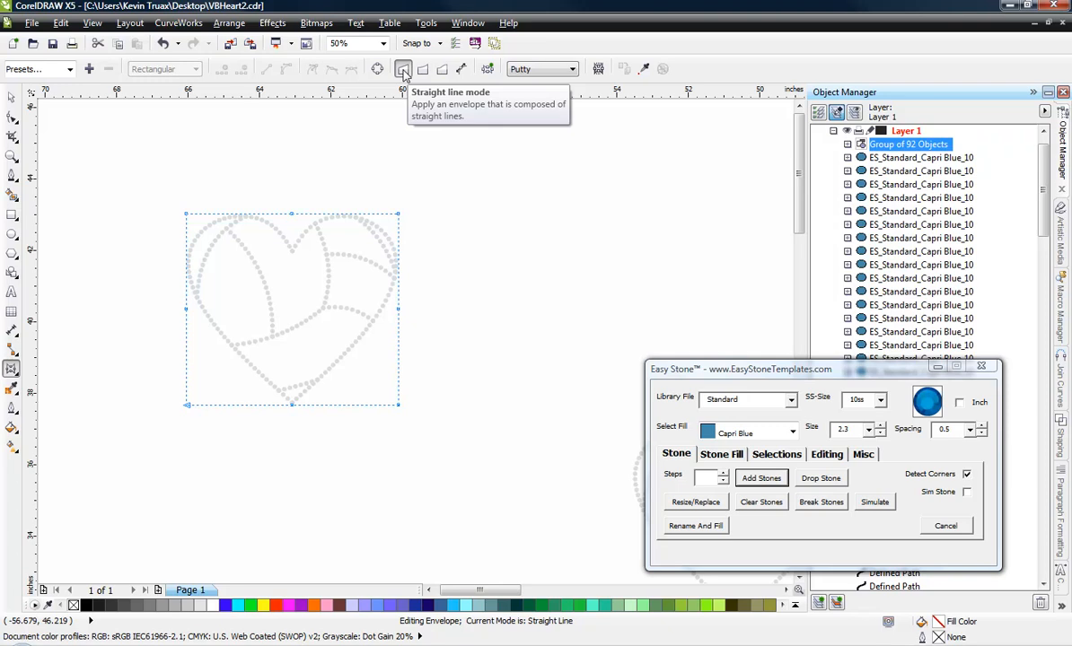
left_click(442, 70)
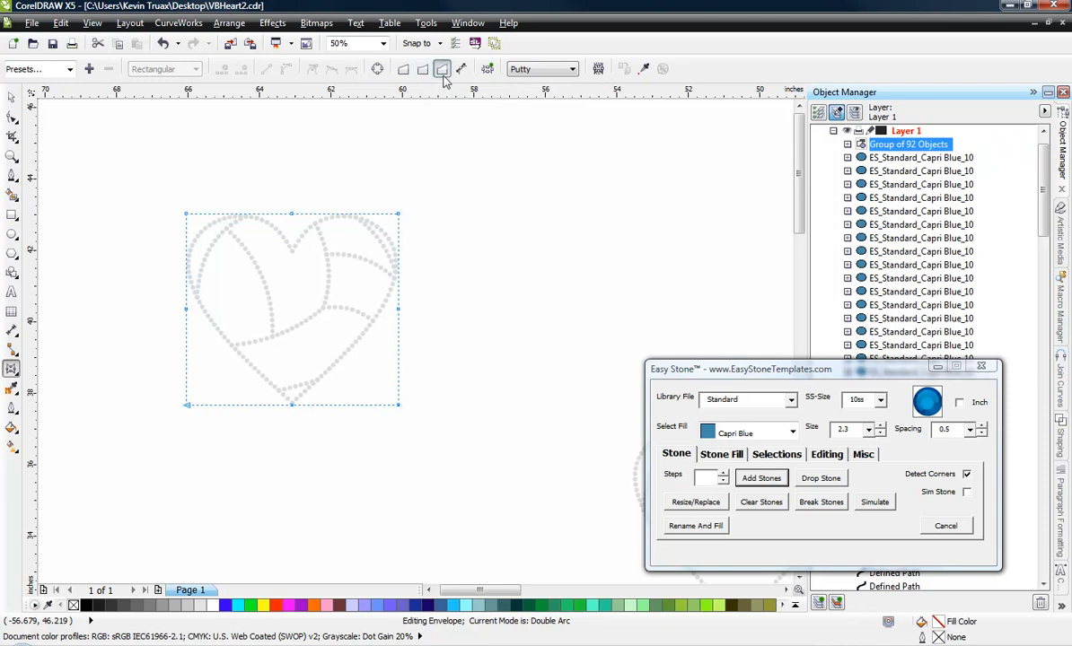
scroll(245, 287, "up", 1)
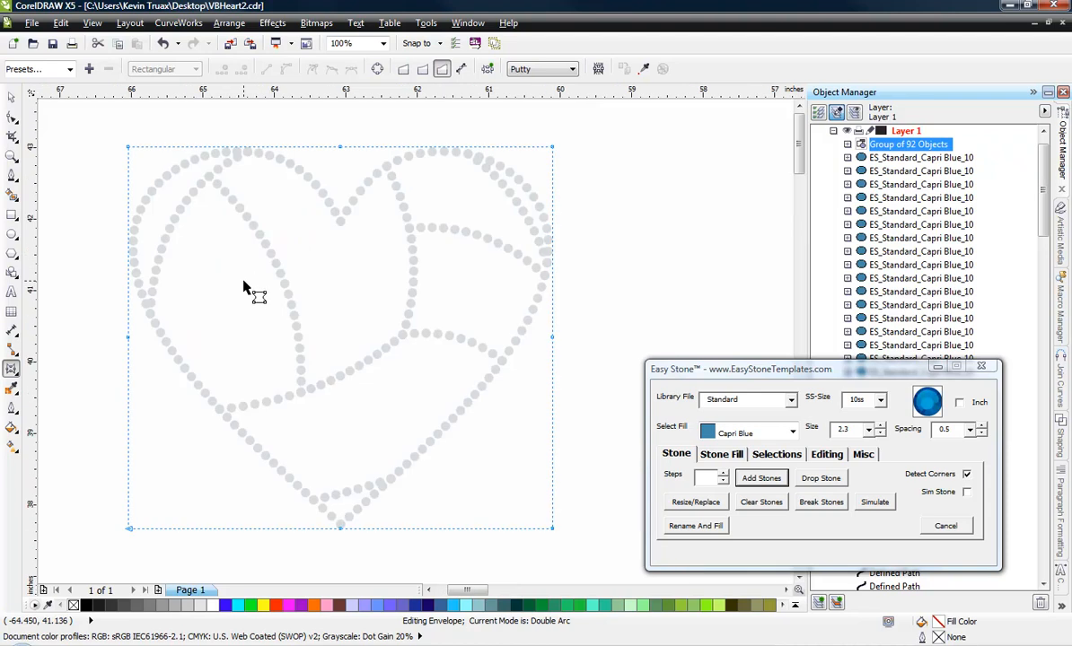
left_click(462, 70)
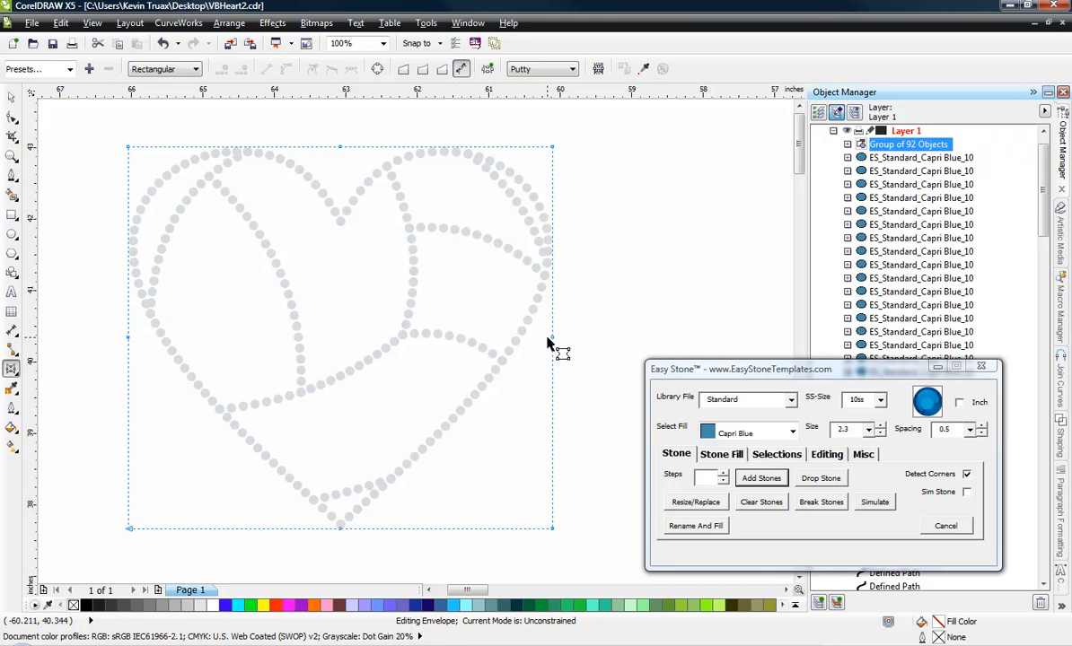
Step: Pull the envelope's right and left middle nodes outward to widen the grouped heart
mouse_move(554, 345)
left_mouse_down()
mouse_move(564, 355)
mouse_move(569, 340)
left_mouse_up()
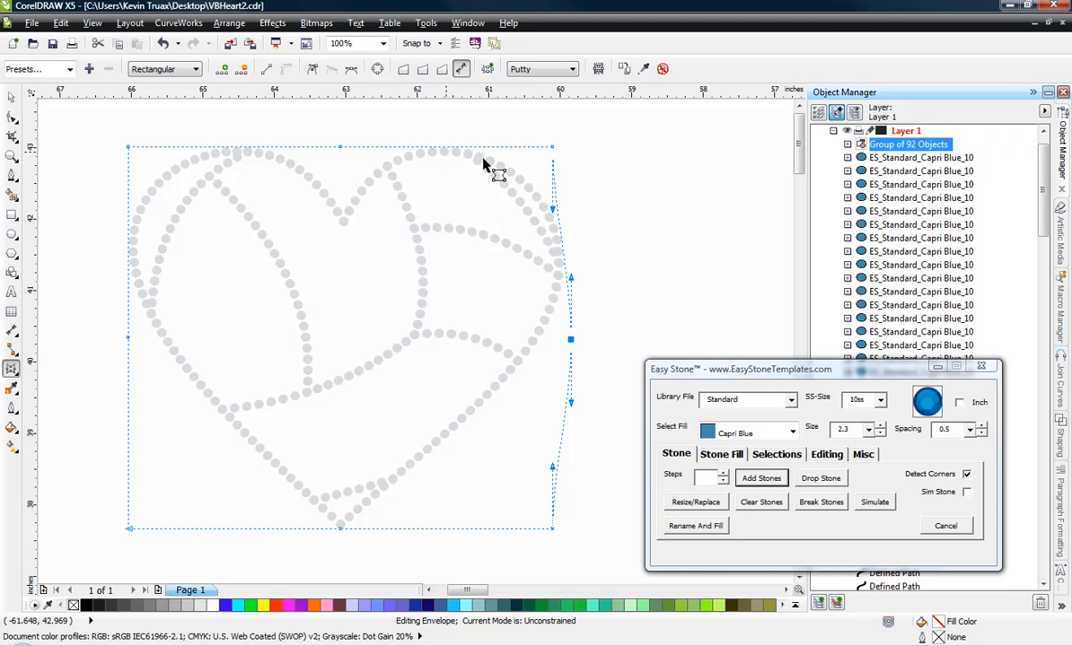
left_click(127, 339)
left_click_drag(126, 339, 105, 339)
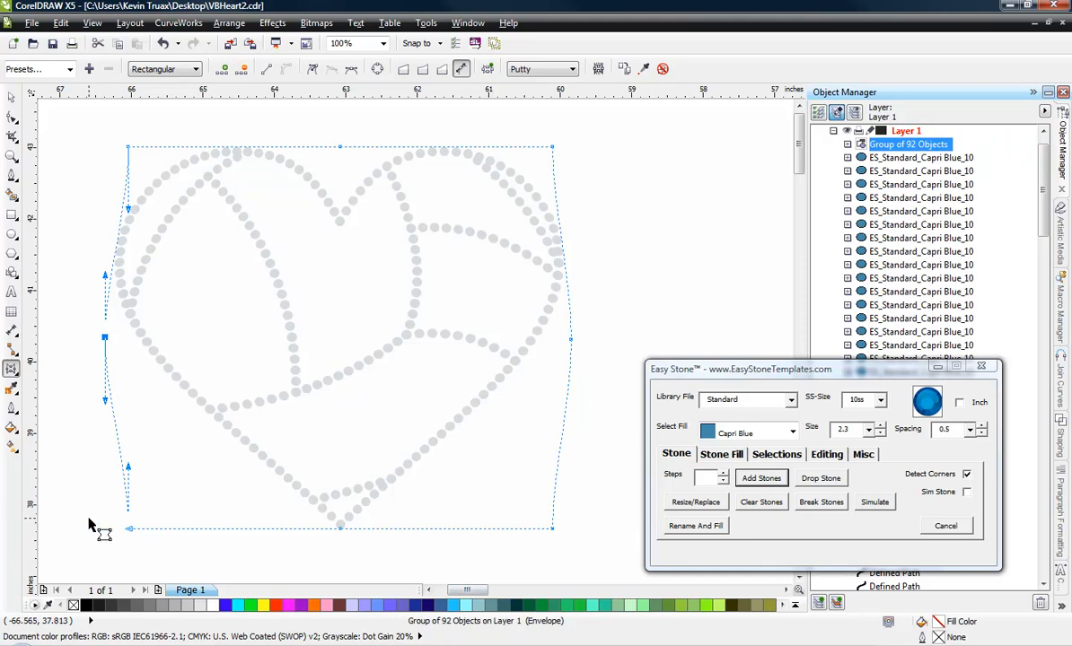
Step: Select the three nodes along the envelope's lower edge and move them up to shorten the heart
left_click_drag(88, 520, 587, 557)
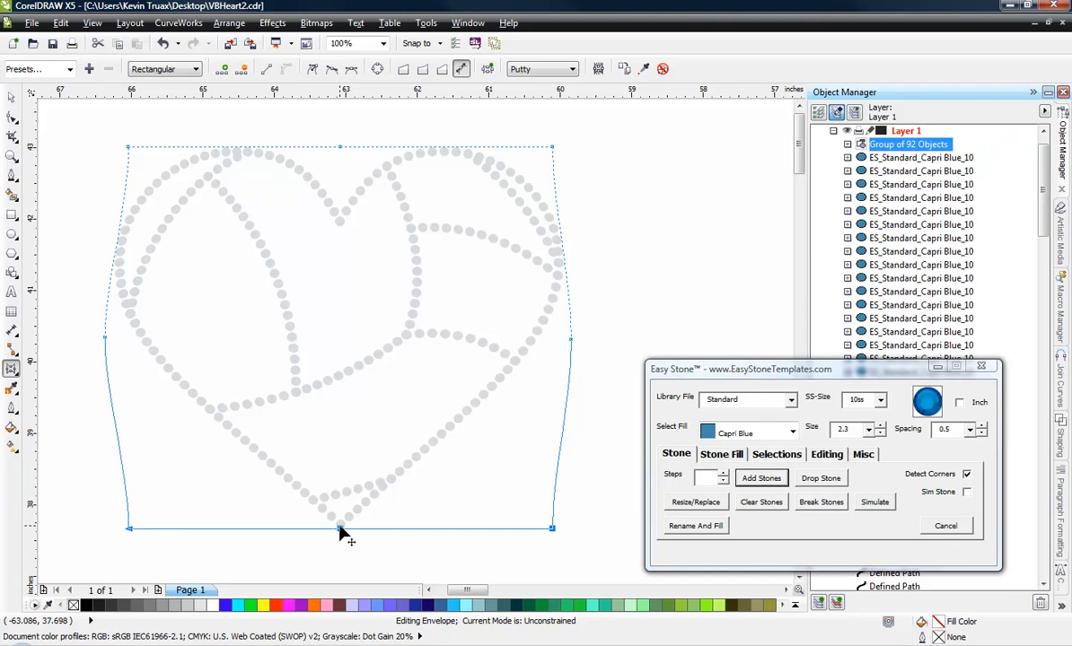
left_click_drag(340, 531, 341, 488)
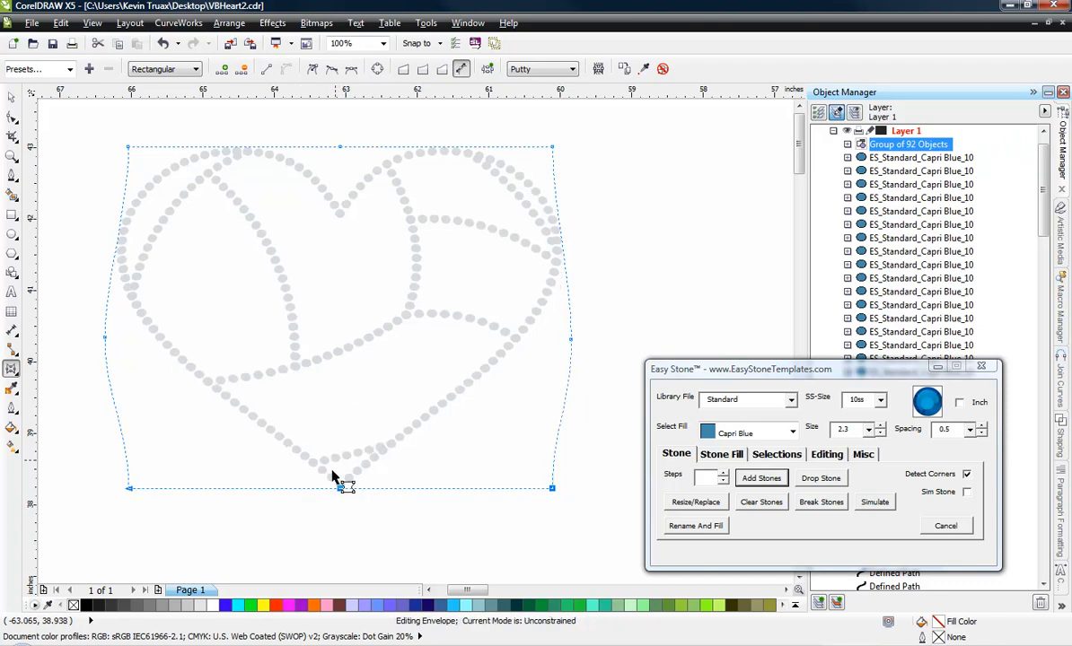
left_click_drag(339, 489, 341, 468)
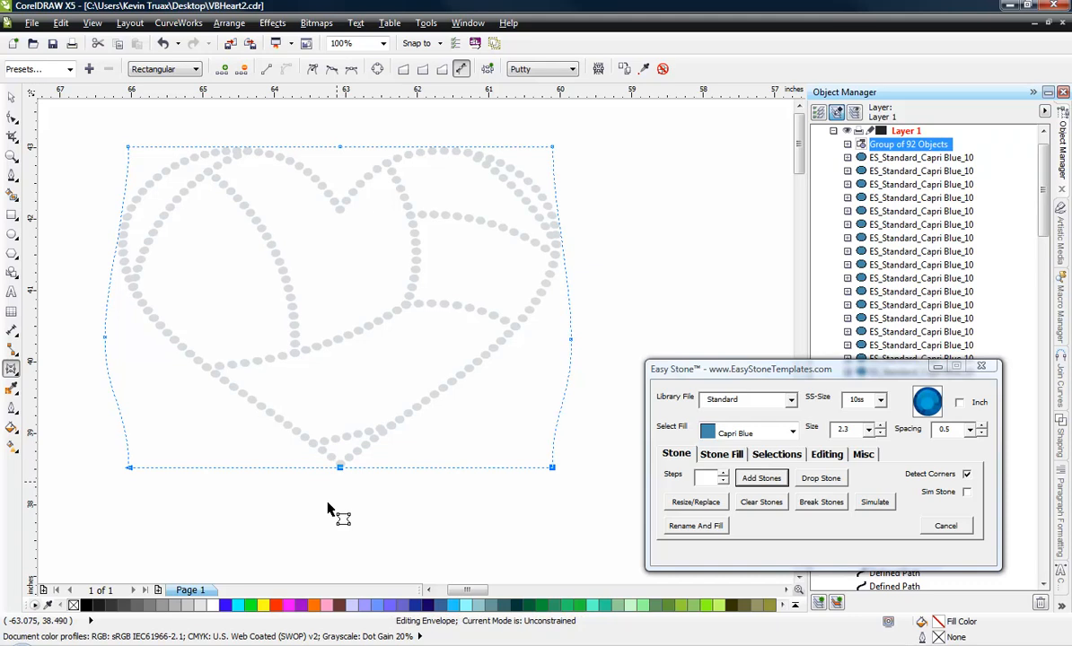
Step: Try bulging the envelope's upper right side outward from an added node, and undo the pull
left_click(568, 338)
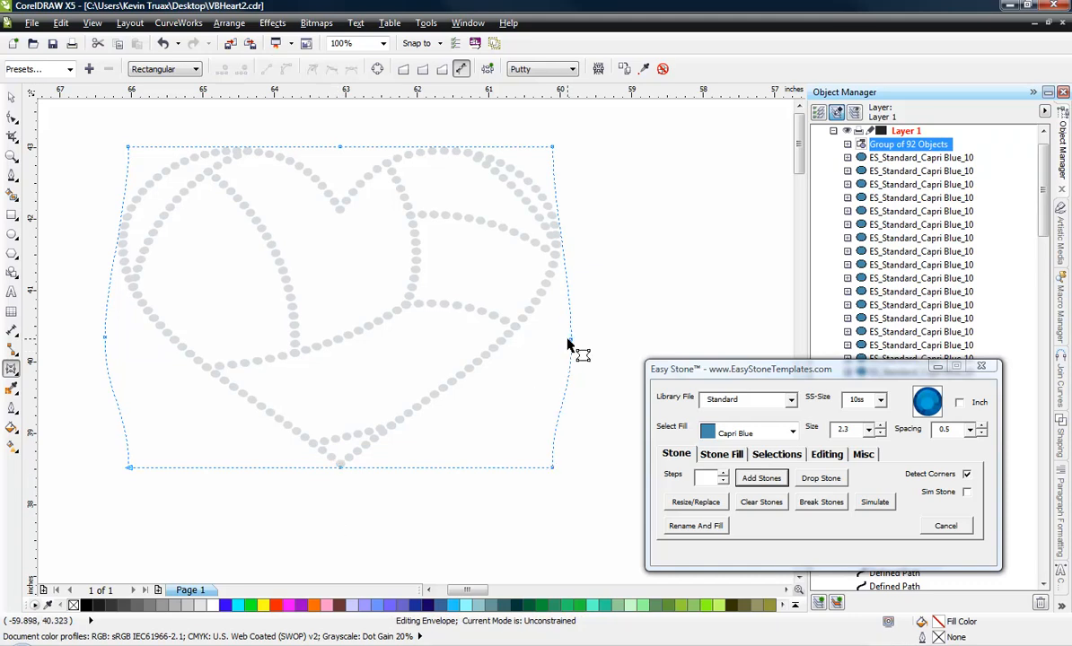
left_click(557, 222)
left_click_drag(562, 227, 574, 231)
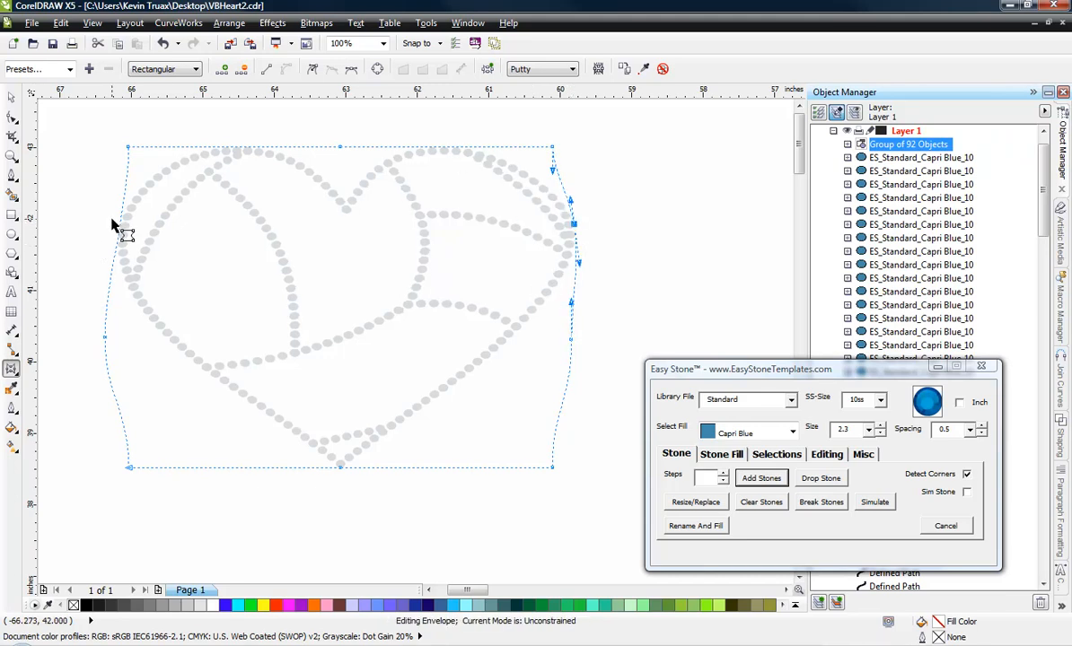
key("ctrl+z")
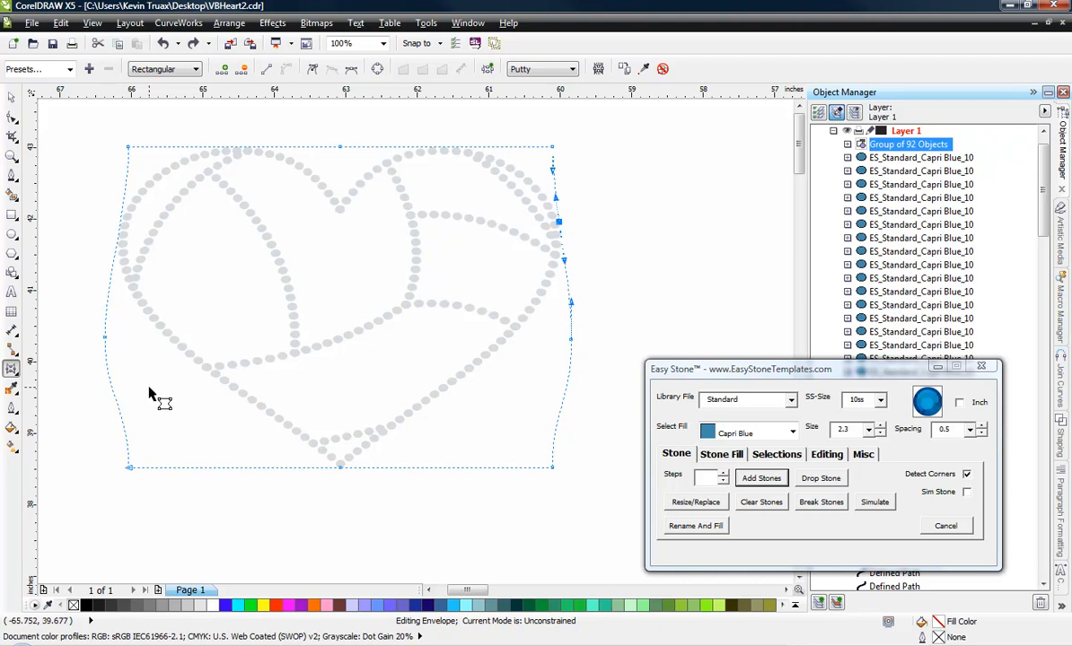
Step: Leave envelope editing and move the neighbouring undistorted heart up beside the reshaped heart
left_click(12, 98)
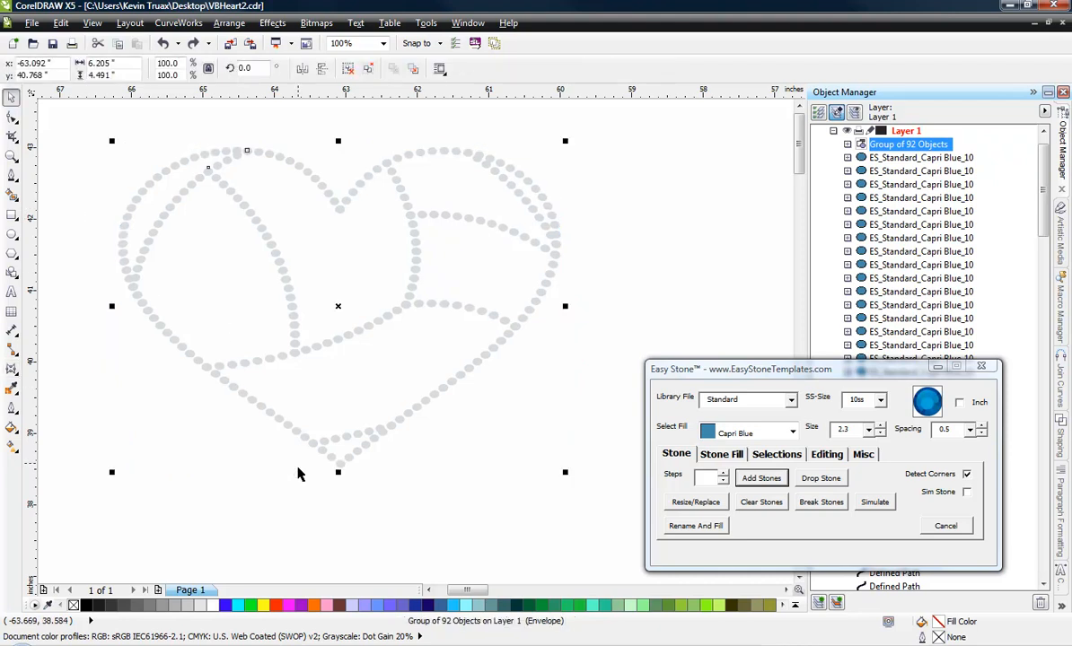
left_click(233, 436)
scroll(233, 436, "down", 2)
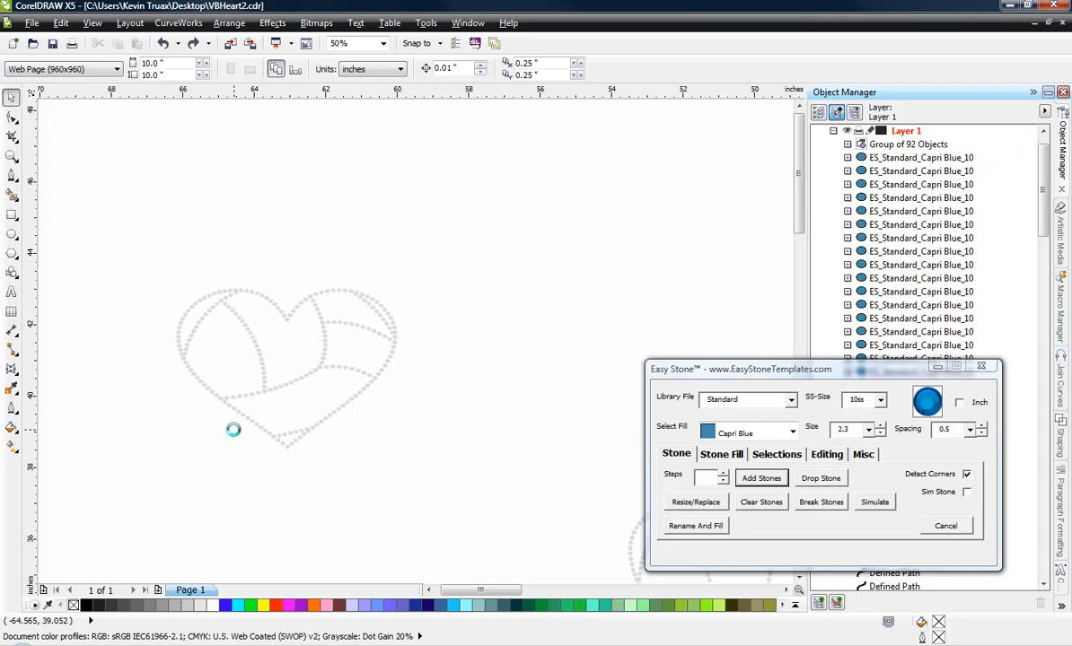
scroll(233, 430, "down", 1)
left_click_drag(418, 440, 548, 576)
left_click_drag(493, 515, 403, 398)
left_click(263, 424)
scroll(204, 451, "up", 1)
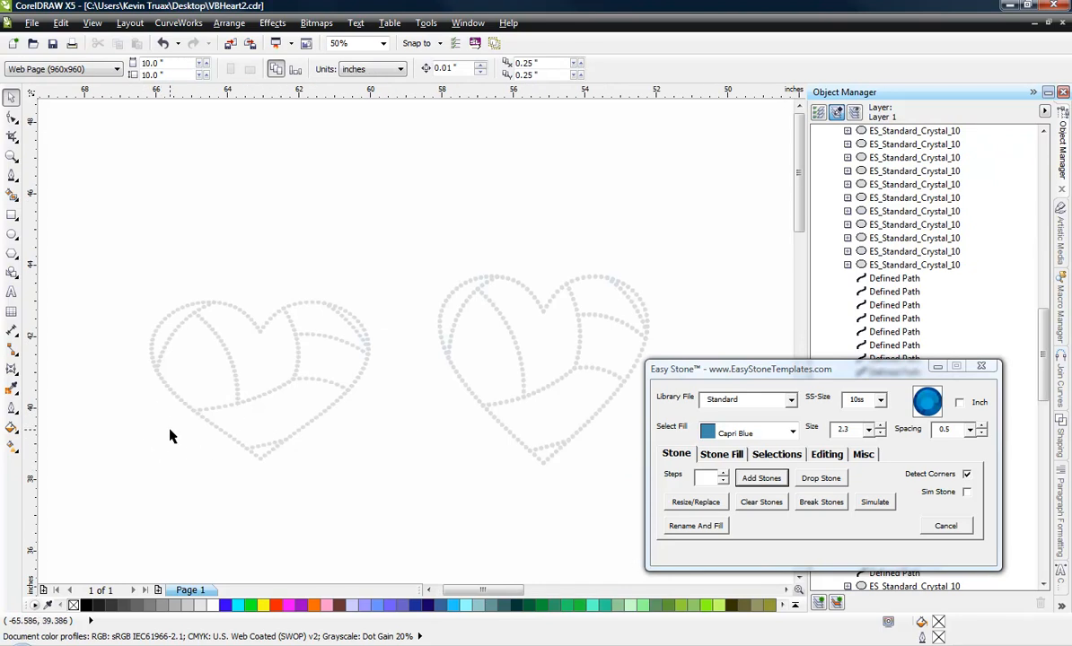
Step: Ungroup the envelope-reshaped heart into its individual stones and paths
scroll(171, 436, "up", 1)
left_click_drag(80, 146, 598, 518)
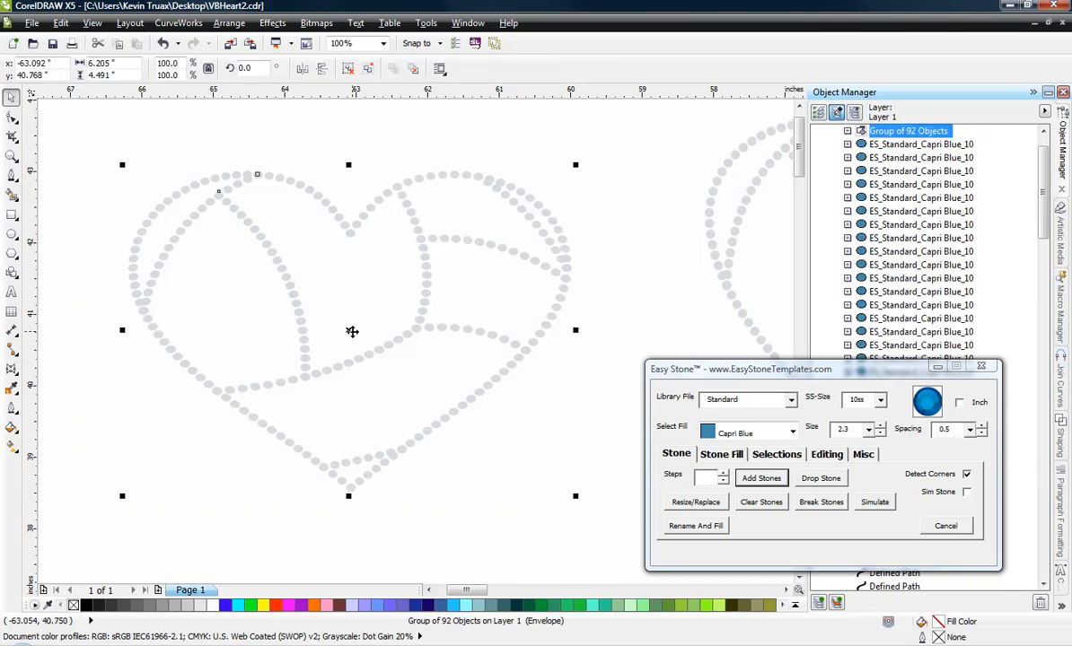
right_click(349, 331)
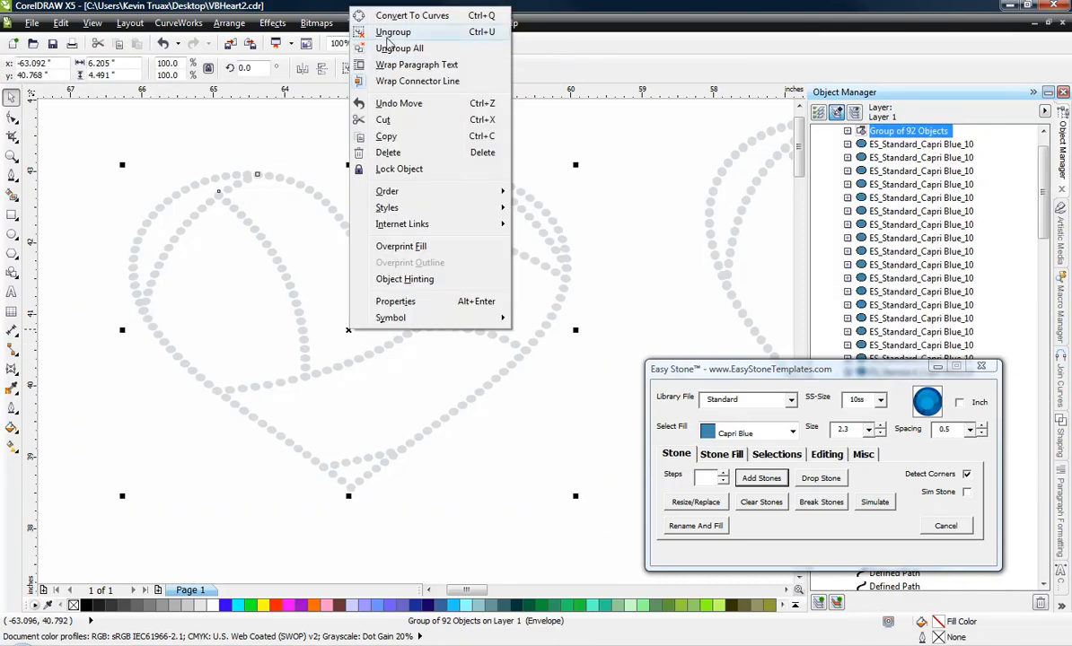
left_click(392, 33)
left_click(314, 136)
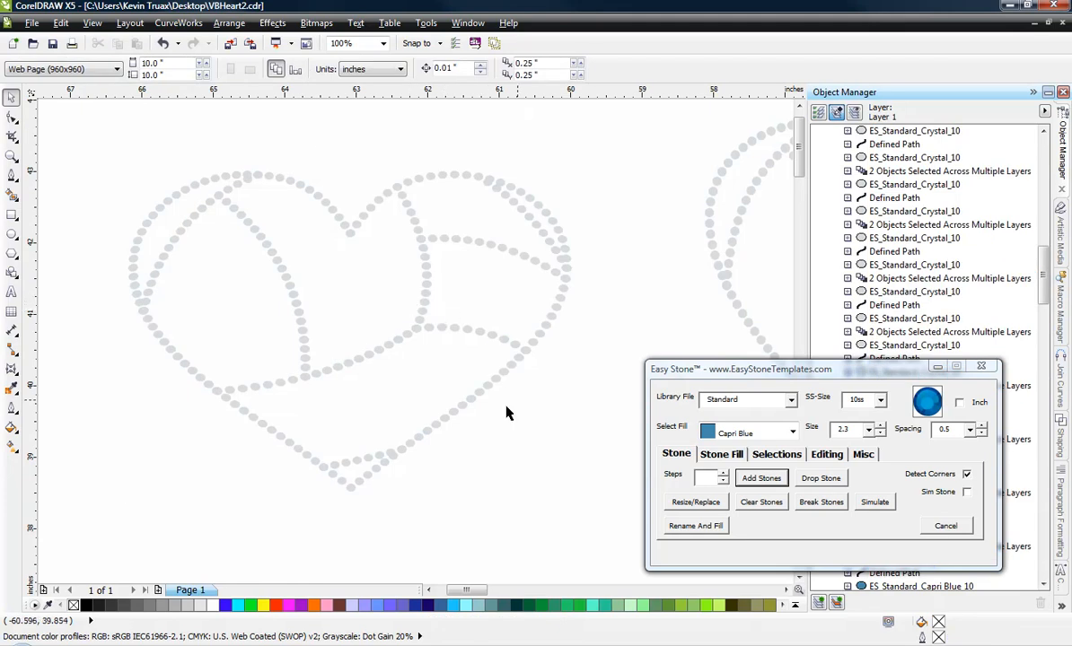
Step: Select the whole ungrouped heart and regenerate its distorted stones with Add Stones as 10ss Capri Blue
scroll(458, 404, "up", 4)
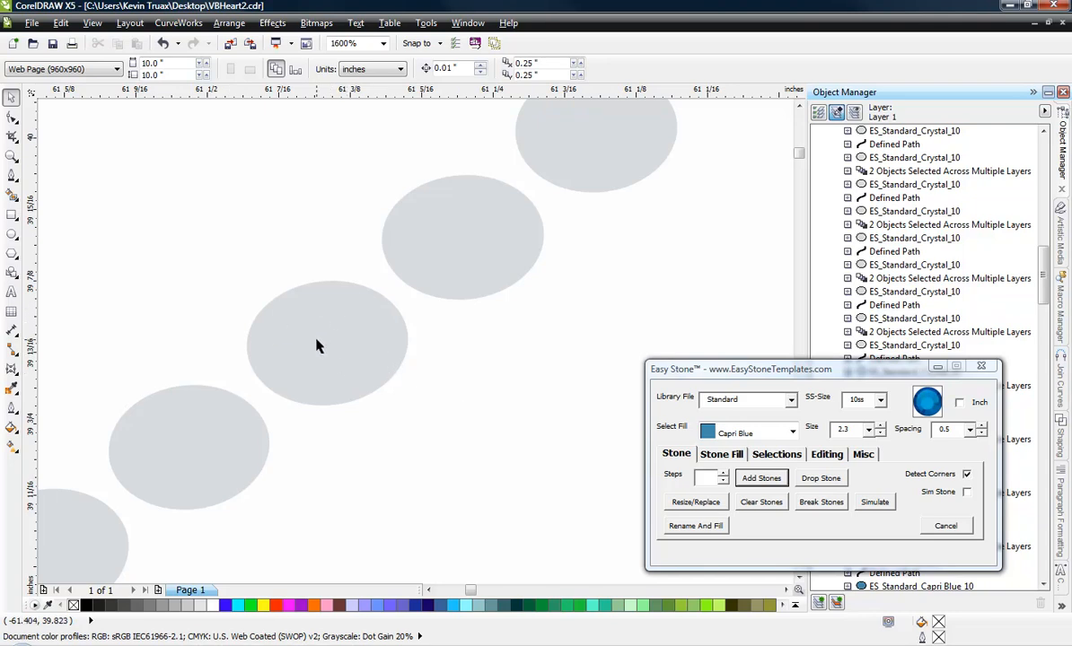
scroll(482, 281, "down", 1)
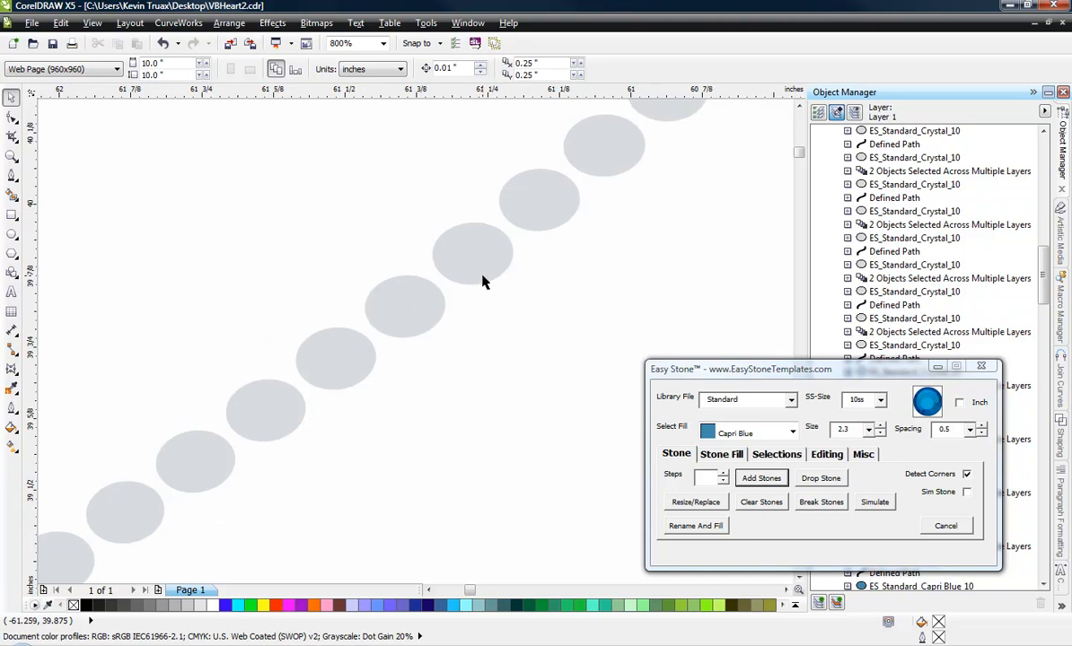
scroll(509, 322, "down", 4)
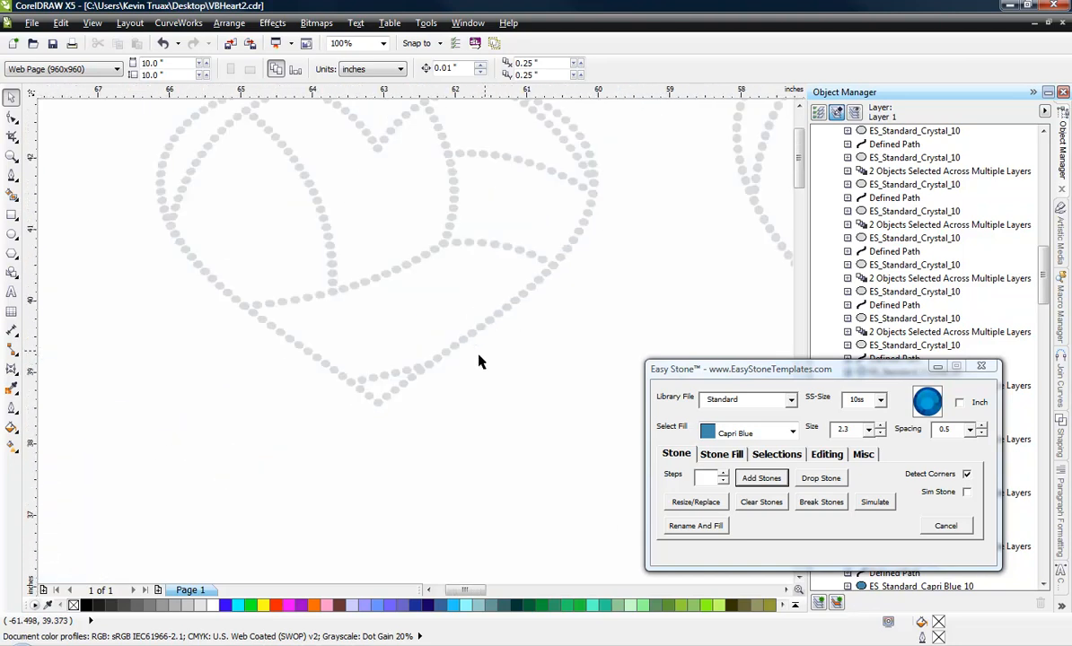
scroll(473, 367, "down", 1)
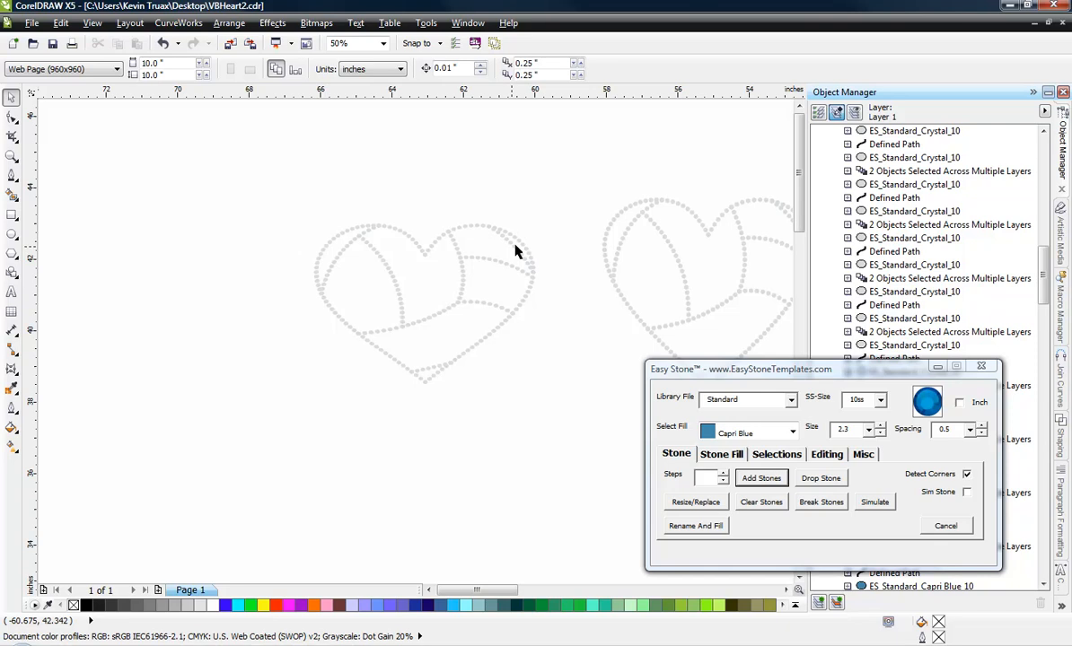
scroll(516, 252, "up", 1)
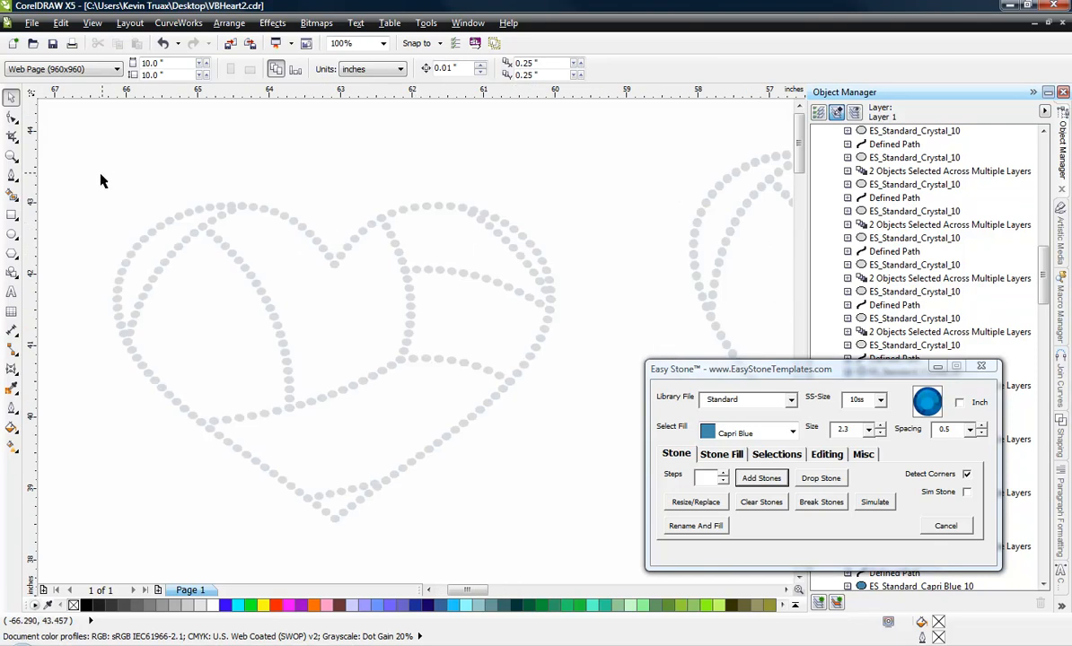
left_click_drag(85, 168, 591, 557)
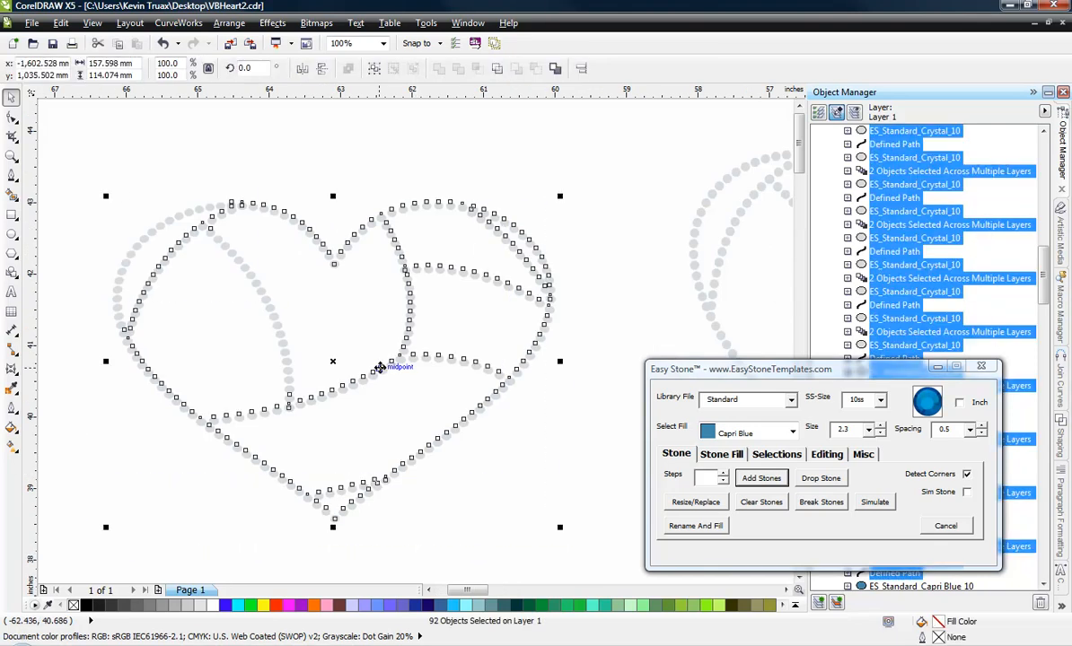
left_click(761, 478)
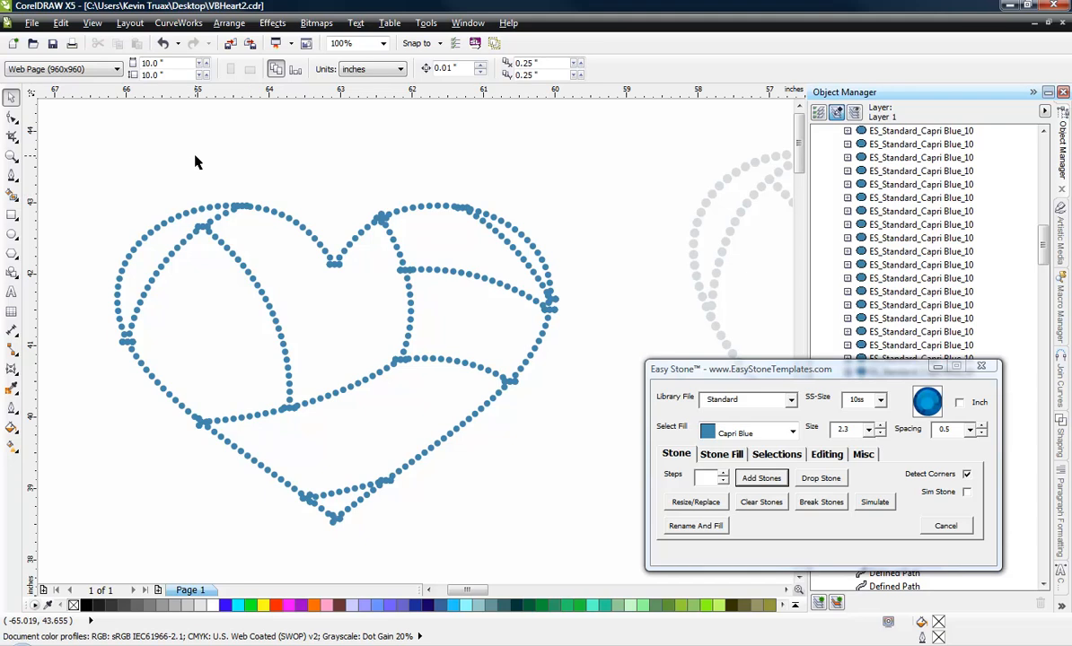
Step: Place a duplicate of the regenerated blue heart directly above the original
scroll(305, 366, "down", 2)
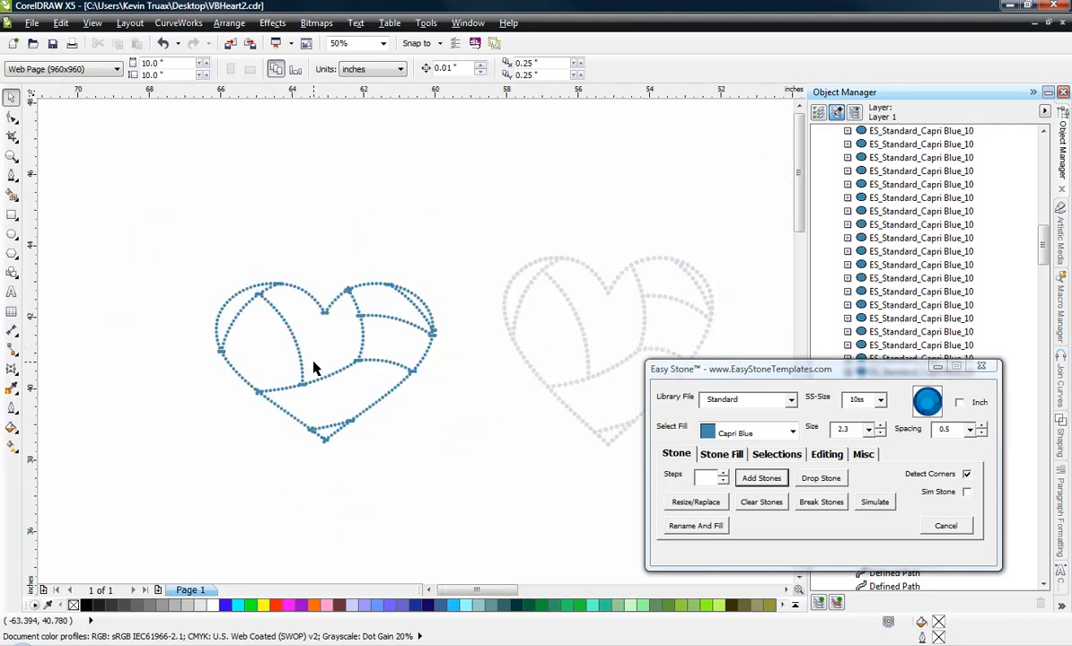
left_click_drag(169, 245, 467, 480)
scroll(353, 474, "down", 2)
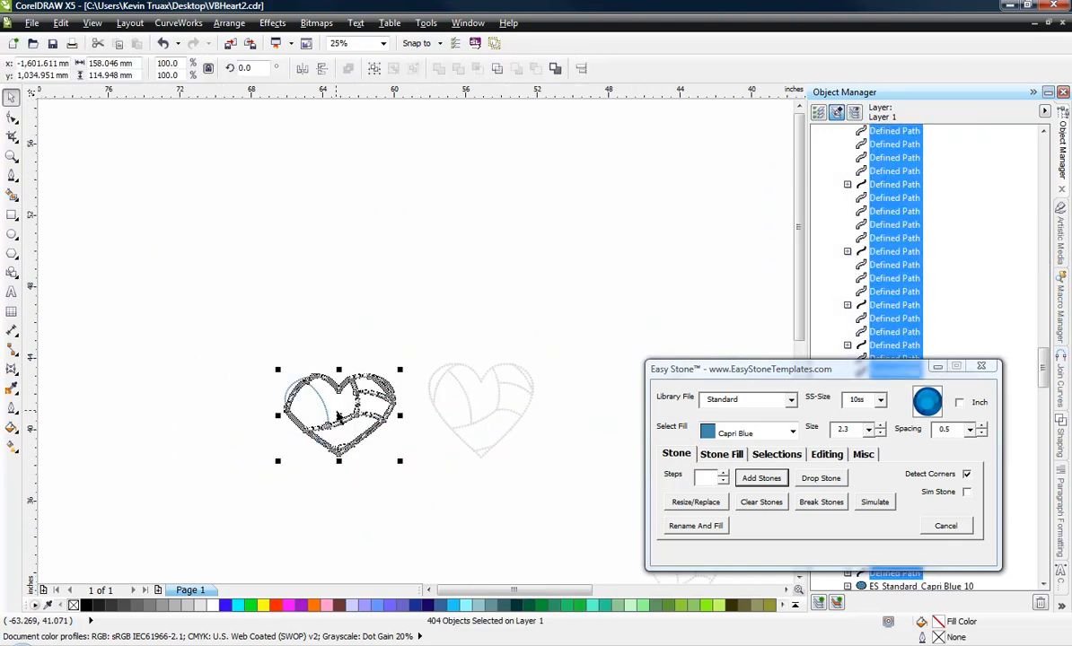
left_click_drag(339, 416, 342, 289)
right_click(342, 289)
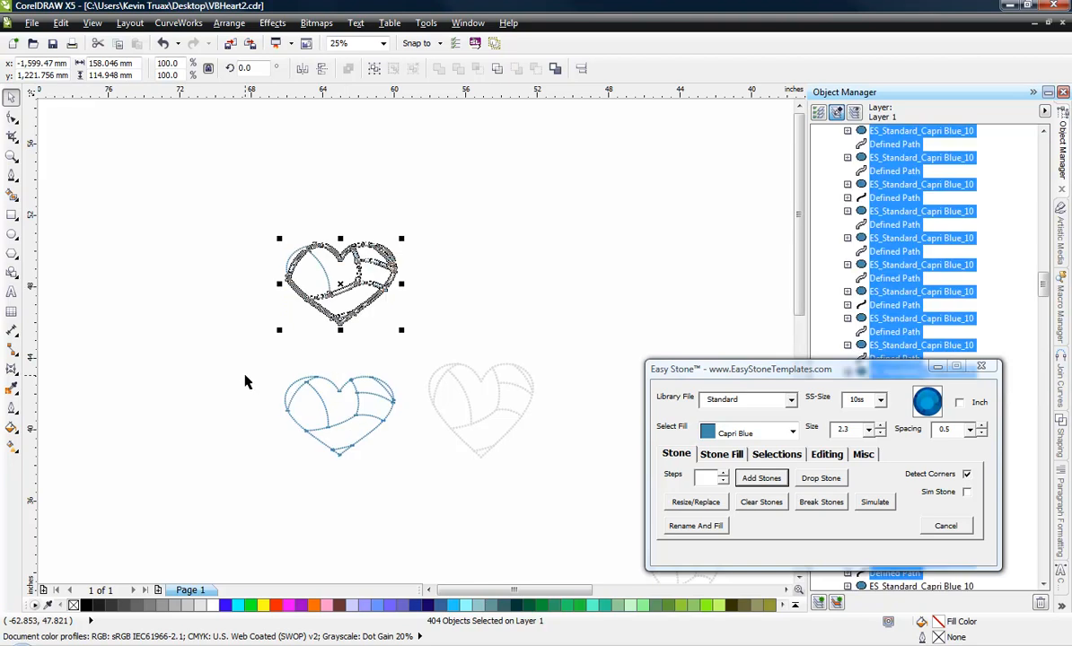
left_click(244, 381)
Step: Select the entire upper blue heart copy and apply Break Stones to it
scroll(334, 270, "up", 2)
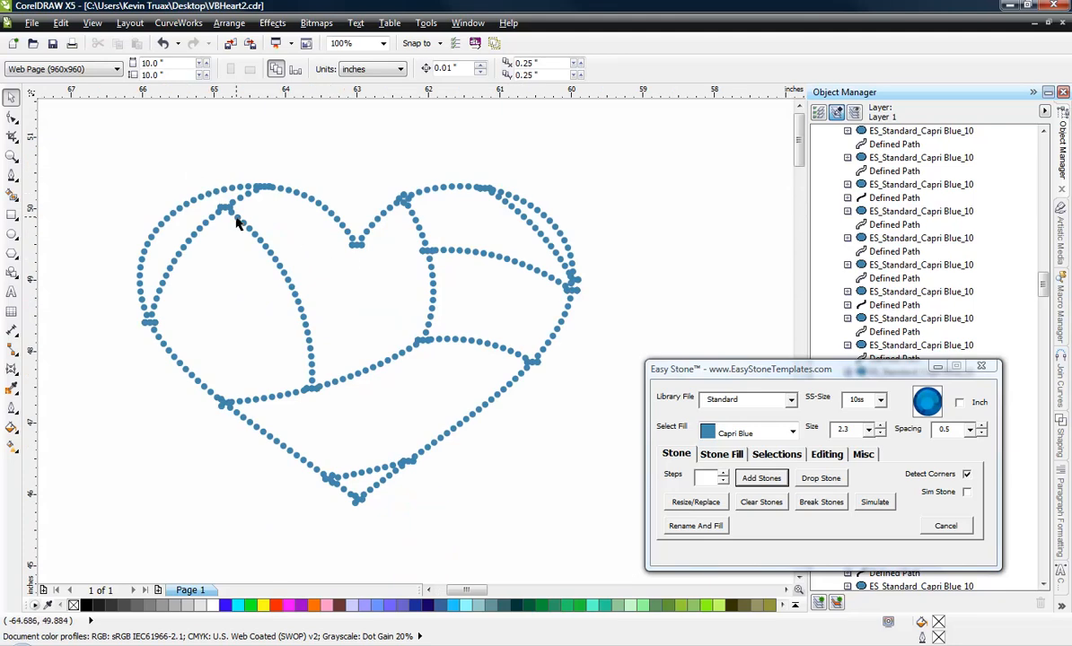
scroll(235, 217, "down", 1)
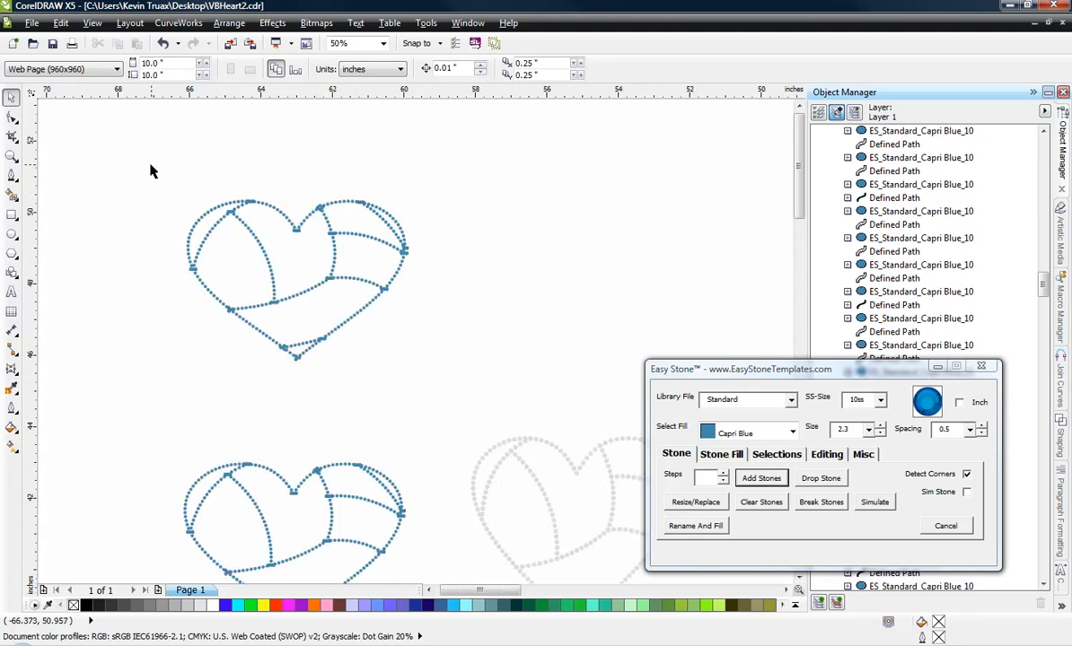
left_click_drag(148, 165, 441, 390)
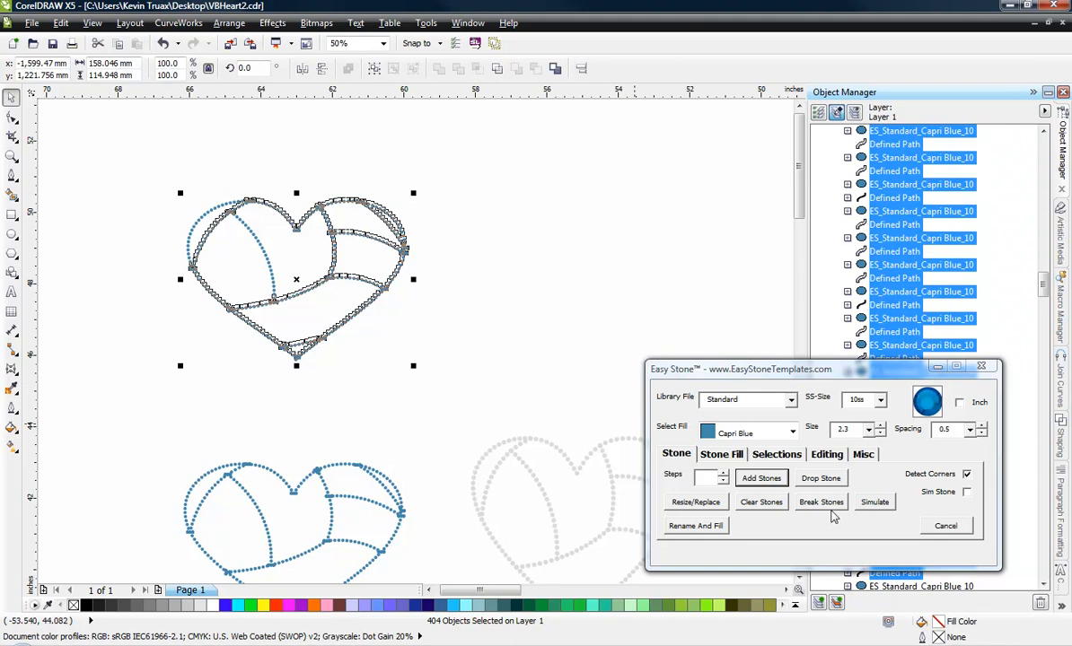
left_click(821, 503)
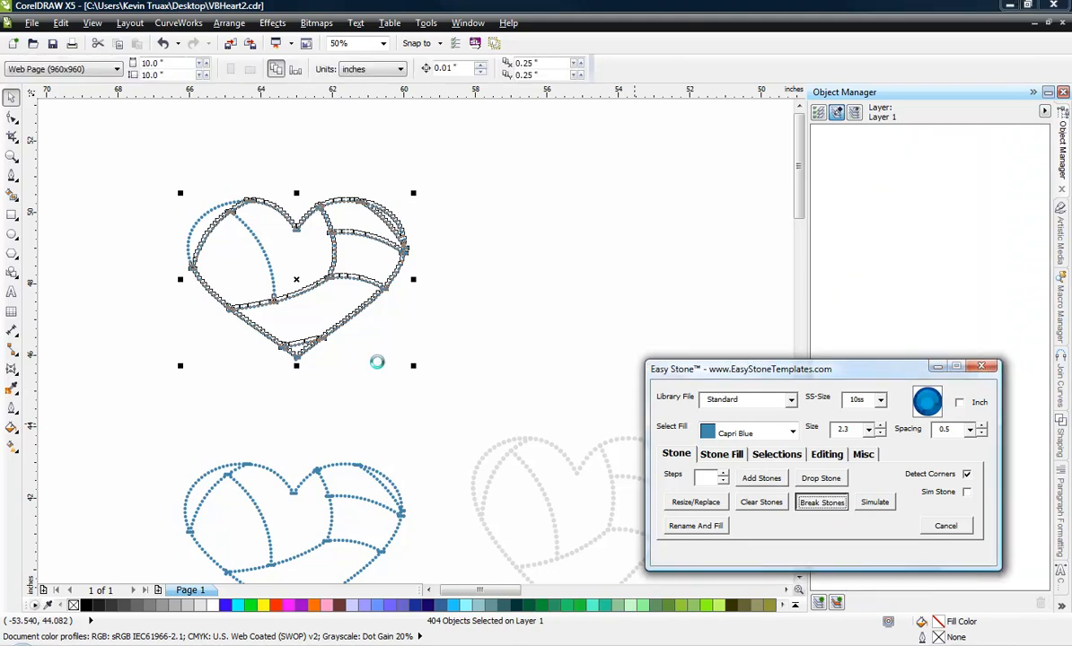
left_click(373, 385)
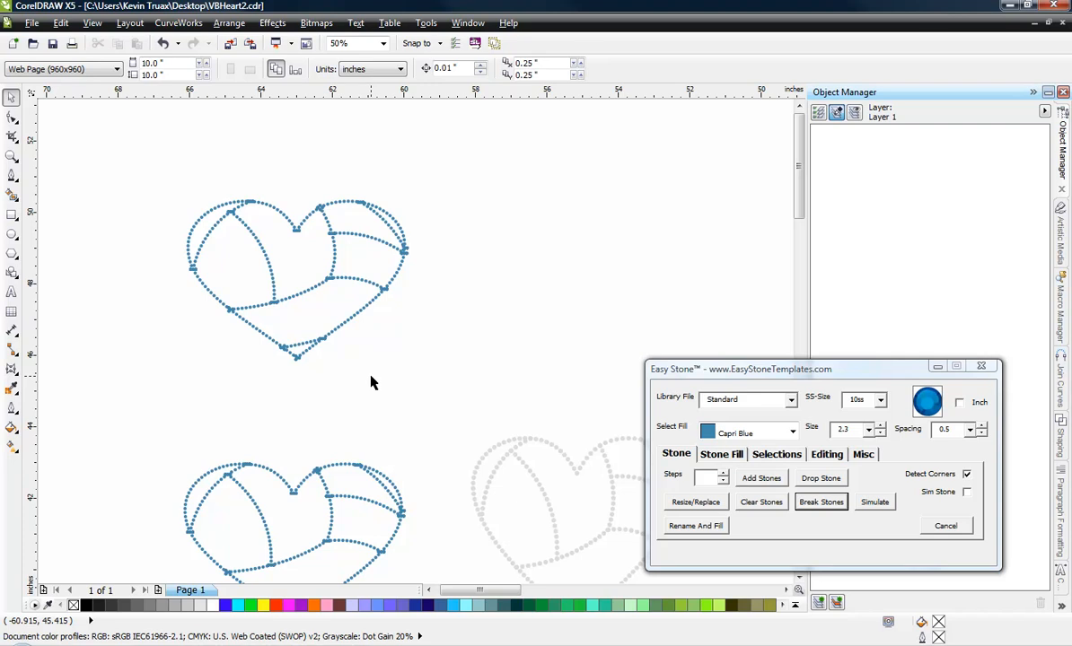
Step: Place another duplicate of the lower blue heart up and to the left of the two blue hearts
scroll(371, 378, "down", 3)
scroll(341, 411, "up", 1)
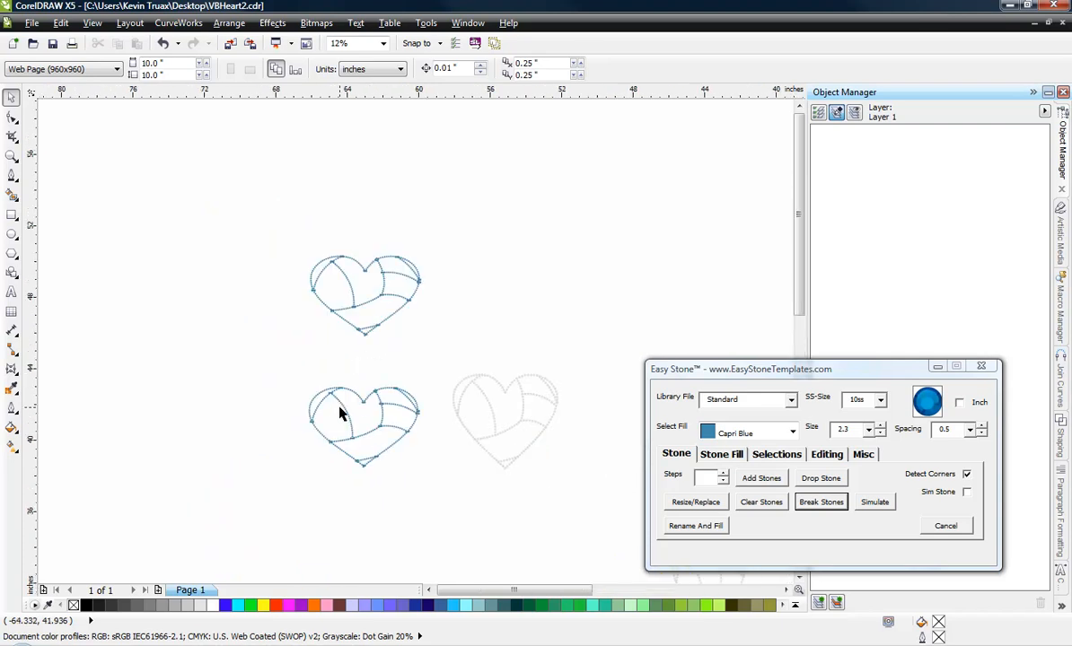
scroll(341, 412, "up", 2)
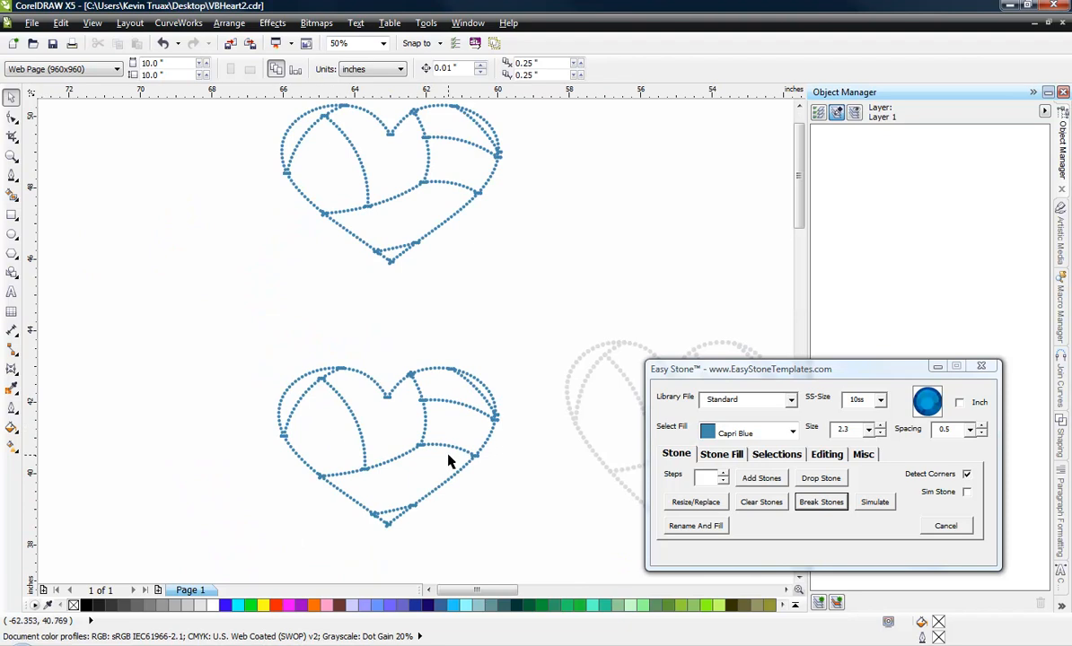
scroll(449, 460, "down", 1)
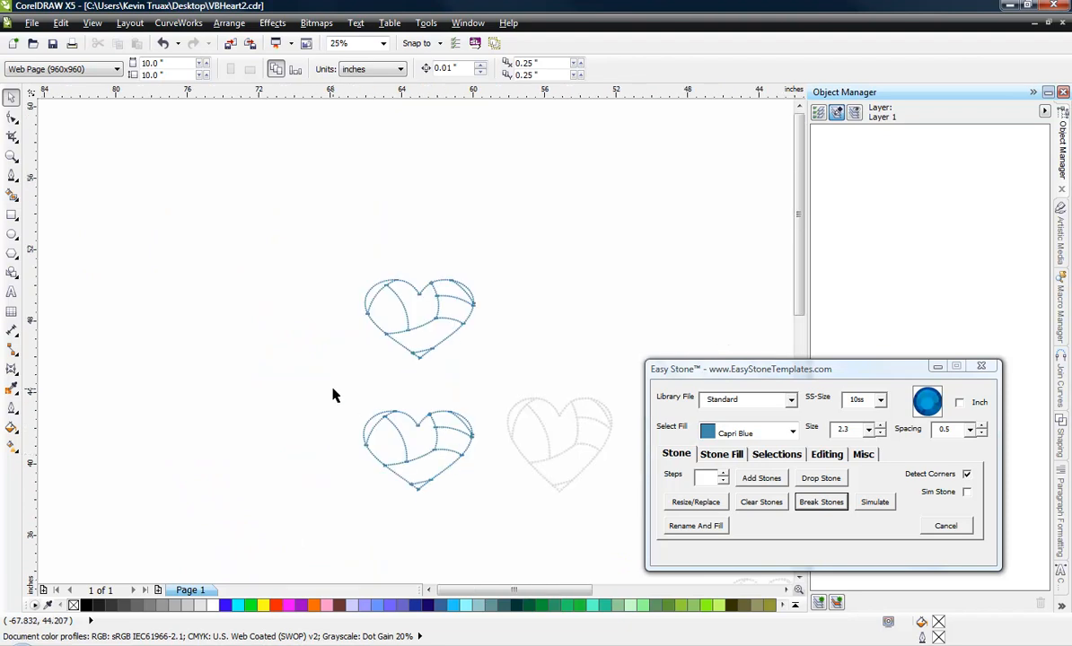
left_click_drag(335, 392, 475, 514)
left_click(401, 449)
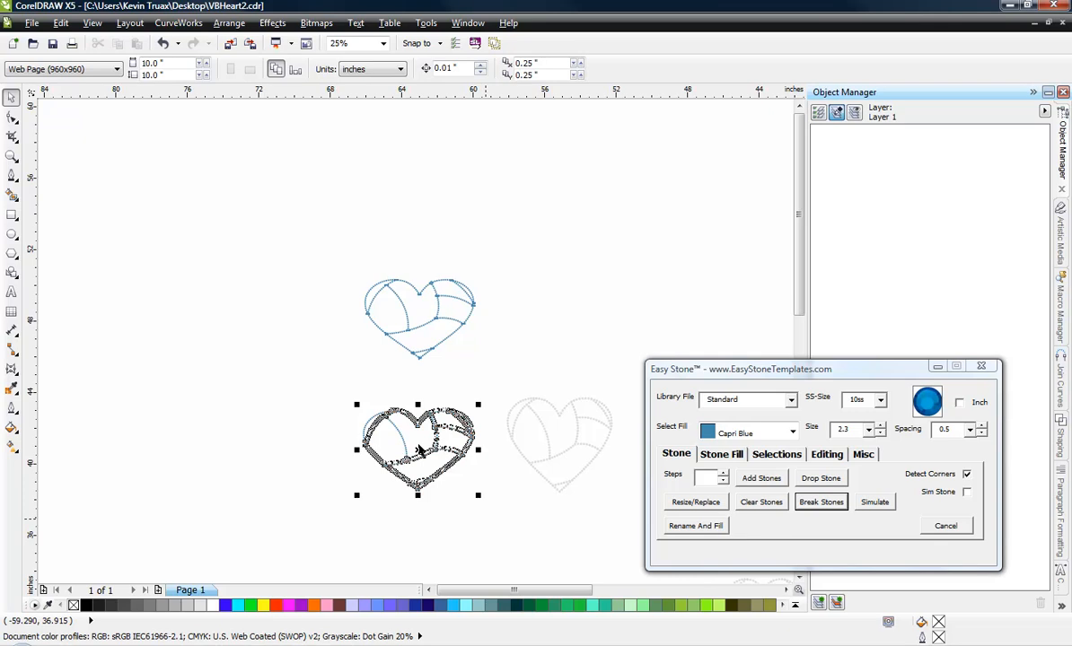
left_click_drag(386, 420, 254, 385)
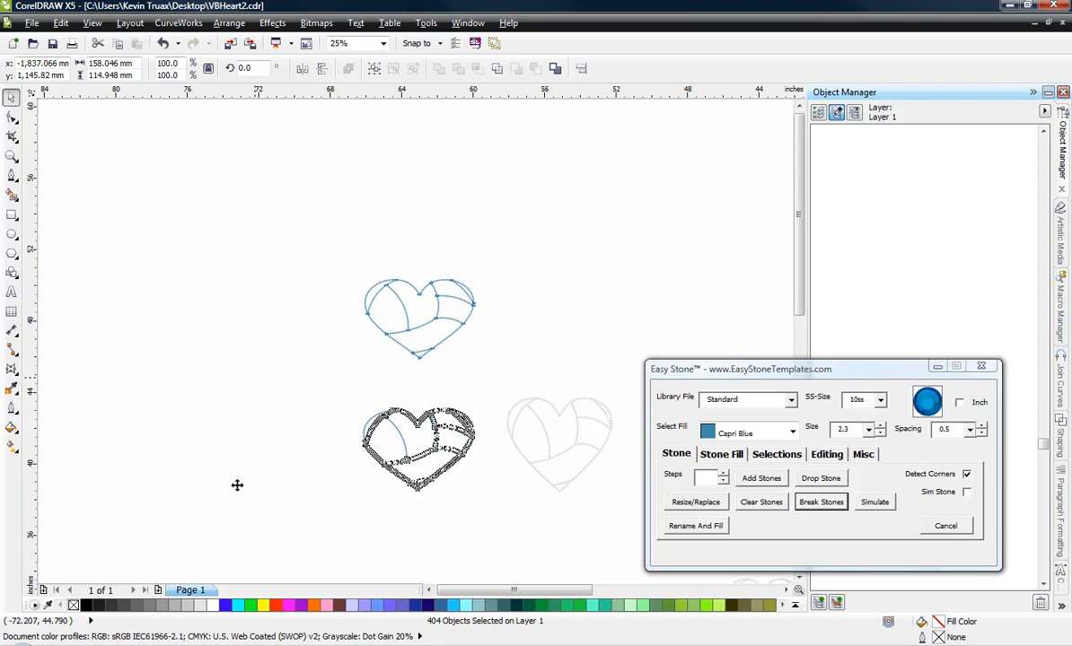
left_click(234, 483)
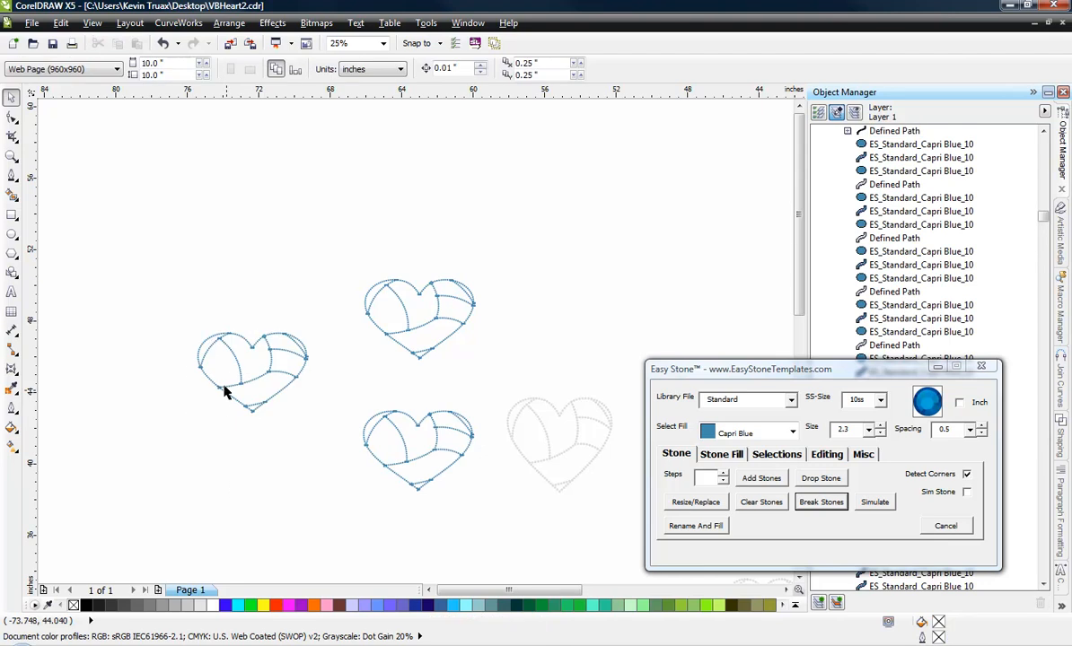
Step: Select the whole left heart copy and clear its stones
scroll(224, 383, "up", 2)
left_click_drag(73, 139, 596, 554)
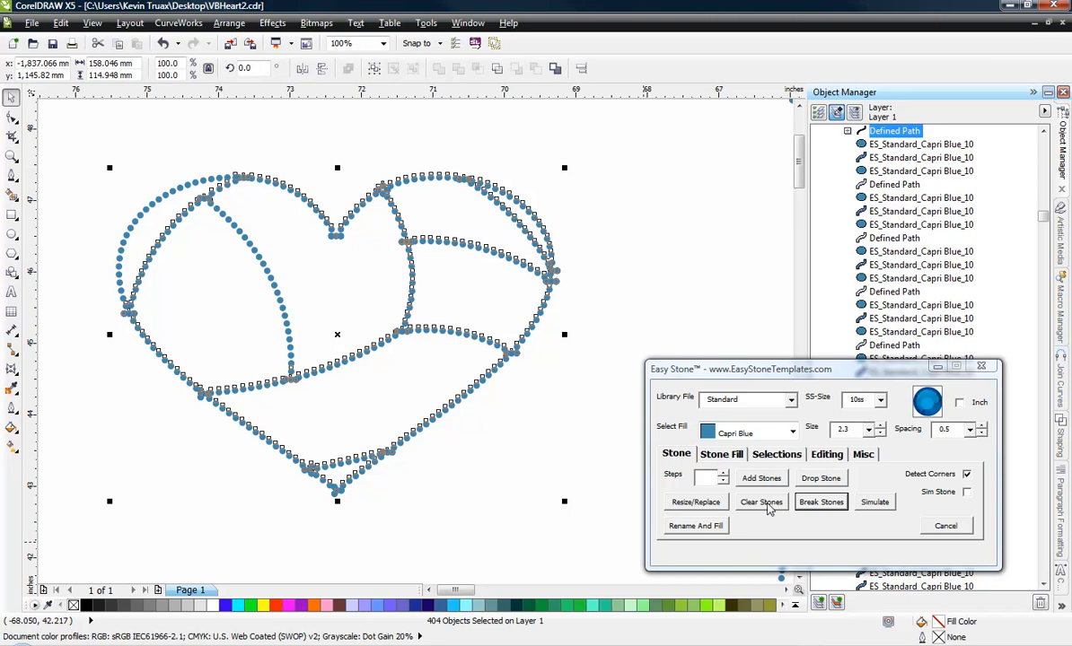
left_click(767, 506)
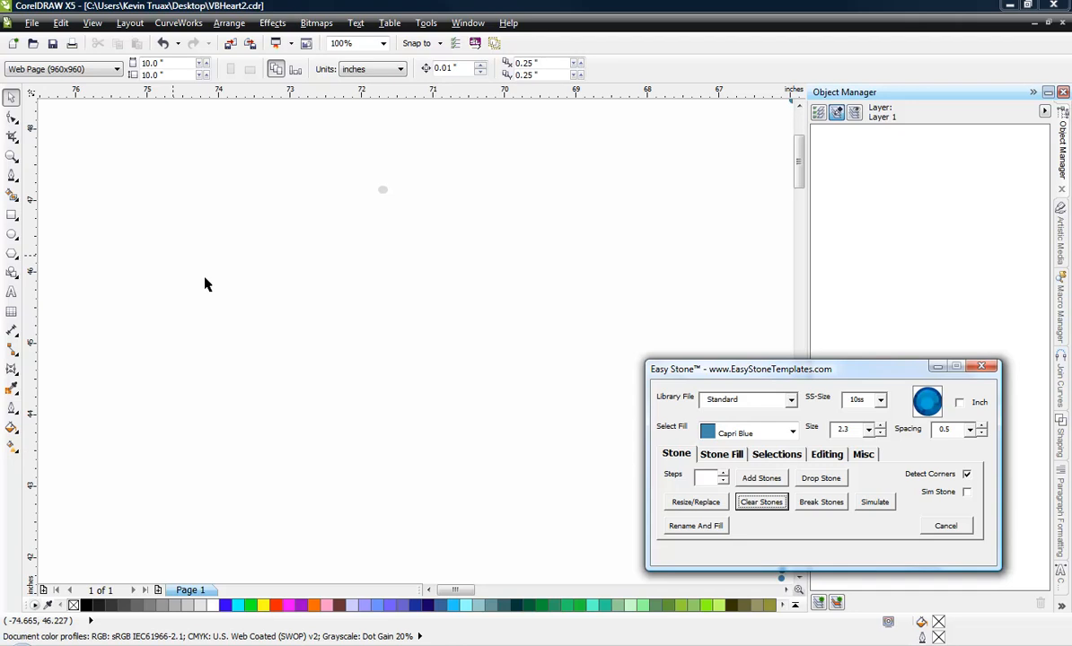
Step: Give all the remaining paths of the cleared left heart a black outline
scroll(419, 288, "down", 1)
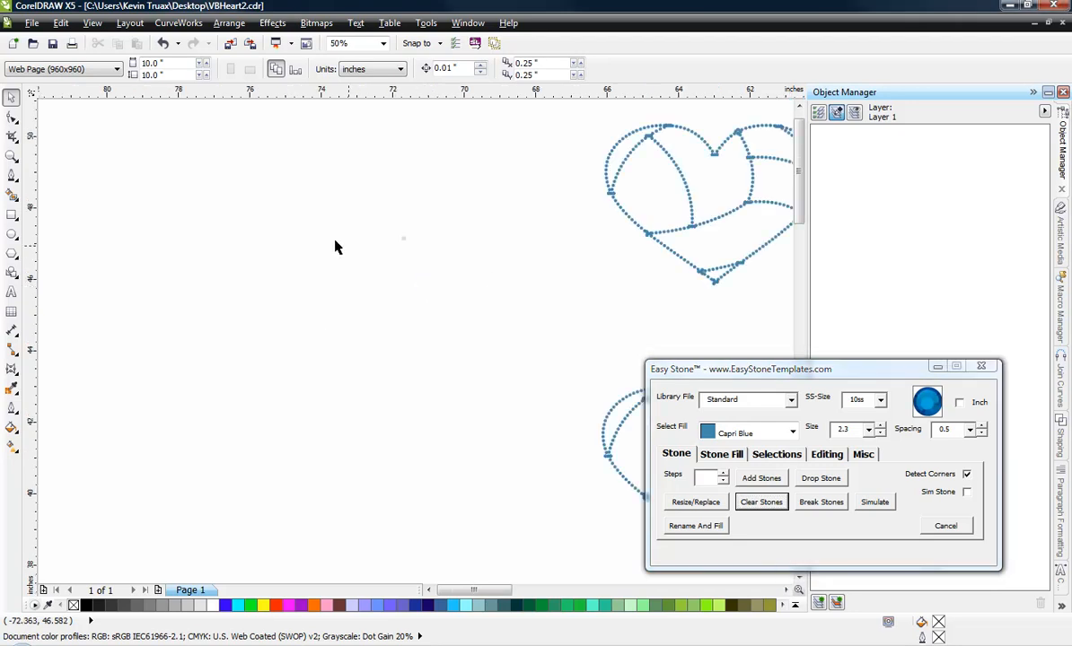
left_click_drag(210, 170, 492, 446)
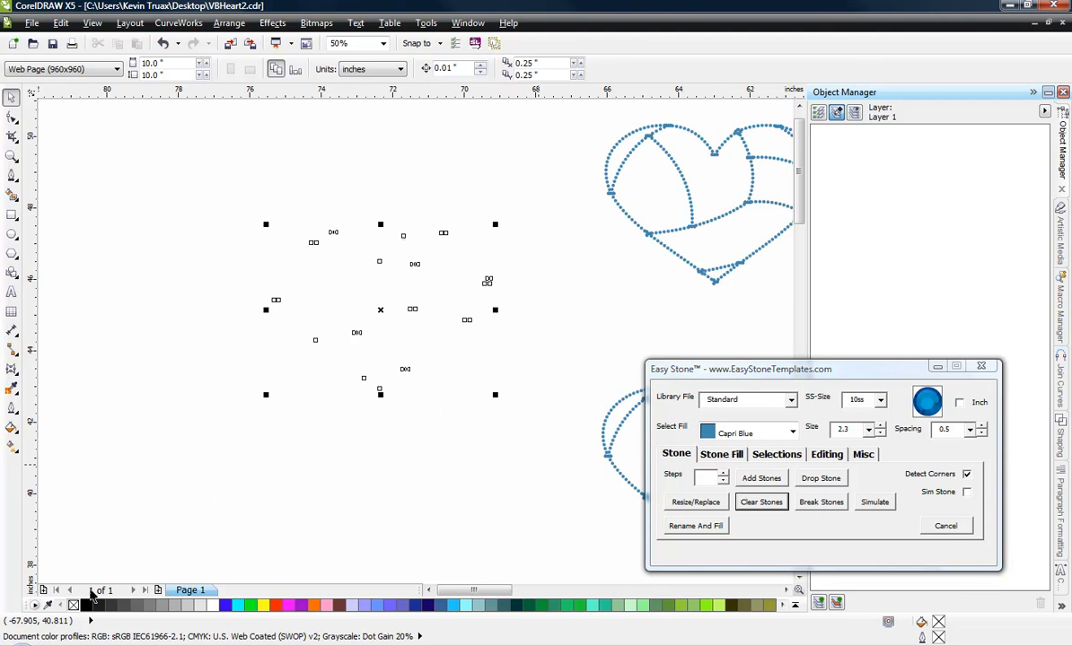
right_click(86, 605)
left_click(232, 509)
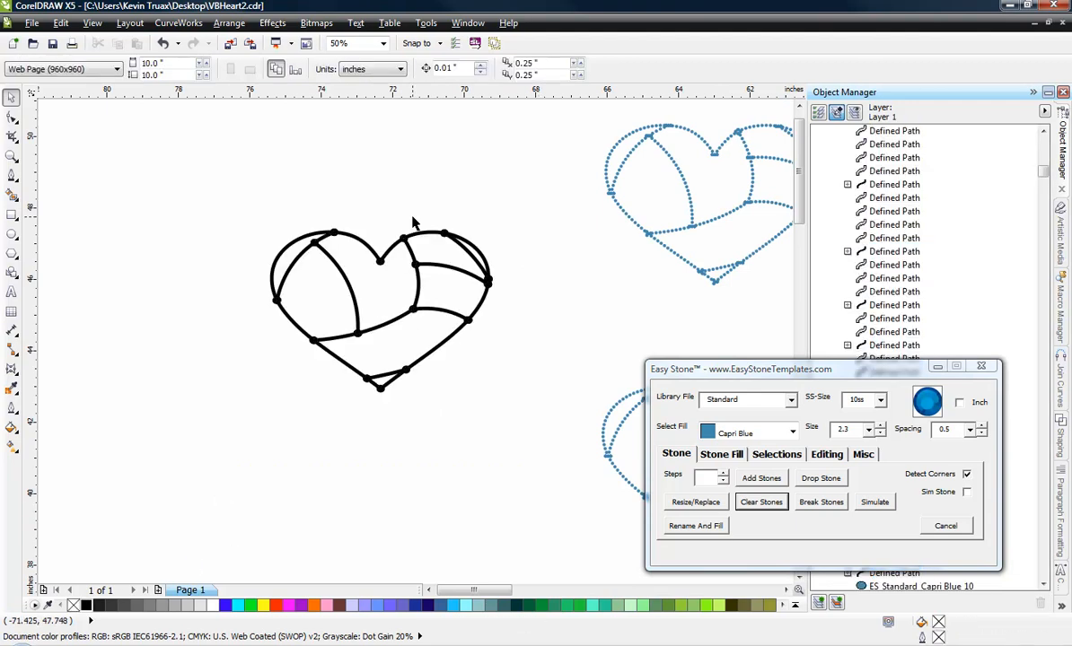
Step: Display the drawing in Wireframe view
scroll(411, 259, "up", 2)
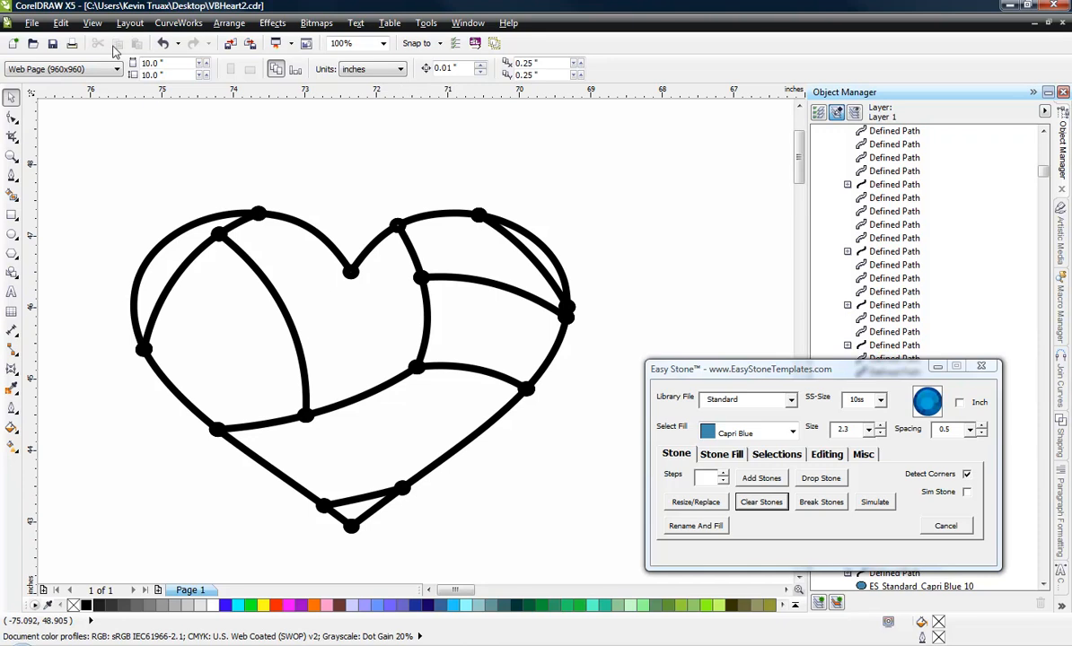
left_click(94, 23)
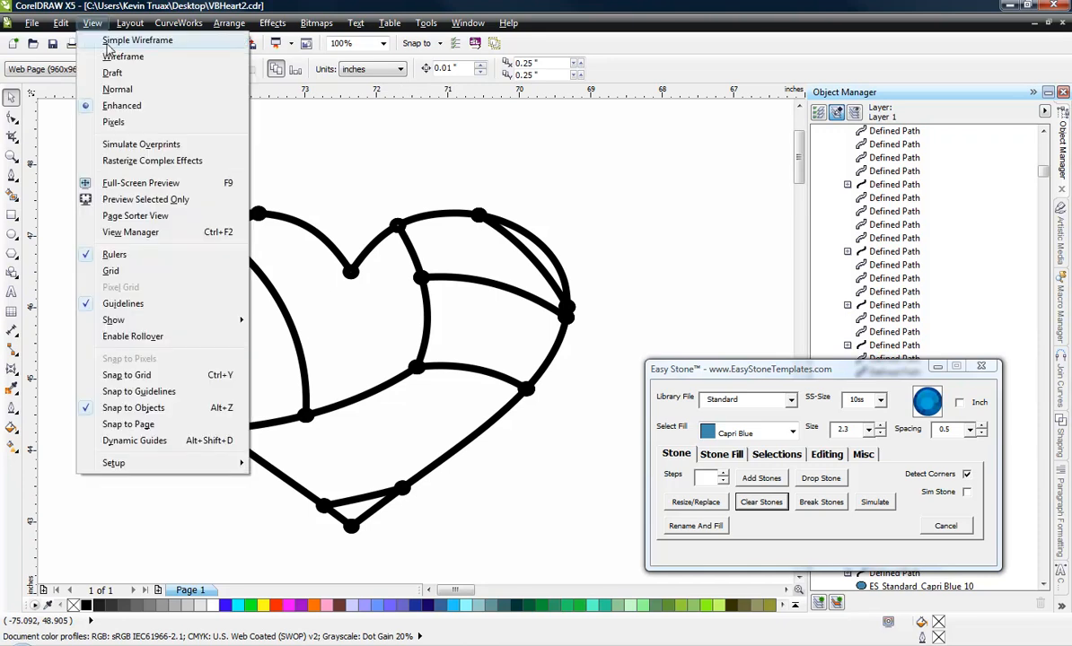
left_click(107, 53)
Step: Pull two leftover circle arcs away from the junction at the top of the heart's left lobe, and delete them all
scroll(259, 226, "up", 2)
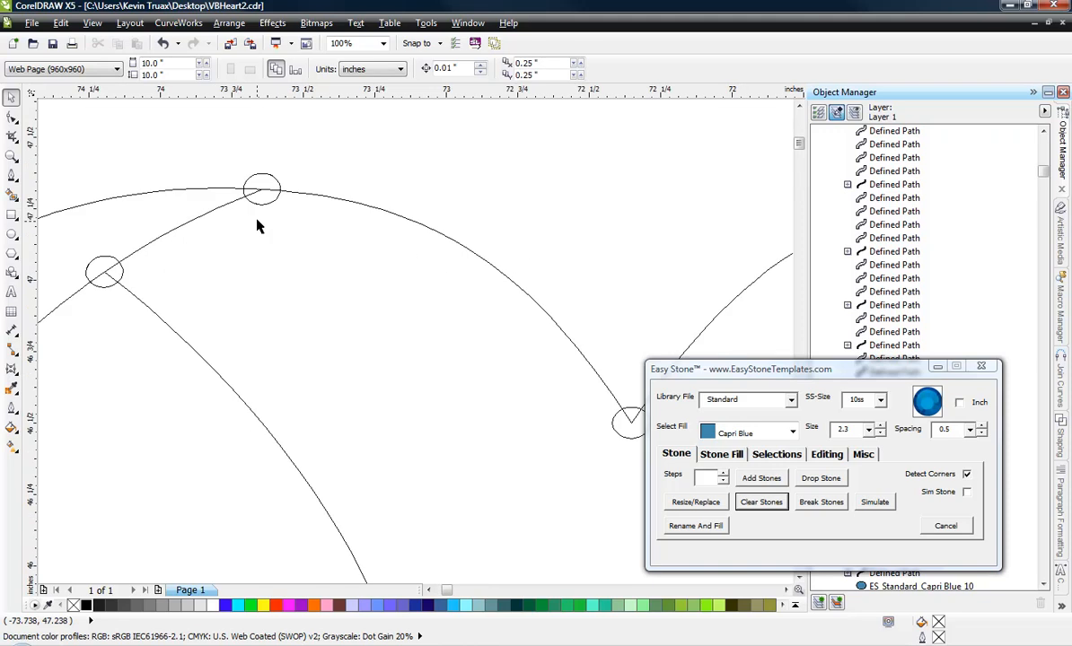
left_click(260, 179)
left_click_drag(260, 176, 261, 148)
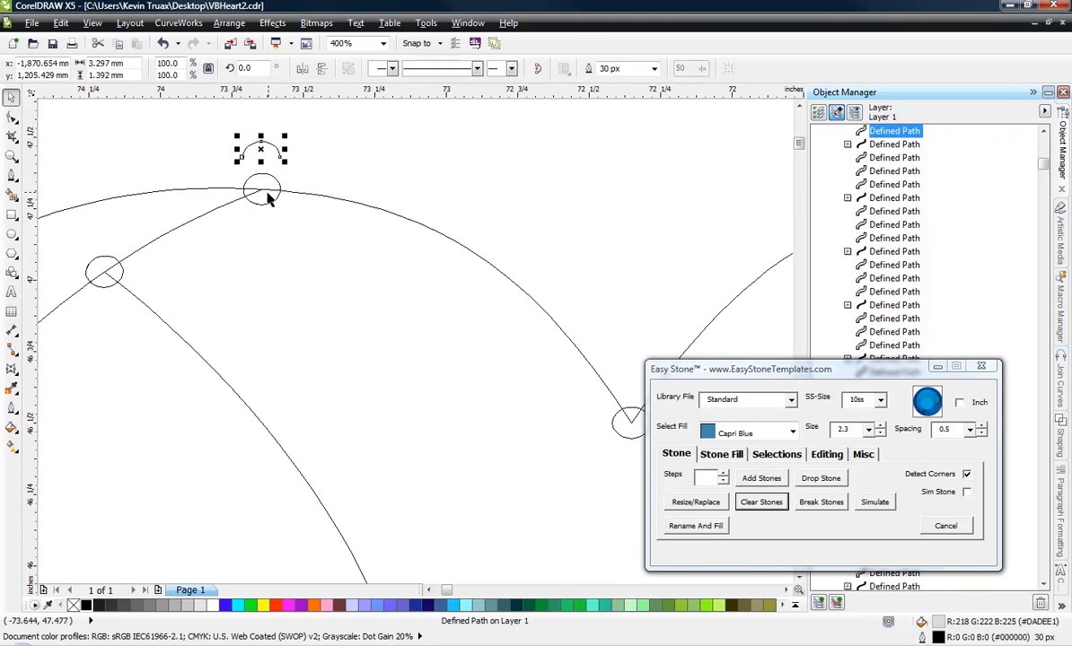
left_click_drag(264, 204, 366, 147)
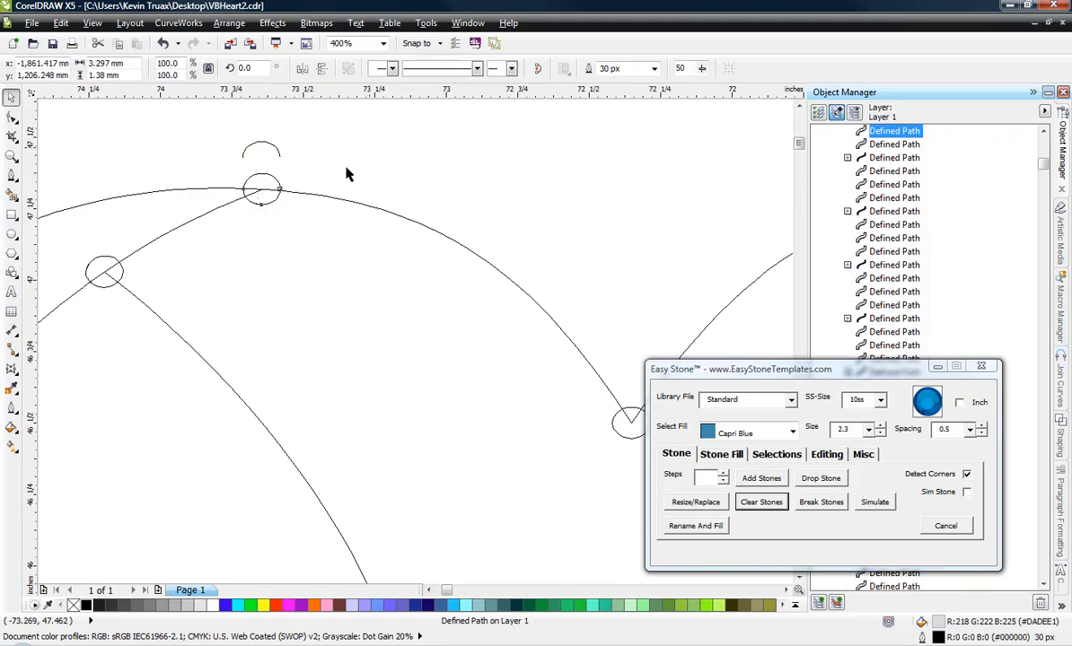
left_click(203, 177)
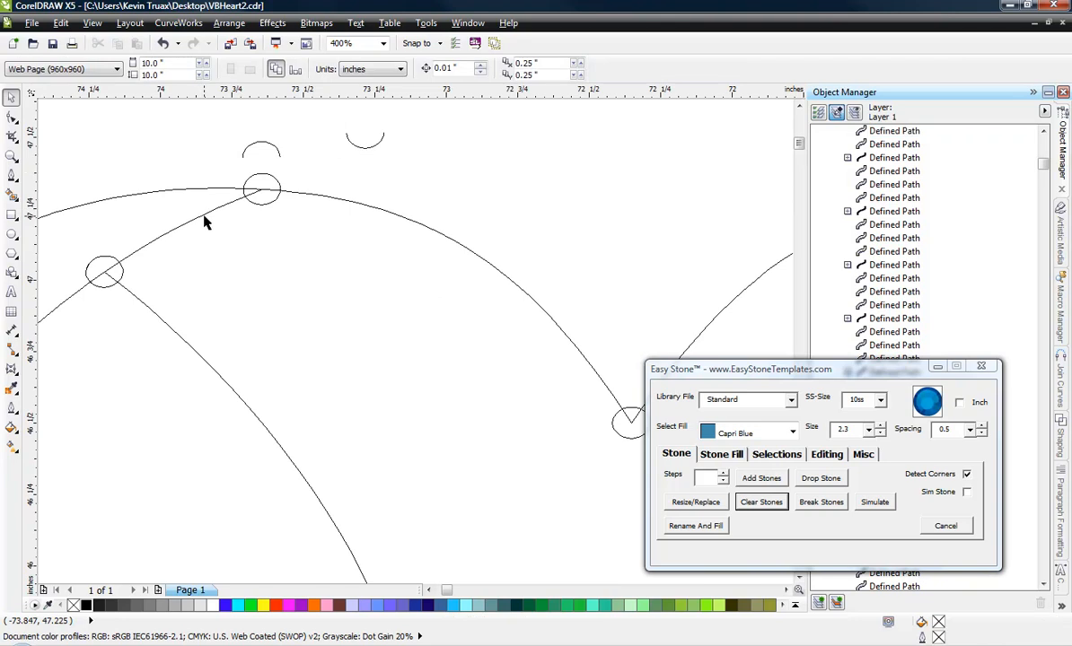
scroll(205, 217, "down", 1)
left_click_drag(176, 143, 297, 227)
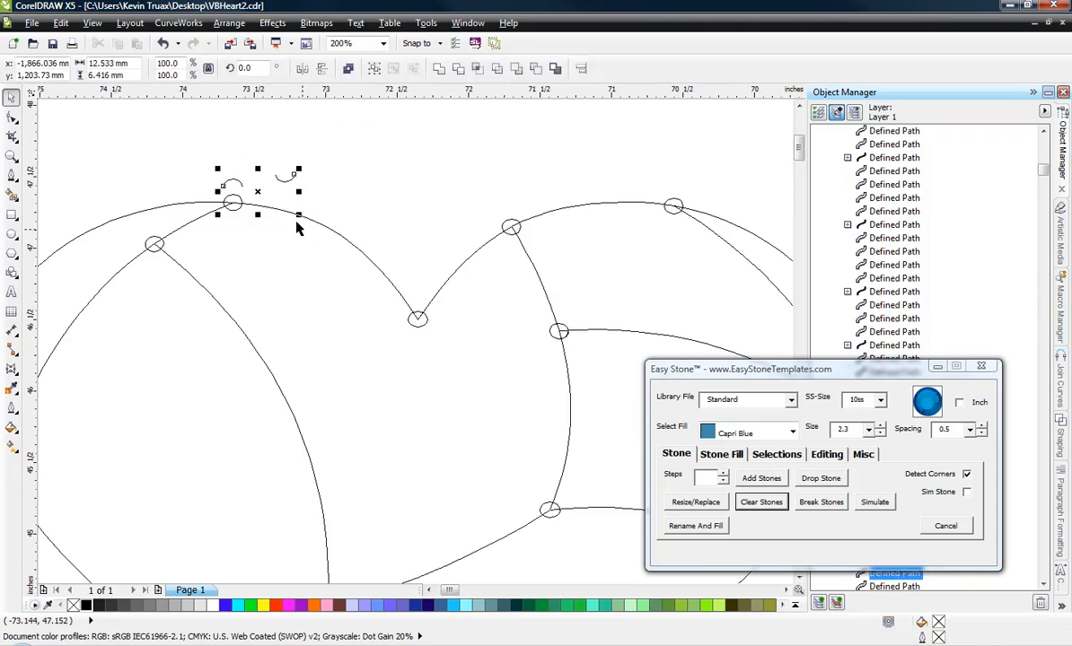
key("Delete")
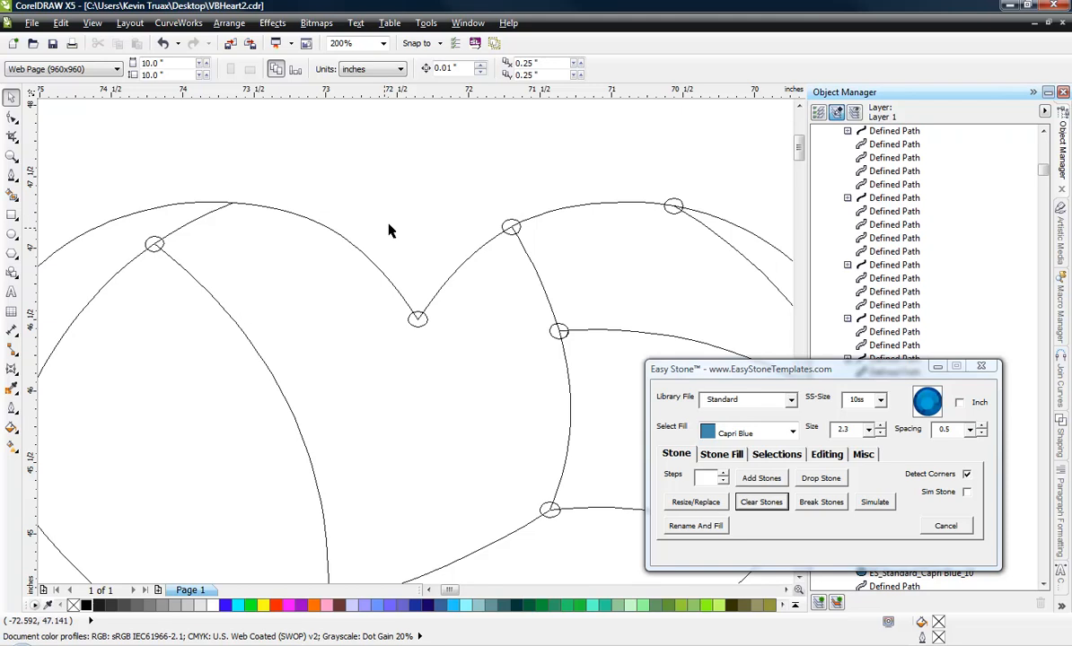
Step: Delete the leftover circles at the heart's centre notch and at the two upper junctions of the right lobe's inner curve
left_click_drag(382, 291, 434, 396)
key("Delete")
left_click_drag(454, 161, 531, 236)
key("Delete")
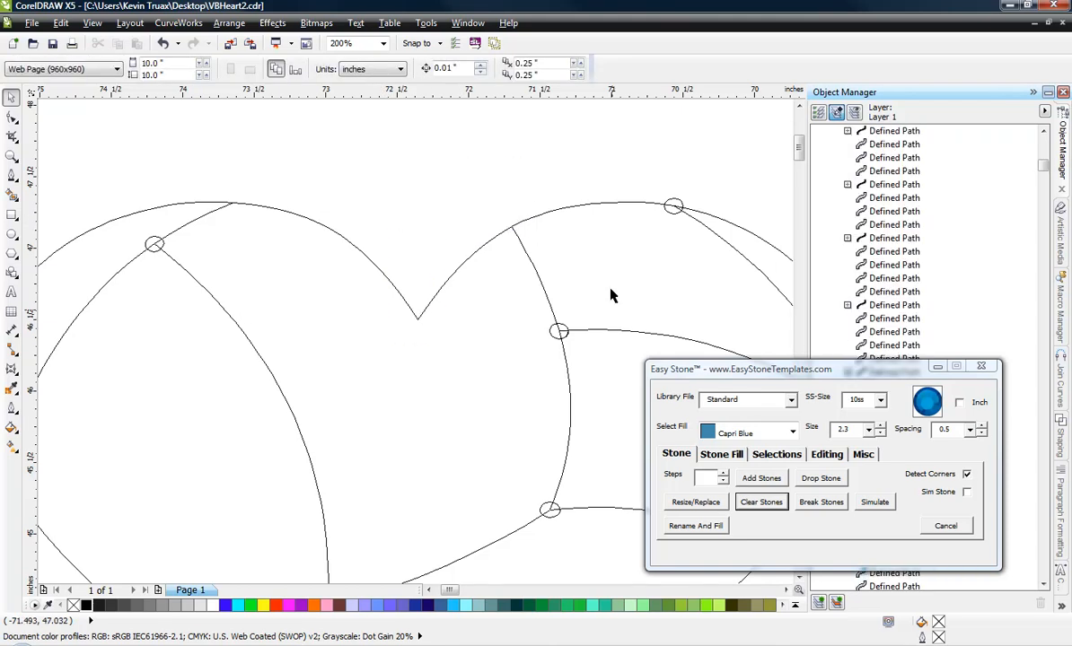
left_click_drag(586, 313, 529, 363)
key("Delete")
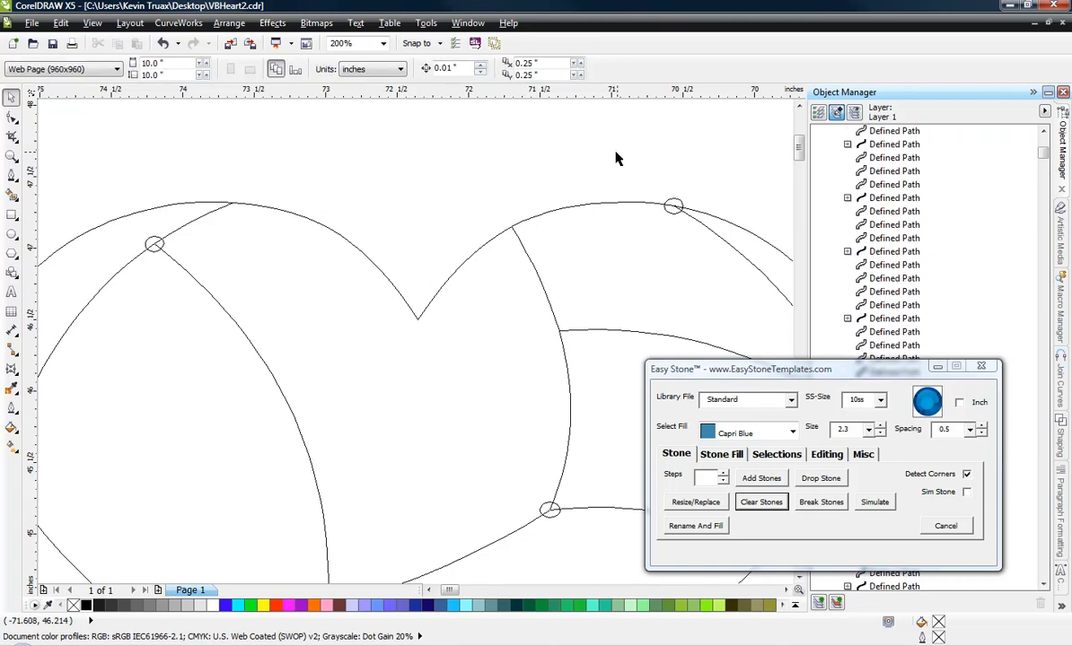
Step: Delete the circles atop the right lobe, at the lower end of its inner curve, and at the left panel's upper junction
left_click_drag(616, 149, 698, 234)
key("Delete")
left_click_drag(521, 476, 605, 550)
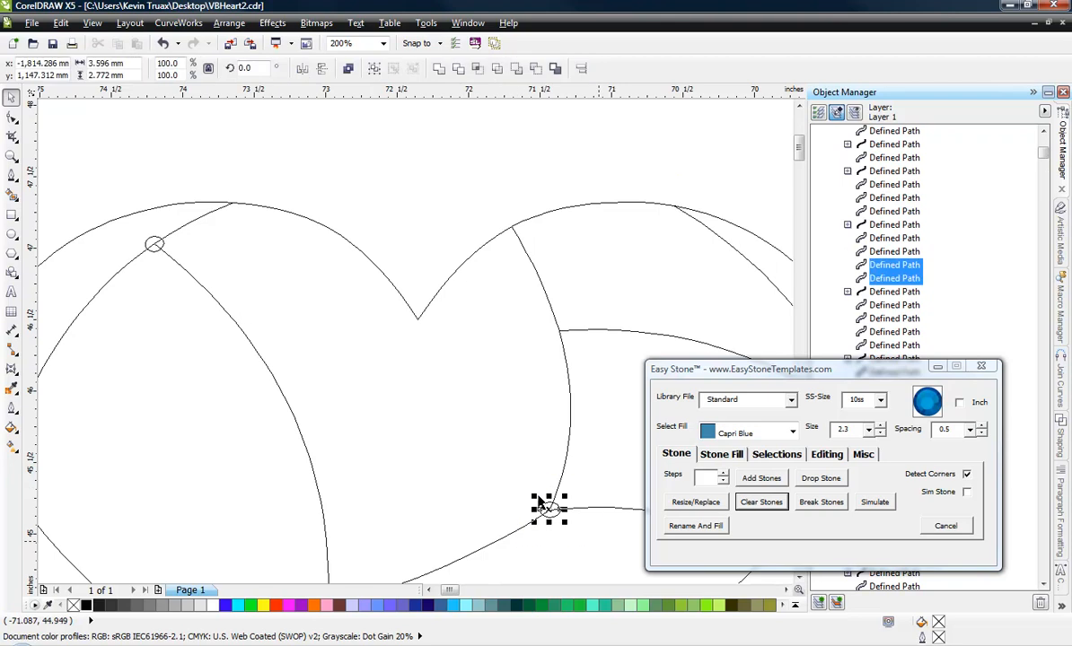
key("Delete")
mouse_move(122, 221)
left_mouse_down()
mouse_move(143, 252)
mouse_move(193, 269)
mouse_move(151, 220)
mouse_move(126, 211)
left_mouse_up()
left_click(220, 265)
key("Delete")
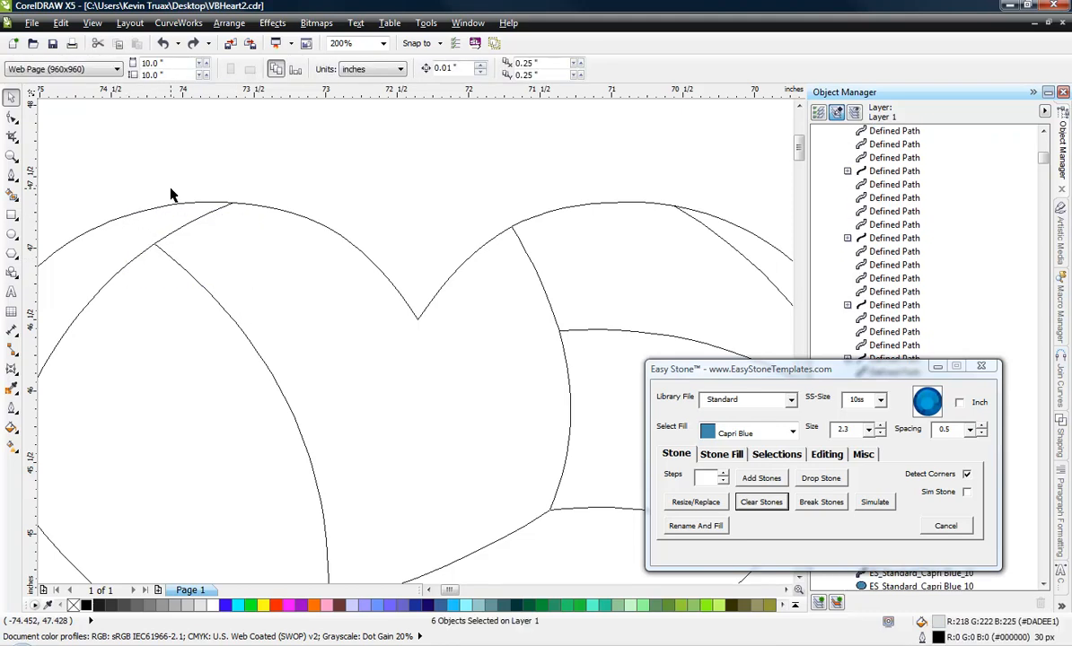
Step: Try to delete both adjacent circles at the heart's right edge in a single selection
scroll(292, 205, "down", 2)
scroll(509, 288, "up", 2)
left_click_drag(579, 243, 480, 330)
key("Delete")
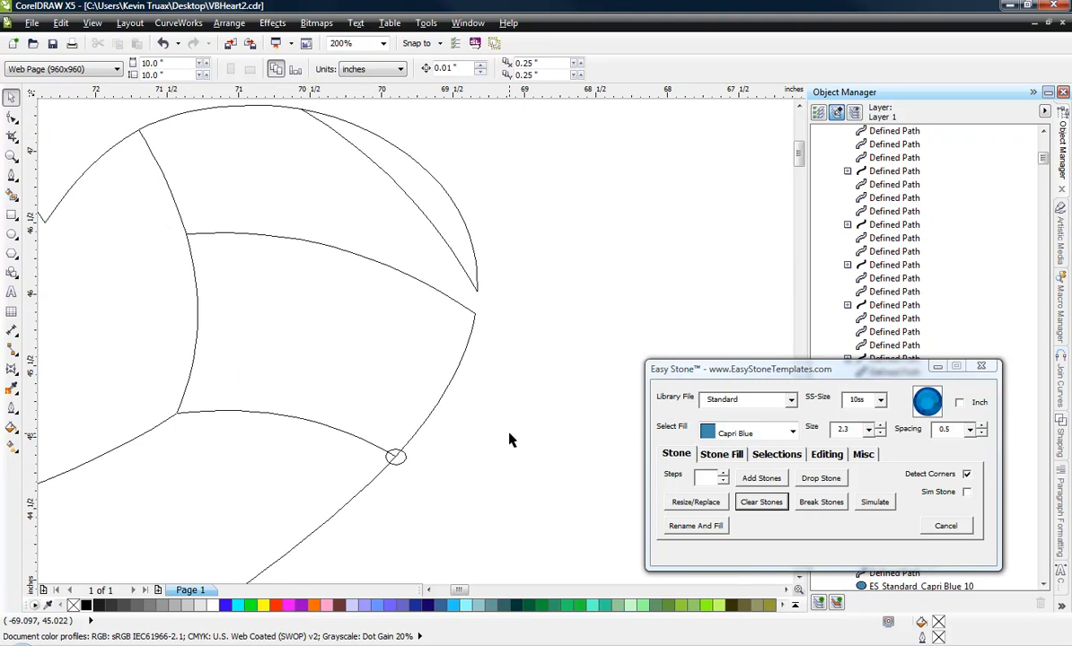
key("ctrl+z")
left_click(493, 406)
Step: Delete the two adjacent circles at the heart's right edge one at a time, keeping the outline segment between them
scroll(495, 298, "up", 3)
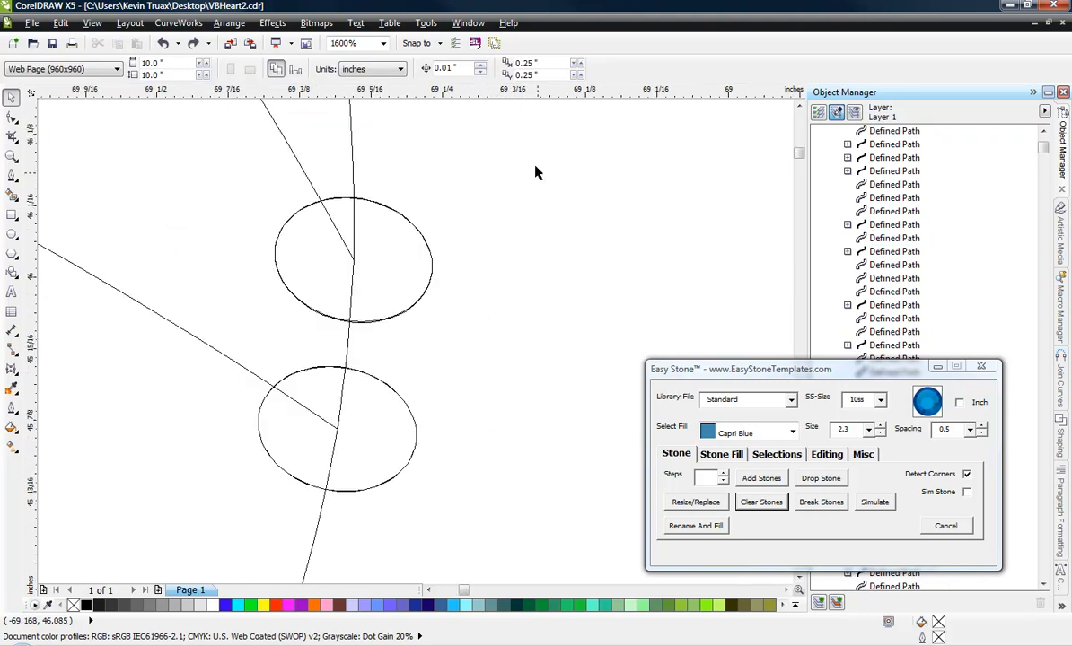
left_click_drag(531, 155, 256, 333)
key("Delete")
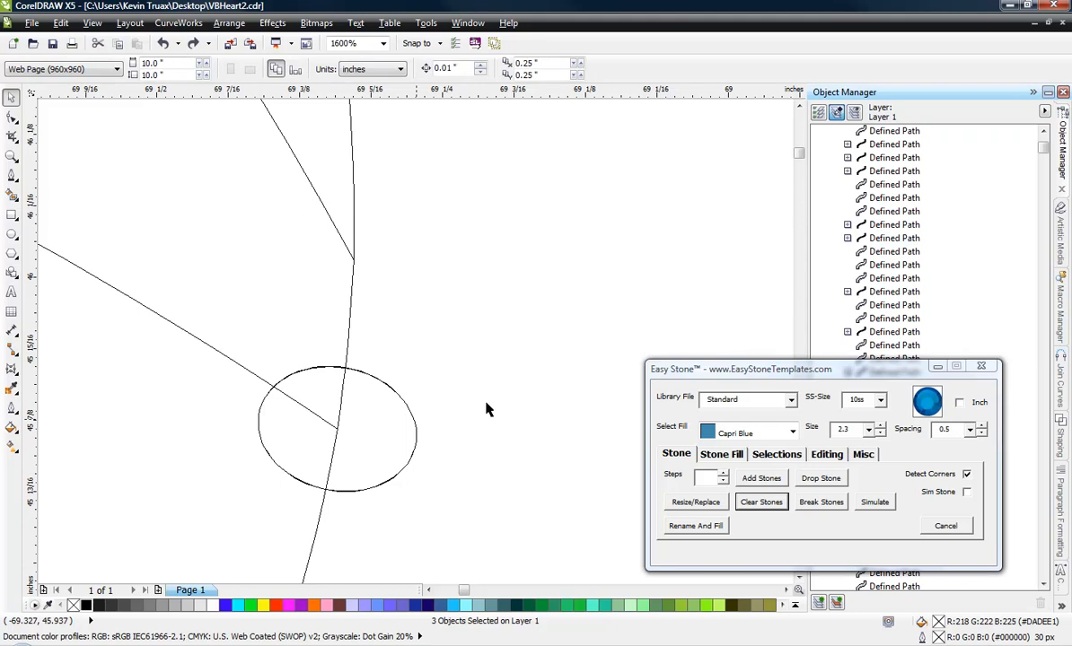
left_click_drag(521, 324, 228, 526)
key("Delete")
Step: Delete the leftover circle where the lowest right stripe meets the heart's outline
scroll(450, 253, "down", 3)
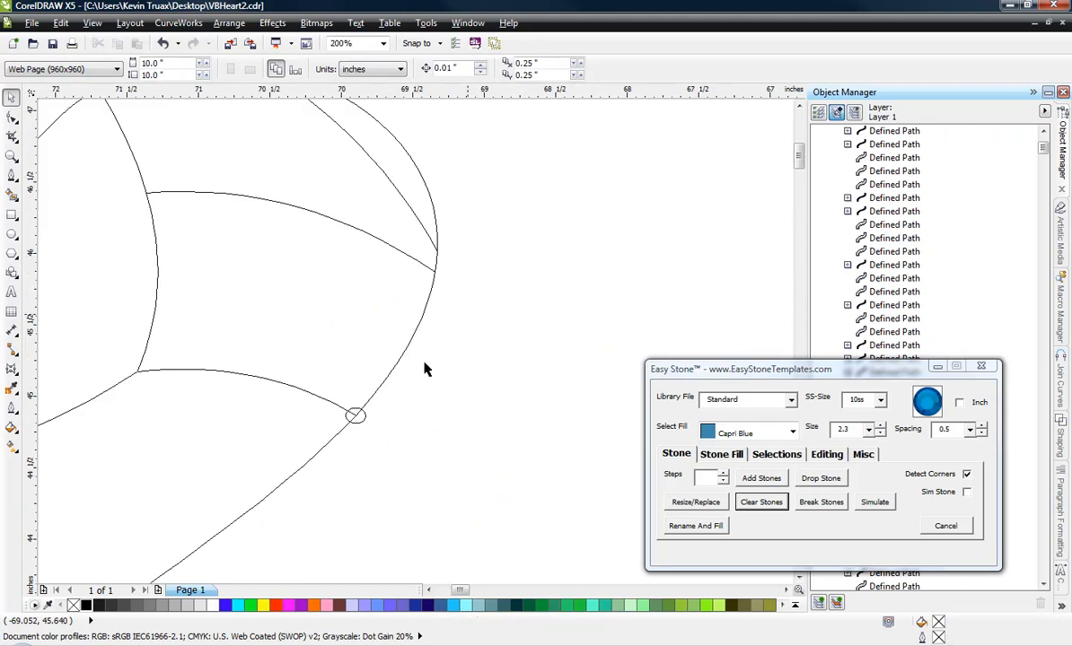
left_click_drag(453, 352, 309, 467)
key("Delete")
Step: Delete the circles on the long lower curve at the left panel's base and at the lower-left outline junction
scroll(476, 390, "down", 1)
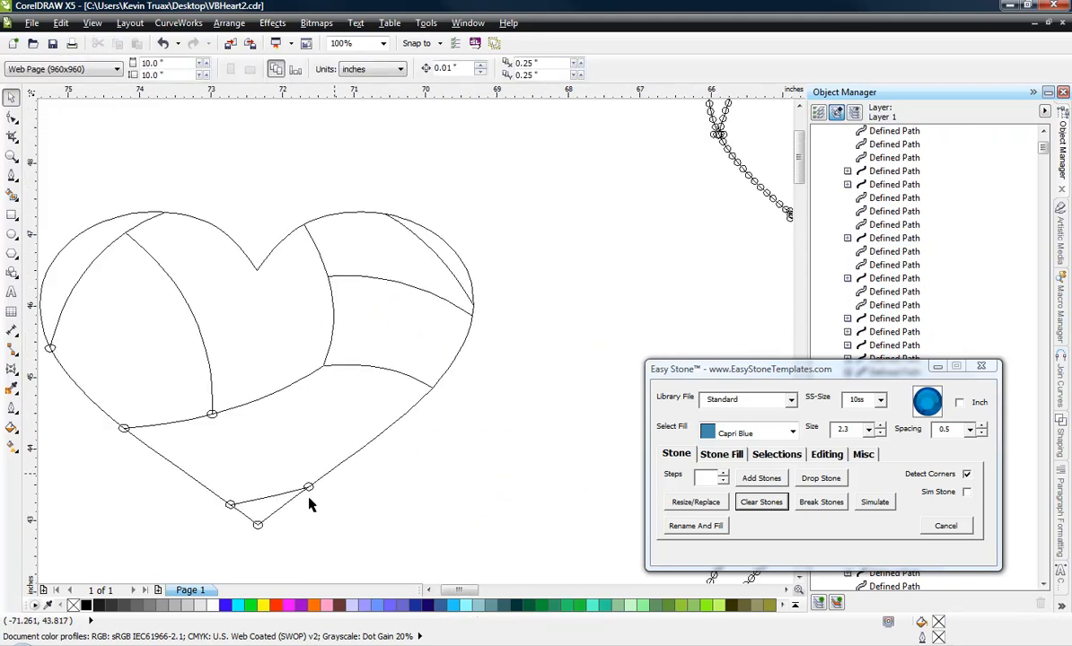
scroll(137, 430, "up", 1)
left_click_drag(247, 443, 330, 363)
key("Delete")
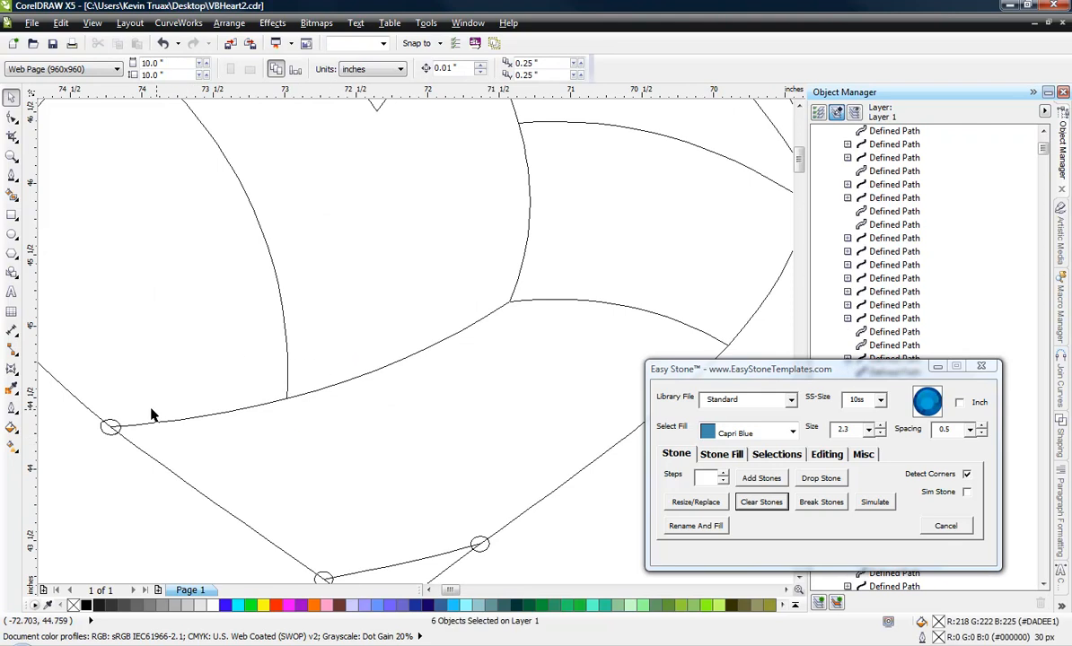
left_click_drag(163, 371, 72, 471)
key("Delete")
Step: Delete the three leftover circles around the heart's bottom tip
scroll(242, 422, "down", 1)
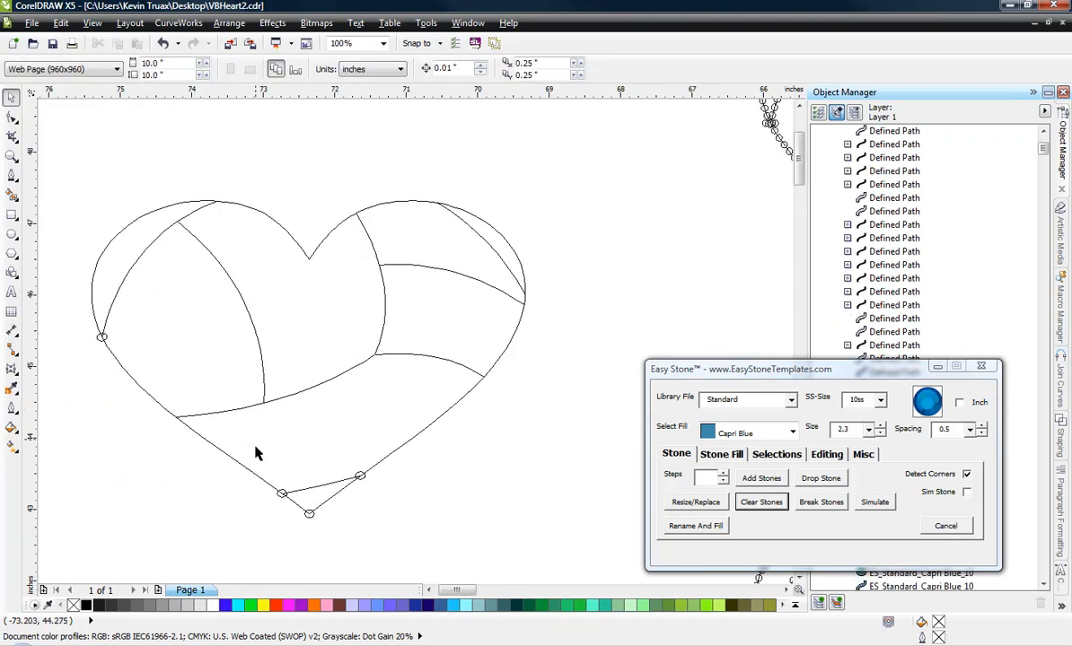
scroll(274, 495, "up", 1)
left_click_drag(273, 525, 316, 463)
key("Delete")
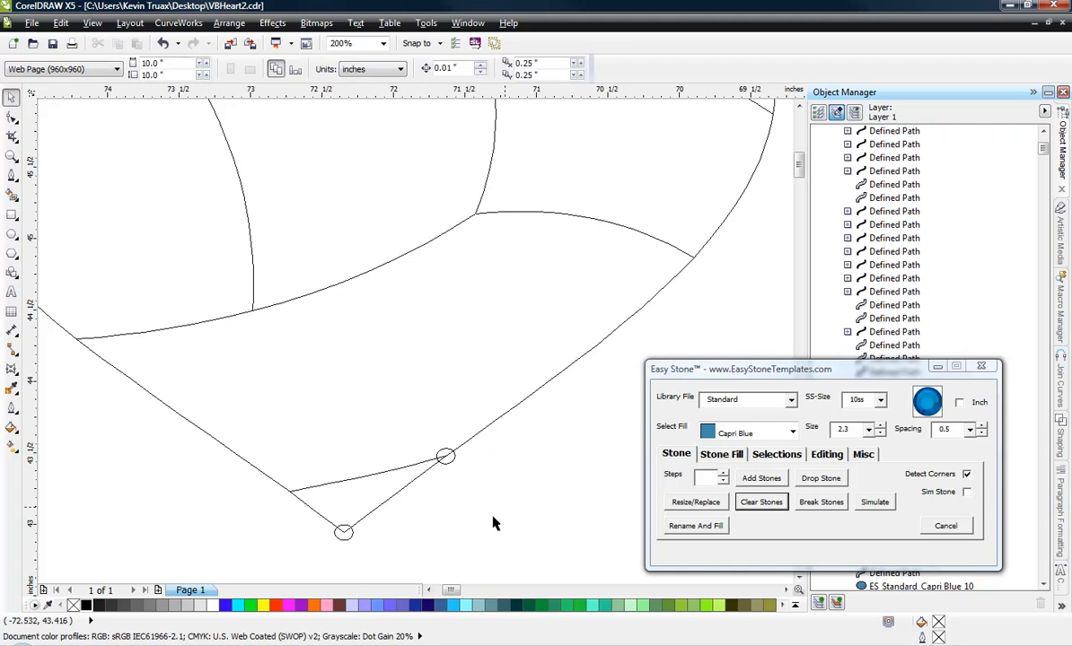
left_click_drag(502, 507, 409, 422)
key("Delete")
left_click_drag(420, 551, 321, 525)
key("Delete")
Step: Delete the last leftover circle at the junction on the heart's left edge
scroll(418, 483, "down", 1)
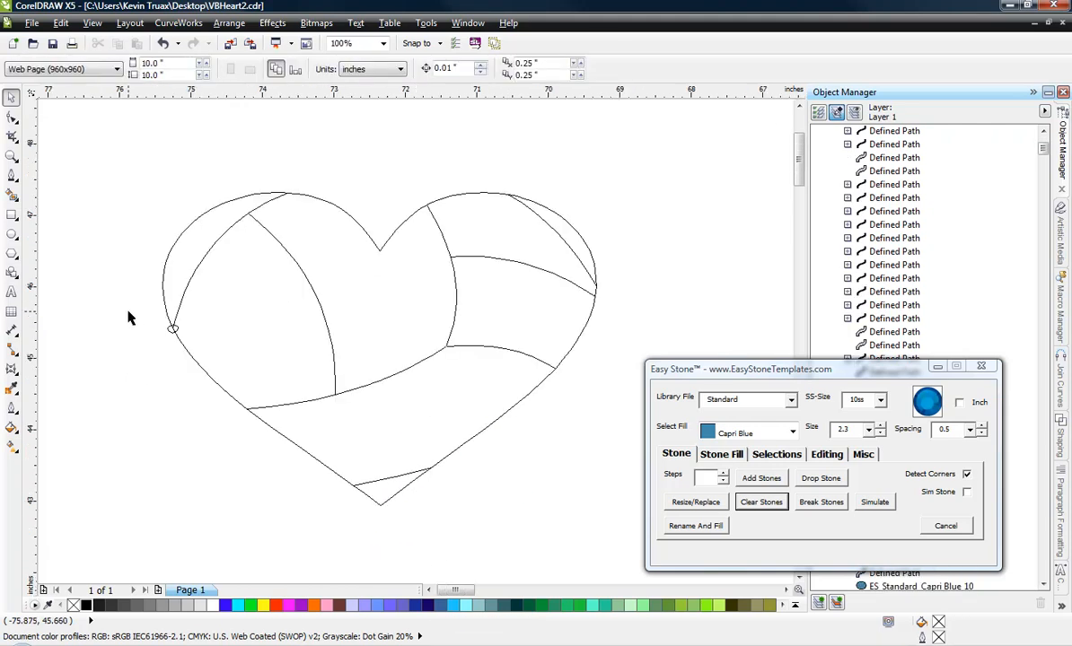
scroll(137, 318, "up", 1)
left_click_drag(132, 303, 266, 371)
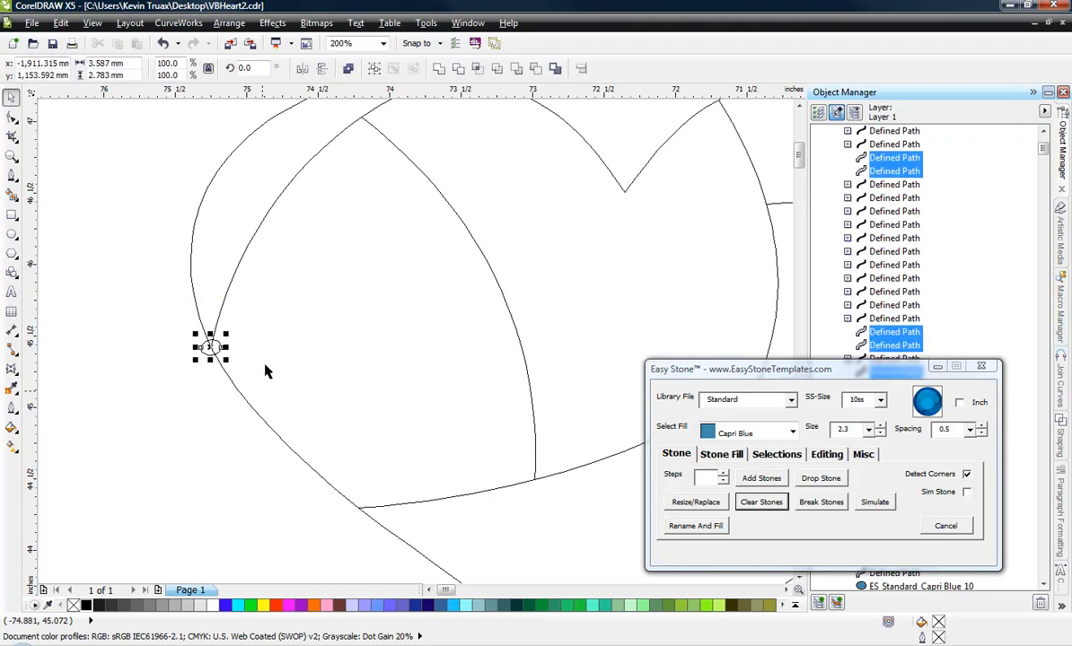
key("Delete")
Step: Switch the drawing display to Enhanced view
scroll(185, 326, "down", 1)
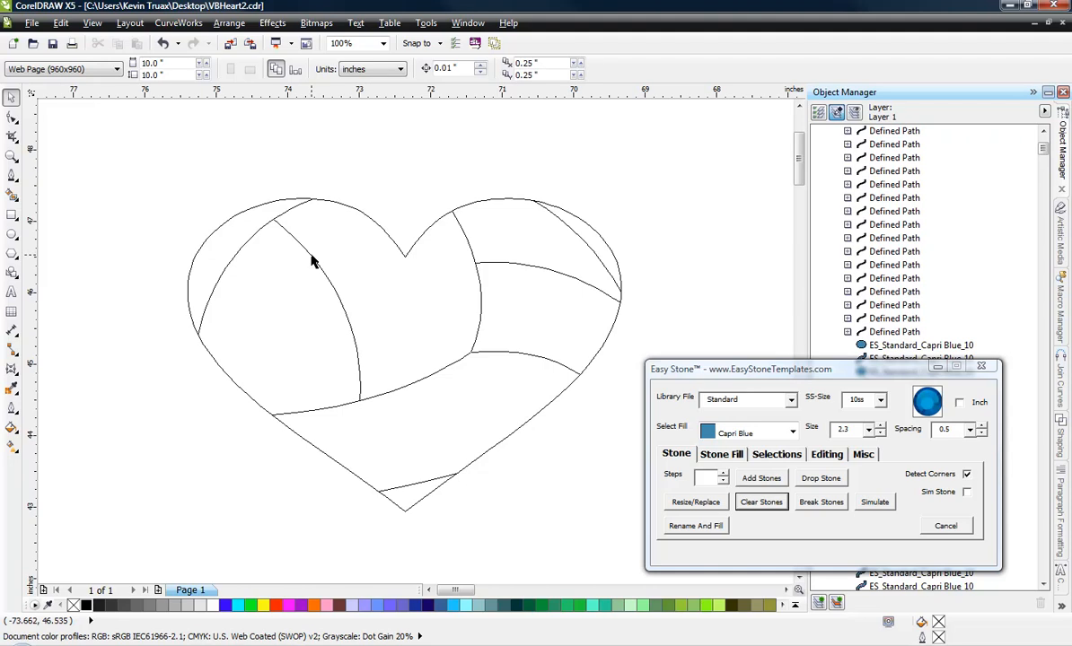
scroll(303, 257, "down", 1)
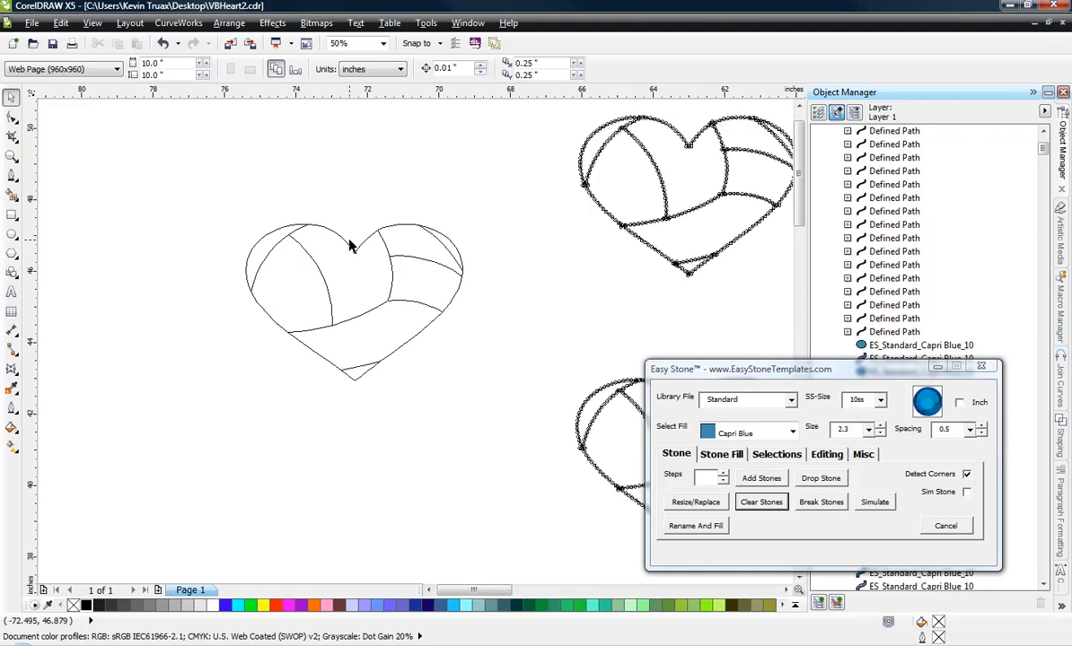
left_click(93, 23)
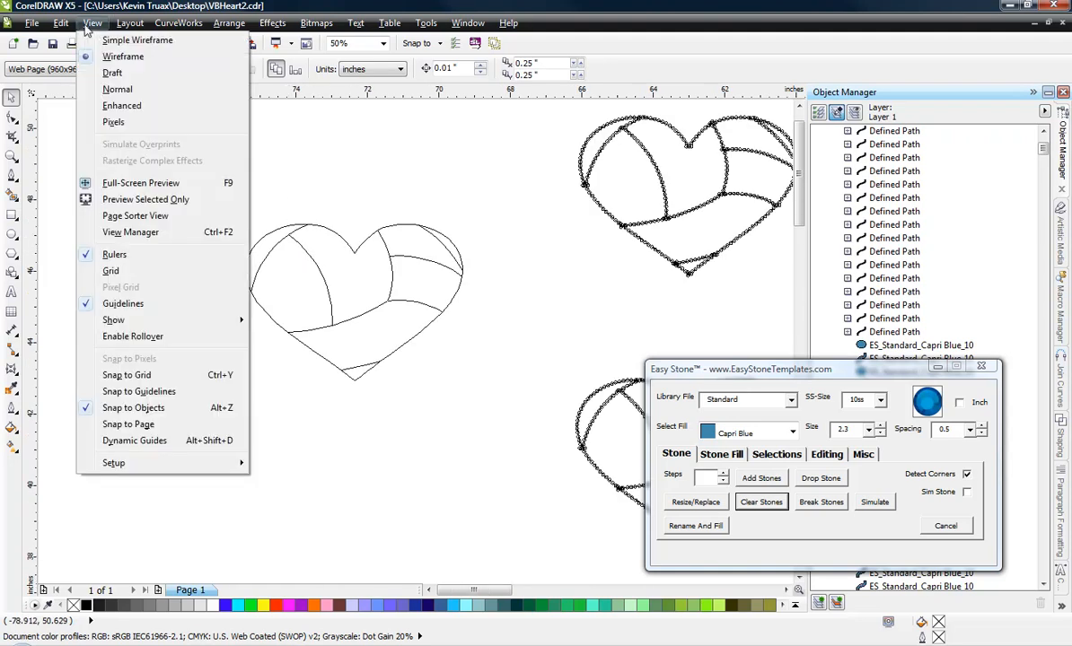
left_click(123, 106)
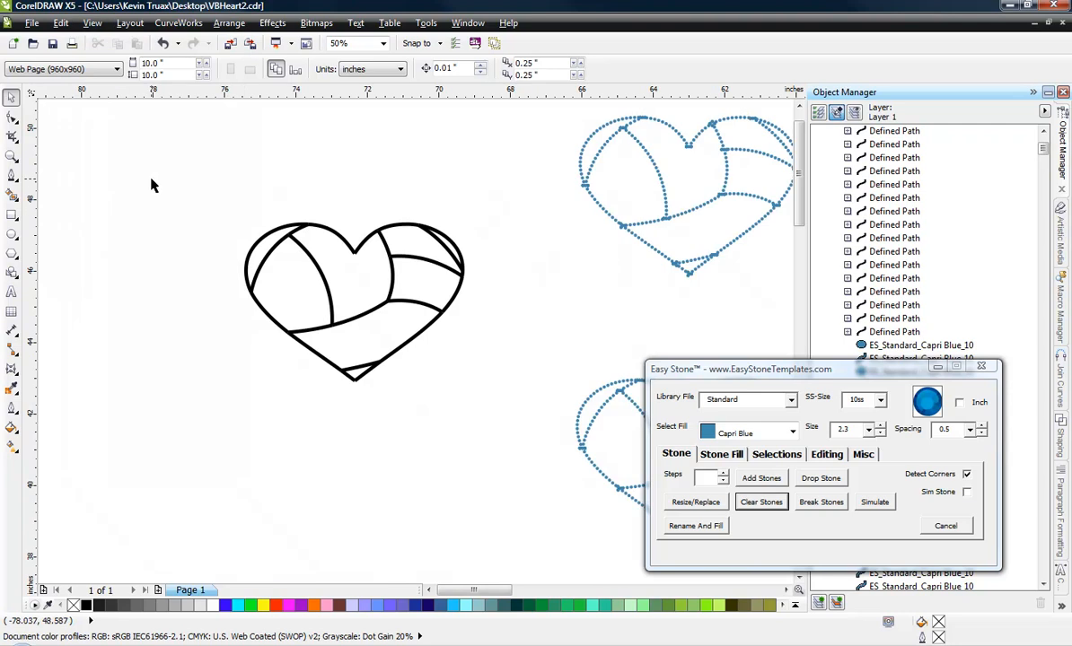
Step: Set the outline width of all the cleaned heart's paths to hairline
mouse_move(151, 180)
left_mouse_down()
mouse_move(463, 428)
mouse_move(490, 436)
left_mouse_up()
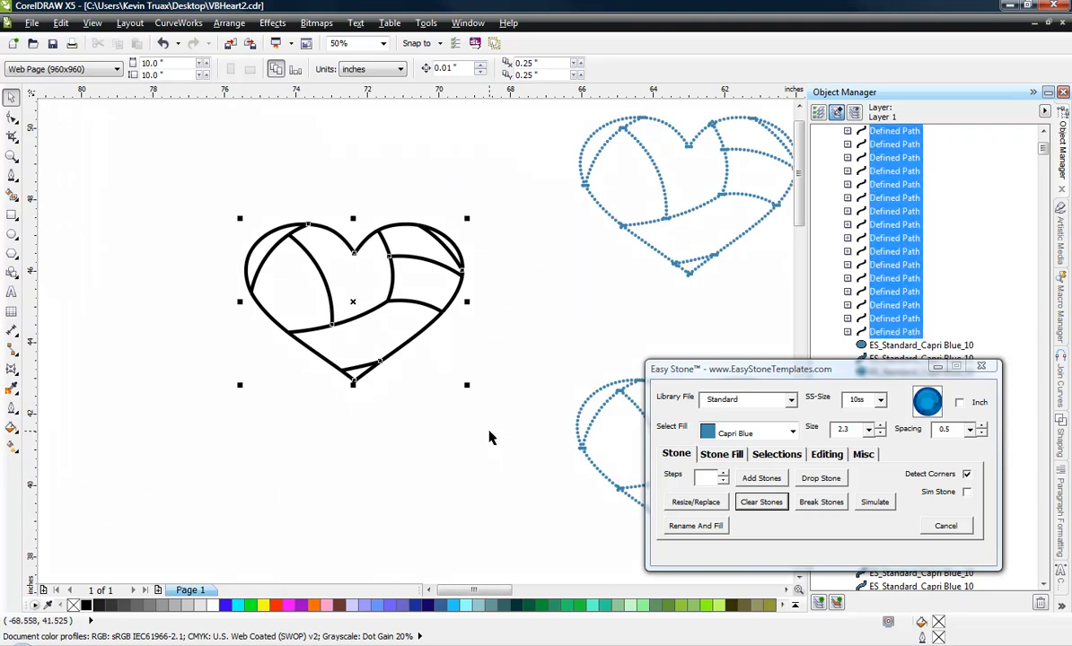
left_click(11, 409)
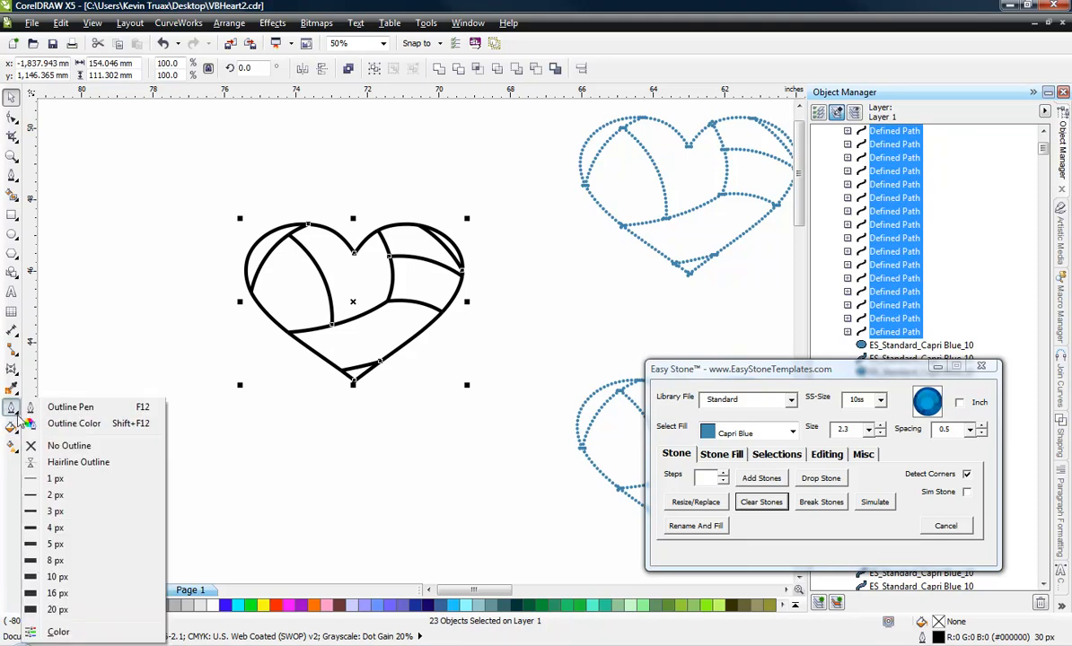
left_click(81, 462)
left_click(226, 429)
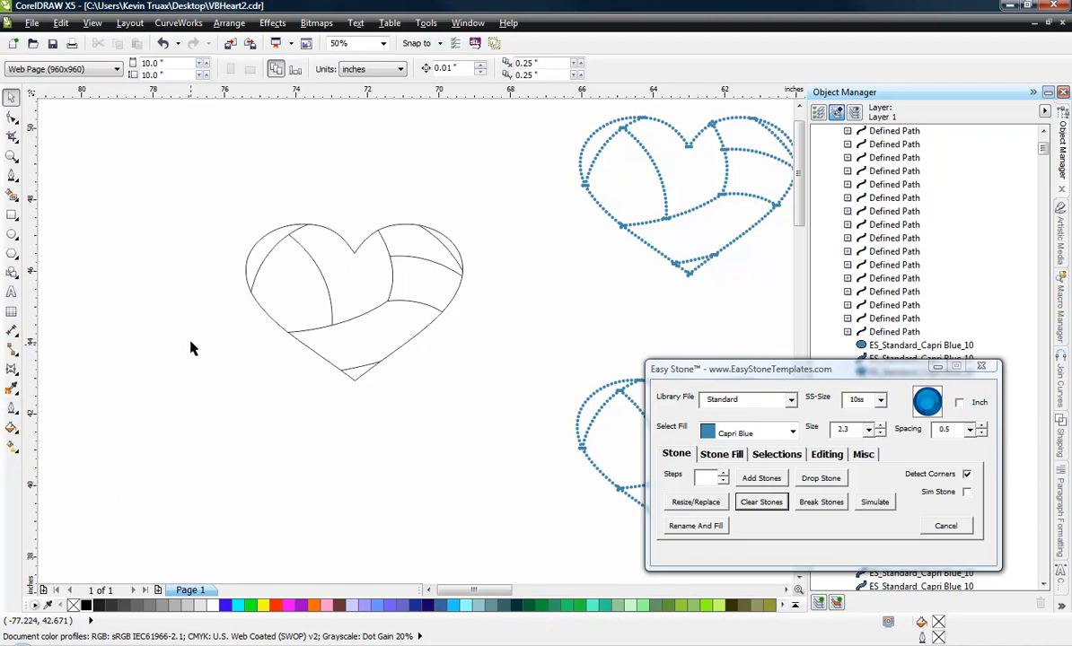
Step: Add 10ss Capri Blue stones to all the cleaned heart's paths with size 2.3, spacing 0.5 and corner detection
left_click_drag(215, 190, 478, 417)
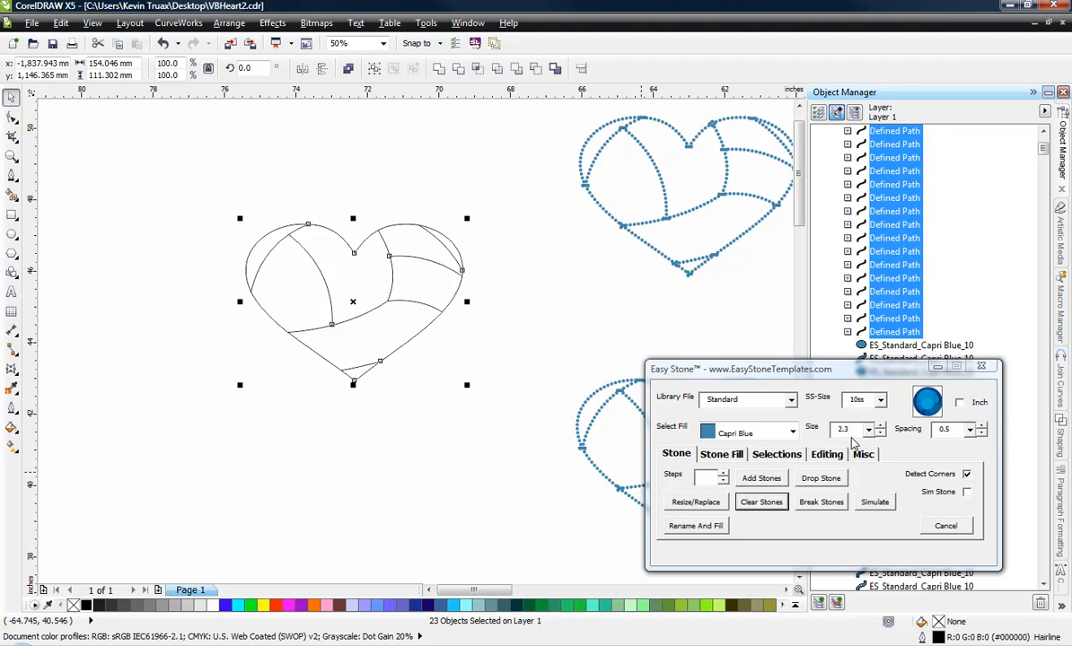
left_click(763, 480)
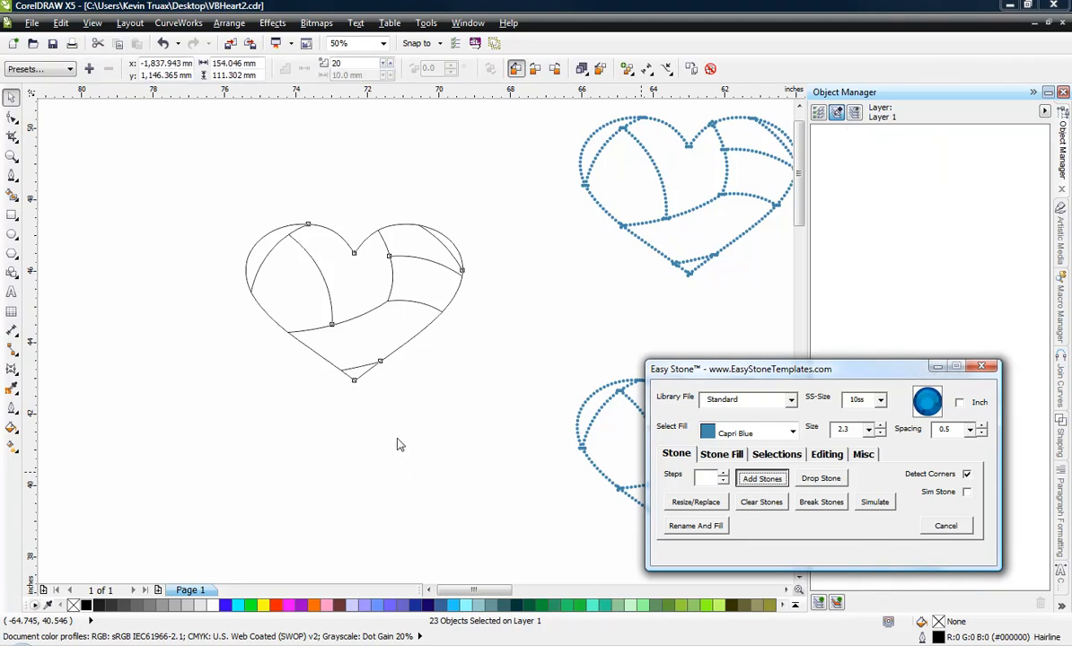
scroll(347, 278, "up", 2)
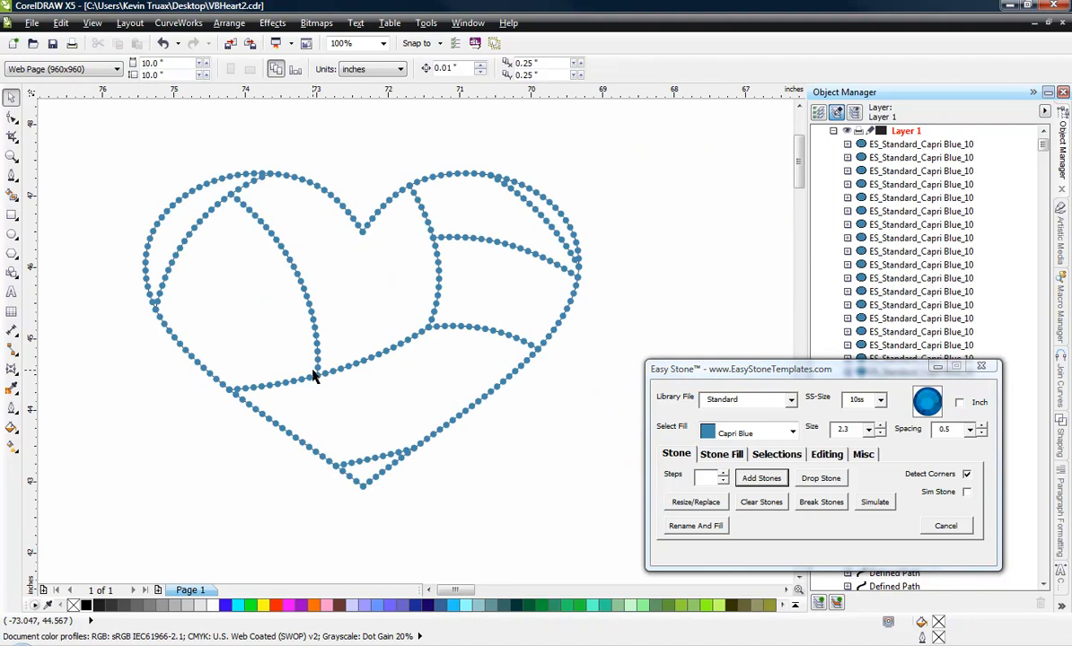
scroll(228, 312, "down", 2)
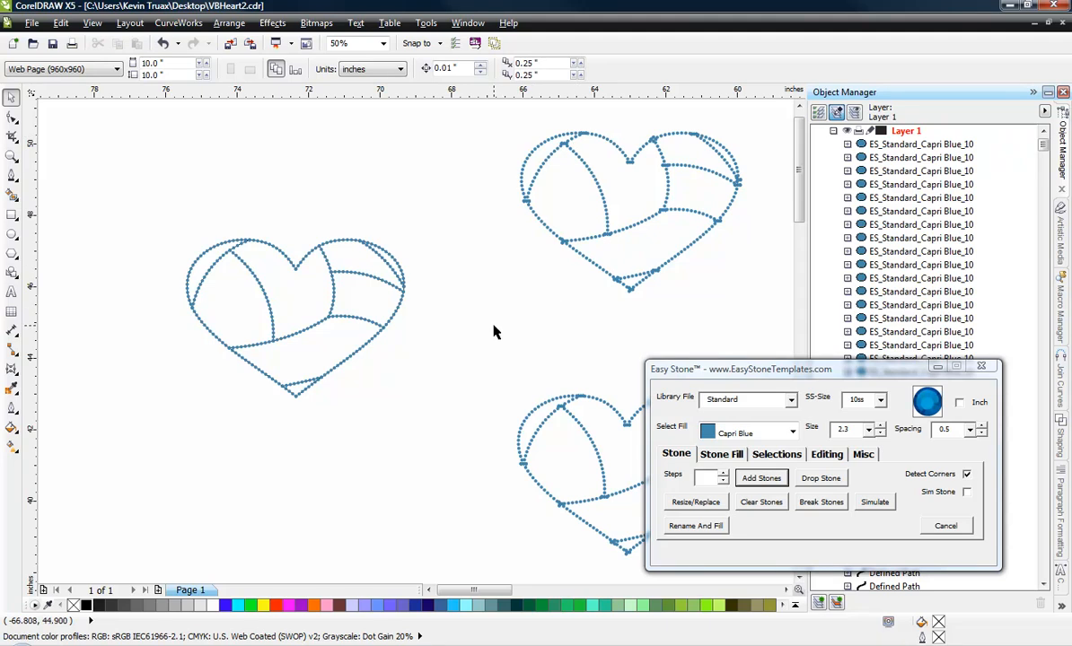
Step: Delete the upper of the two older stoned hearts beside the newly stoned one
scroll(493, 332, "down", 1)
left_click_drag(479, 202, 639, 338)
key("Delete")
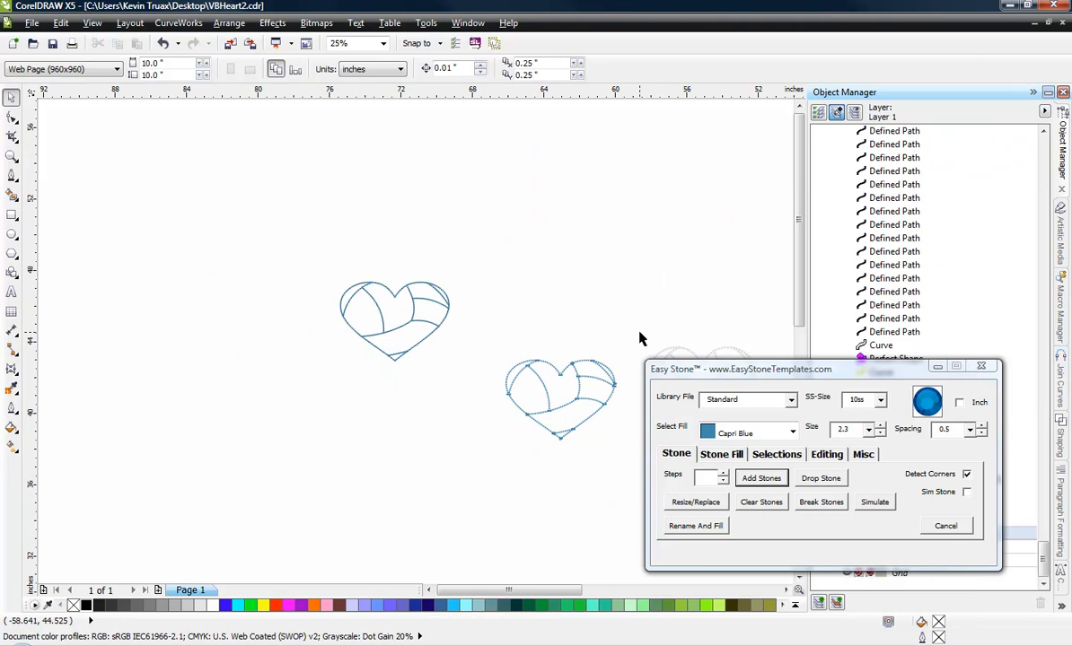
Step: Compare the stone placement at the newly stoned heart's junctions with the older blue and crystal hearts
scroll(401, 306, "up", 2)
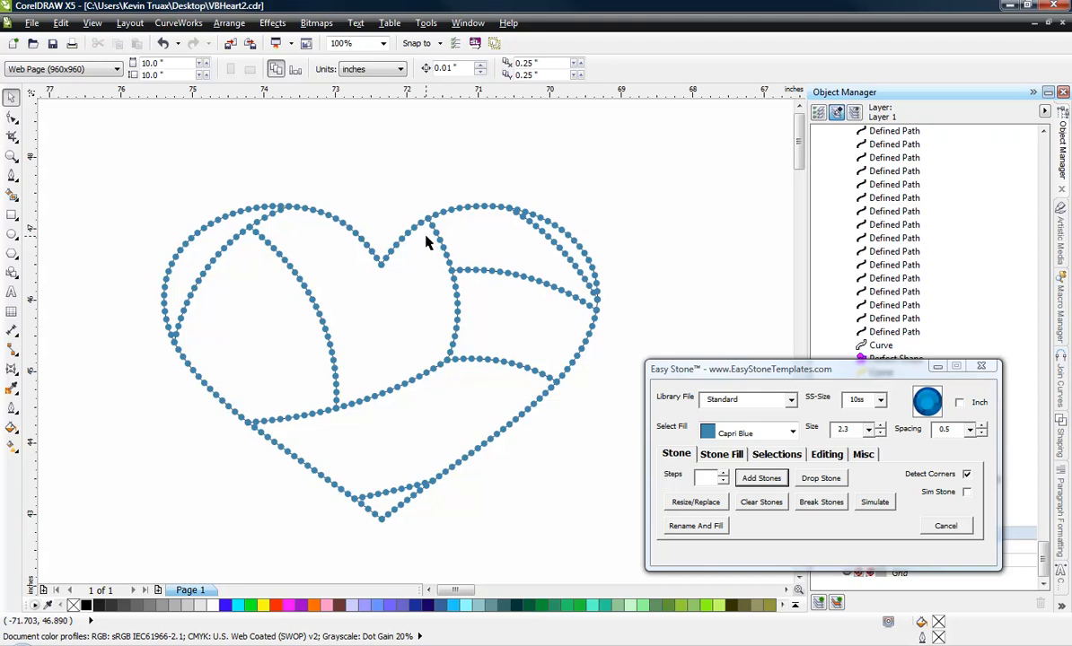
scroll(261, 275, "down", 1)
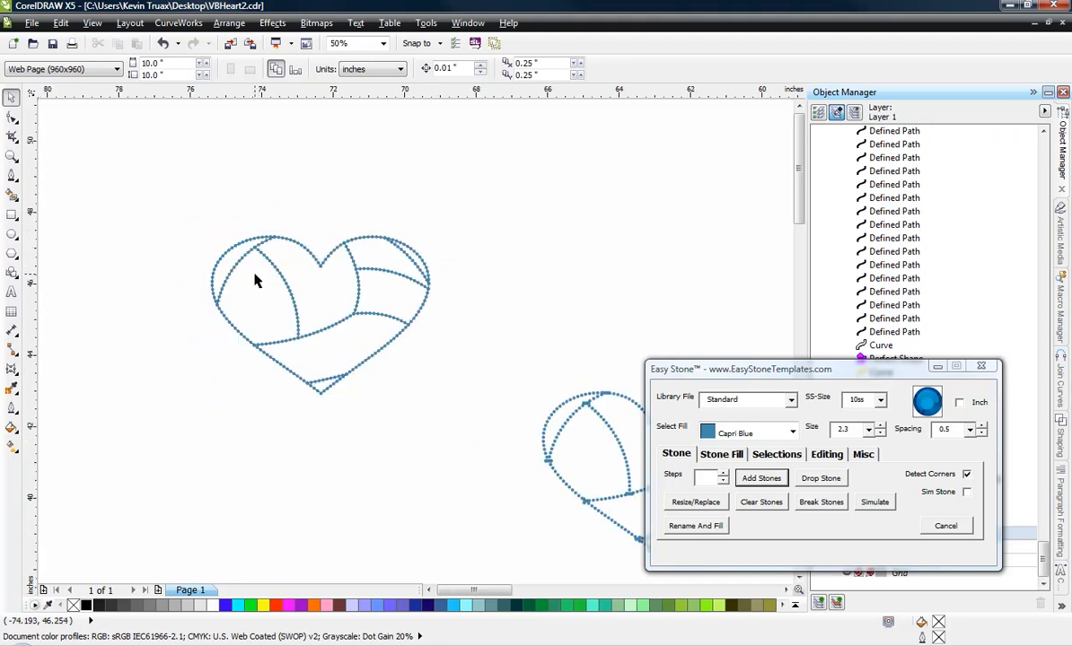
scroll(224, 277, "down", 1)
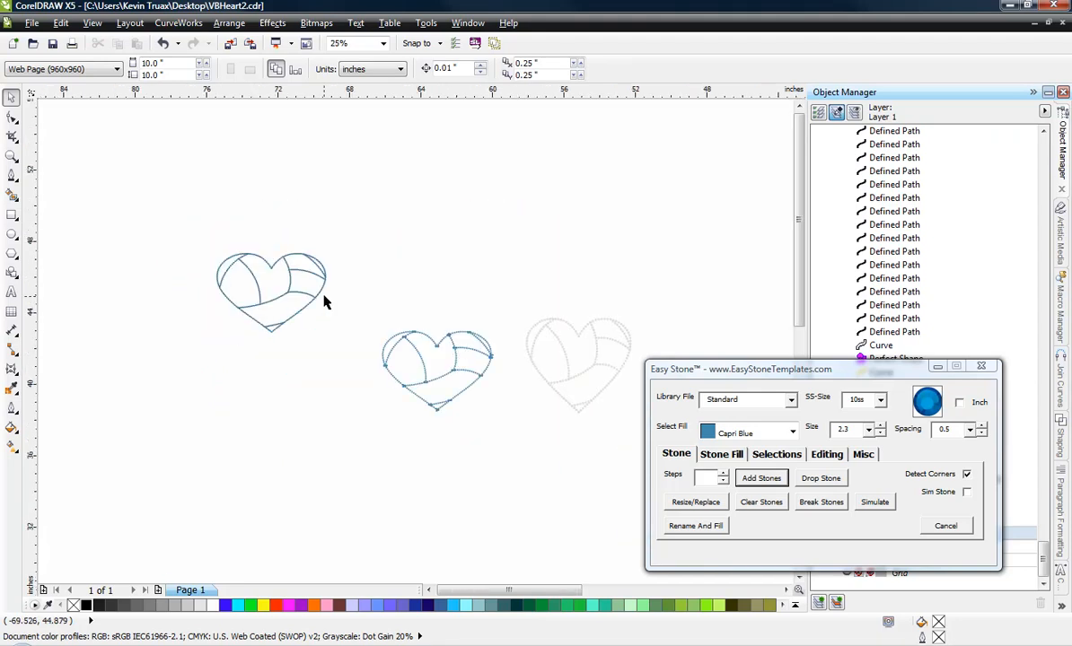
scroll(288, 289, "up", 1)
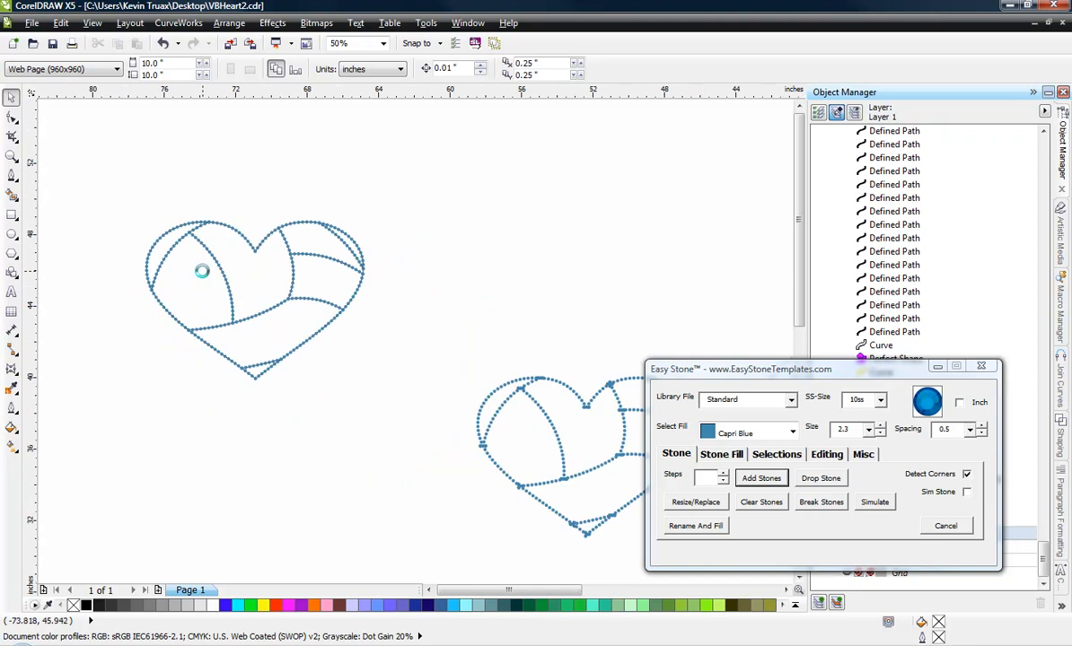
scroll(287, 289, "down", 1)
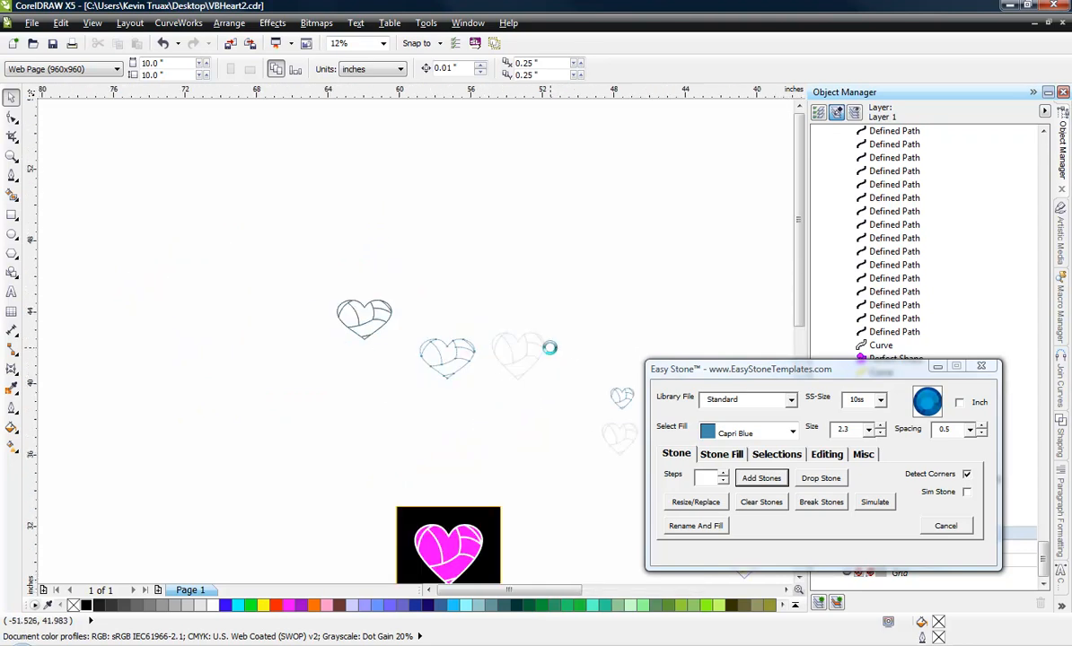
scroll(550, 346, "up", 1)
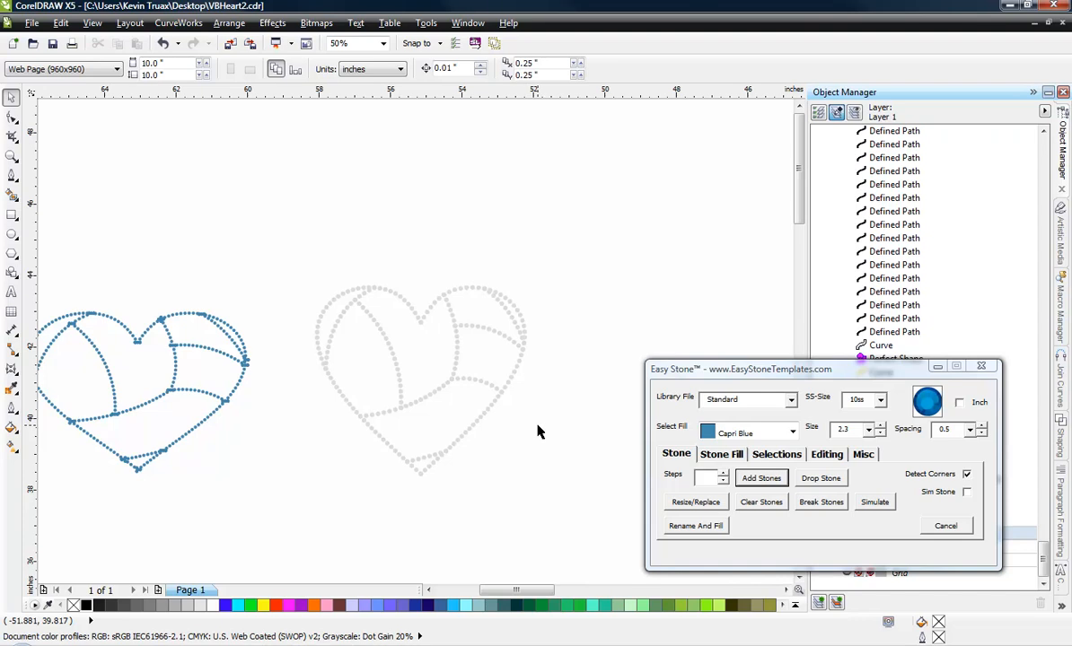
scroll(503, 396, "down", 1)
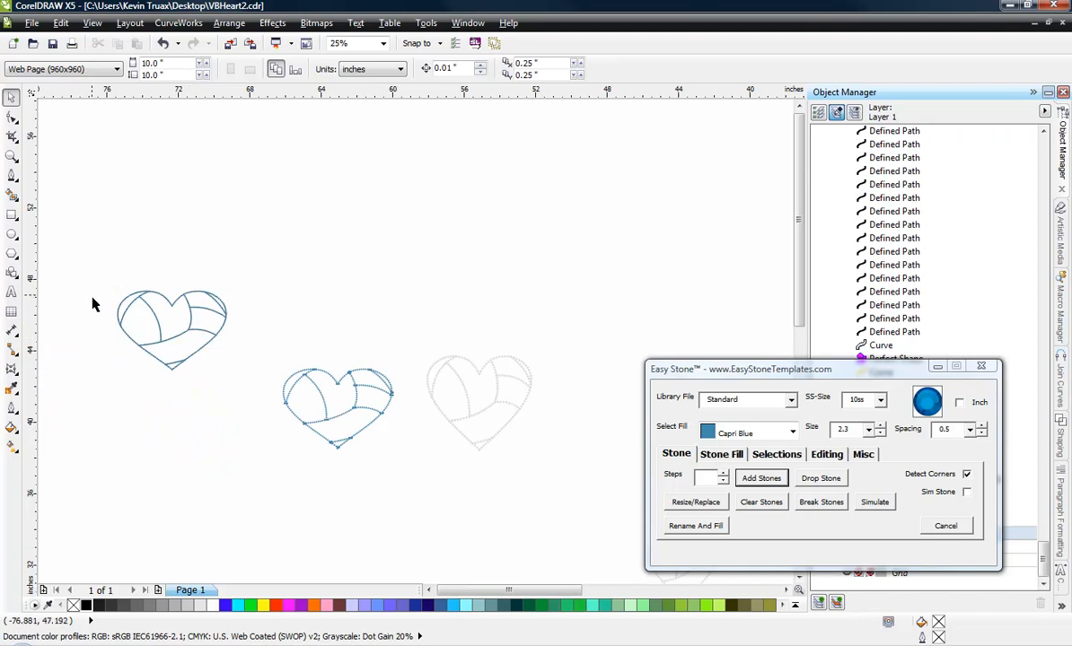
Step: Resize the newly stoned heart, including its paths, to a width of 3 in
scroll(95, 305, "up", 1)
left_click_drag(123, 268, 373, 466)
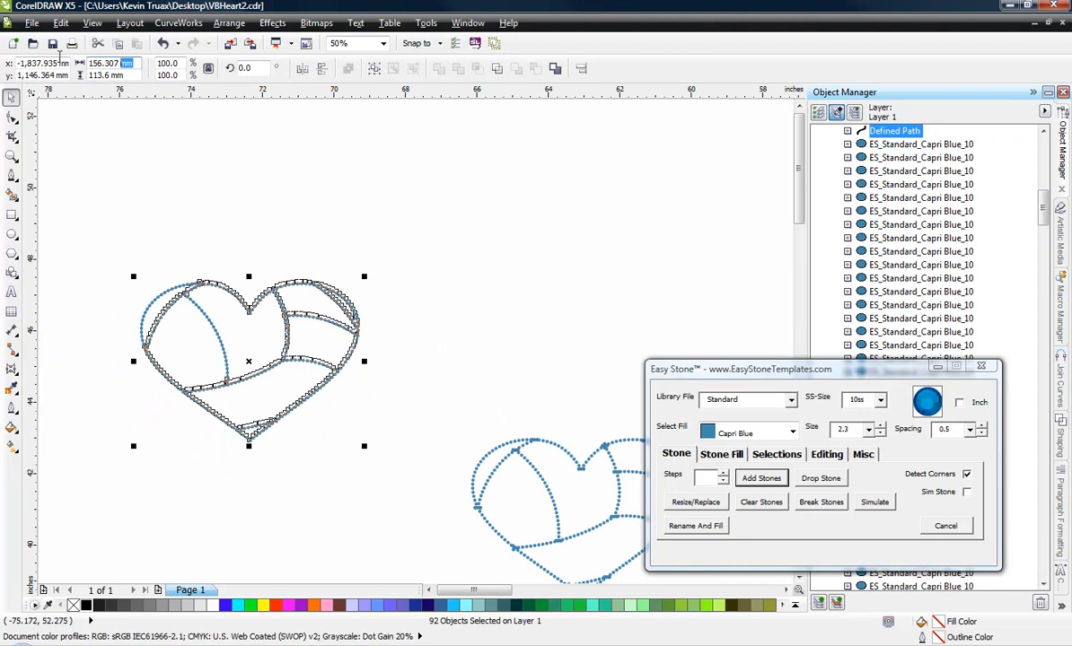
left_click(110, 63)
type("3in")
key("Return")
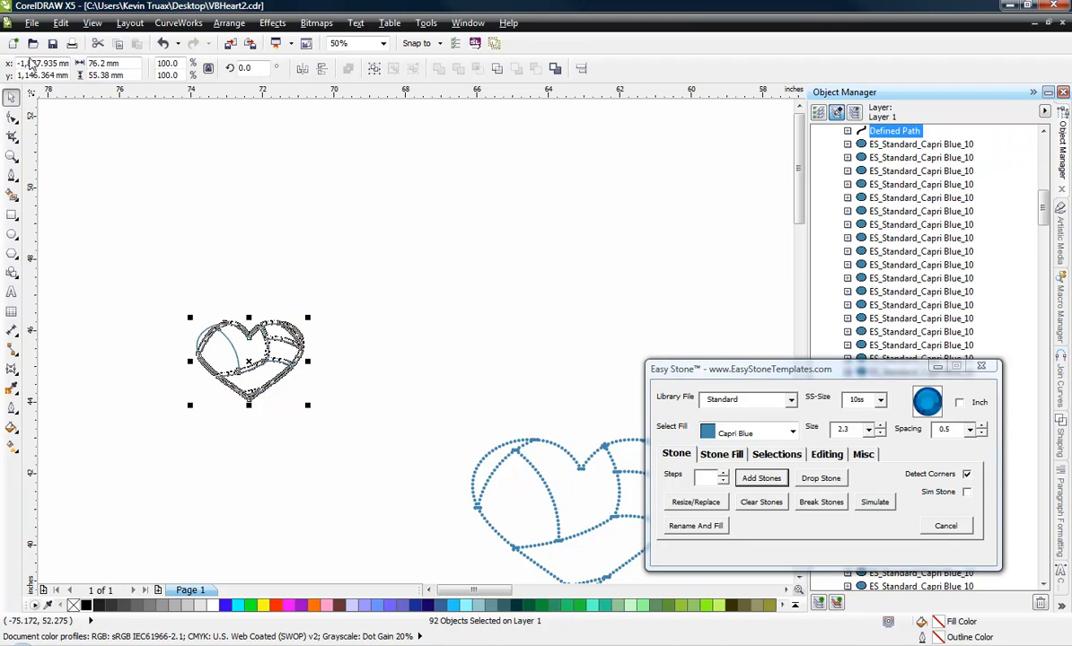
Step: Add 10ss Capri Blue stones again along the resized 3 in heart's paths and check the stone layout
left_click(761, 480)
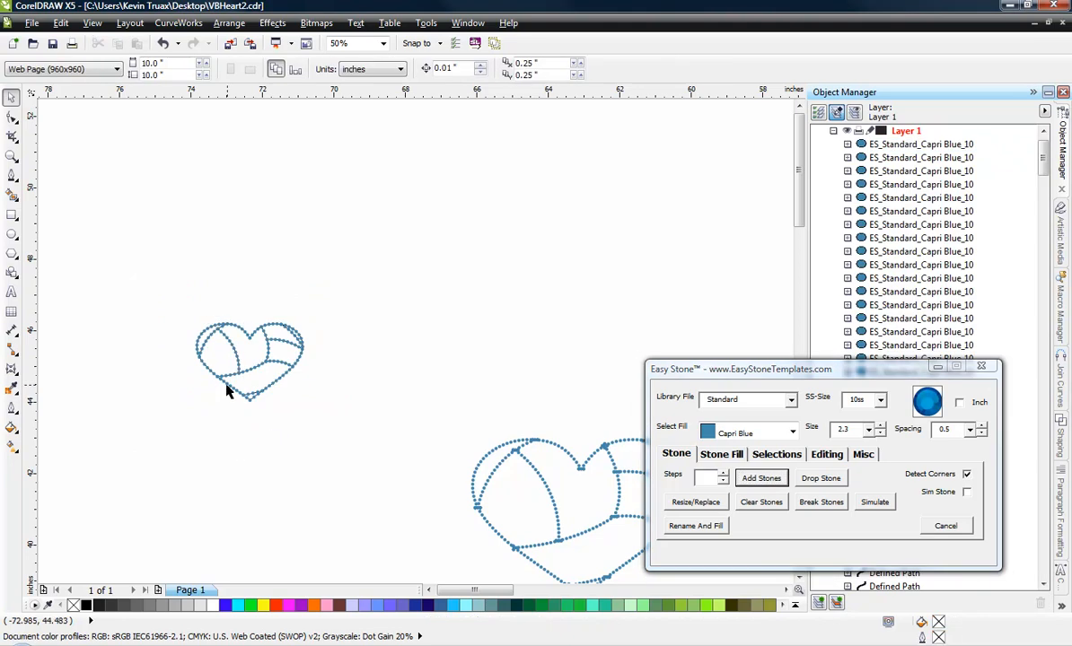
scroll(216, 374, "up", 2)
scroll(288, 370, "down", 1)
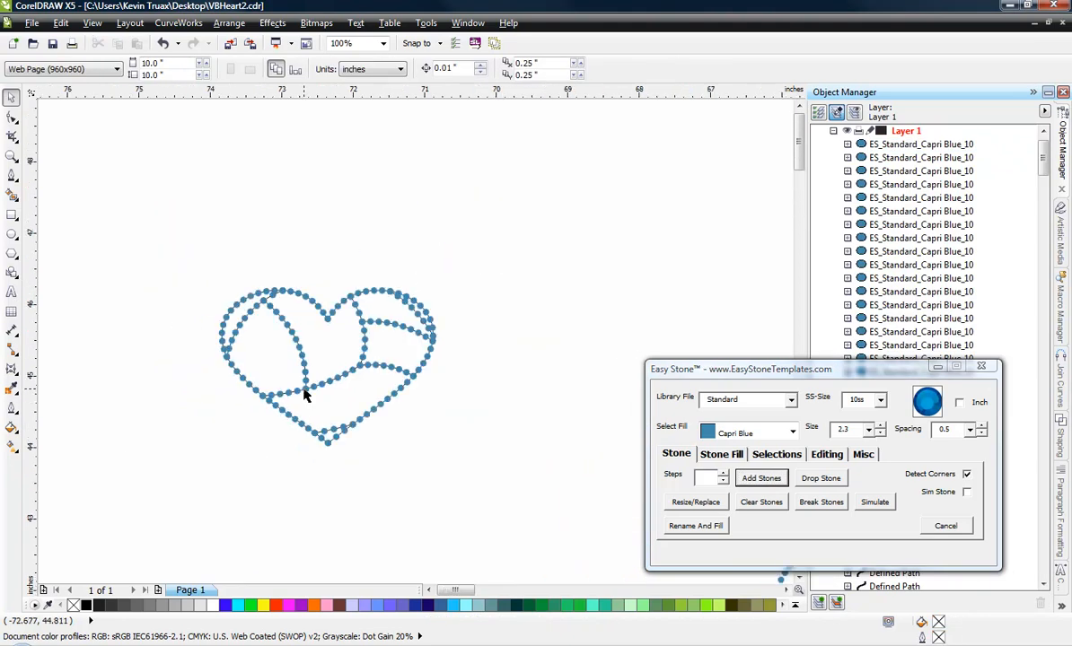
left_click_drag(184, 269, 484, 489)
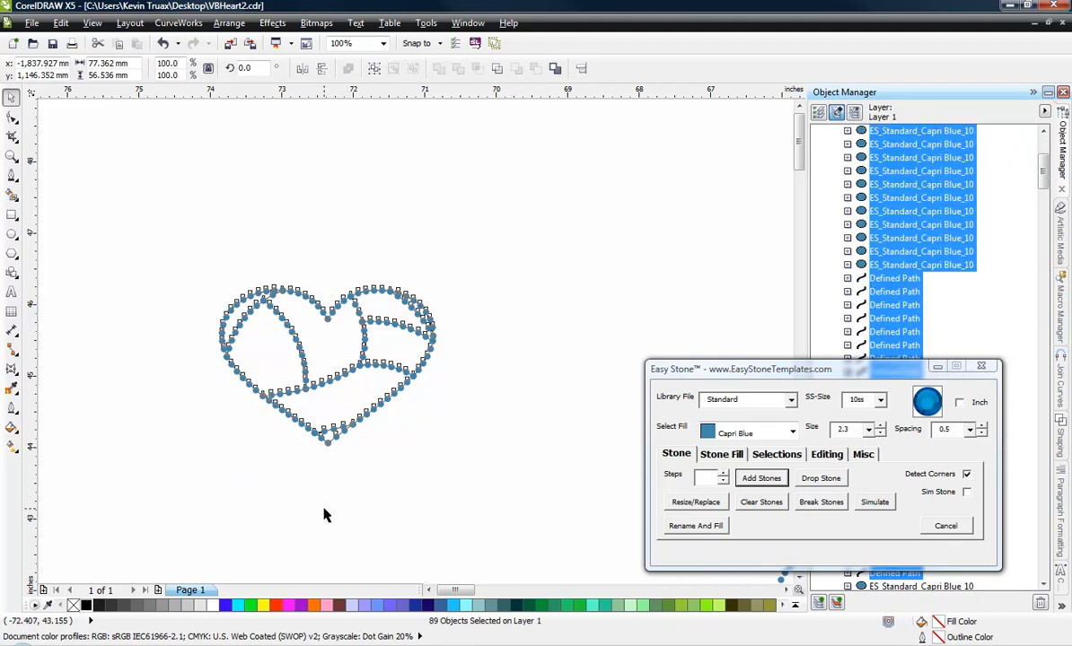
left_click(303, 473)
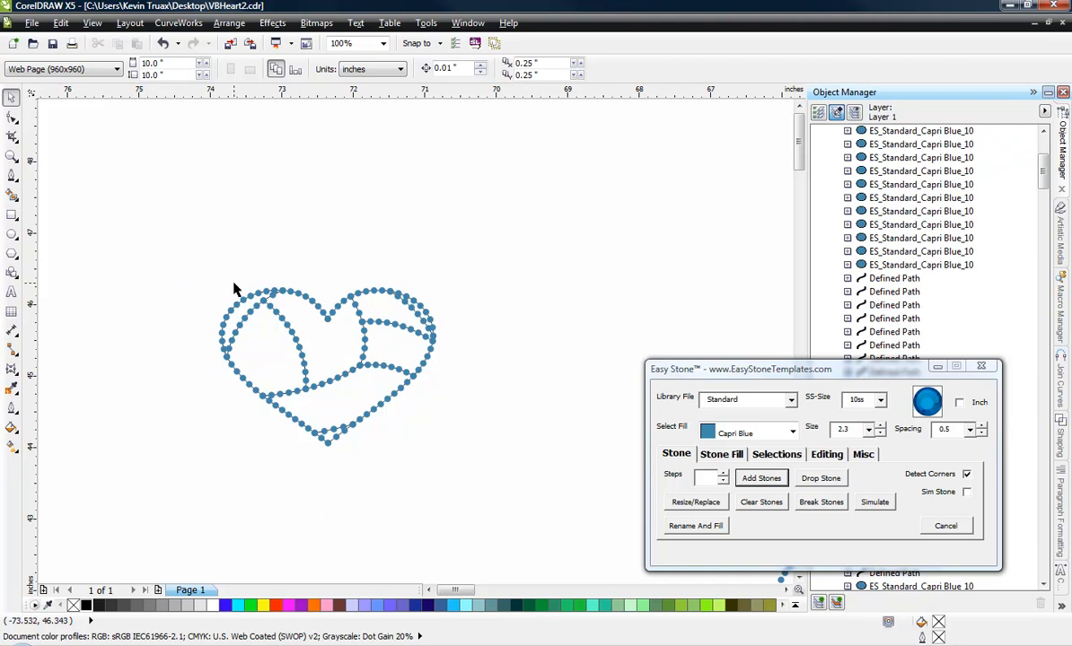
Step: Group the magenta heart and its white volleyball lines on the black background
scroll(166, 316, "down", 2)
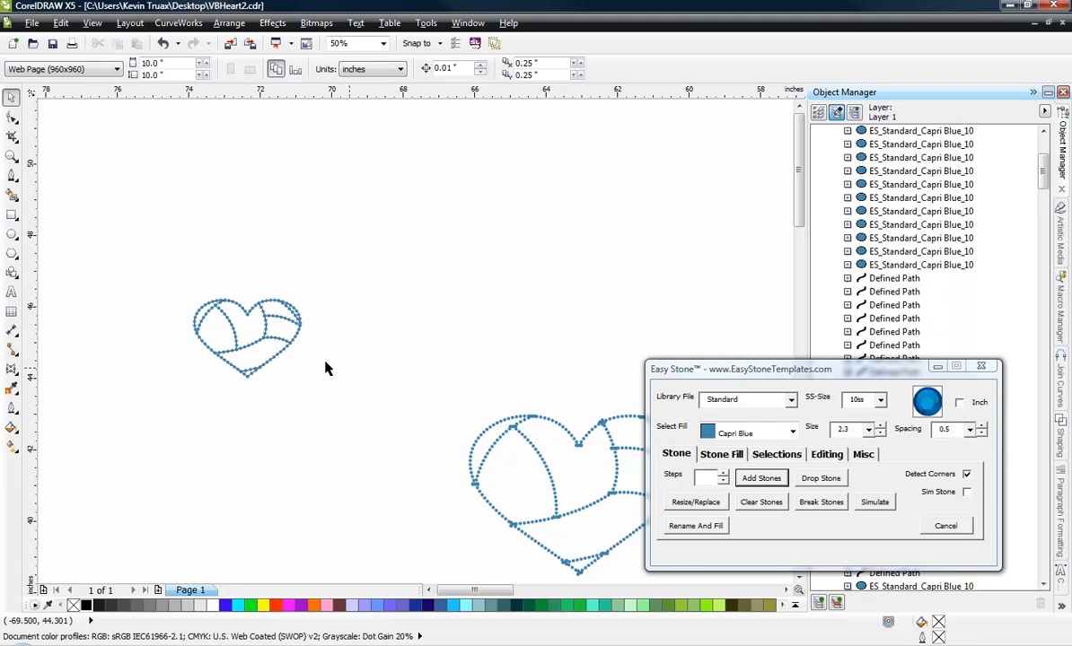
scroll(203, 351, "down", 1)
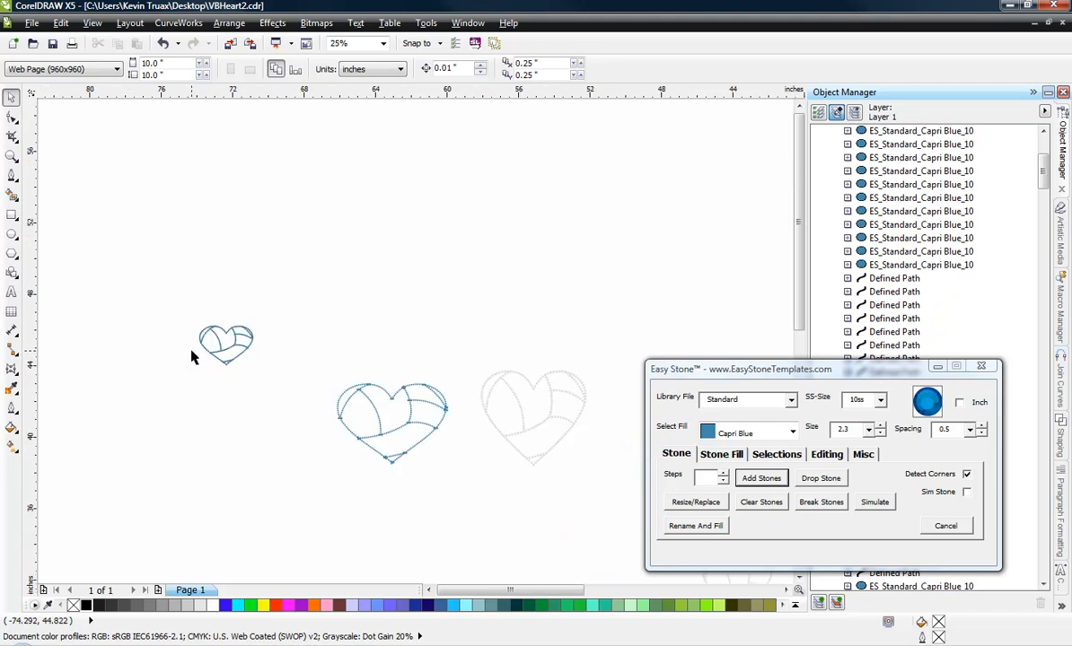
scroll(332, 349, "down", 2)
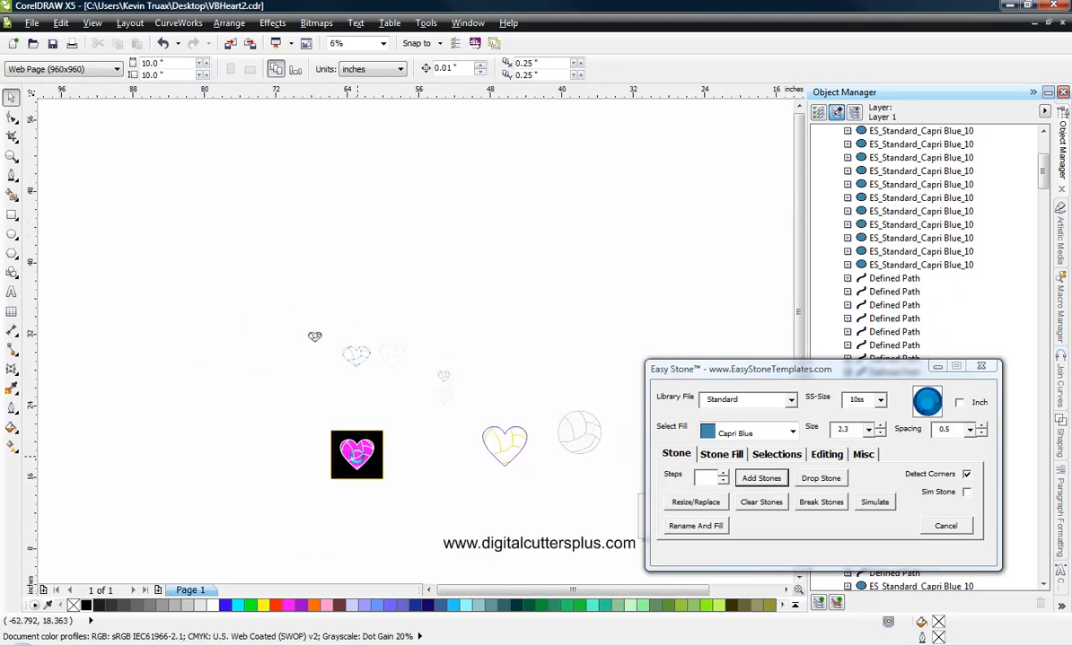
scroll(333, 432, "up", 2)
scroll(314, 458, "up", 1)
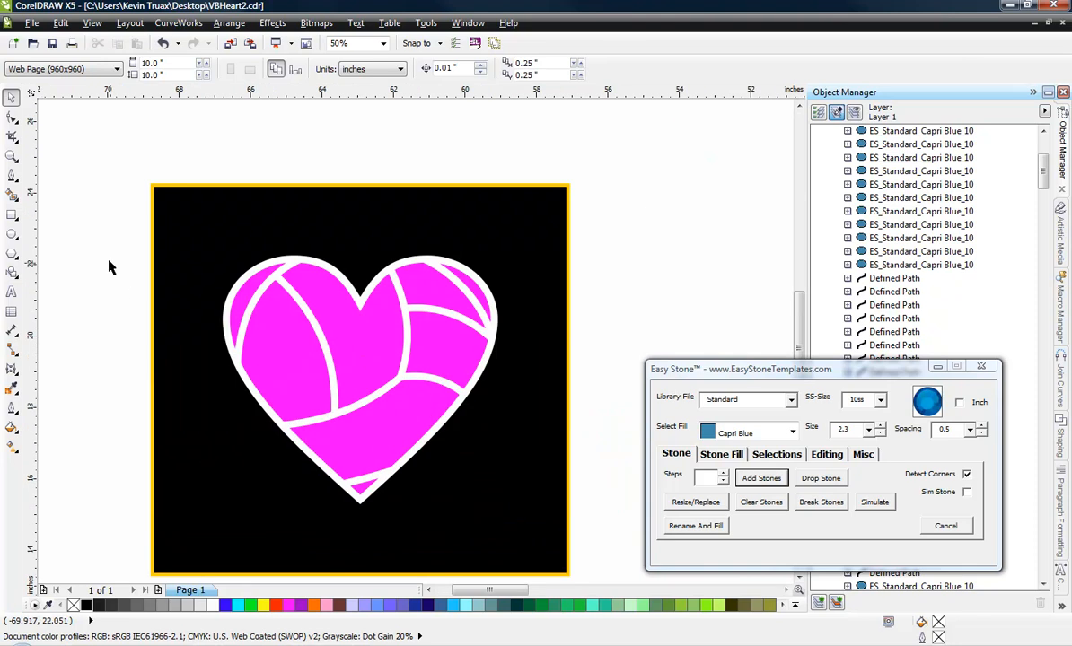
left_click_drag(110, 225, 525, 540)
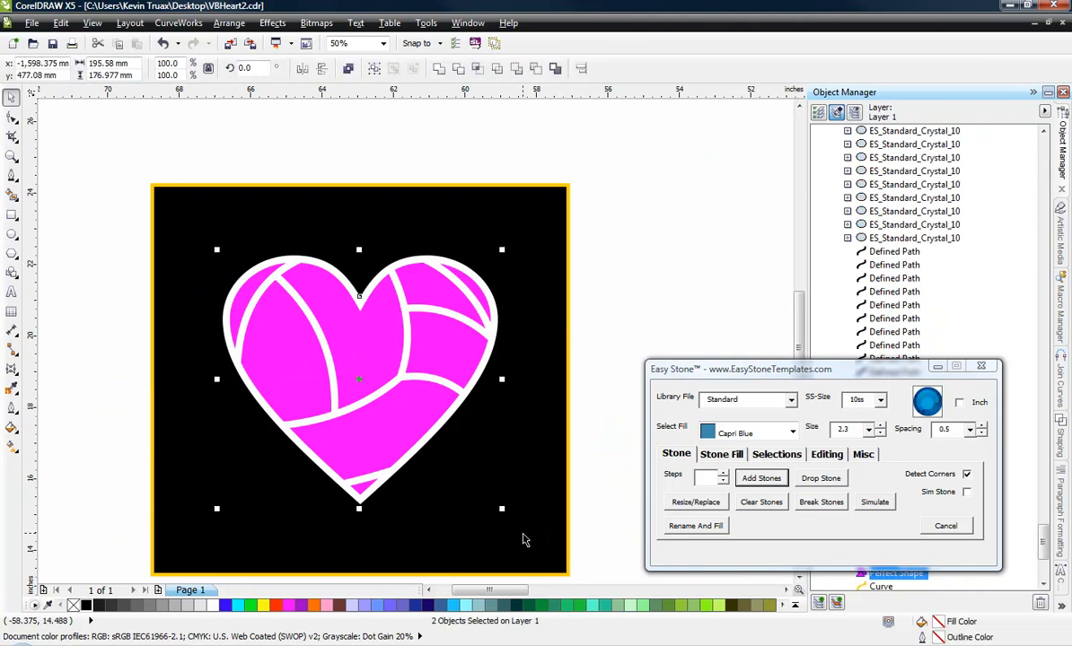
right_click(355, 380)
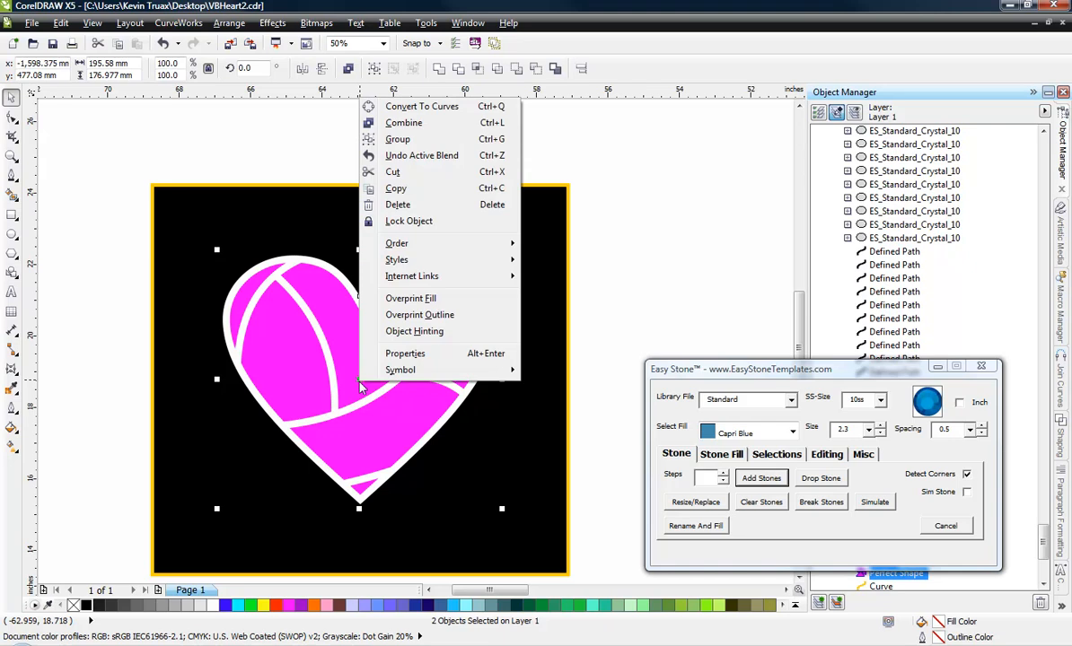
left_click(397, 139)
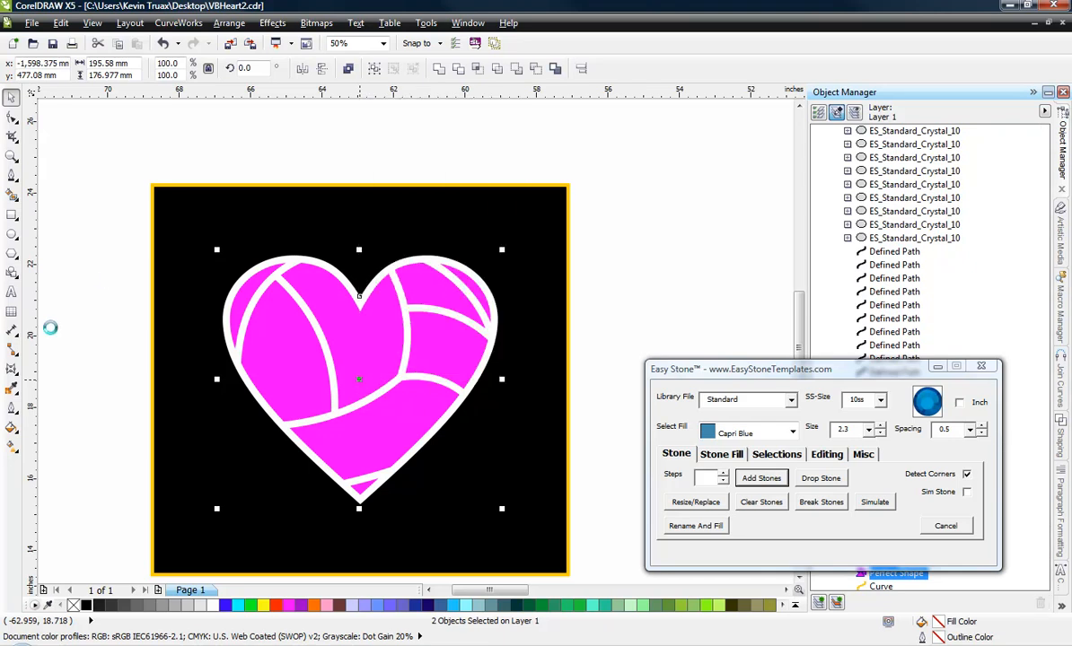
Step: Reshape the grouped magenta heart with an envelope, bulging both sides outward and raising its bottom edge
left_click(10, 369)
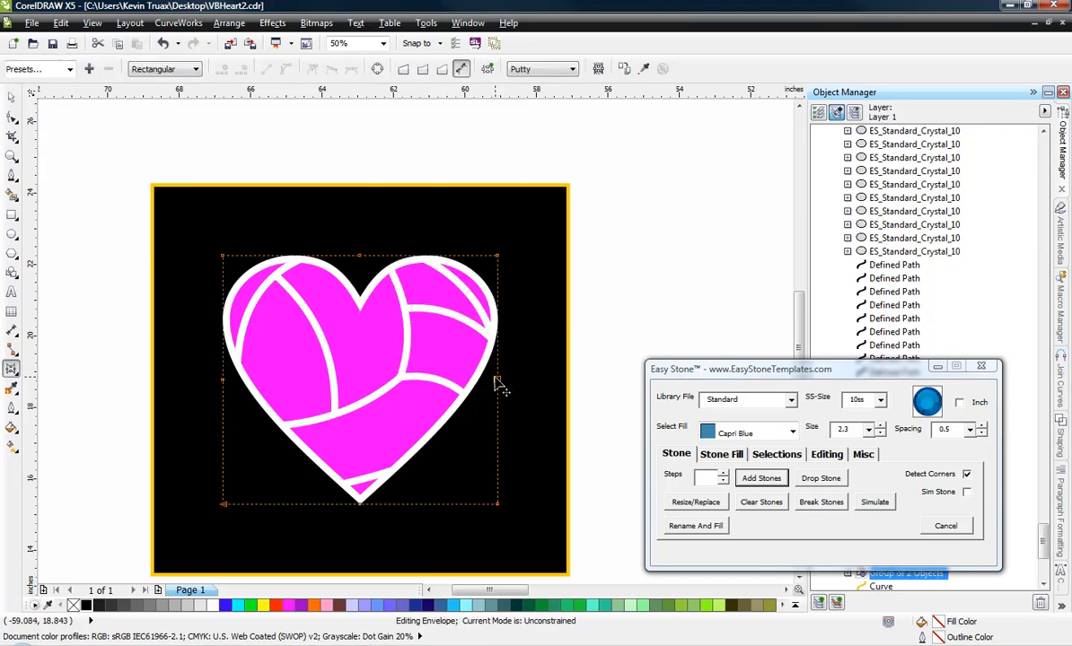
left_click_drag(502, 381, 519, 386)
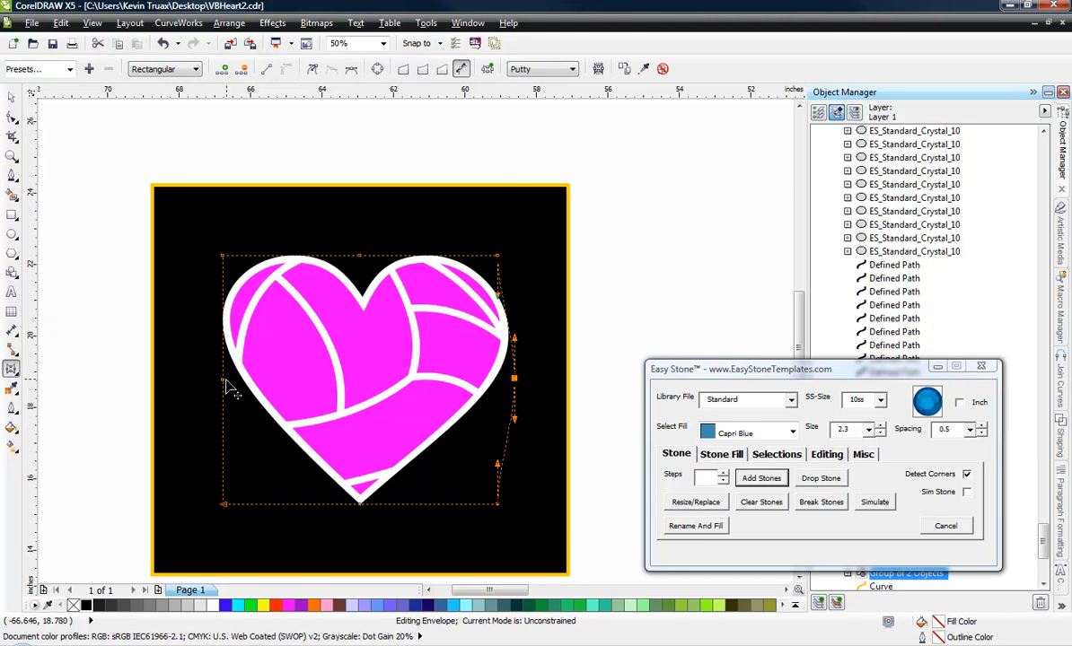
left_click_drag(224, 381, 210, 387)
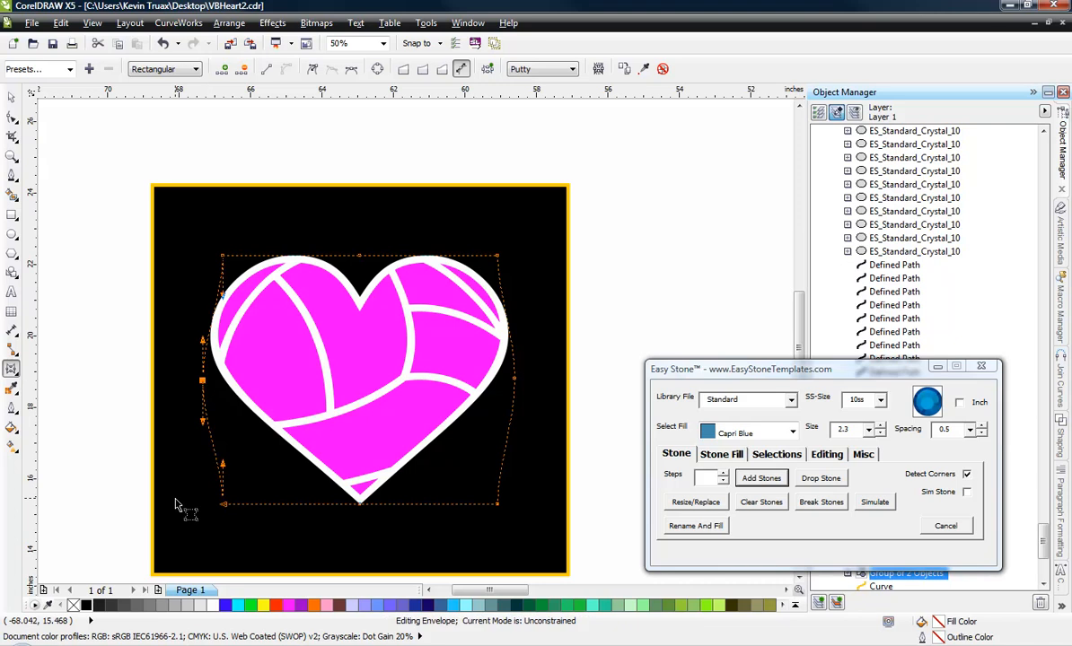
left_click_drag(181, 489, 502, 485)
left_click(610, 324)
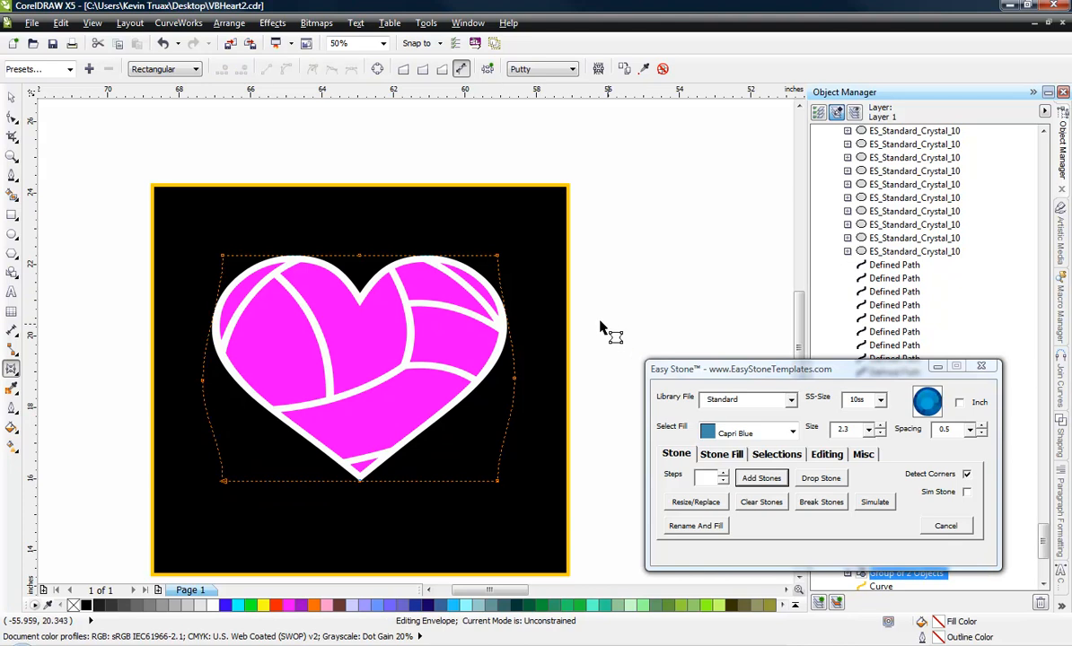
Step: Ungroup the reshaped magenta heart and deselect it
left_click(10, 101)
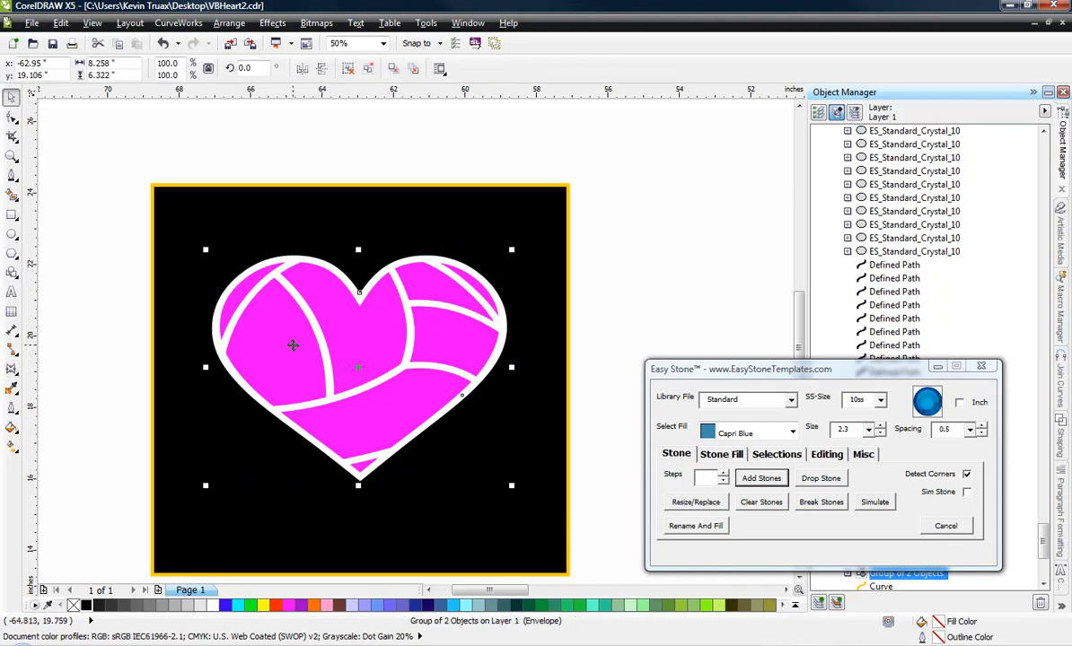
right_click(292, 345)
left_click(334, 39)
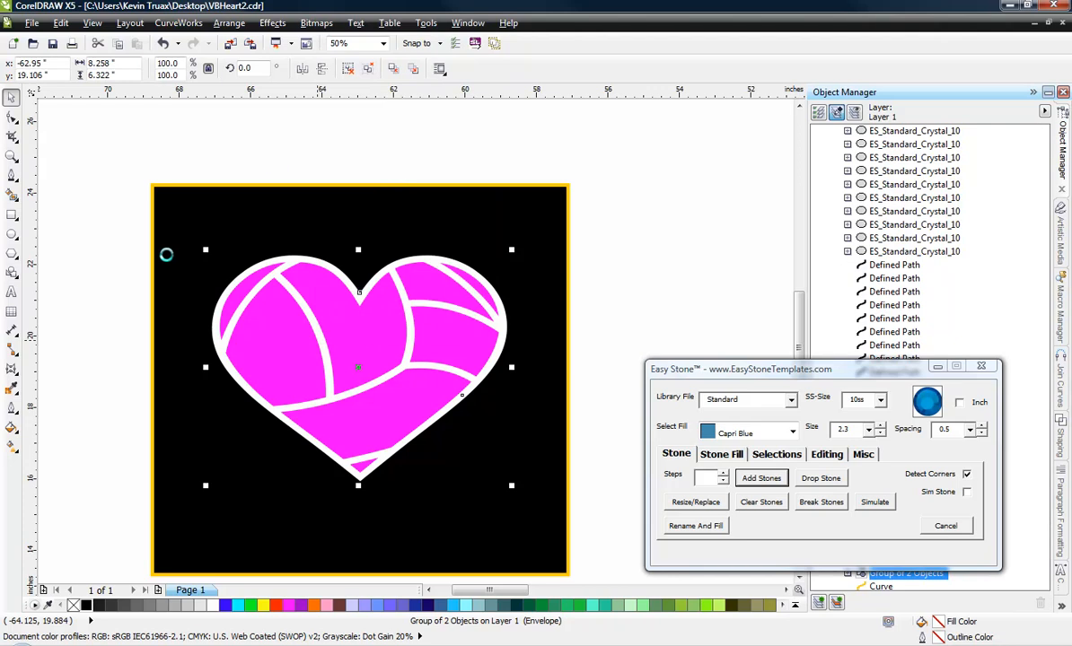
left_click(103, 295)
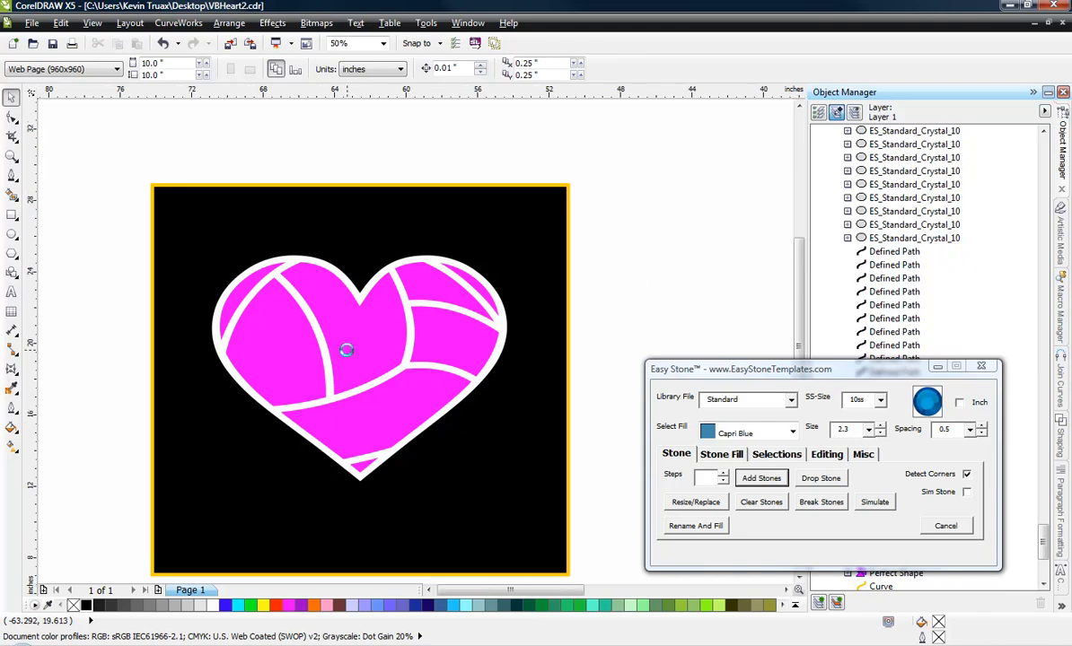
scroll(347, 297, "down", 2)
scroll(502, 299, "down", 1)
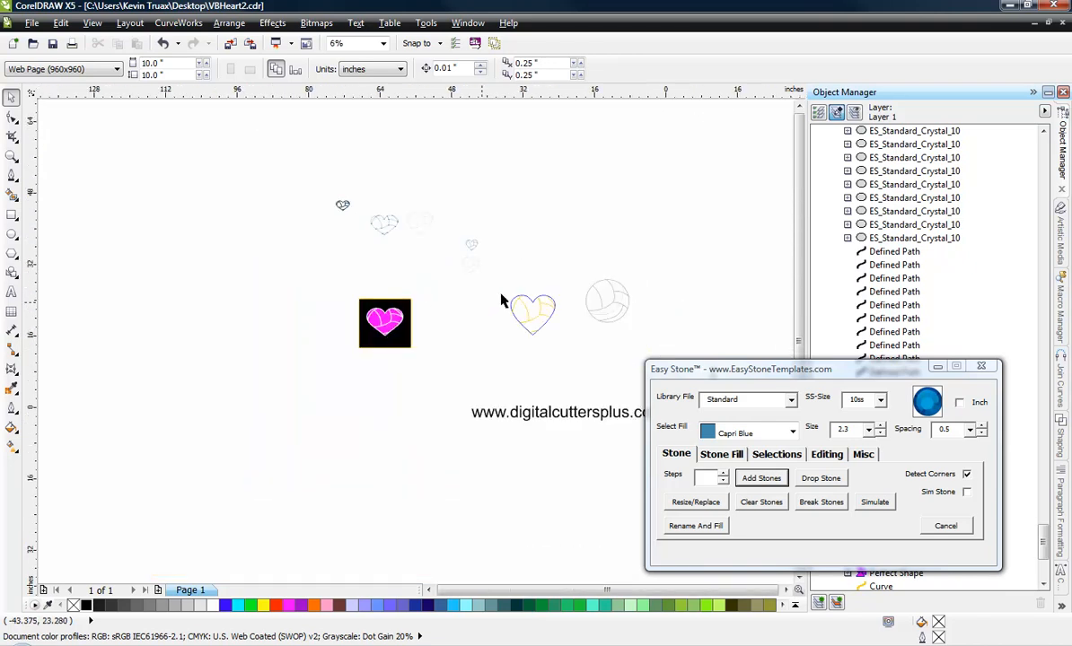
scroll(554, 305, "up", 2)
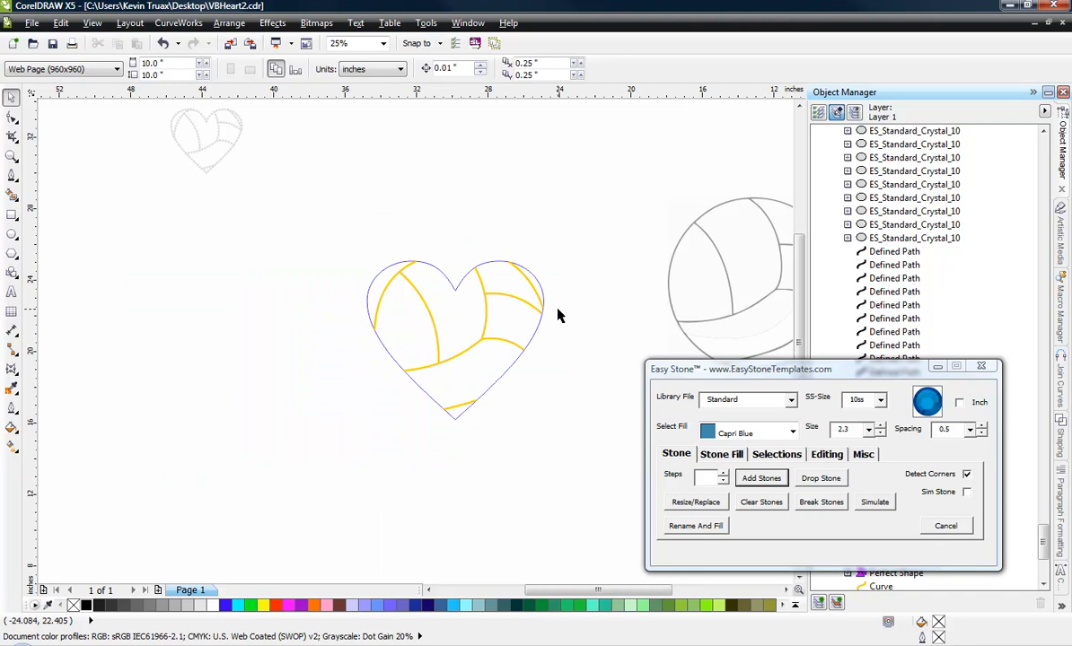
scroll(557, 315, "up", 2)
scroll(556, 313, "down", 1)
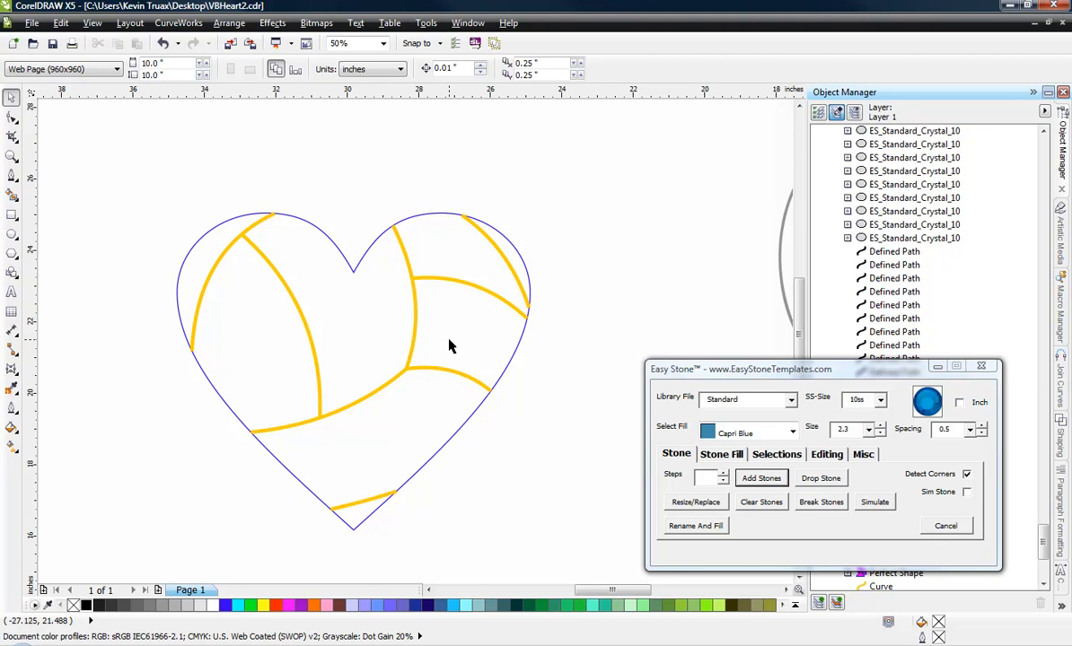
Step: Try Smart Fill on the four-sided panel at the heart's right edge and remove the filled shape
left_click(9, 197)
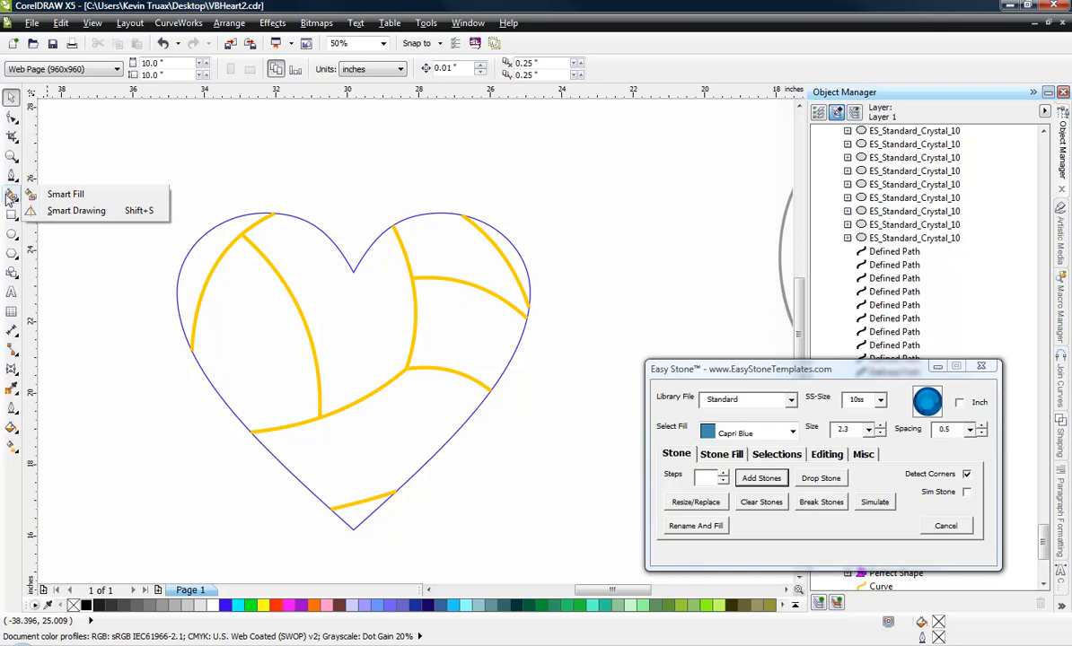
left_click(63, 195)
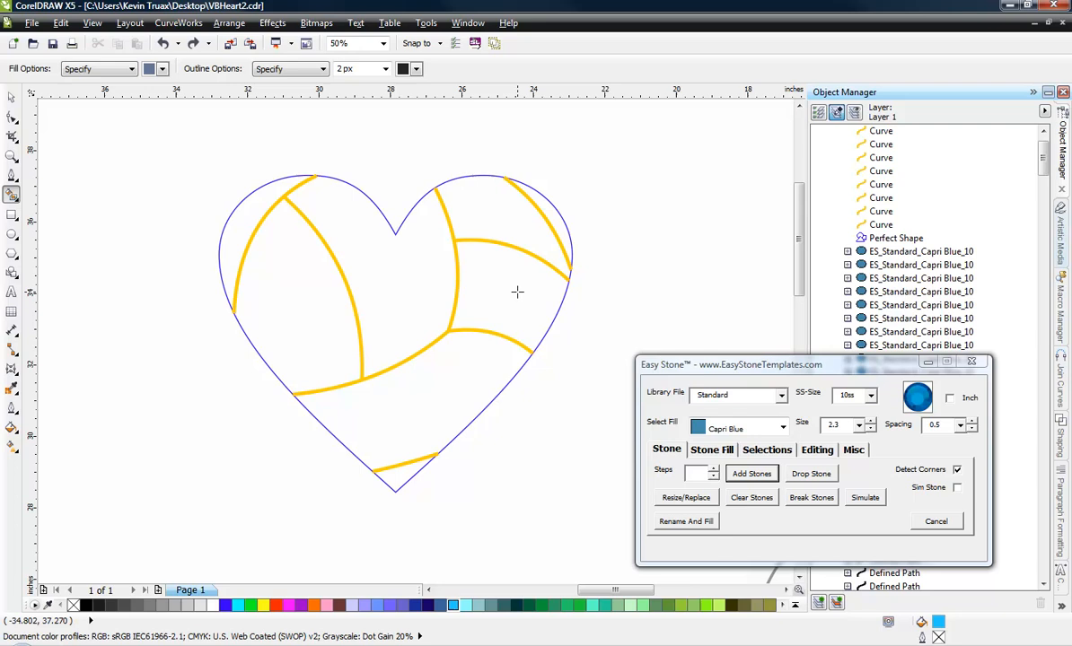
left_click(485, 272)
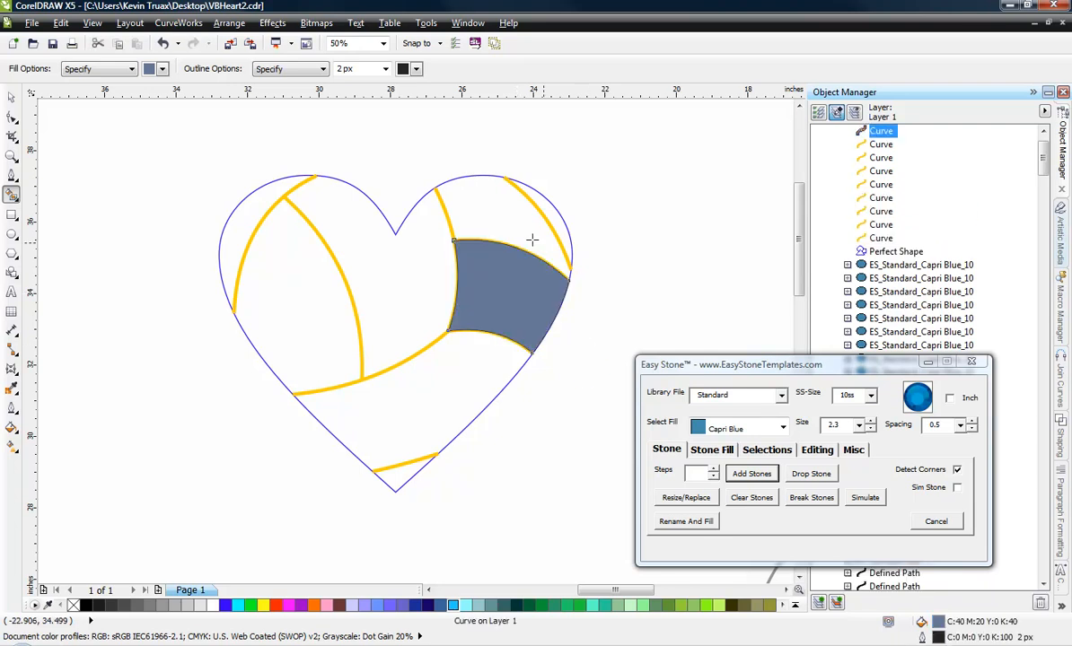
scroll(555, 258, "up", 3)
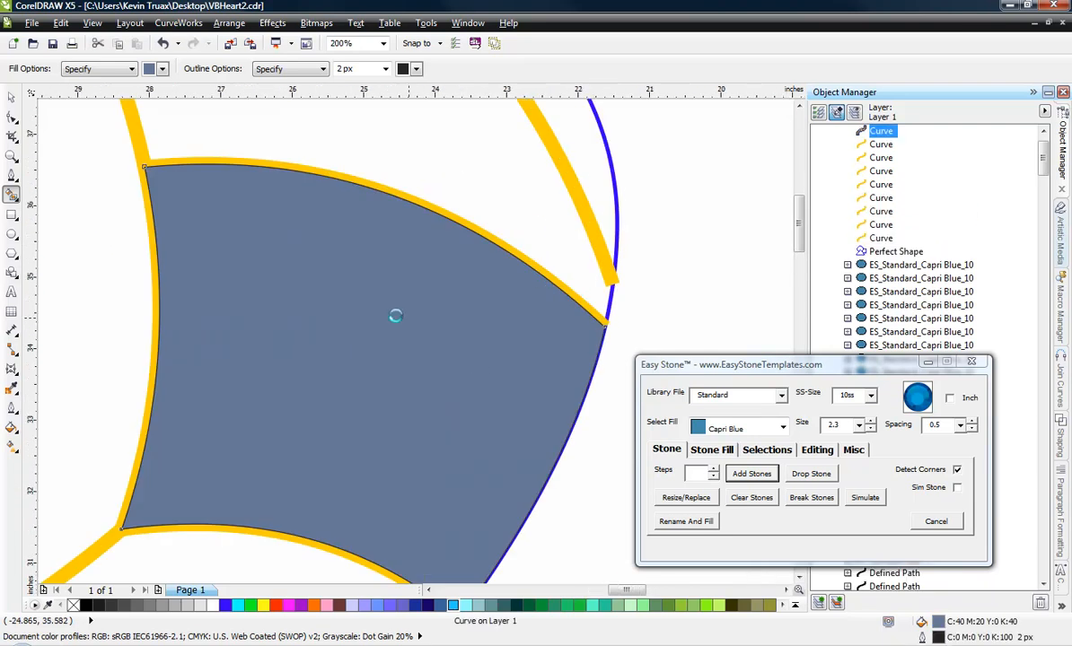
scroll(370, 295, "down", 2)
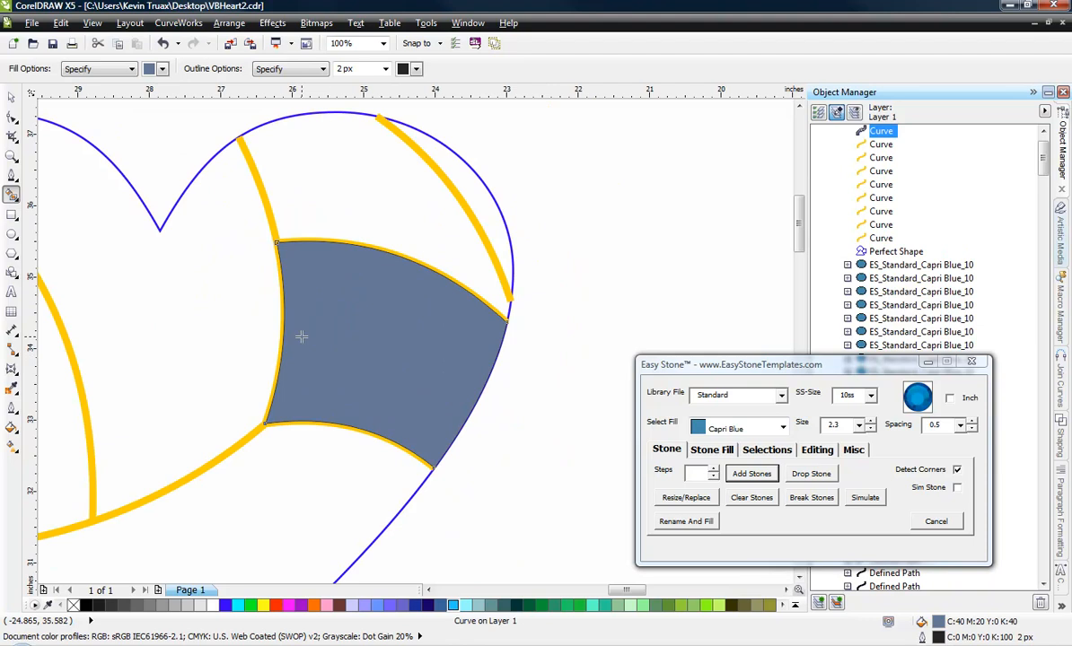
key("Delete")
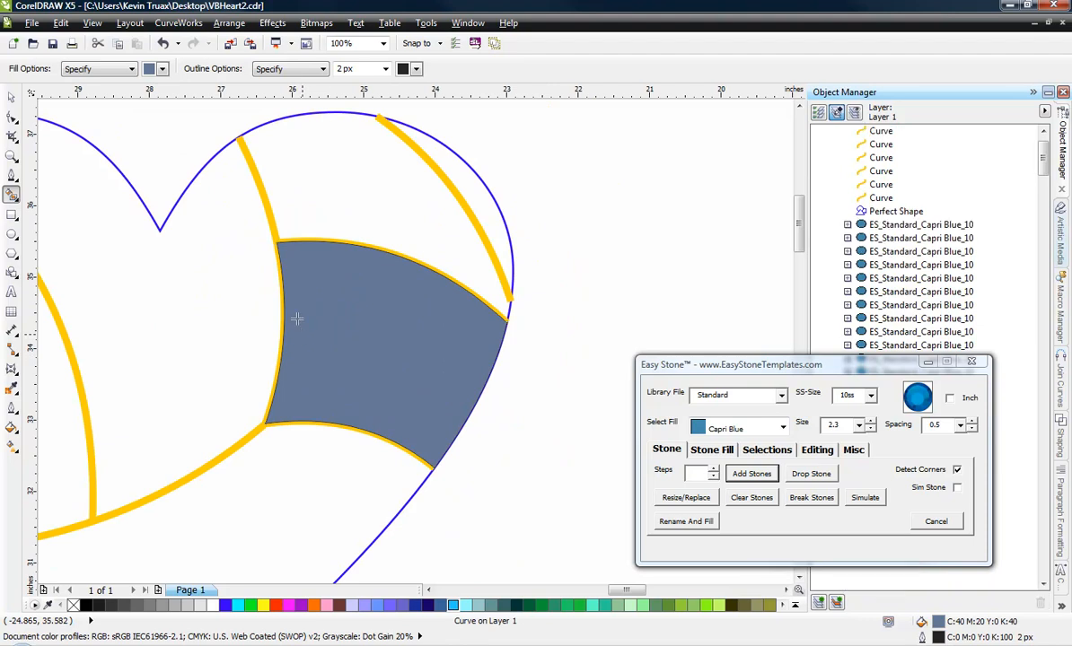
Step: Pull the end node of the curve above the right-hand panel inward, away from the heart outline, to leave a gap
left_click(12, 116)
left_click(492, 316)
left_click(490, 316)
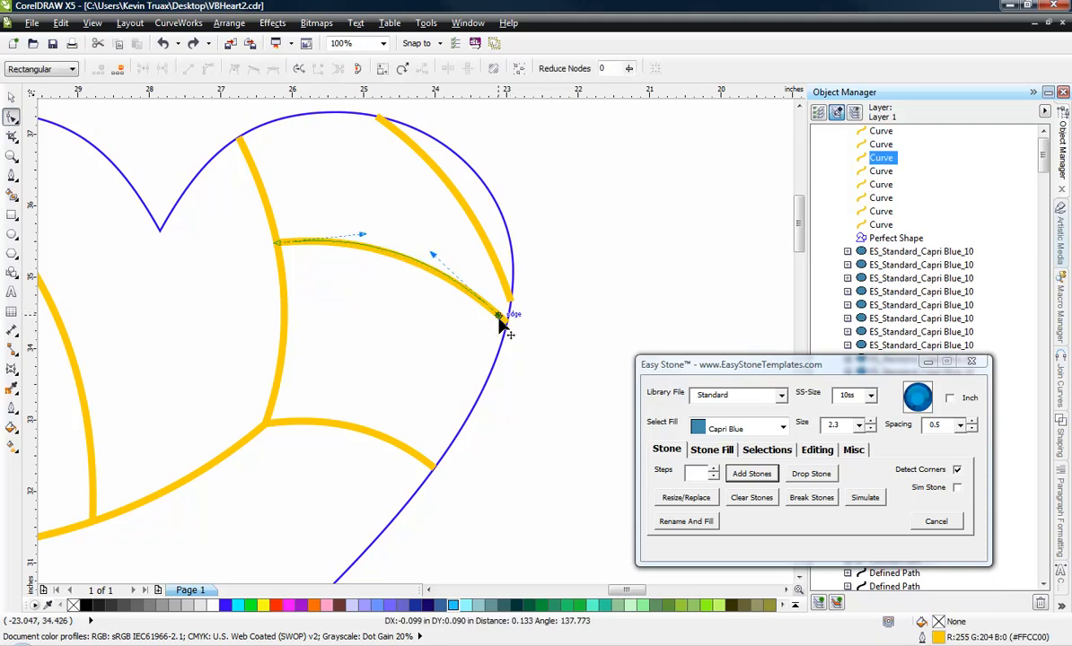
left_click_drag(491, 317, 490, 318)
left_click(546, 355)
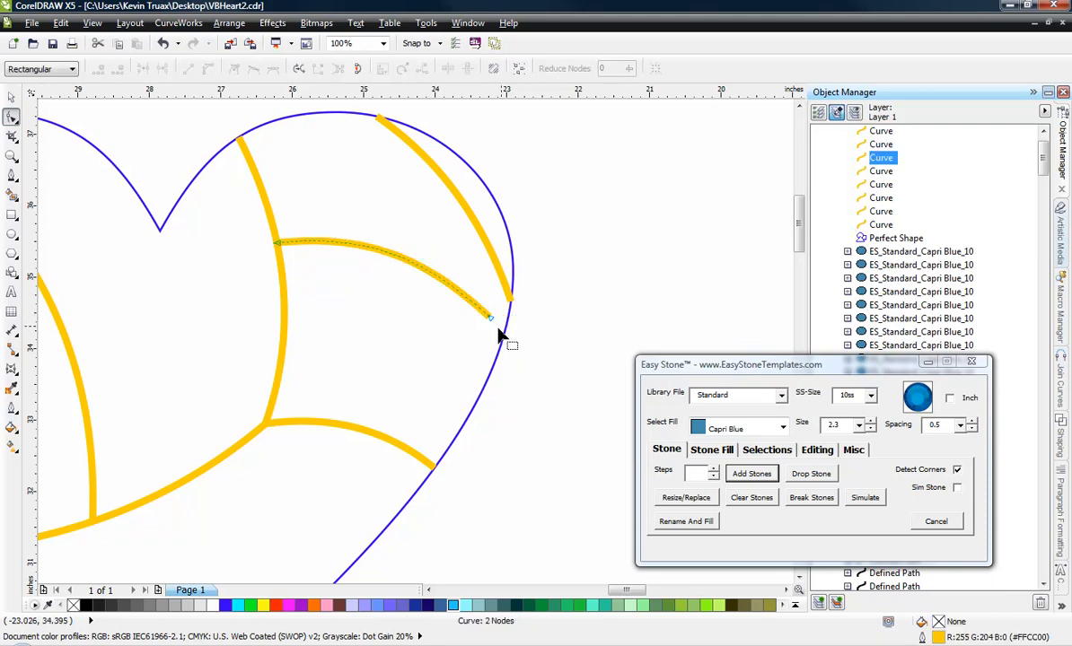
Step: Try Smart Fill on the right-hand panel with the gap open and undo the fill
left_click(11, 195)
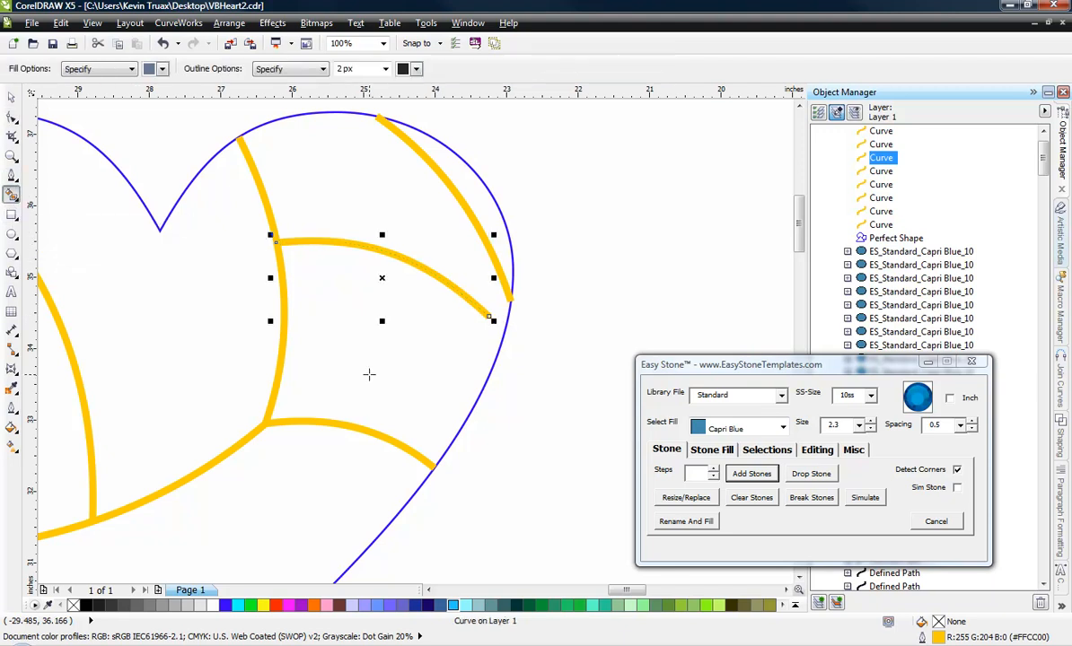
left_click(282, 407)
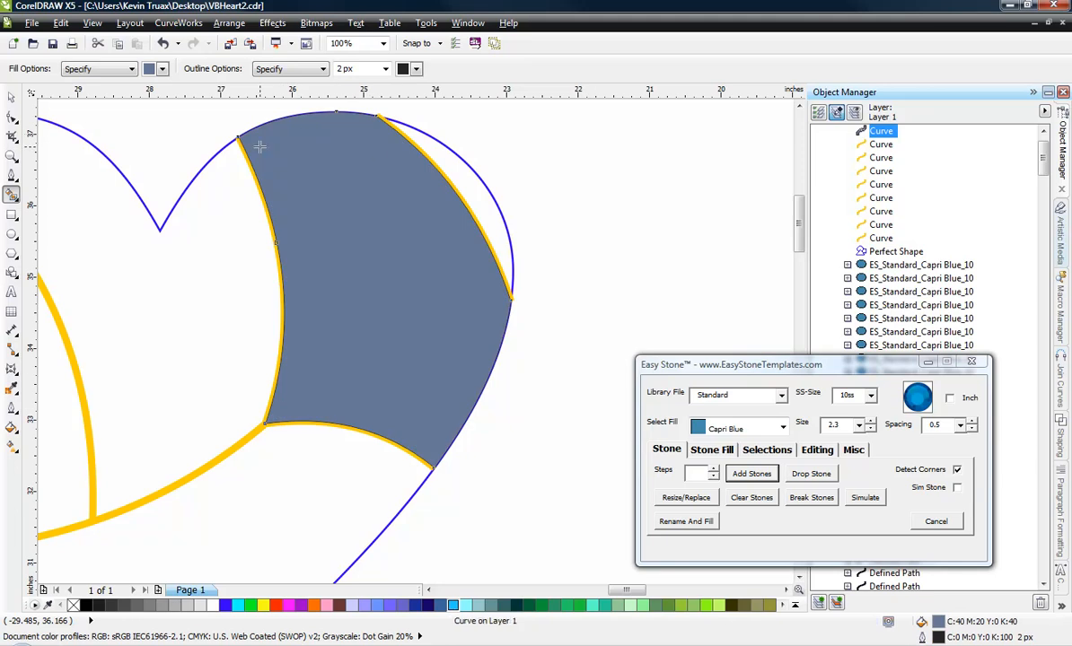
key("ctrl+z")
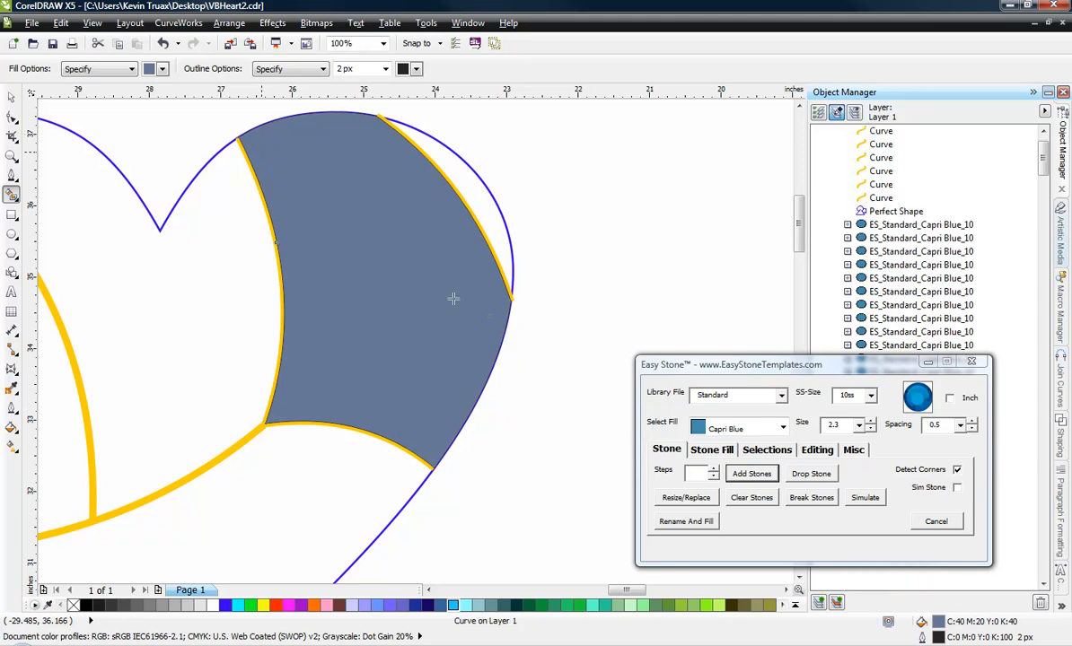
Step: Move the curve's end node back onto the heart outline and smart-fill the closed panel below the curve
left_click(11, 116)
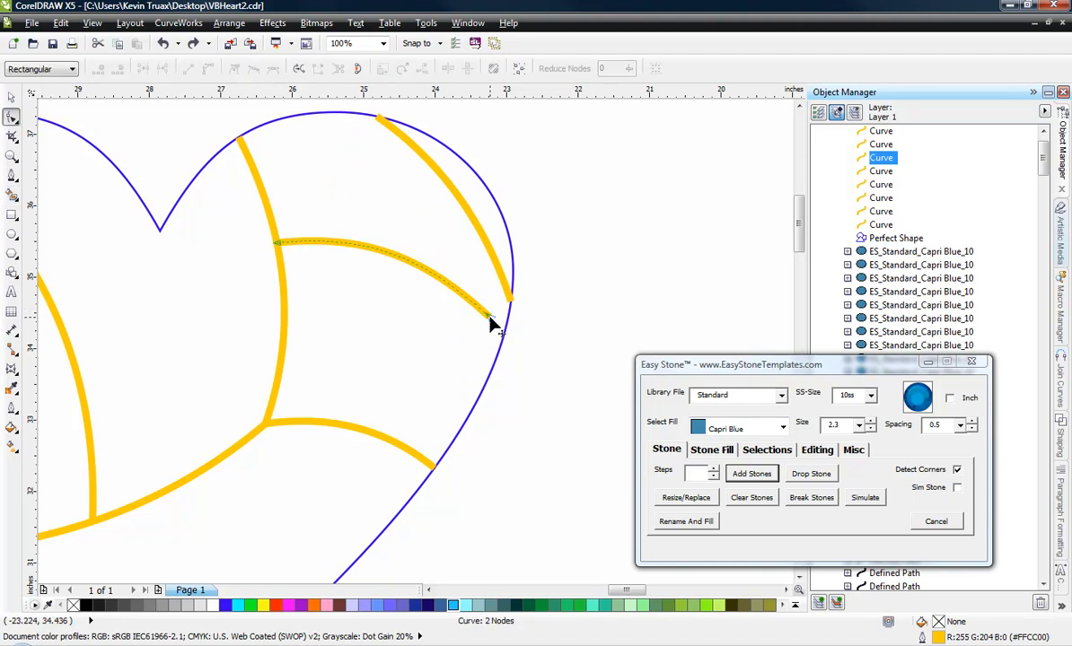
left_click_drag(490, 321, 506, 331)
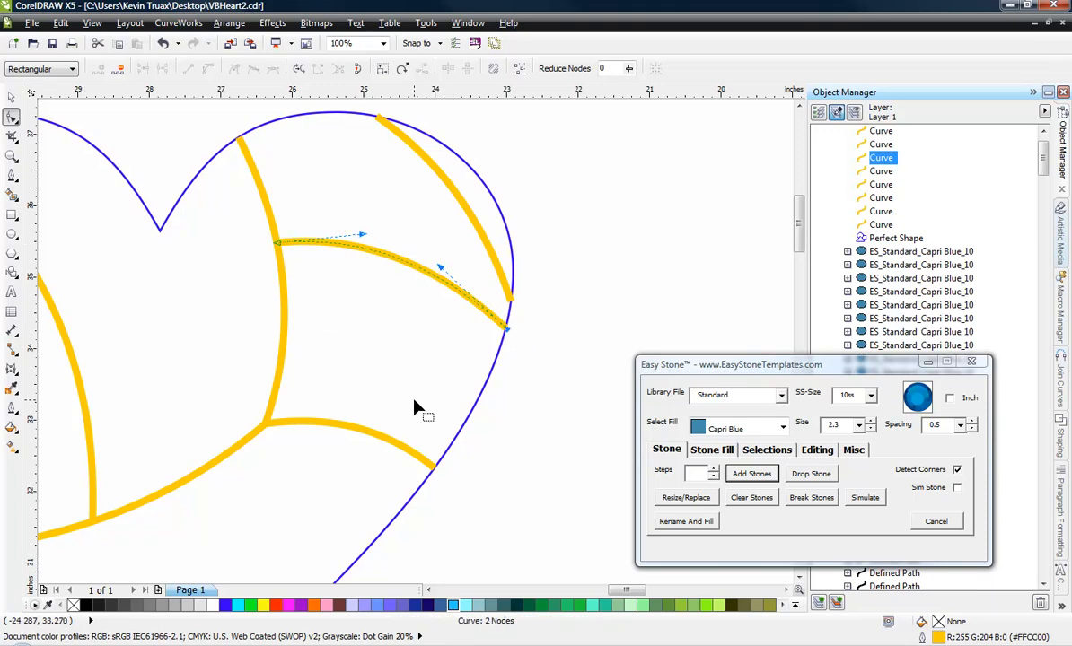
left_click(11, 195)
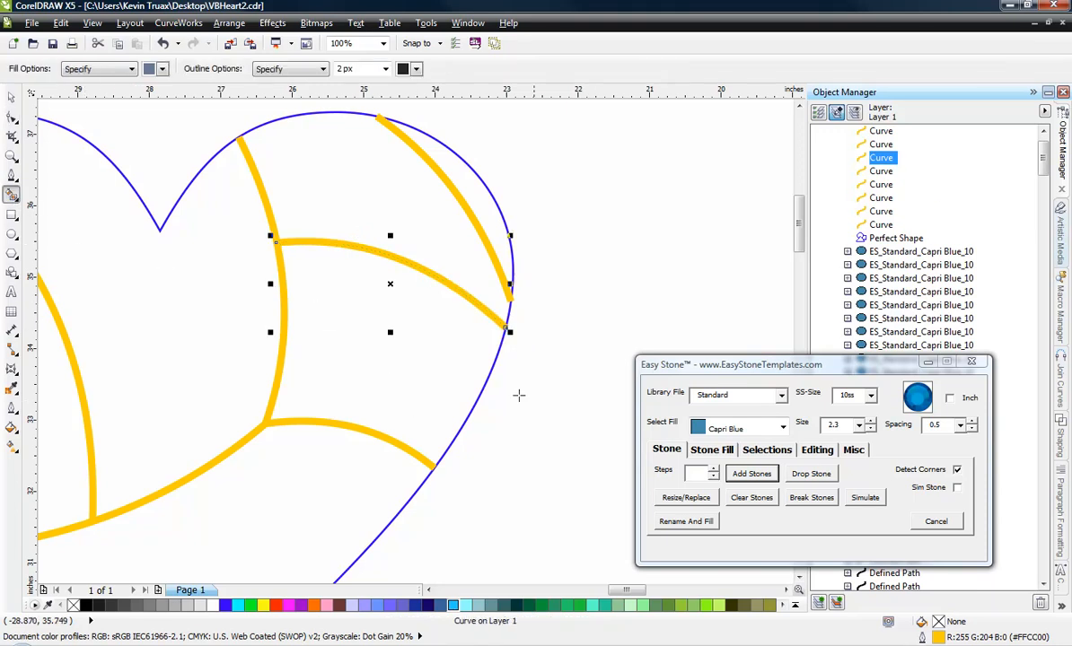
left_click(426, 375)
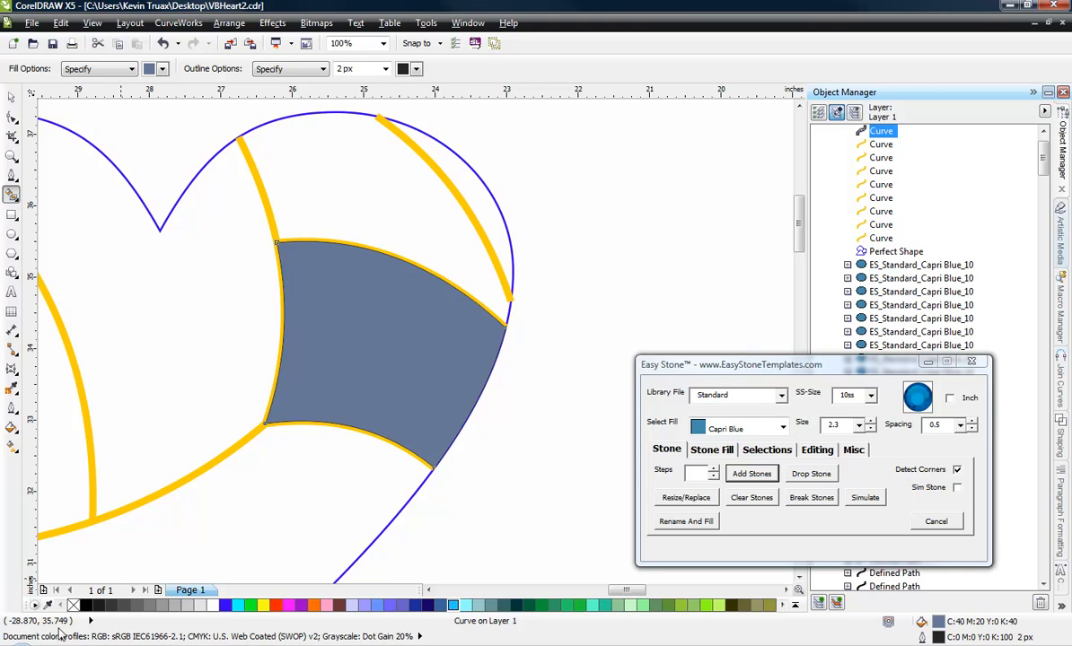
Step: Remove the new panel's fill and give it a magenta outline 20 px wide
left_click(73, 605)
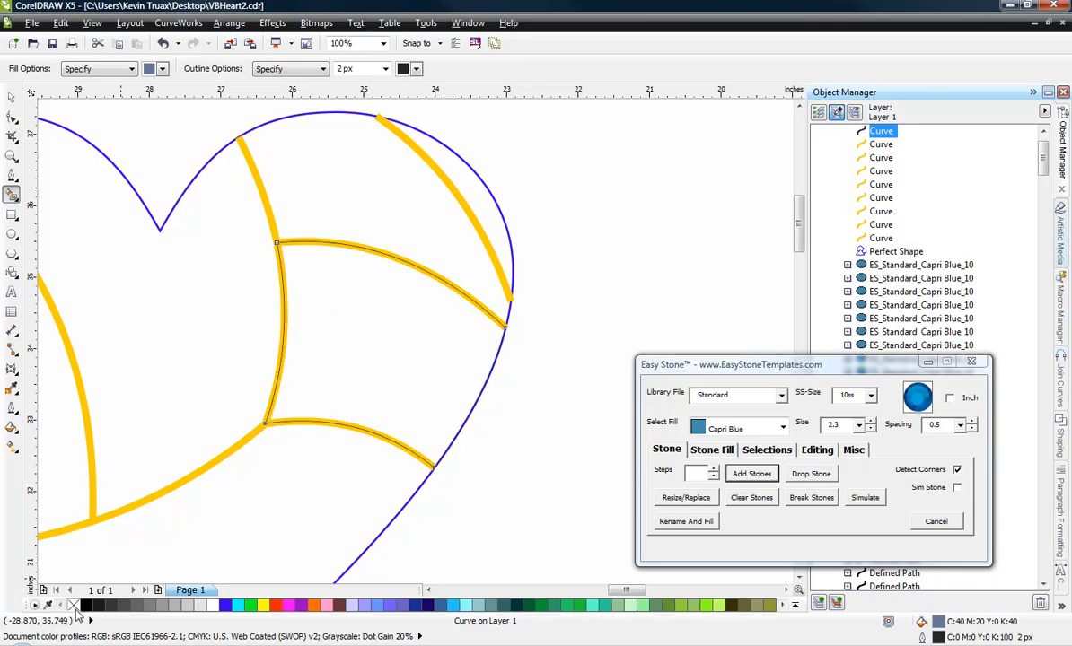
right_click(288, 605)
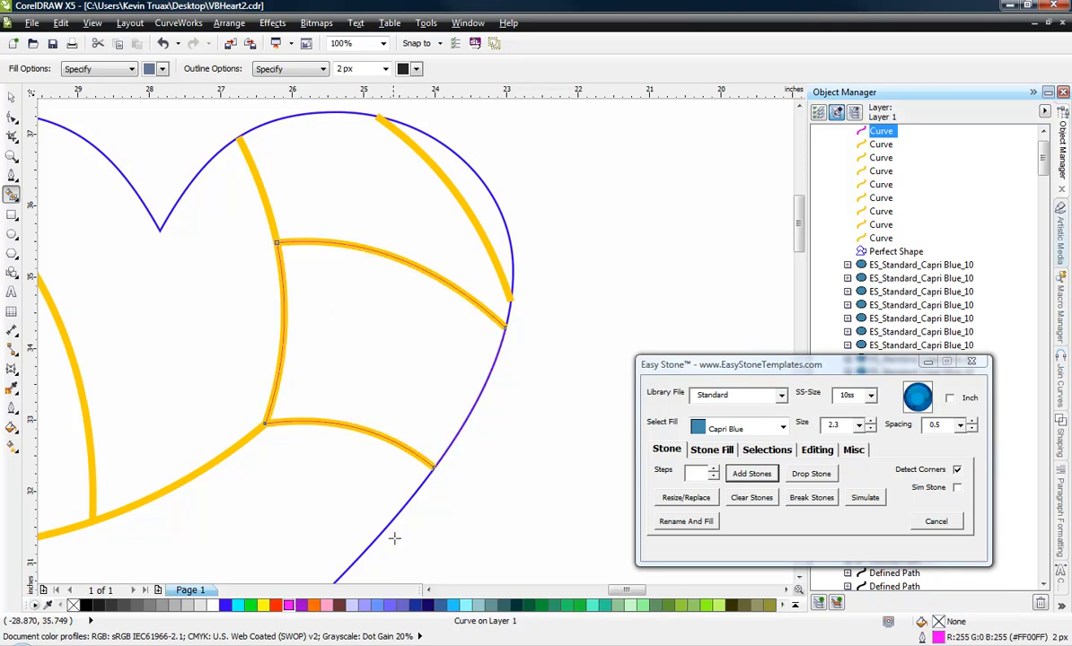
left_click(12, 408)
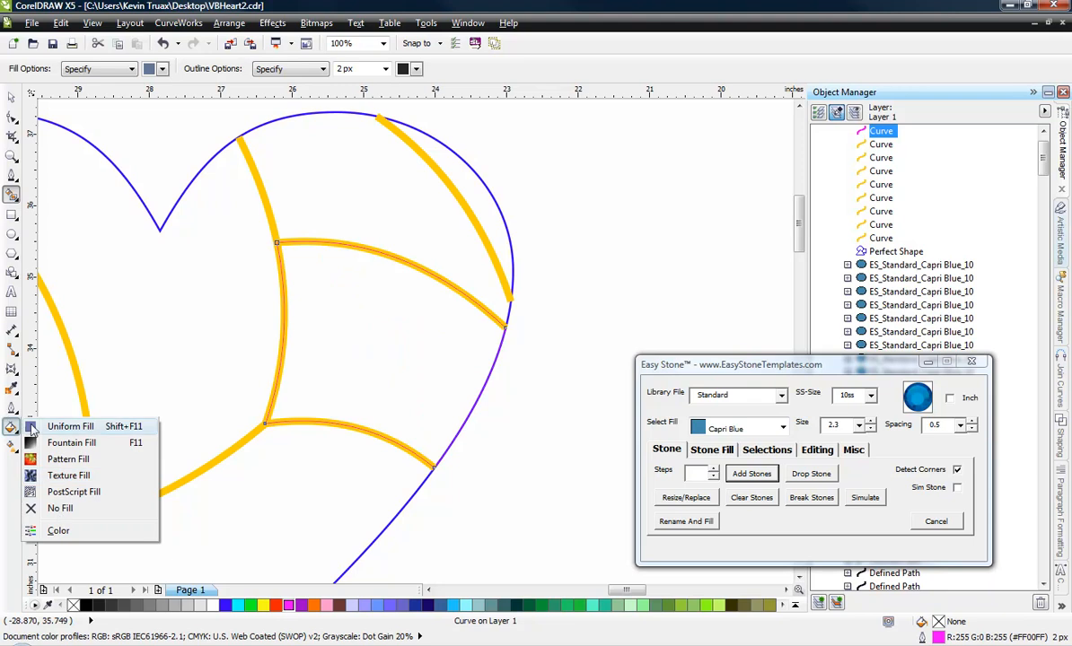
left_click(11, 409)
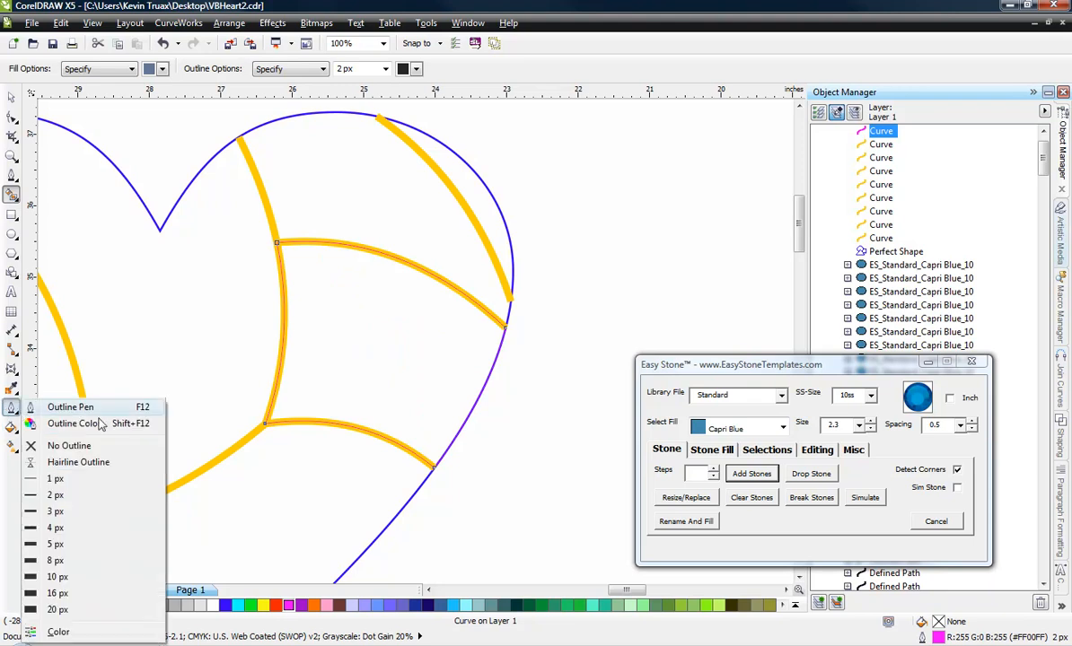
left_click(87, 576)
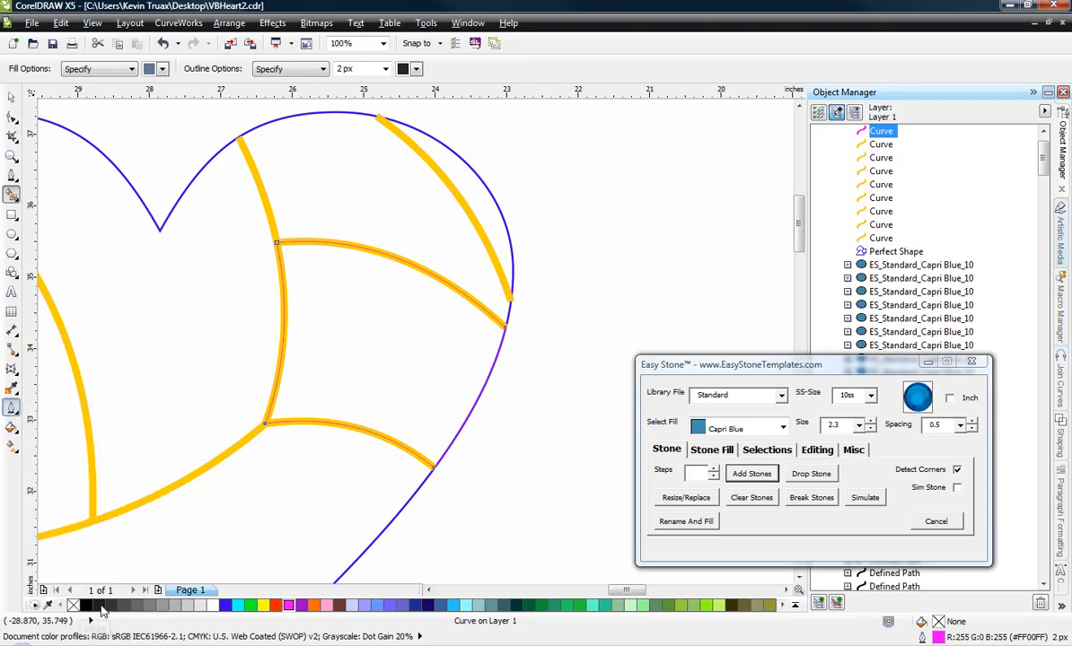
left_click(12, 96)
left_click(519, 390)
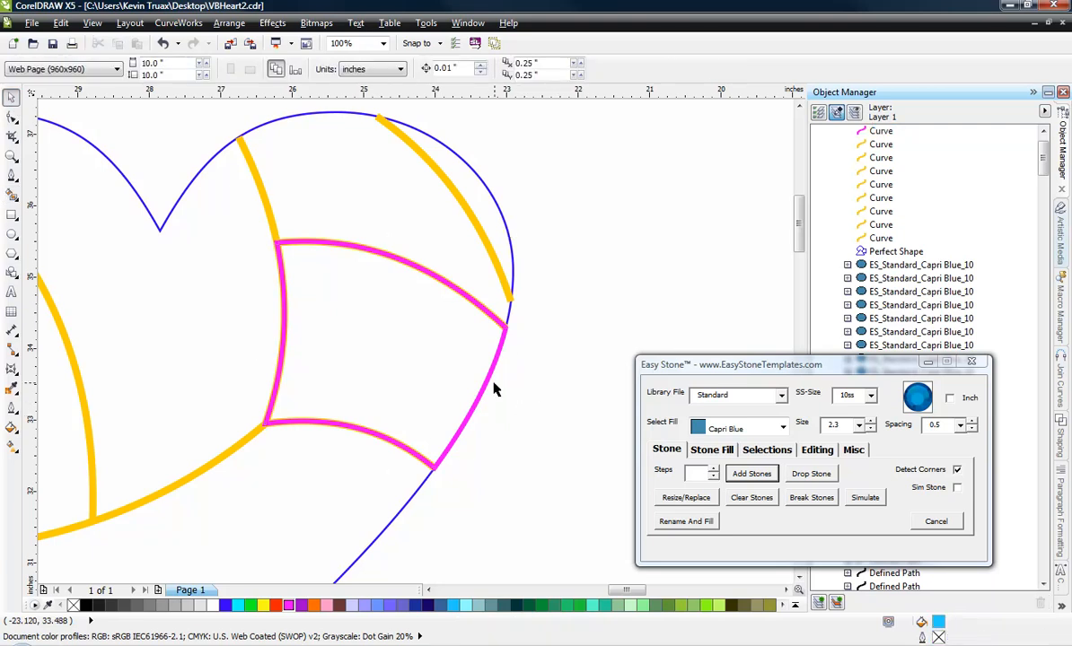
left_click(460, 371)
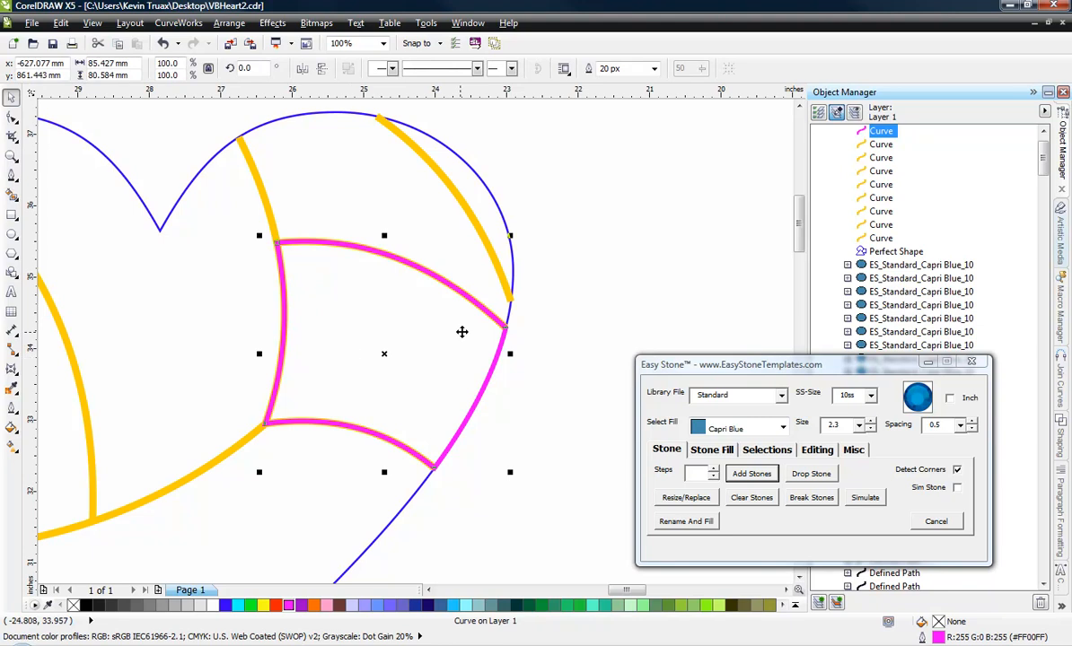
left_click(551, 314)
scroll(550, 314, "down", 2)
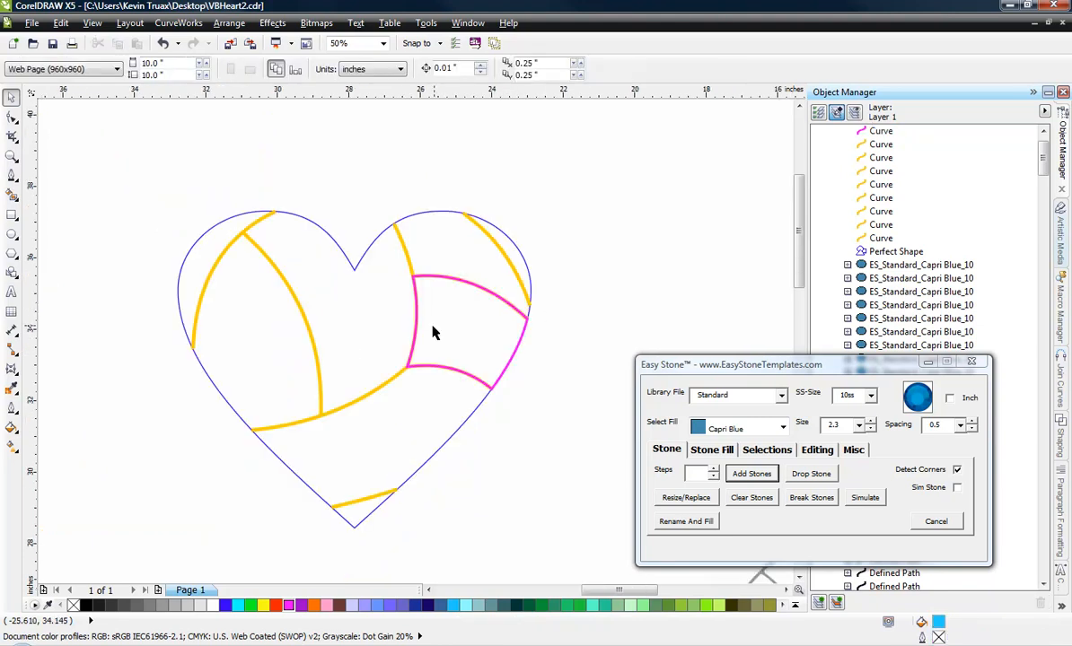
Step: Smart-fill every remaining section of the heart around the magenta-outlined panel and deselect
left_click(14, 201)
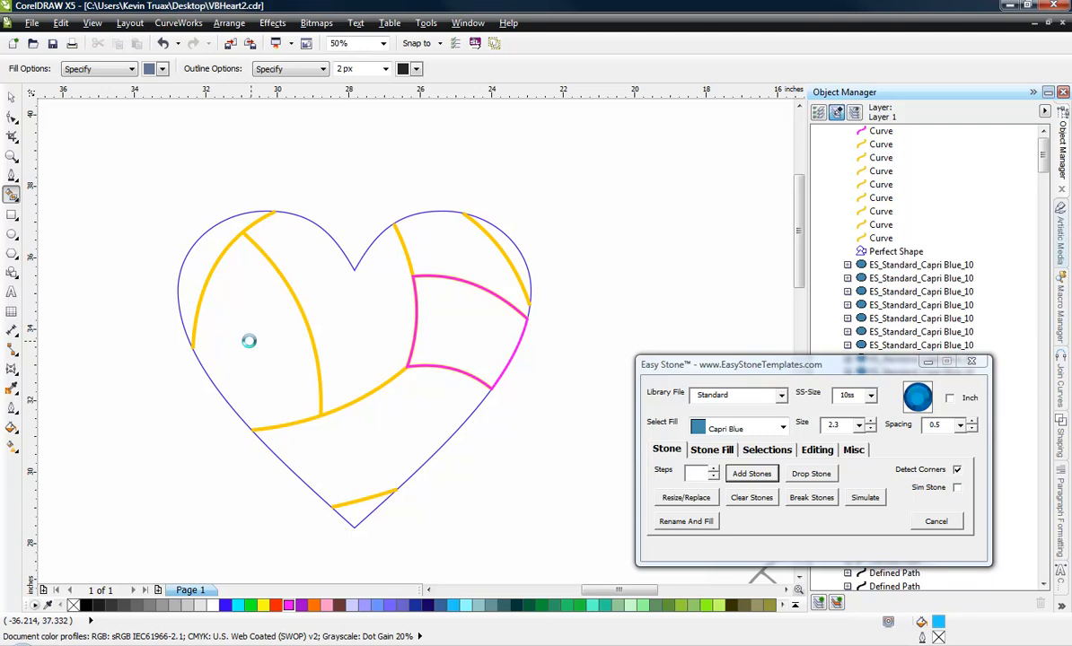
left_click(208, 305)
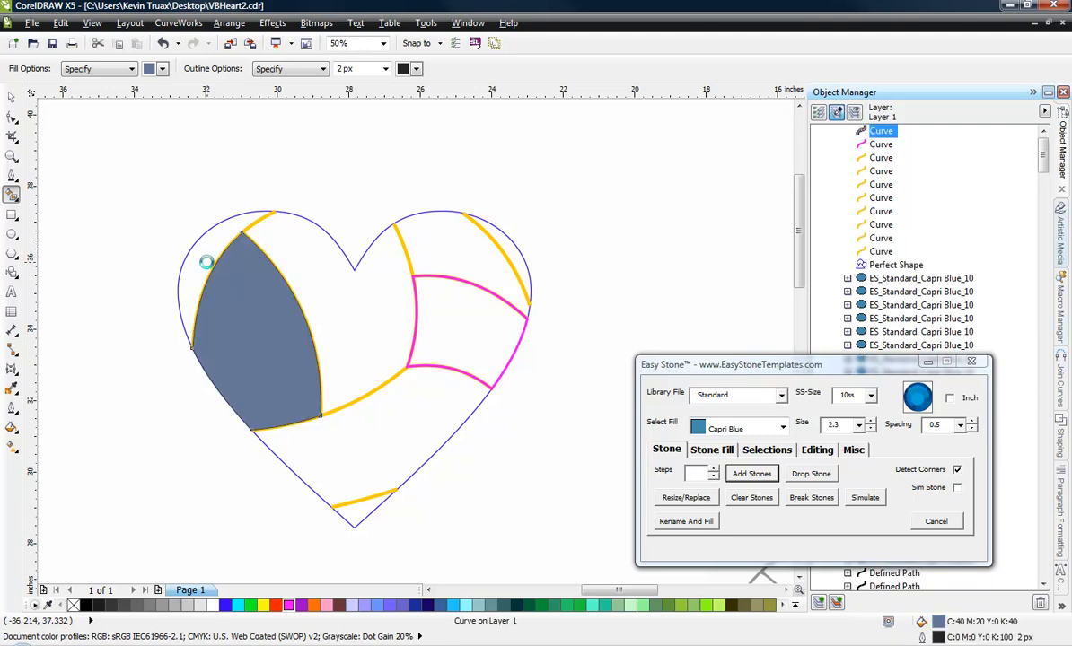
left_click(315, 290)
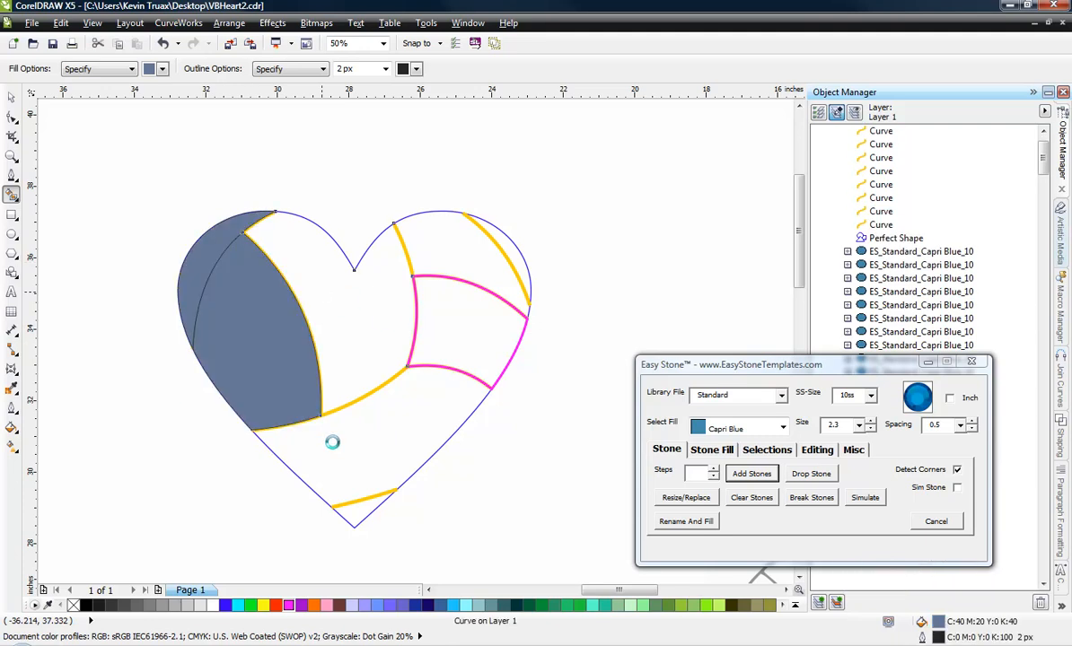
left_click(356, 510)
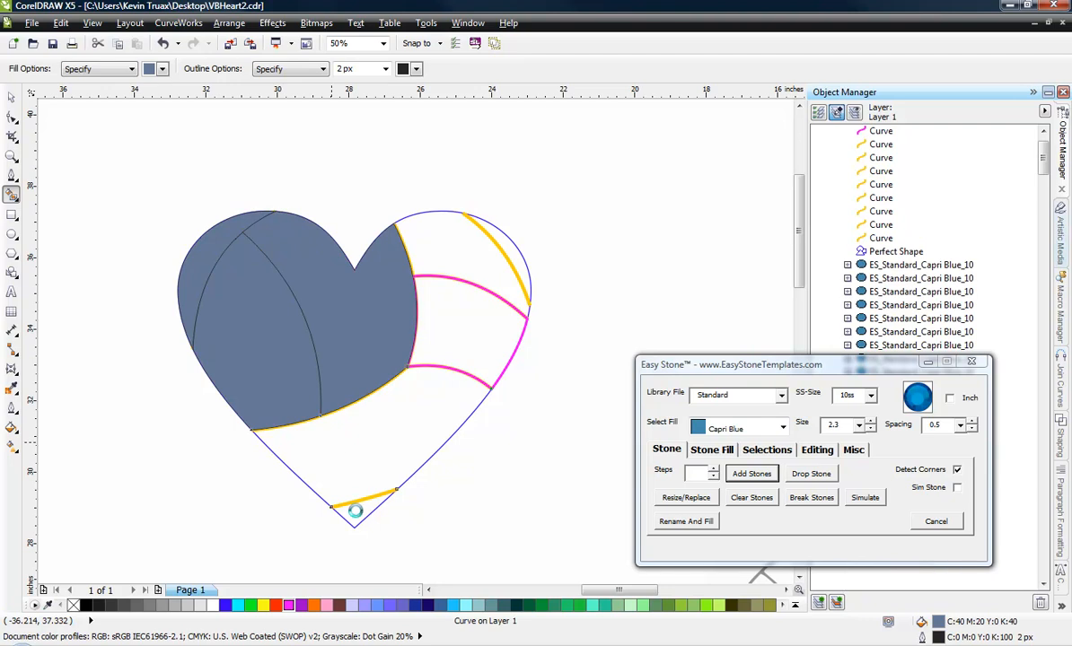
left_click(459, 258)
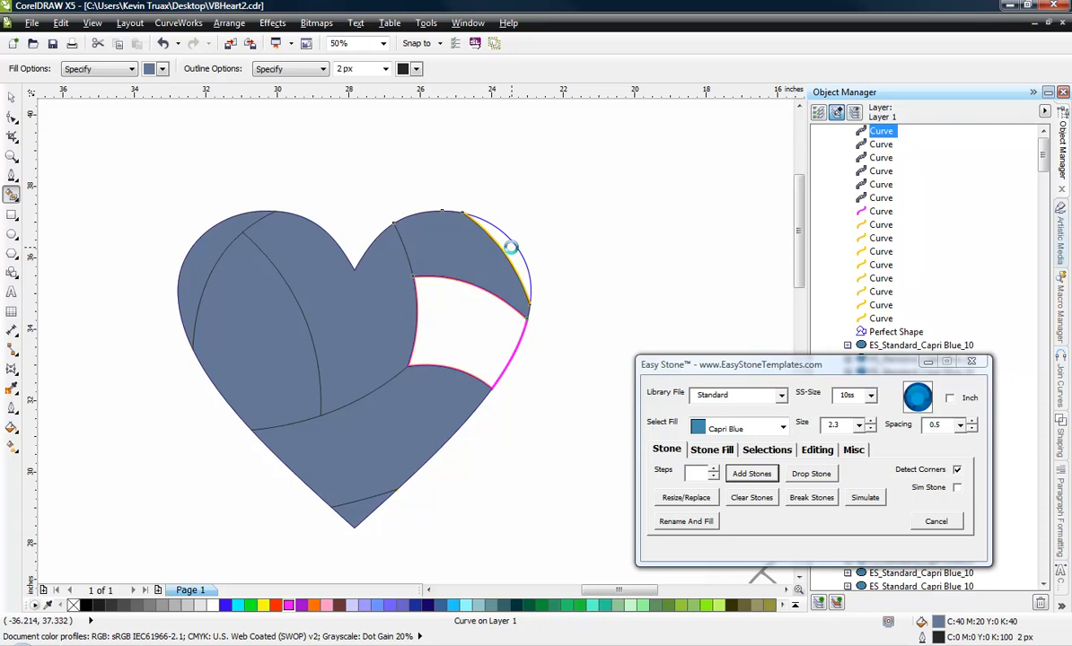
left_click(12, 96)
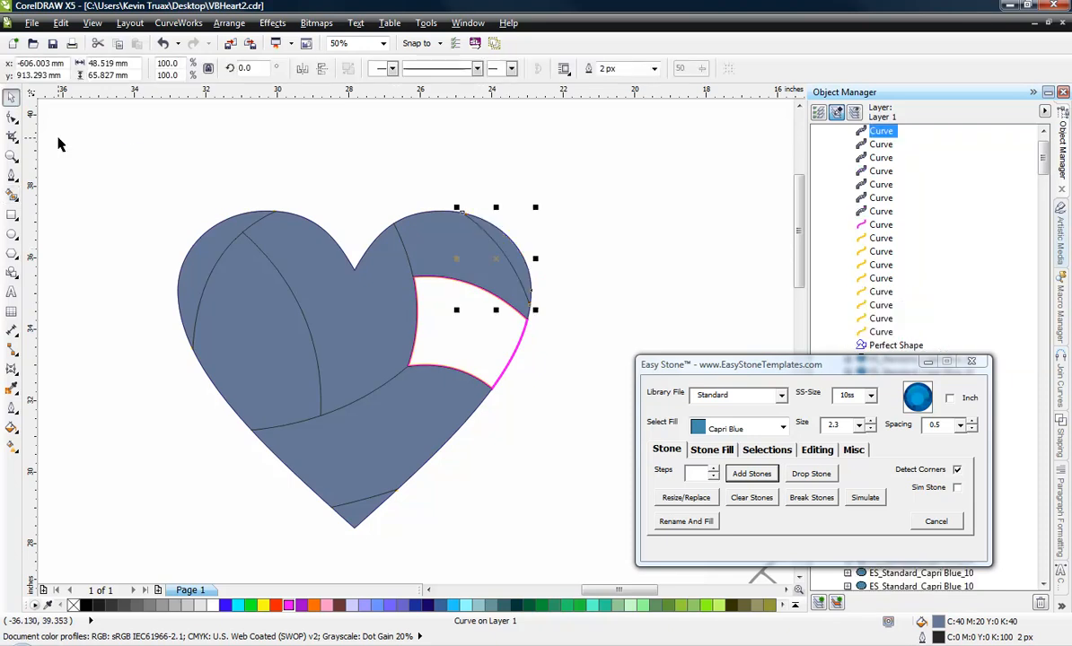
left_click(59, 143)
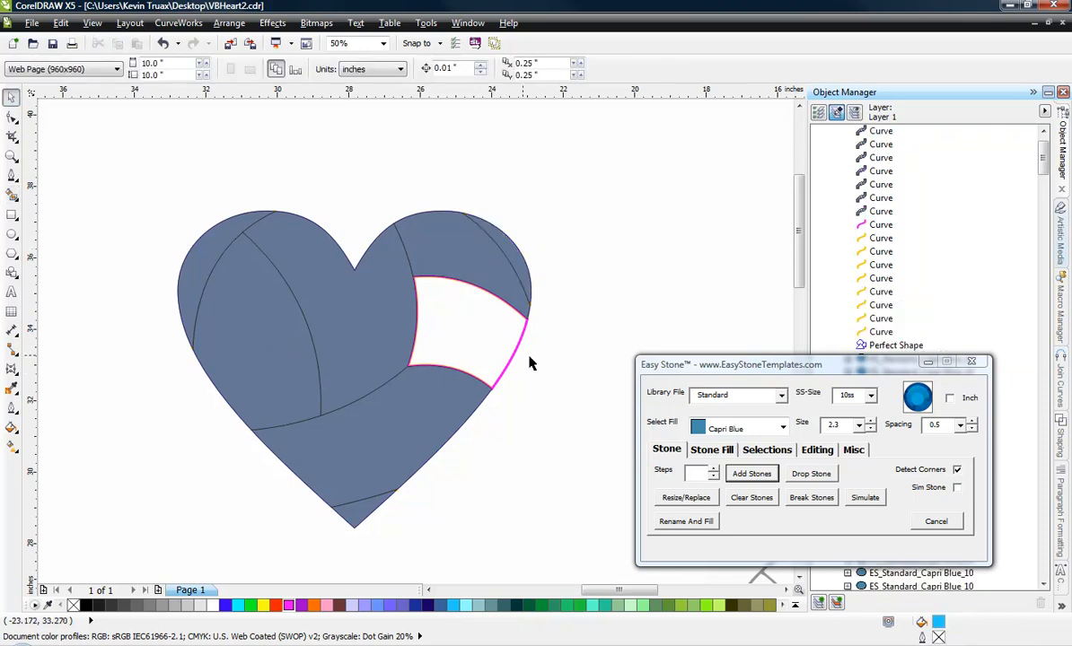
Step: Fill the magenta-outlined panel with Pink stones of size 3.3 using Island Fill with Add enabled, and deselect
scroll(530, 362, "up", 2)
left_click(457, 295)
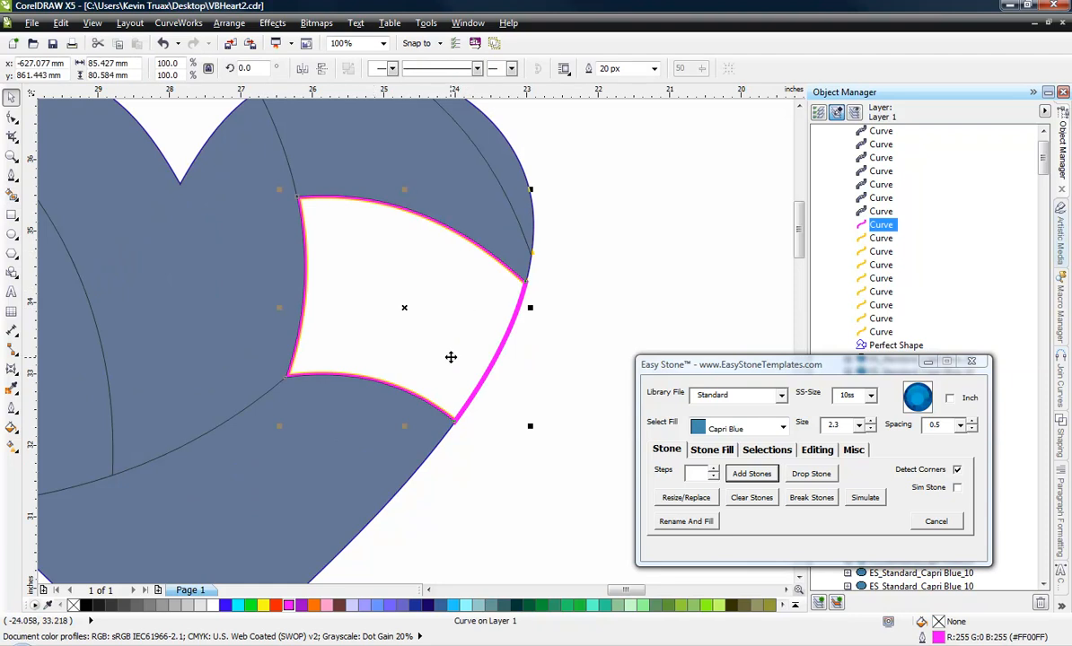
left_click(859, 427)
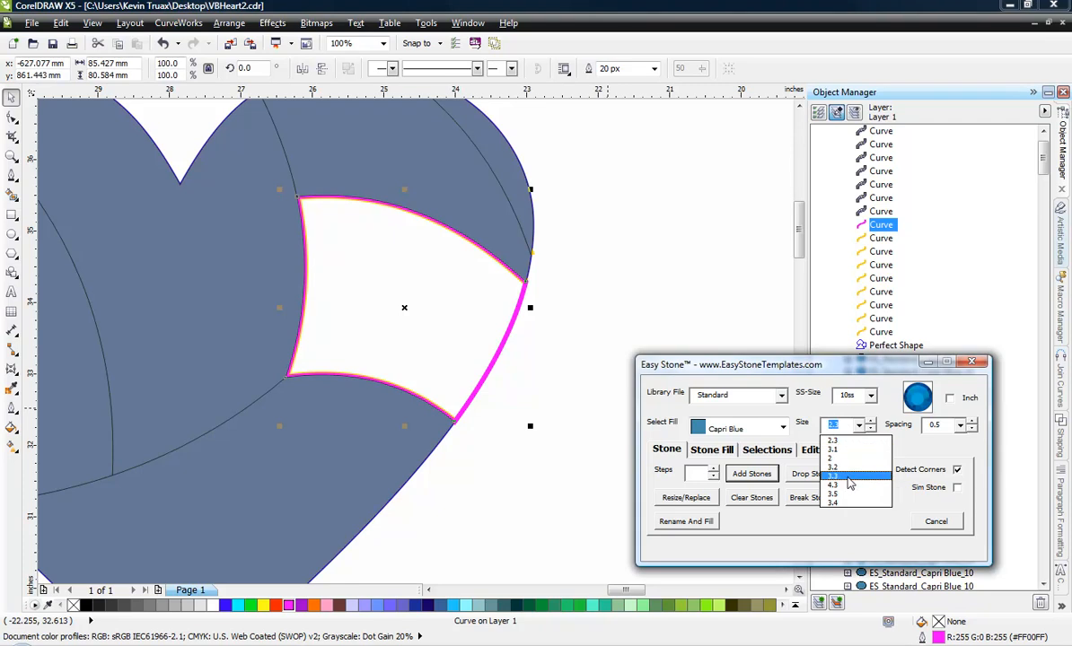
left_click(847, 478)
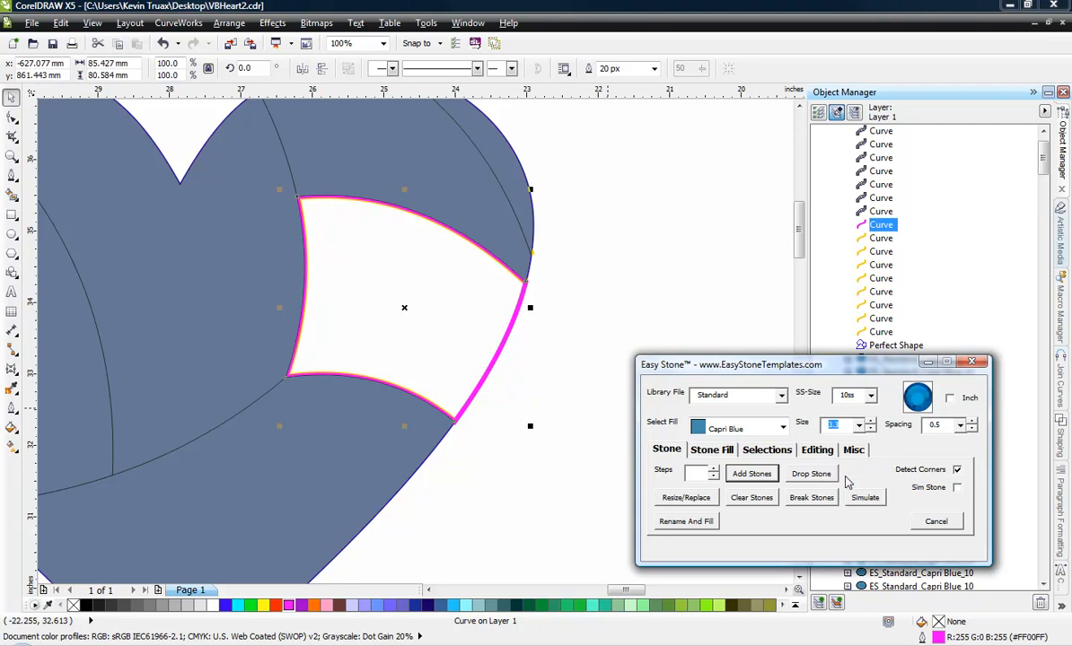
left_click(712, 449)
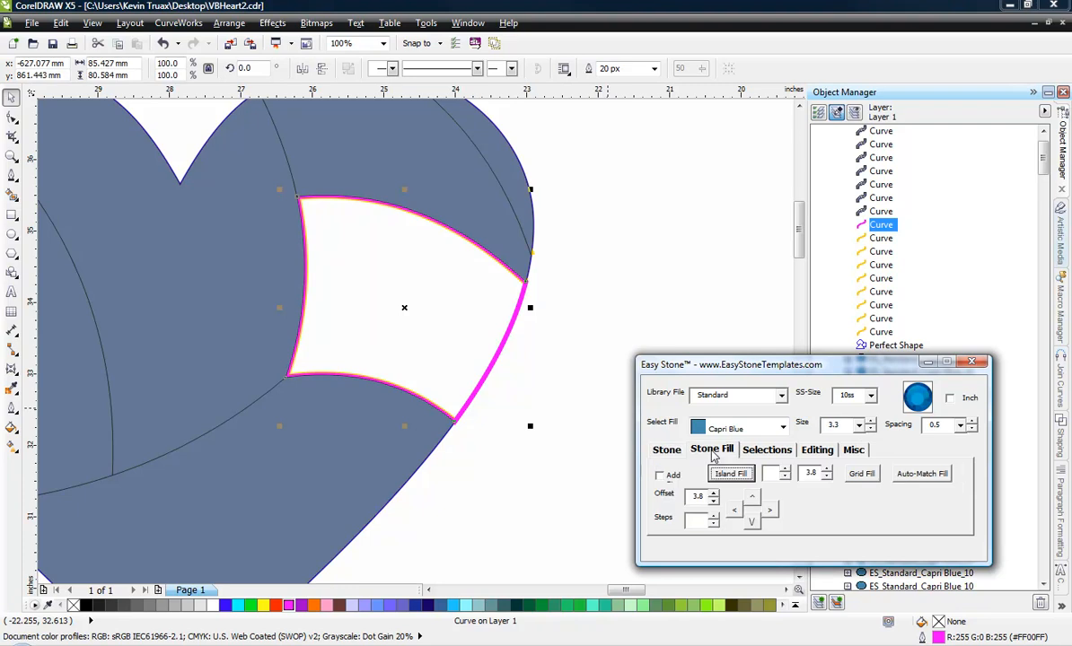
left_click(783, 429)
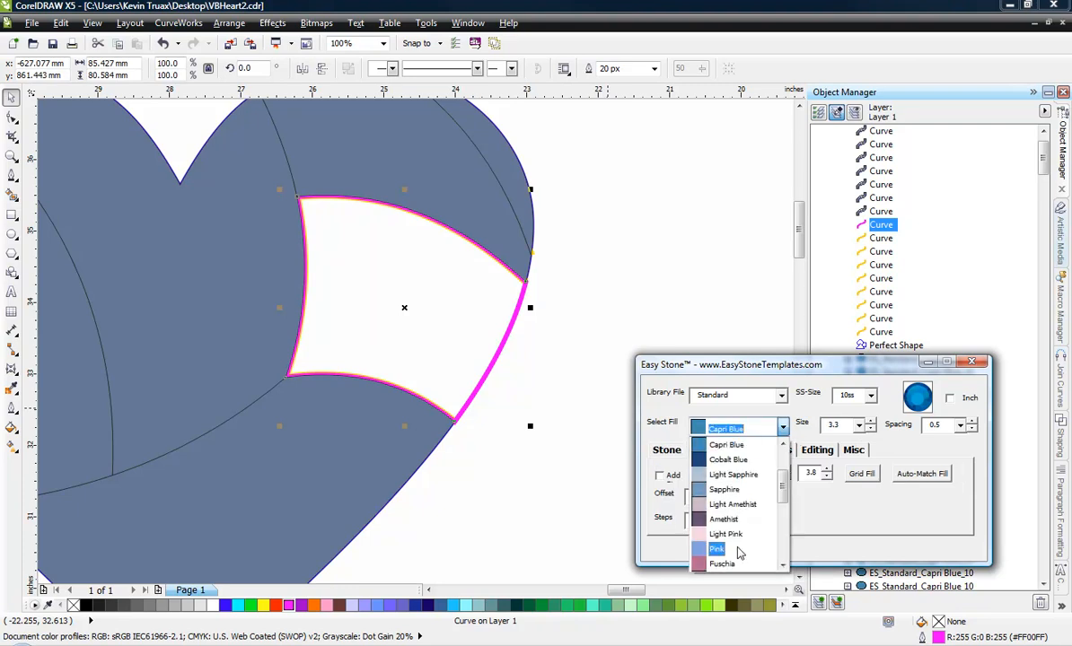
left_click(732, 553)
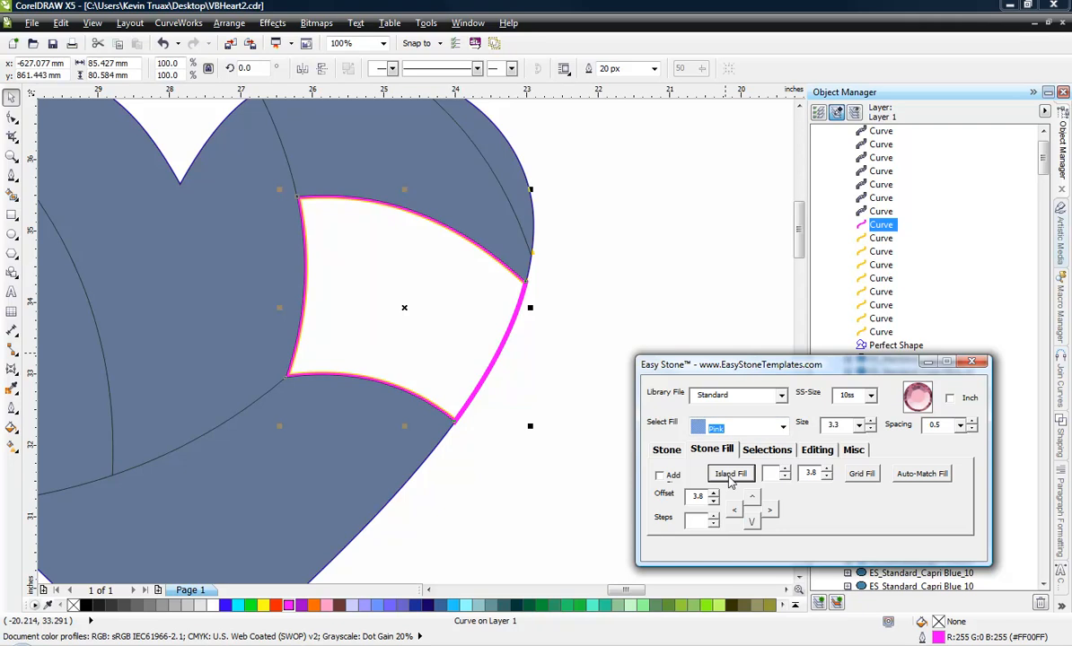
left_click(659, 477)
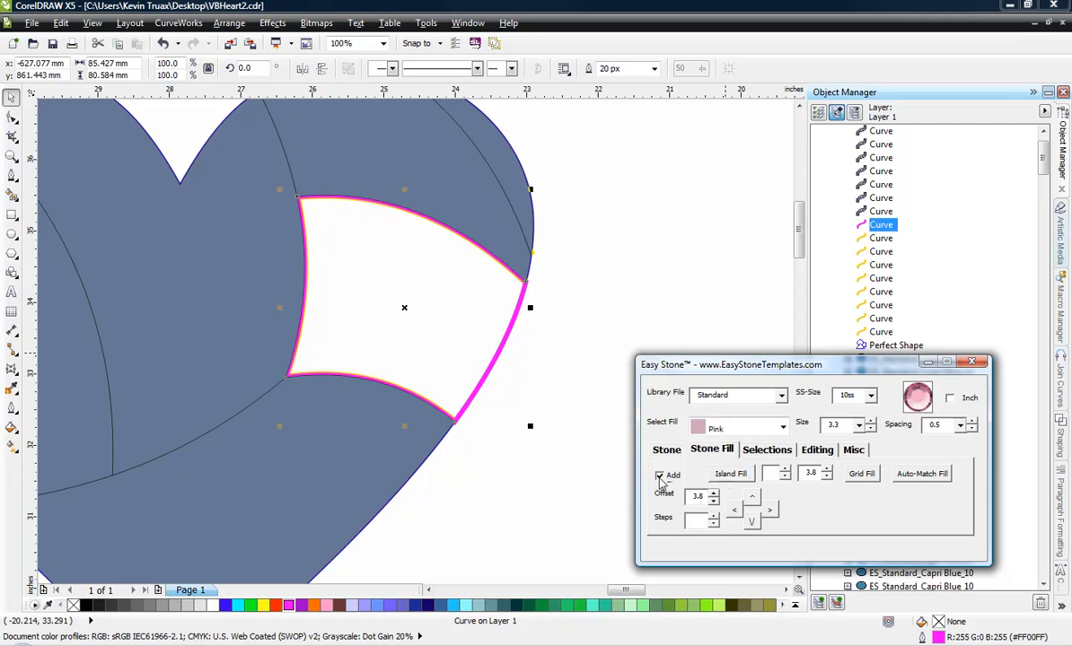
left_click(741, 477)
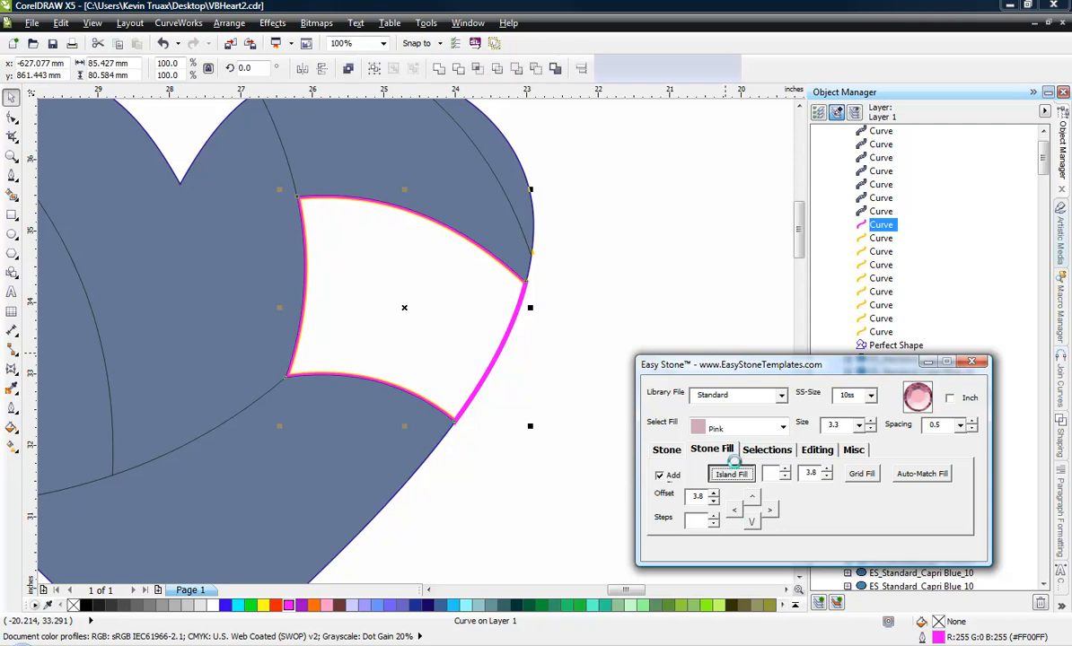
left_click(642, 306)
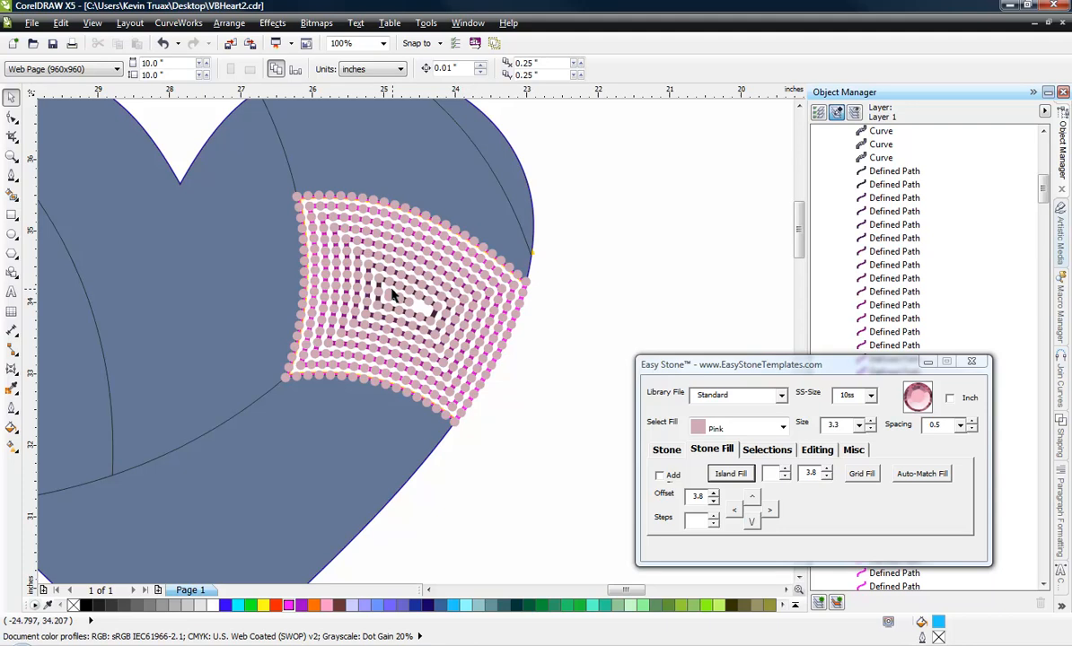
Step: Select everything in the stone-filled panel, remove the outline colour from the offset paths, and deselect
scroll(393, 294, "up", 2)
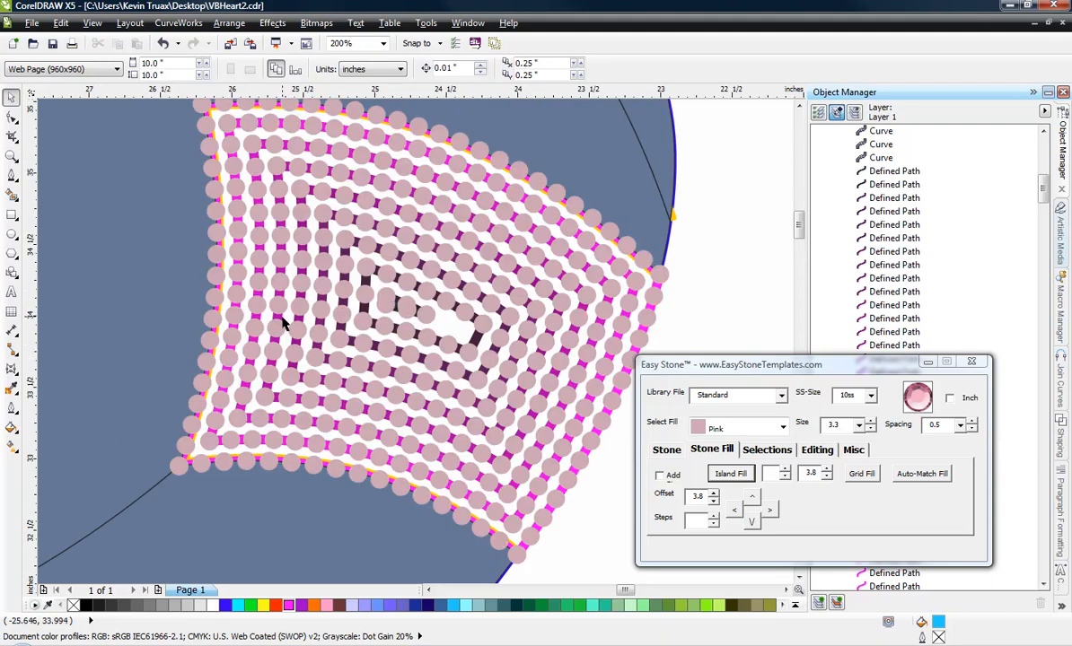
scroll(289, 299, "down", 2)
left_click_drag(556, 138, 179, 427)
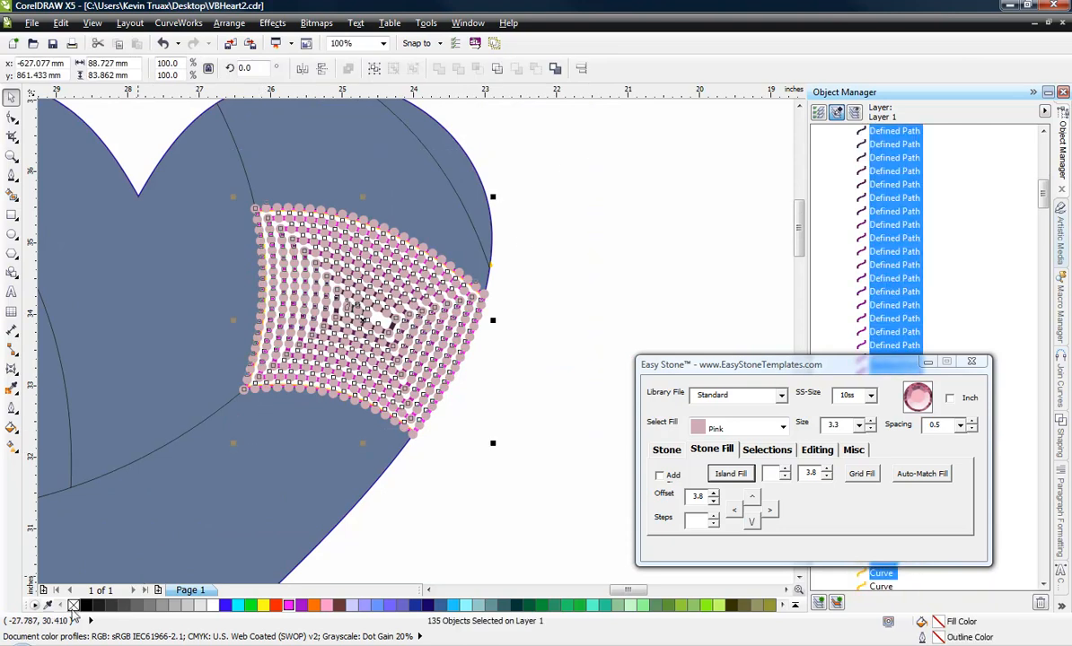
key("Escape")
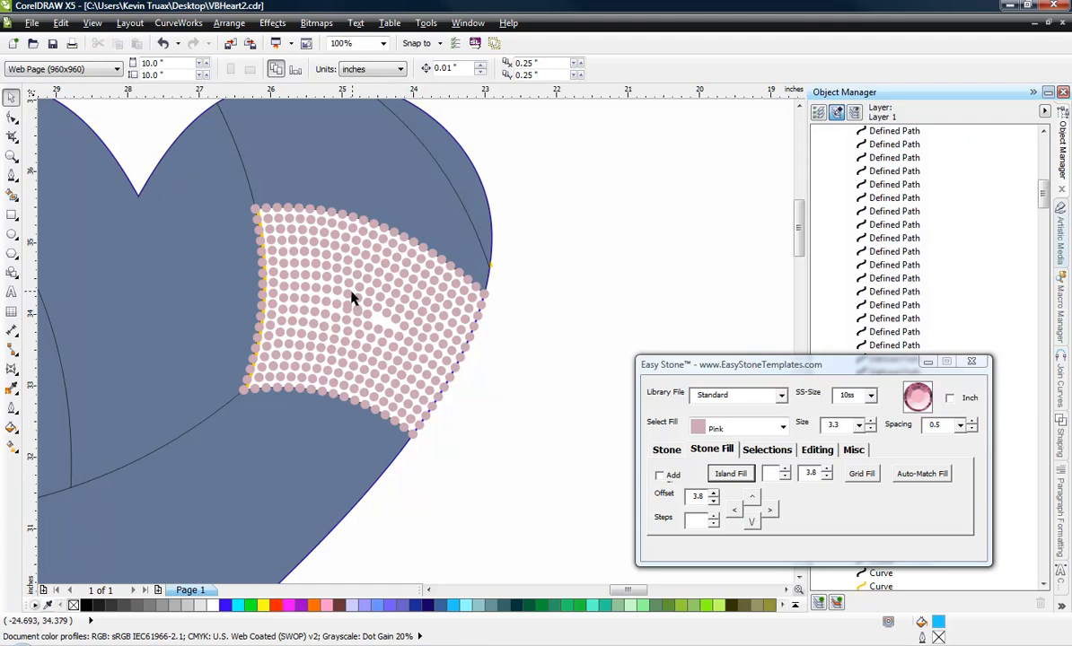
Step: Select the panel's whole stone fill and break it into individual stones
scroll(372, 328, "up", 2)
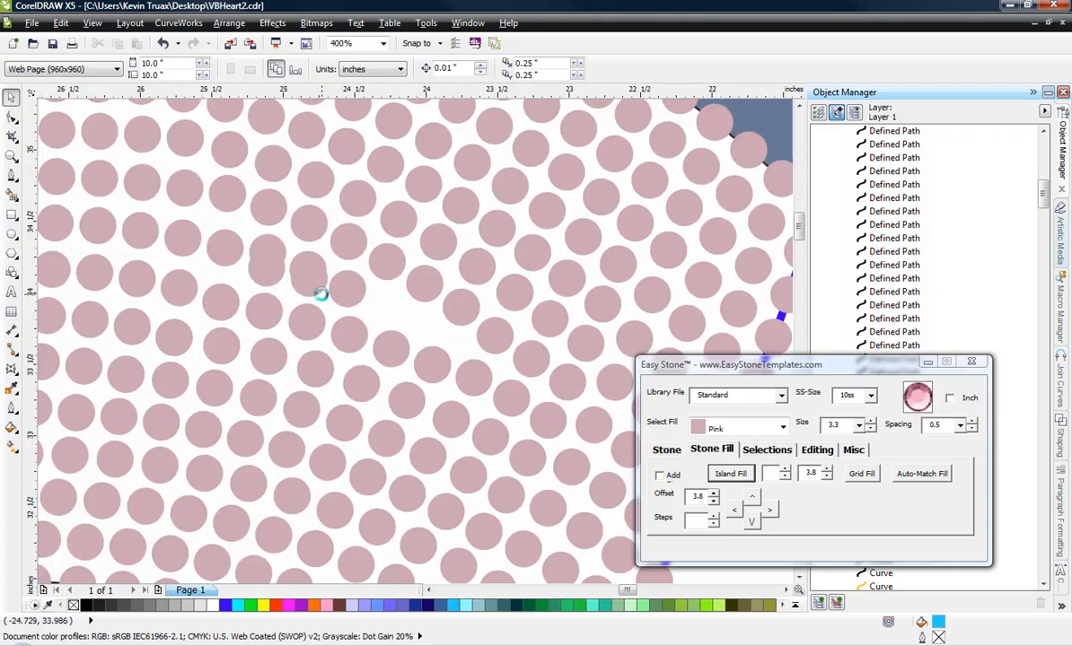
scroll(319, 292, "down", 1)
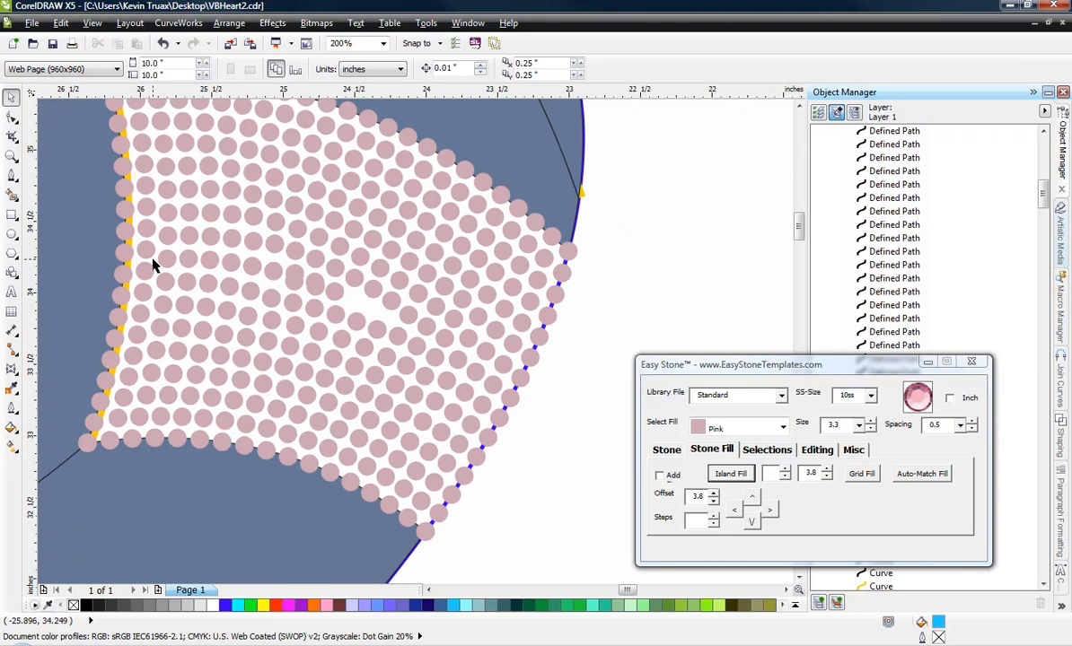
scroll(364, 392, "down", 1)
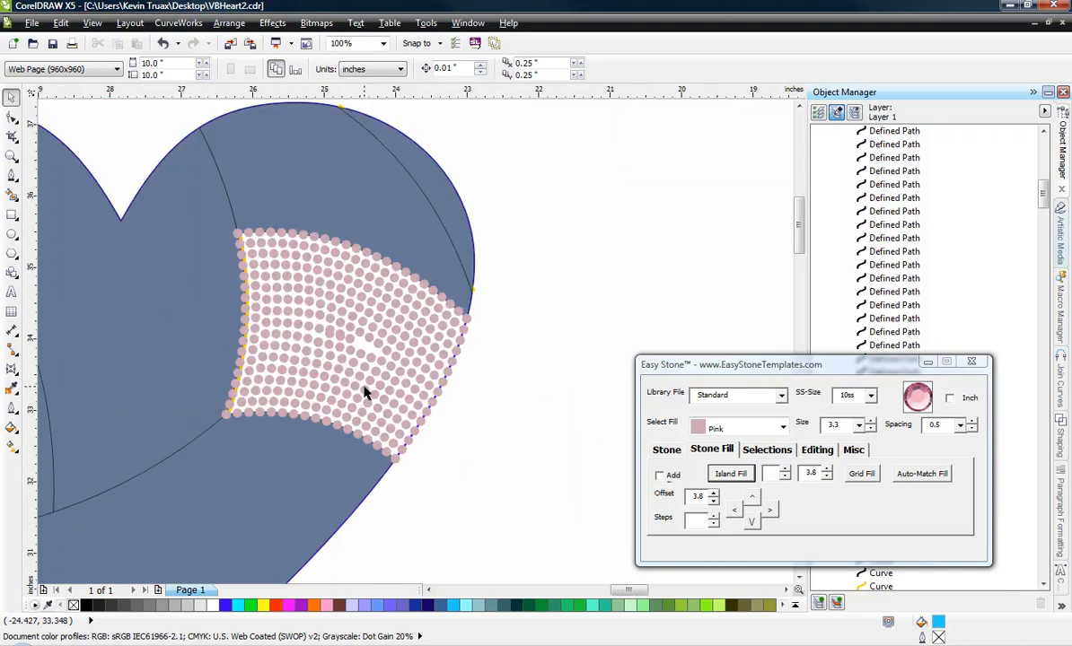
scroll(354, 342, "up", 1)
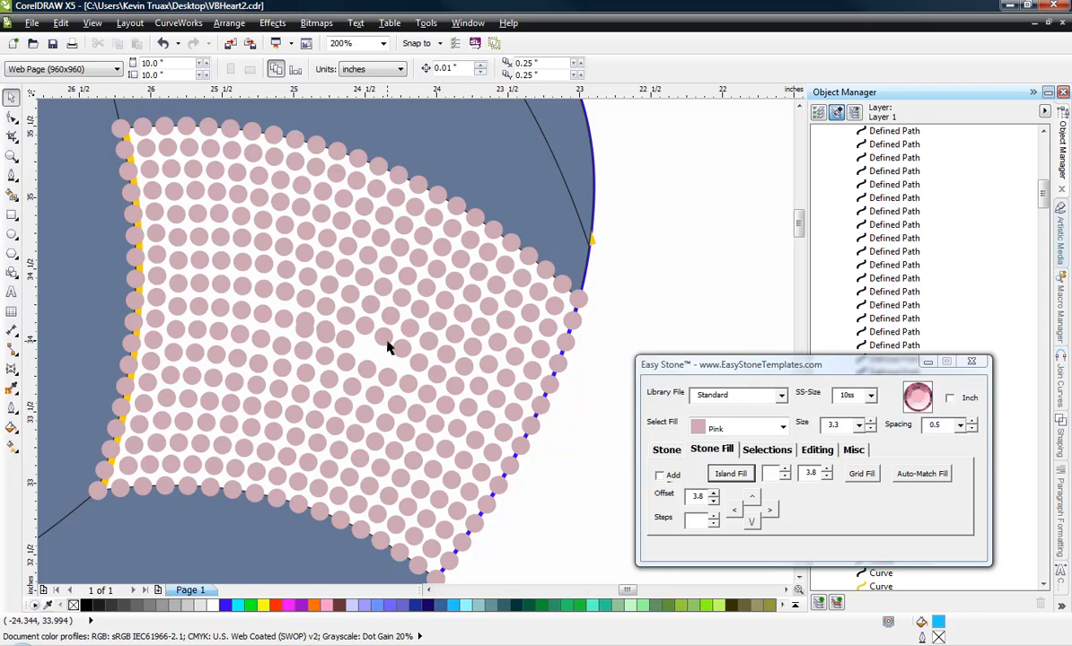
scroll(388, 348, "down", 1)
left_click_drag(569, 225, 195, 468)
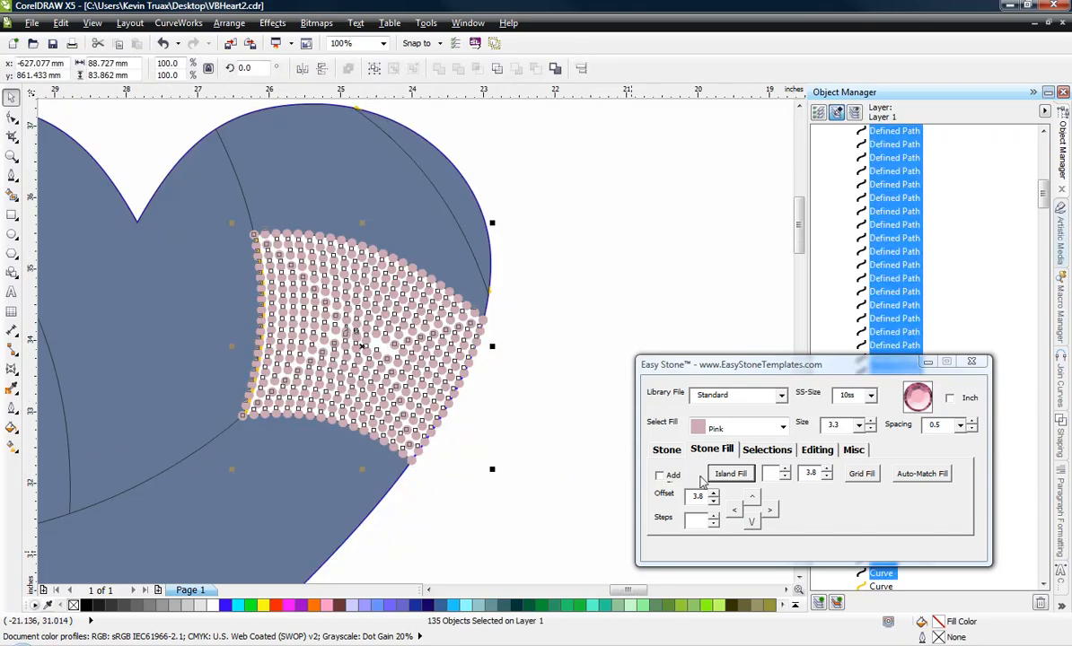
left_click(666, 449)
left_click(812, 497)
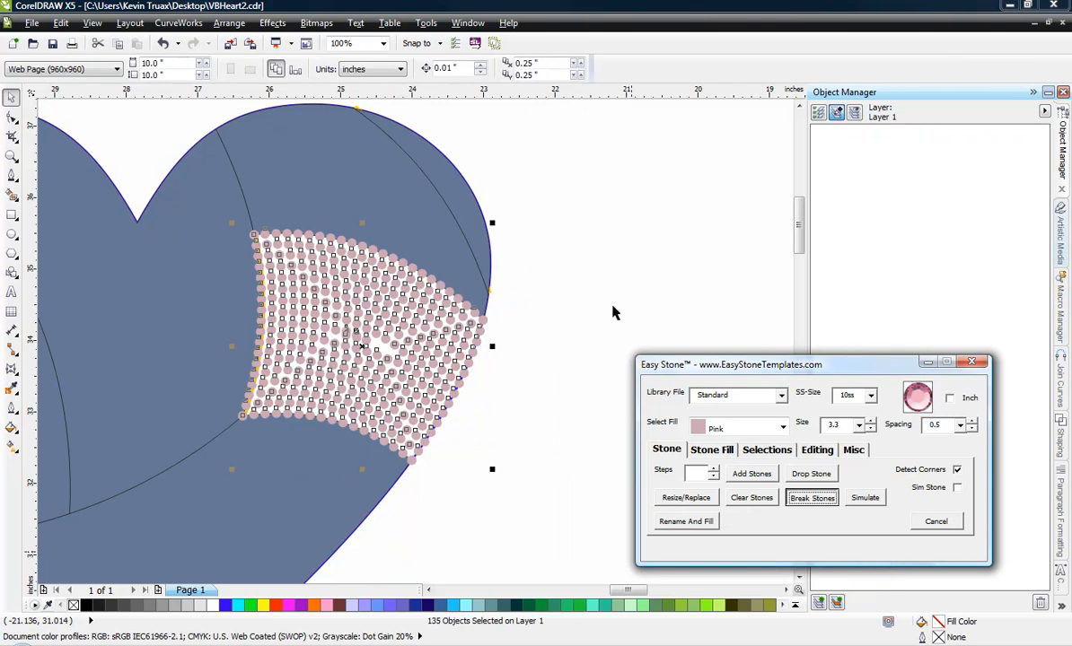
Step: Delete the two overlapping stones near the centre of the panel
scroll(342, 350, "up", 2)
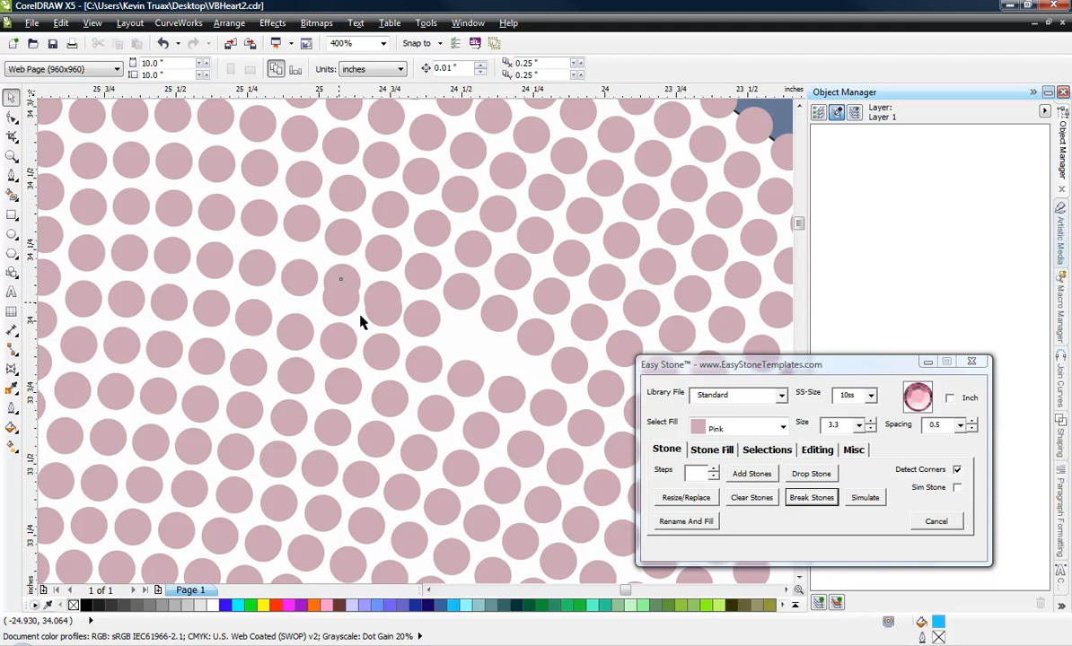
left_click(339, 302)
key("Delete")
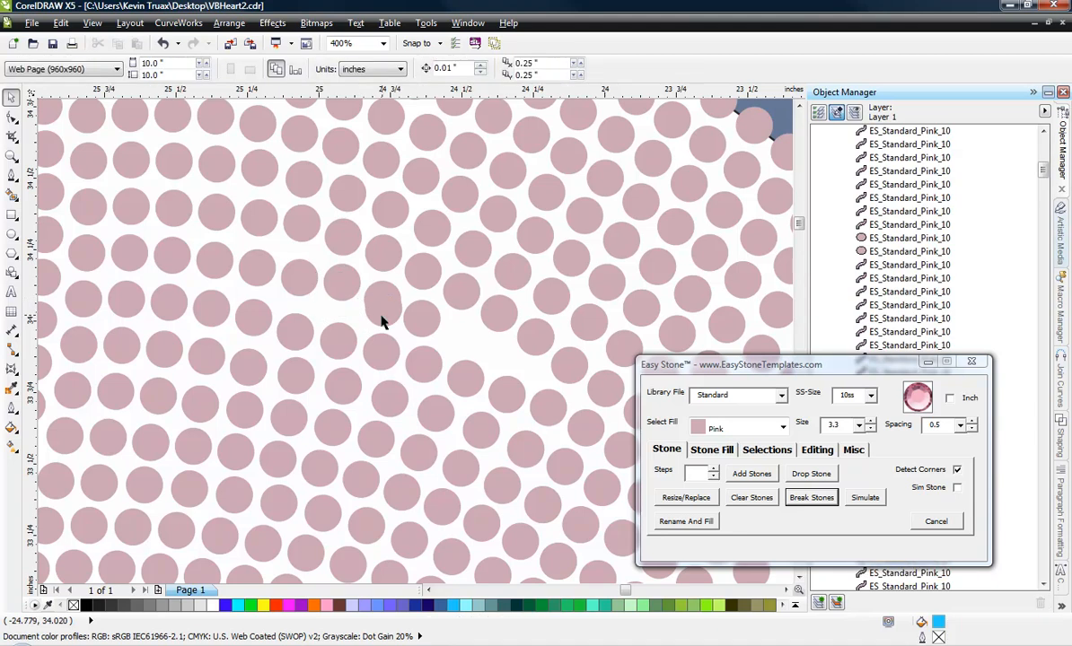
left_click(382, 306)
key("Delete")
Step: Move a neighbouring stone into the gap at the panel's centre and resize it to 2.3
left_click_drag(428, 323, 503, 355)
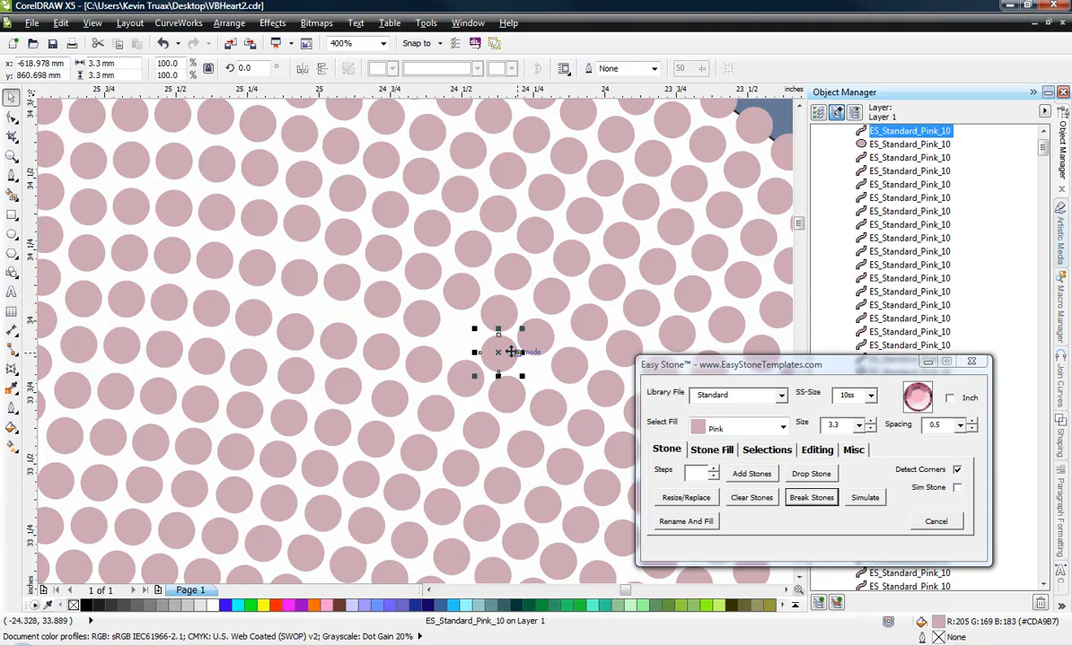
scroll(511, 351, "up", 2)
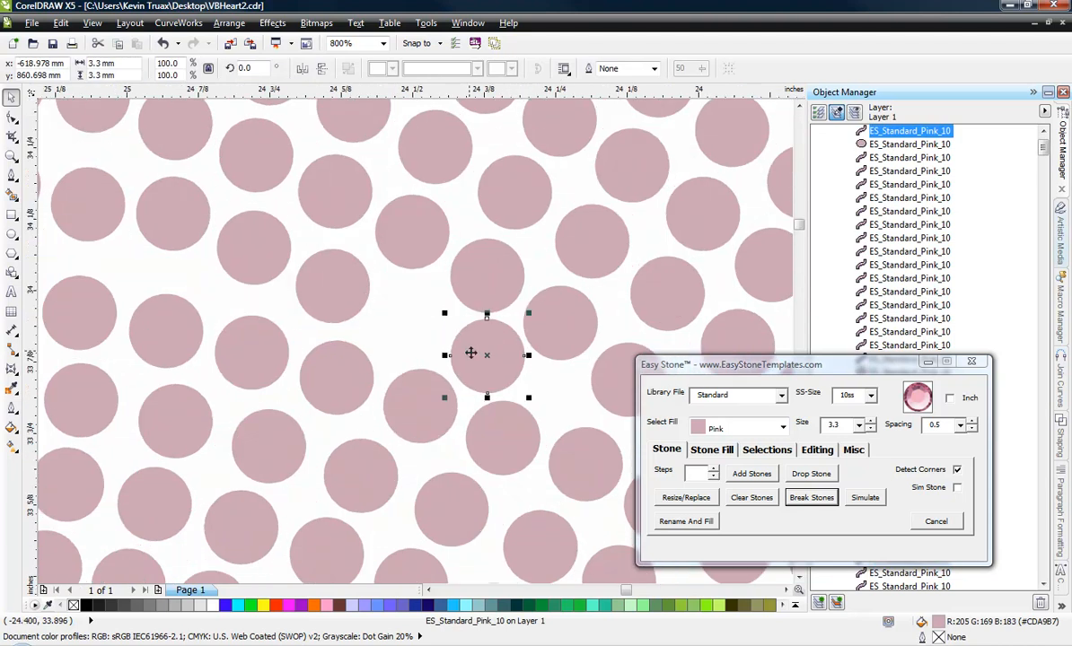
left_click(859, 425)
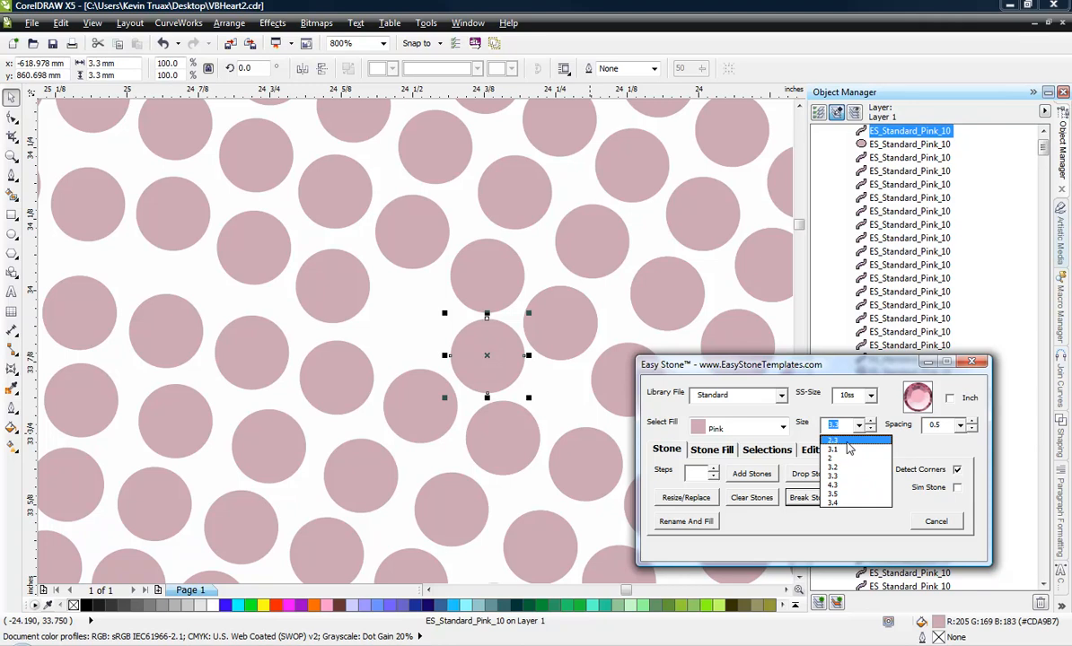
left_click(848, 443)
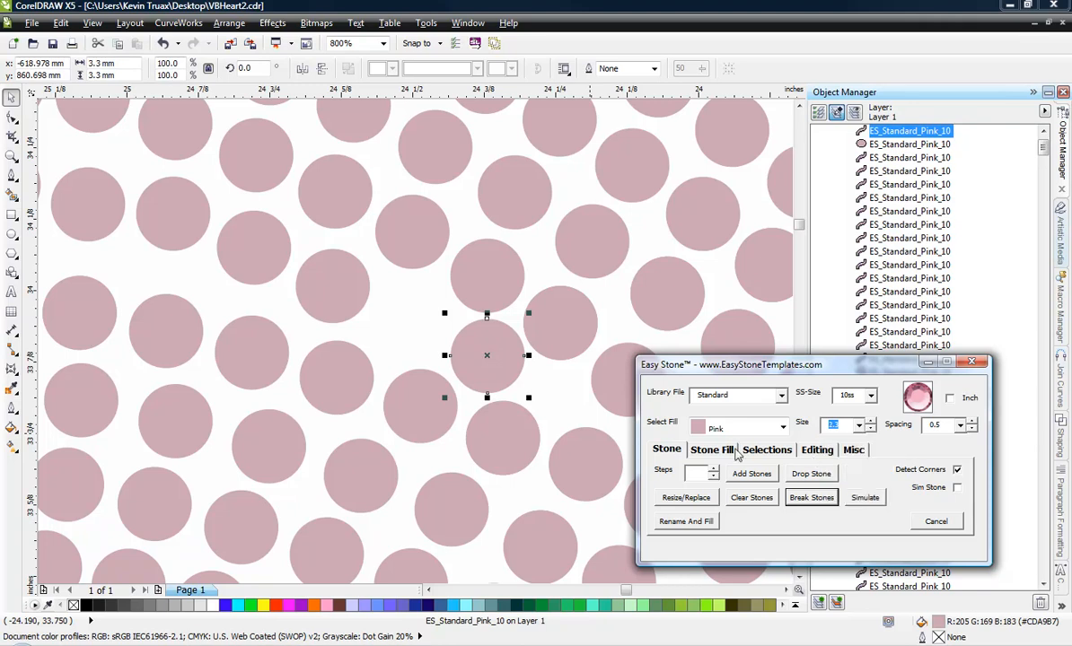
left_click(688, 499)
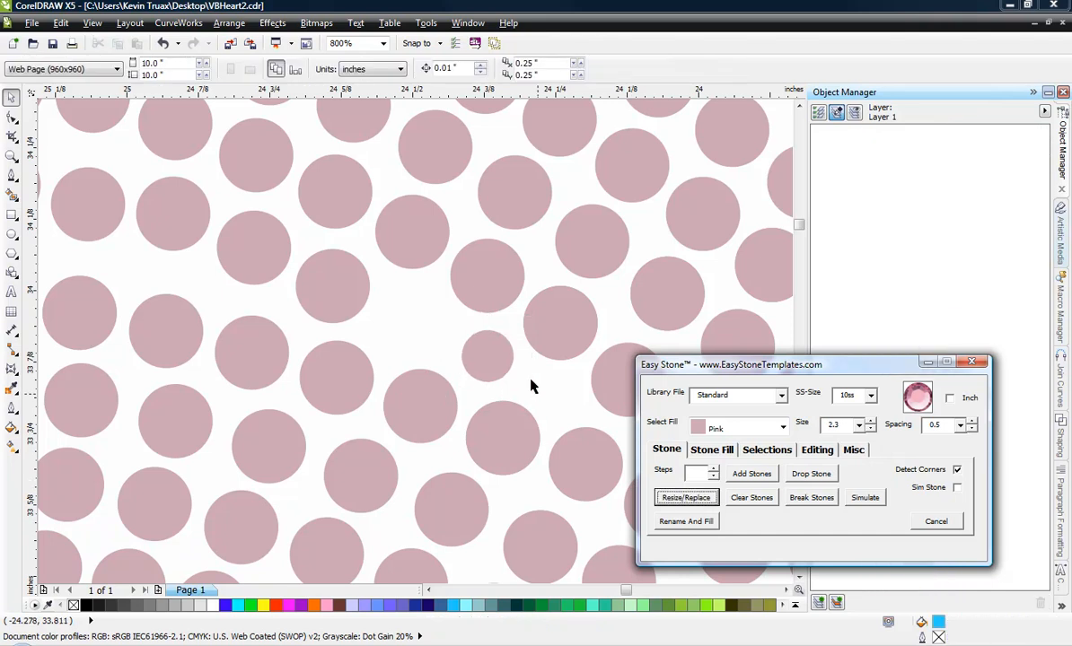
Step: Shift the small 2.3 stone further along the central gap and move two full-size stones in behind it
left_click(484, 360)
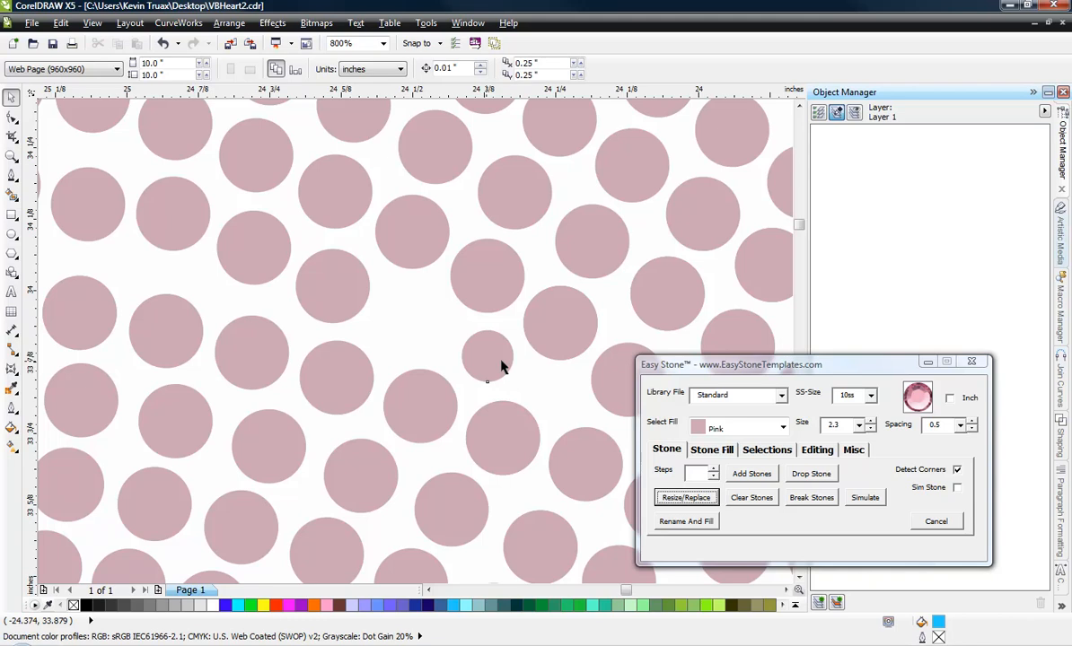
left_click(500, 364)
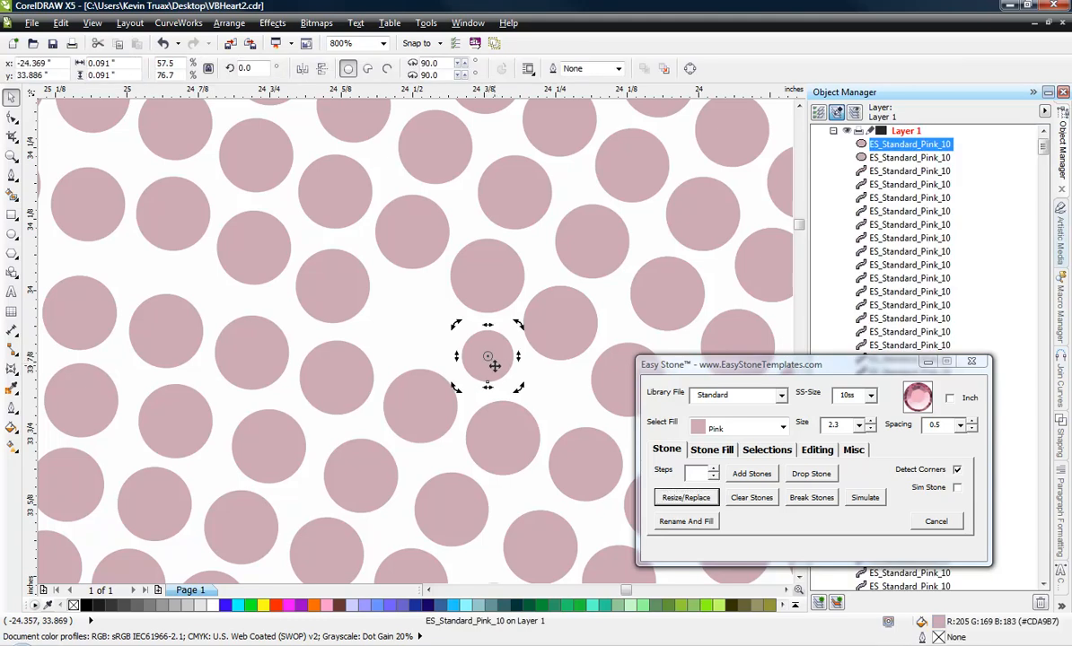
left_click_drag(490, 360, 561, 400)
left_click(329, 297)
left_click_drag(341, 297, 493, 365)
left_click_drag(328, 294, 416, 314)
scroll(417, 316, "down", 1)
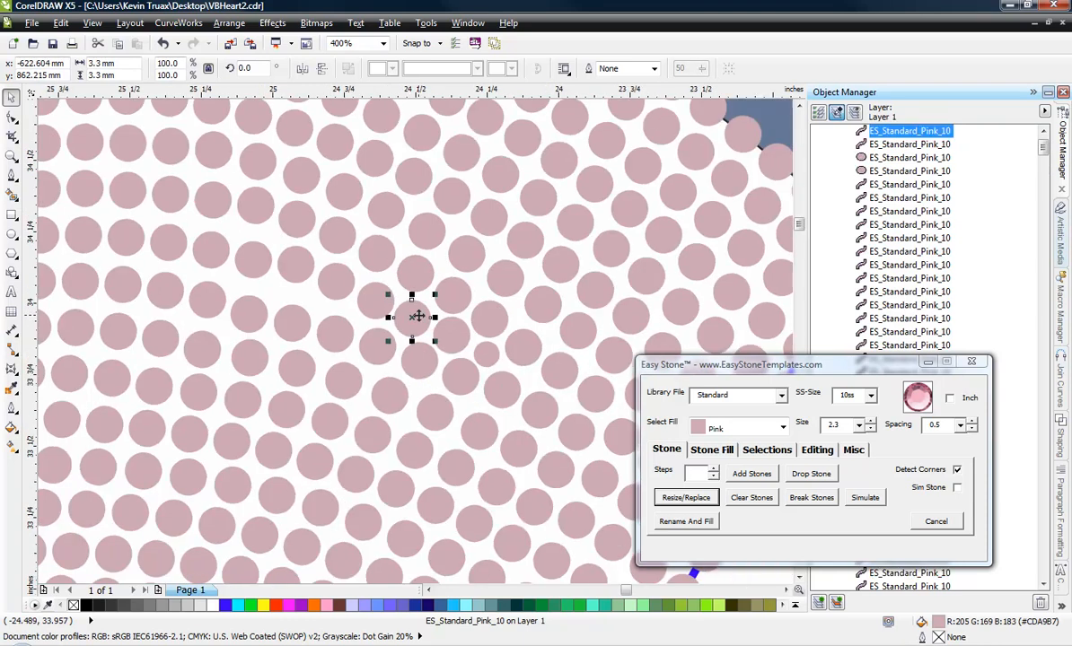
scroll(251, 253, "up", 1)
scroll(227, 326, "down", 1)
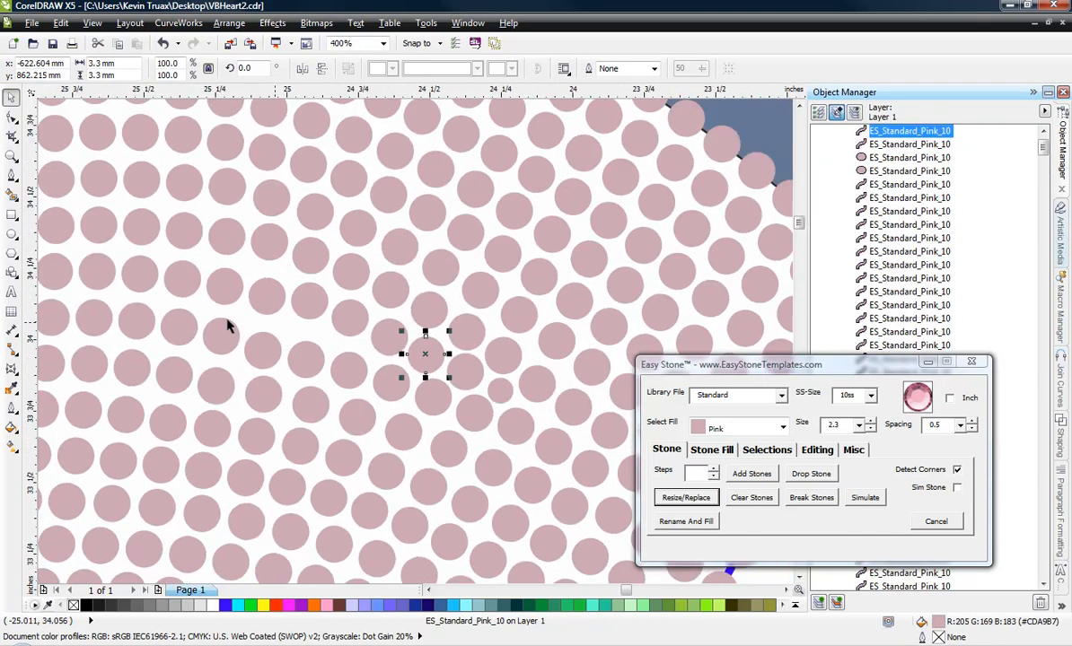
Step: Nudge four stones of the row beside the central gap closer to the row above to even out the spacing
scroll(203, 280, "up", 1)
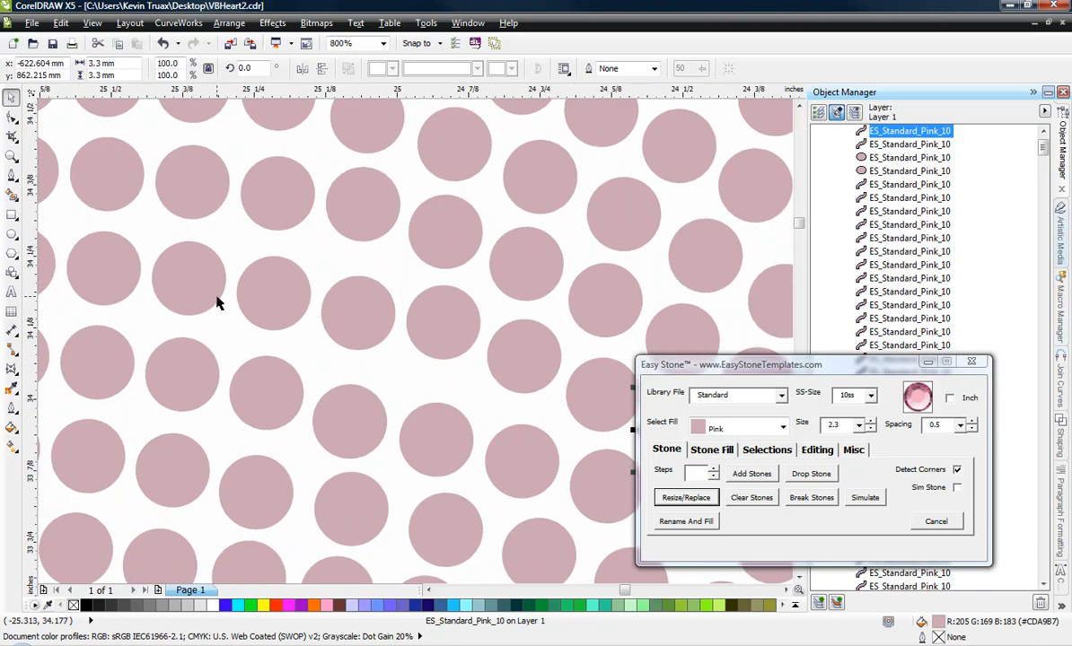
left_click(193, 278)
scroll(191, 277, "up", 1)
left_click_drag(191, 277, 200, 266)
left_click_drag(359, 326, 363, 296)
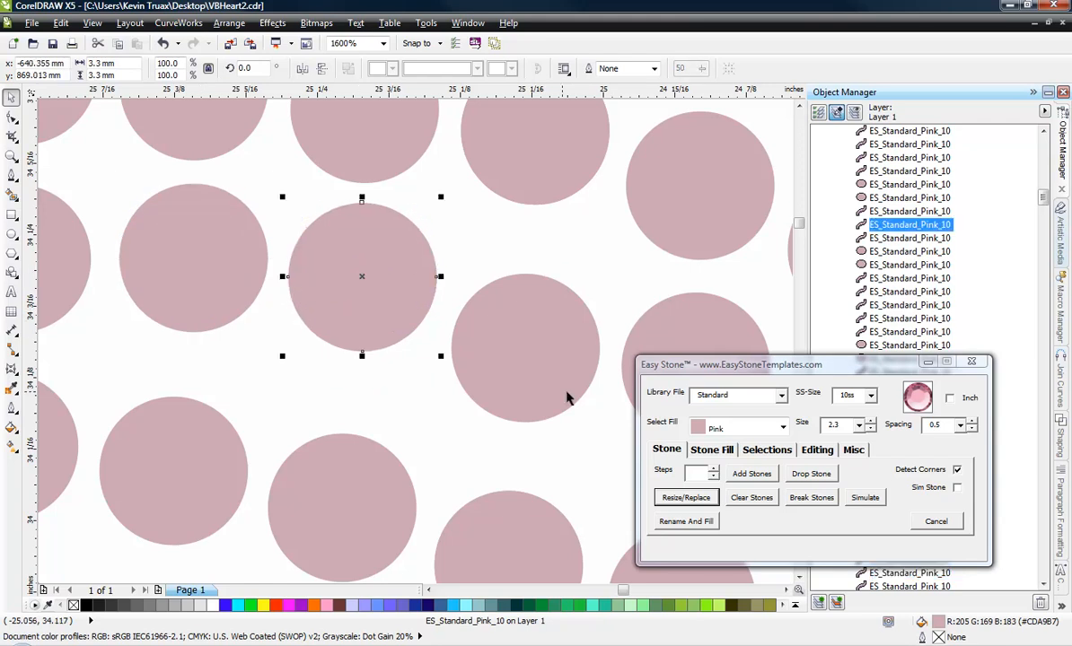
left_click_drag(566, 398, 572, 354)
scroll(298, 283, "down", 1)
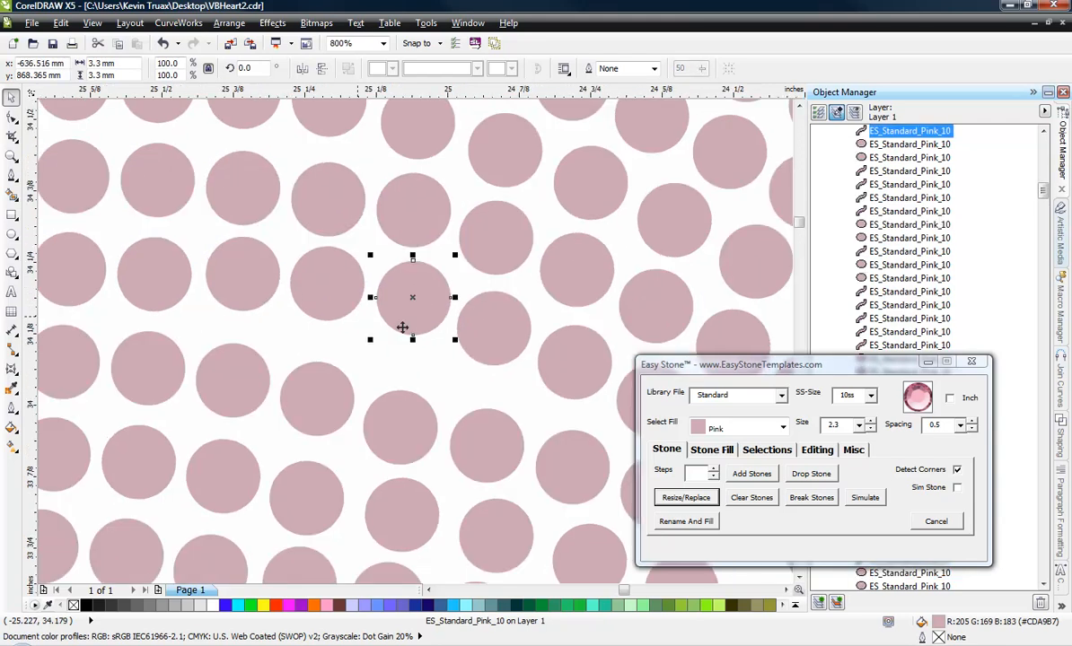
scroll(508, 343, "up", 1)
left_click_drag(510, 339, 486, 318)
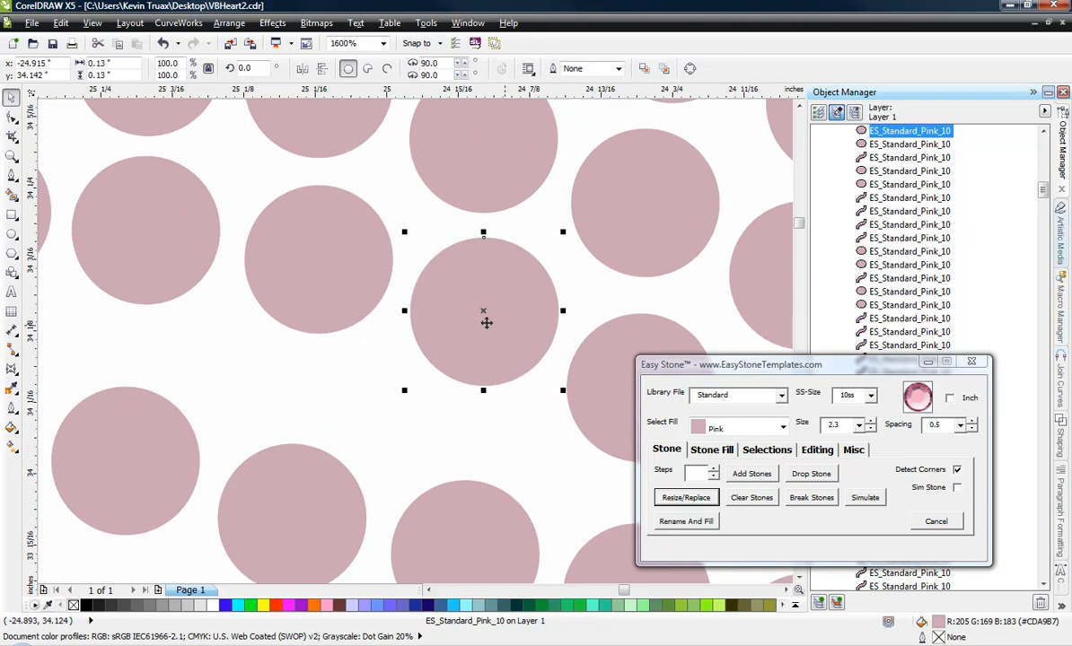
scroll(445, 324, "down", 1)
scroll(368, 374, "down", 1)
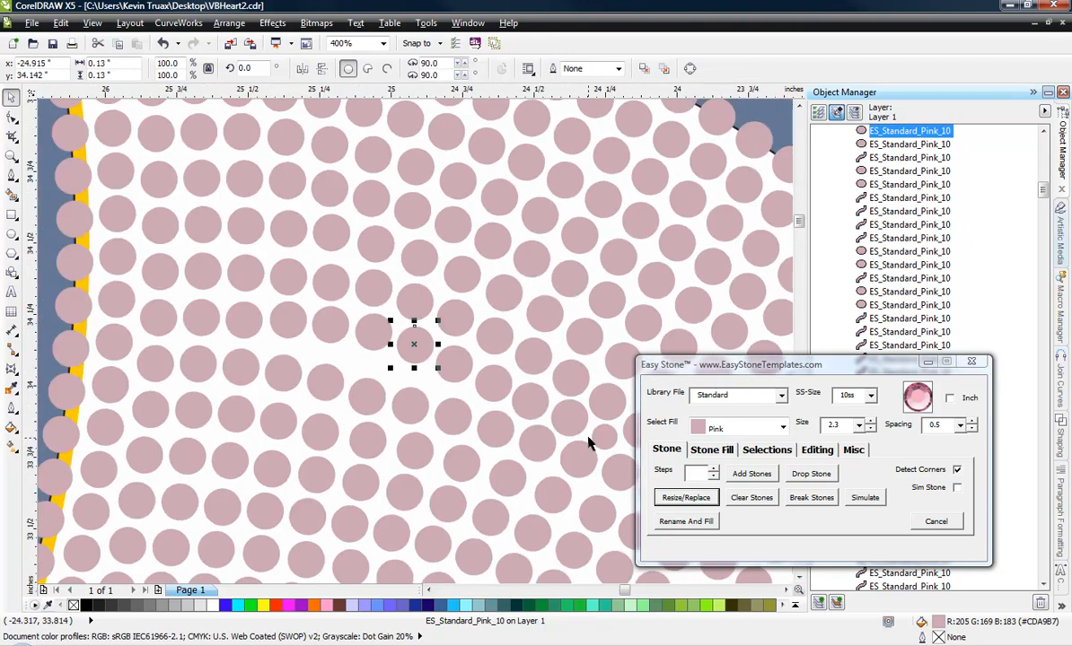
Step: Place two copies of the small 2.3 stone in the open space below the adjusted row
left_click_drag(604, 438, 486, 382)
right_click(444, 372)
scroll(305, 350, "up", 2)
scroll(316, 368, "down", 1)
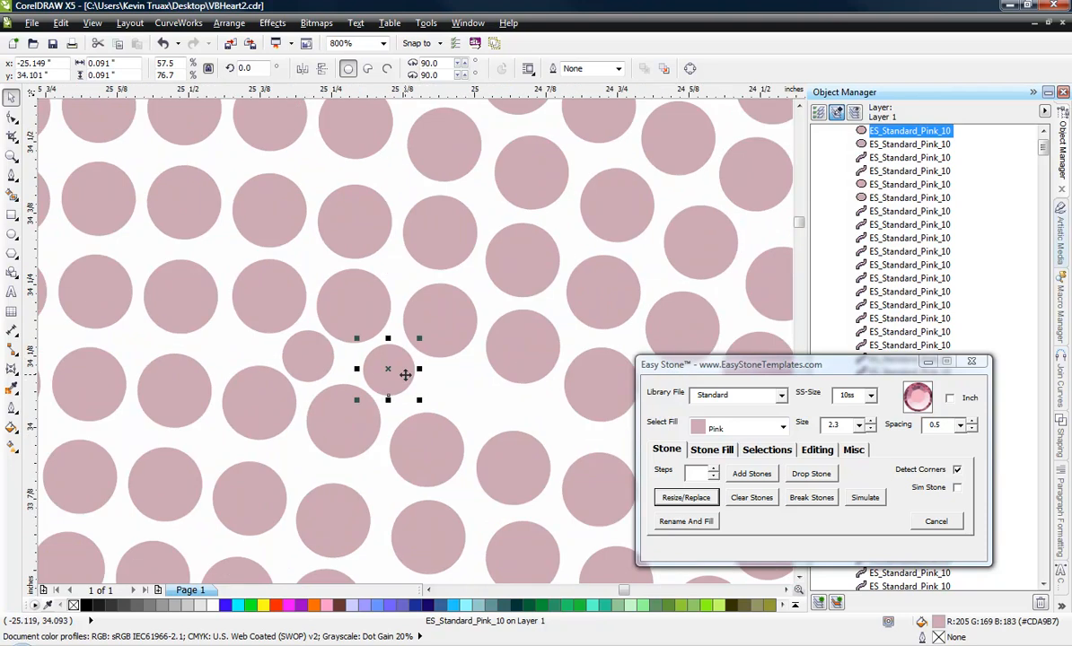
Step: Place two more copies of the small 2.3 stone further along the open gap between the rows
left_click_drag(405, 376, 549, 411)
right_click(474, 395)
scroll(503, 449, "down", 3)
scroll(473, 476, "up", 3)
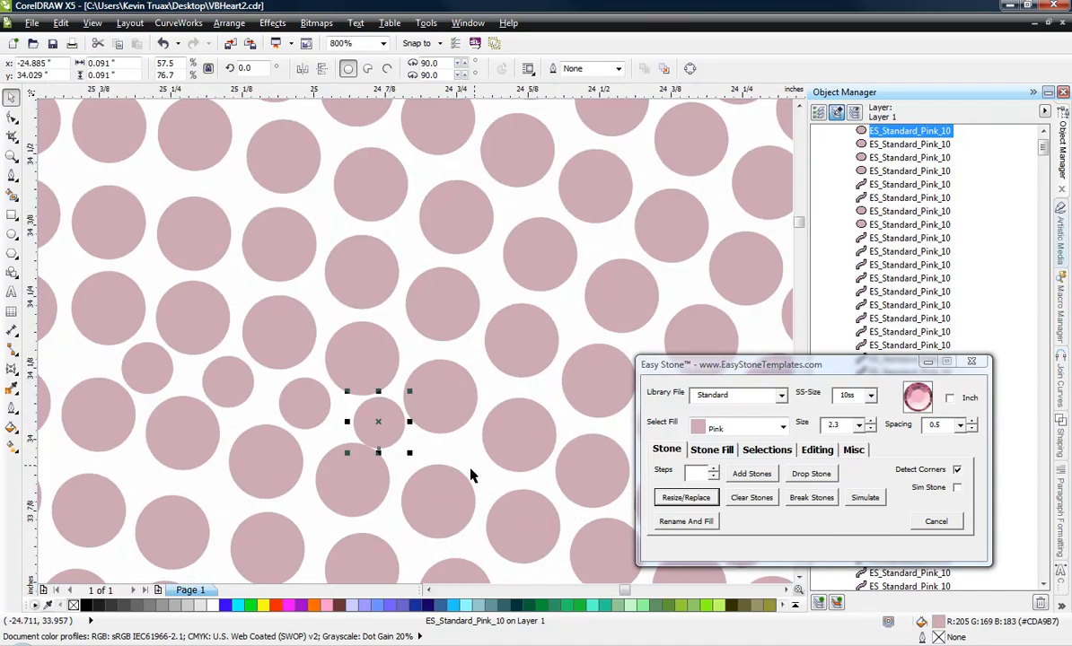
Step: Move the full-size stones above and below the third small stone slightly apart and centre the small stone between them
scroll(470, 471, "up", 1)
left_click_drag(277, 487, 281, 511)
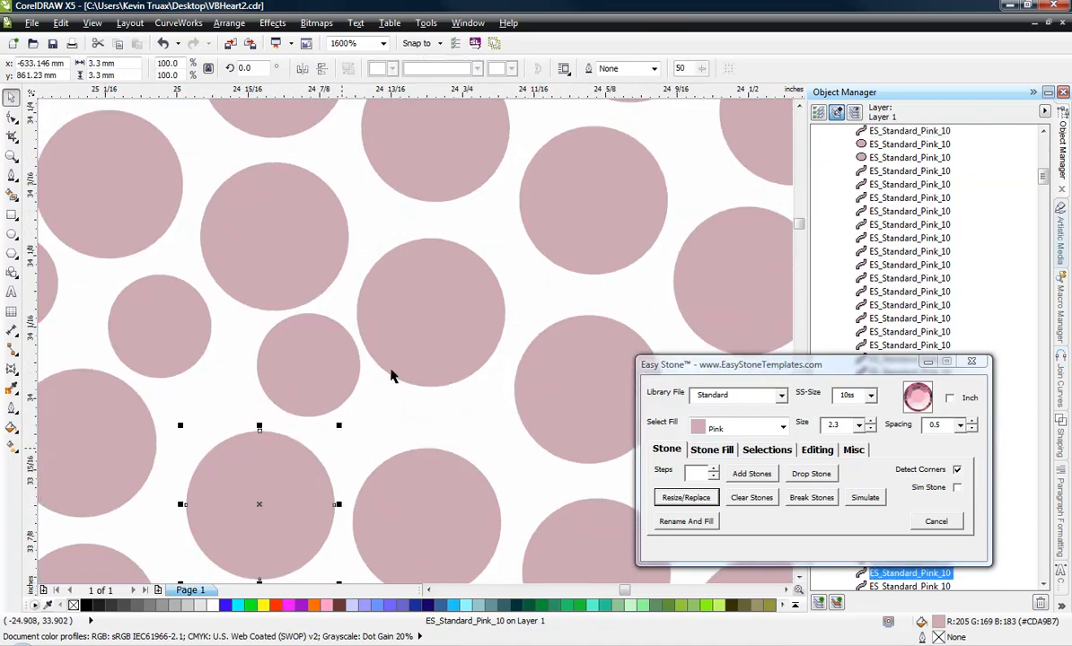
left_click_drag(308, 271, 311, 263)
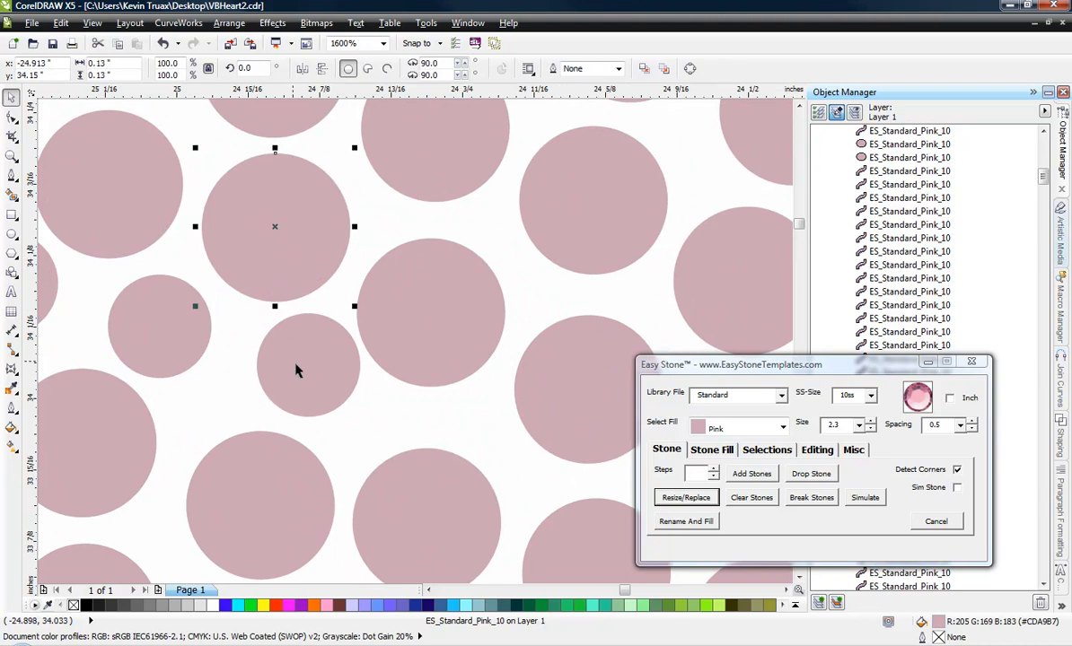
left_click_drag(304, 384, 294, 387)
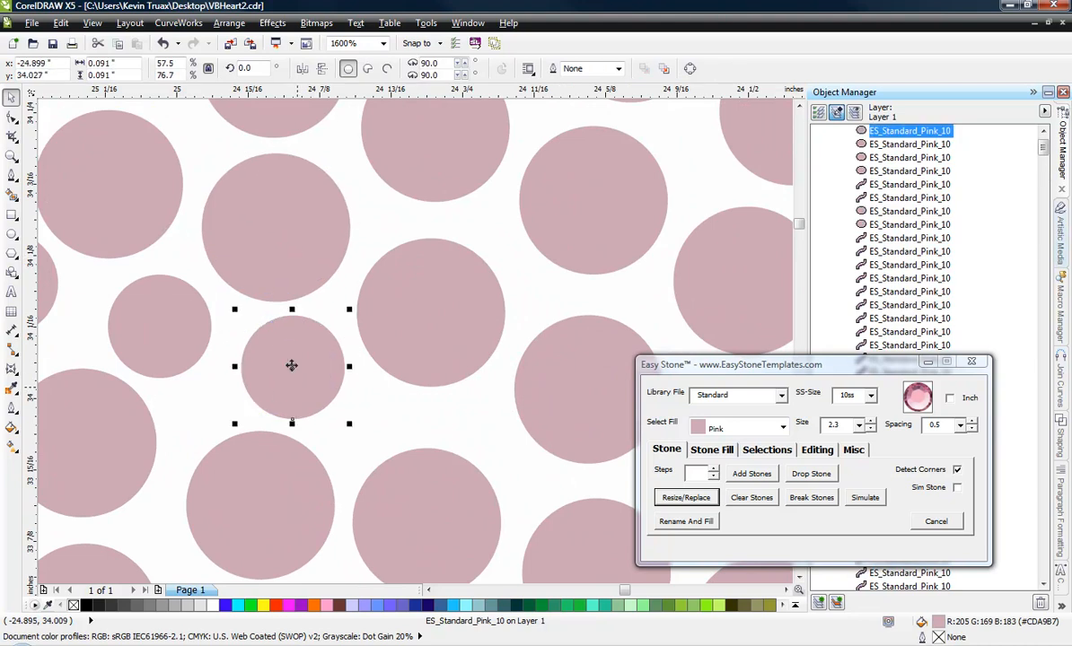
scroll(359, 364, "down", 3)
left_click(589, 474)
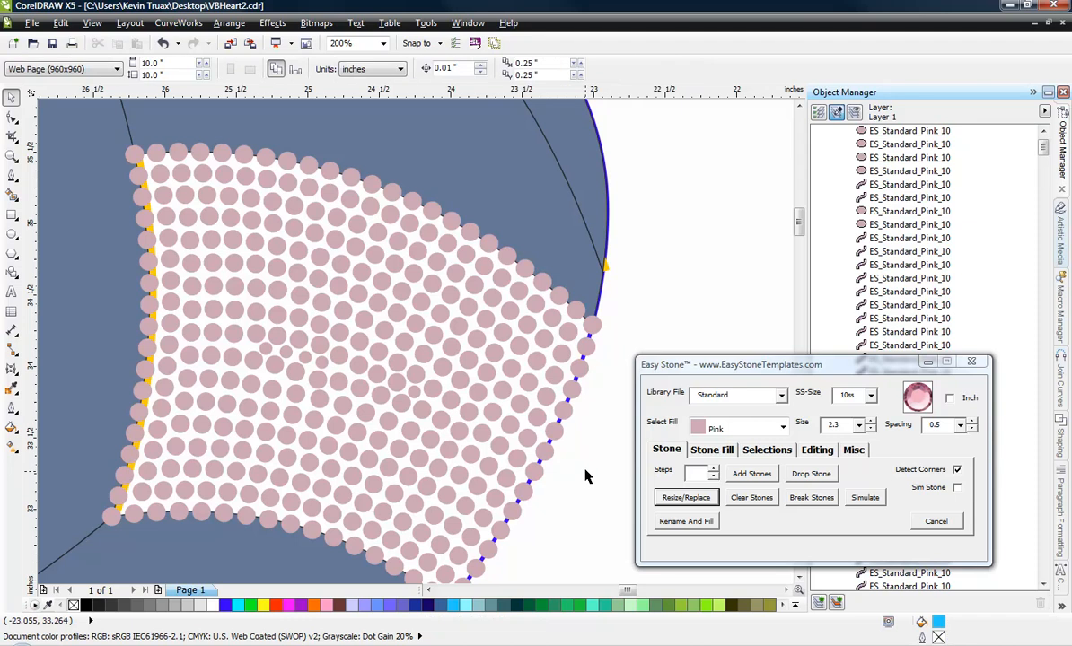
Step: Examine the pink stone-filled panel within the whole heart and review the other heart and volleyball designs around it
scroll(525, 432, "down", 1)
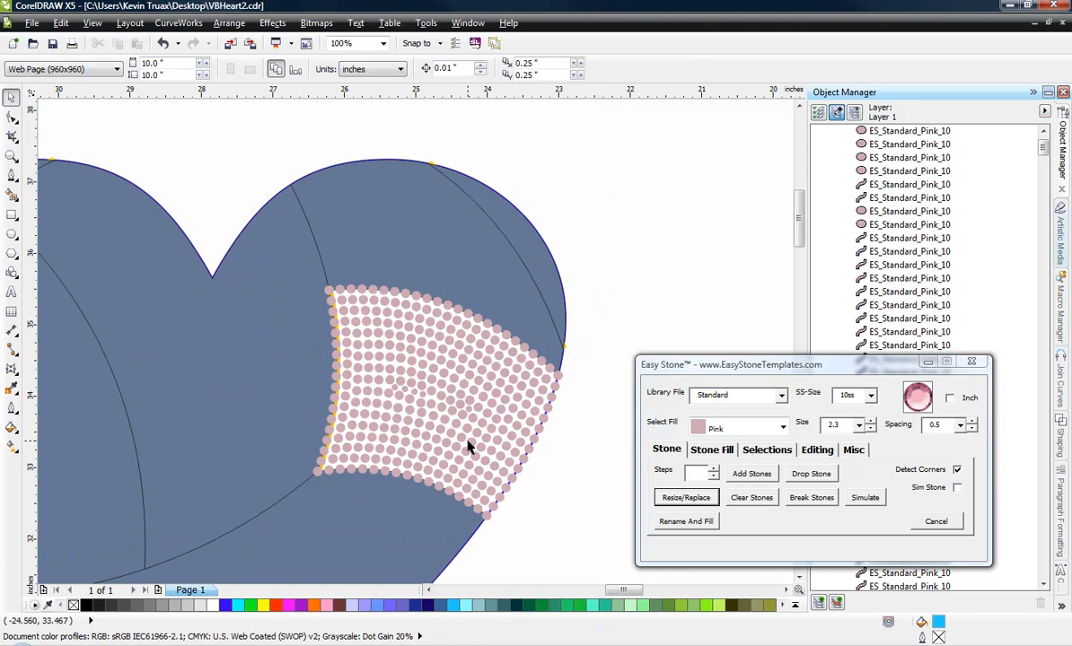
scroll(474, 323, "down", 2)
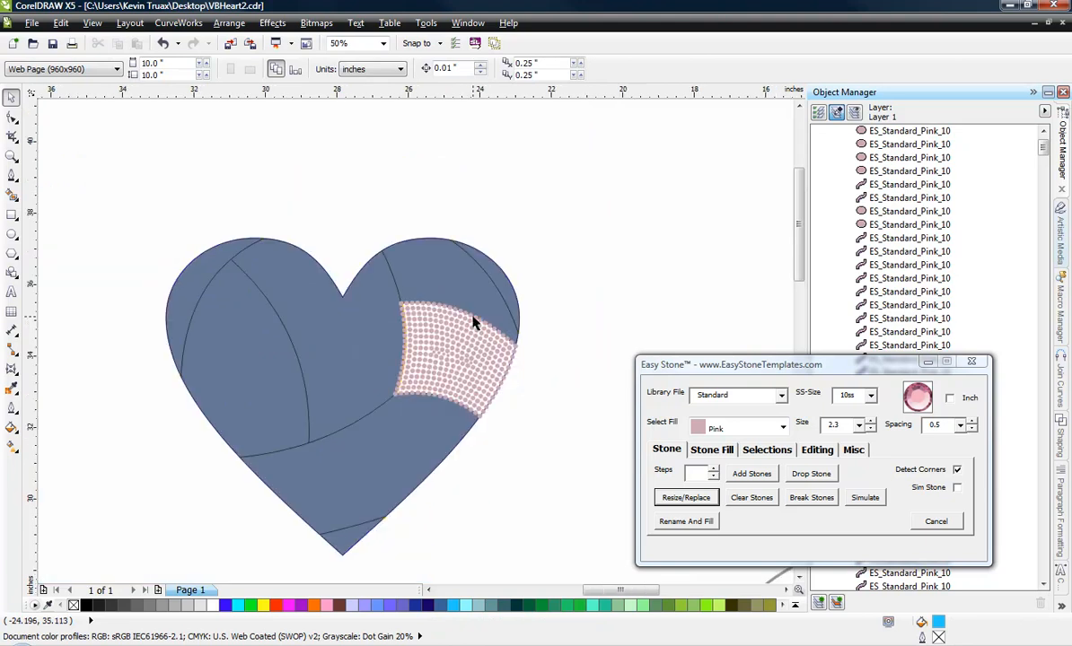
scroll(442, 296, "up", 2)
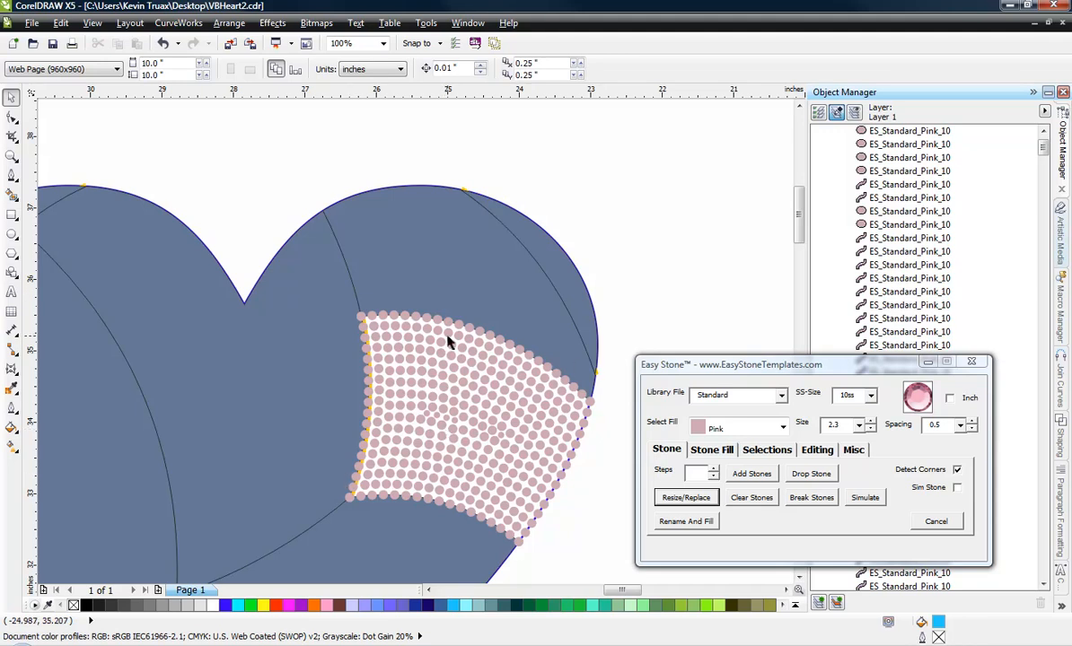
scroll(286, 198, "down", 2)
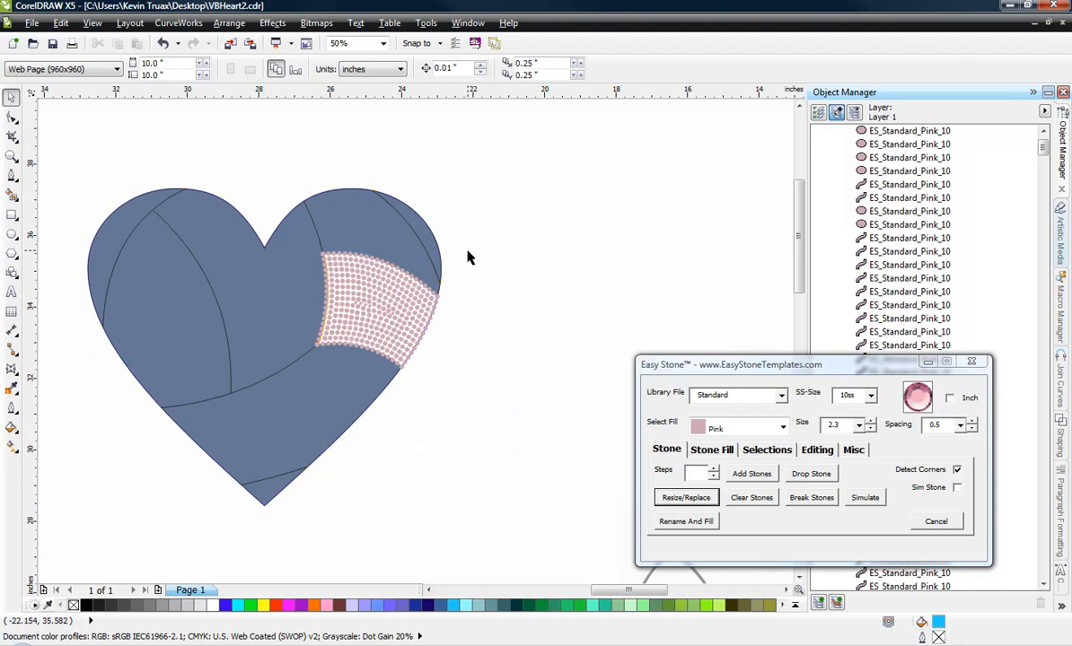
scroll(488, 278, "down", 1)
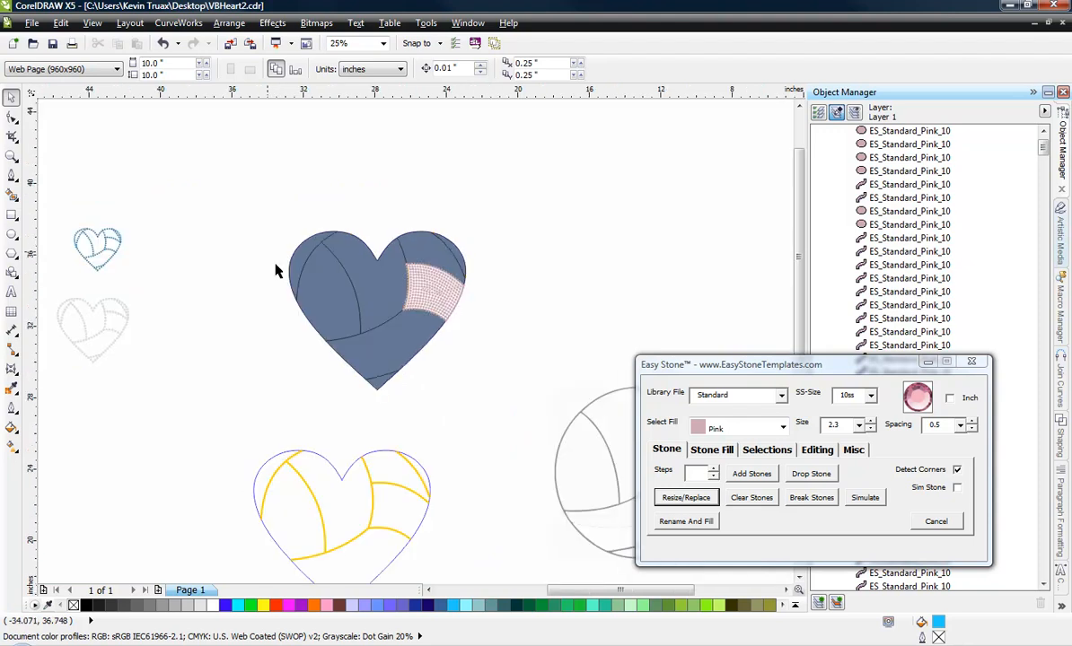
scroll(283, 280, "down", 1)
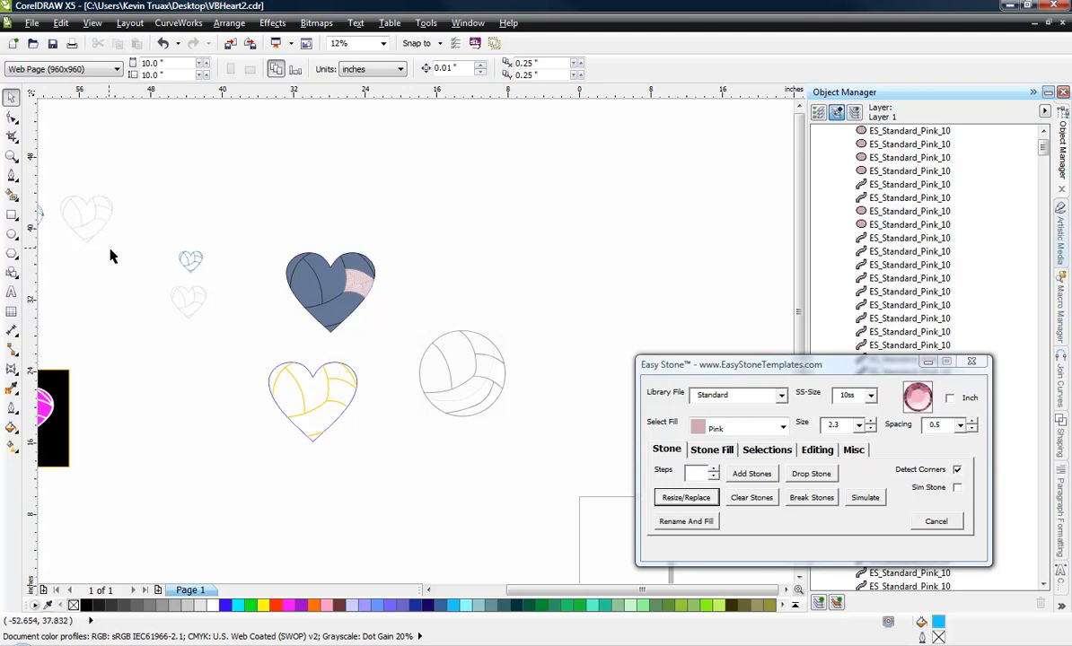
scroll(333, 319, "down", 1)
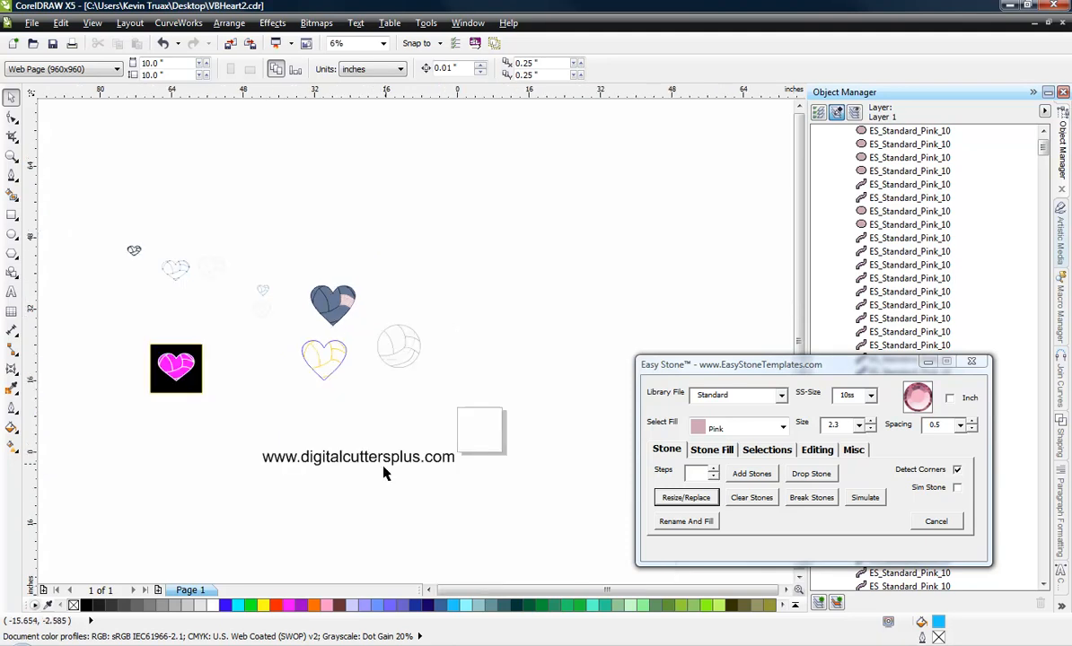
scroll(384, 473, "up", 1)
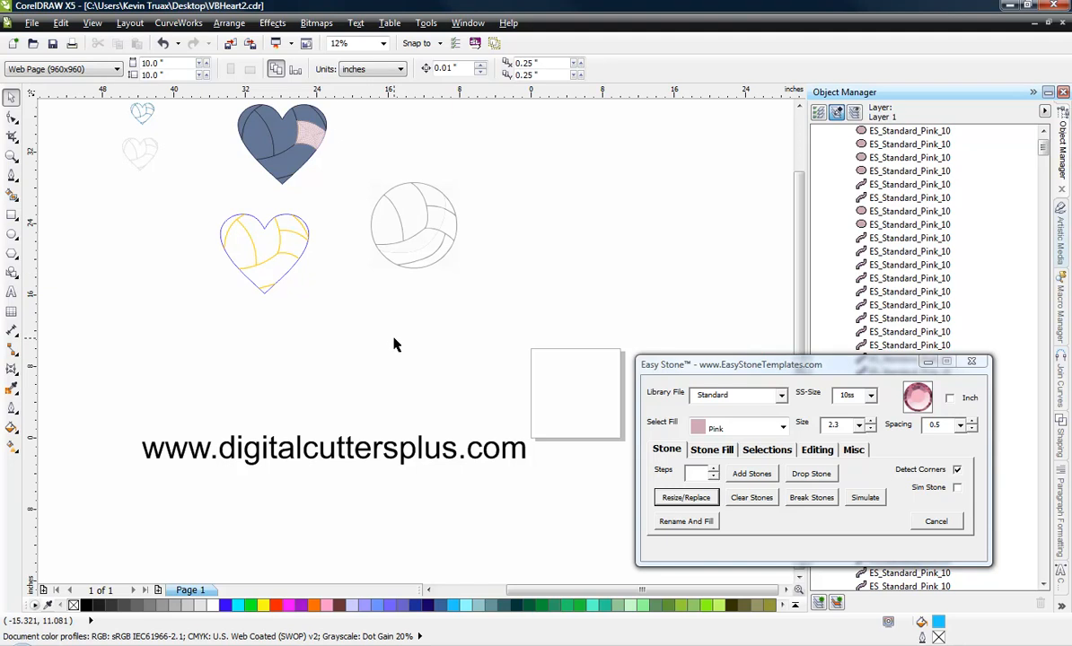
scroll(395, 344, "down", 1)
scroll(158, 313, "up", 1)
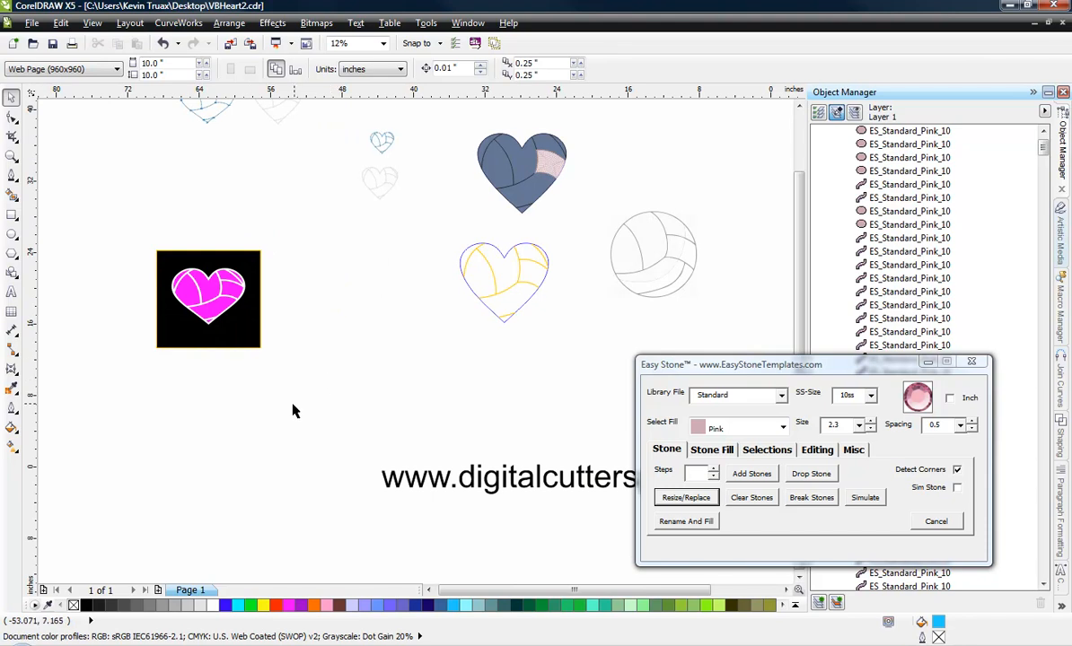
scroll(289, 332, "down", 1)
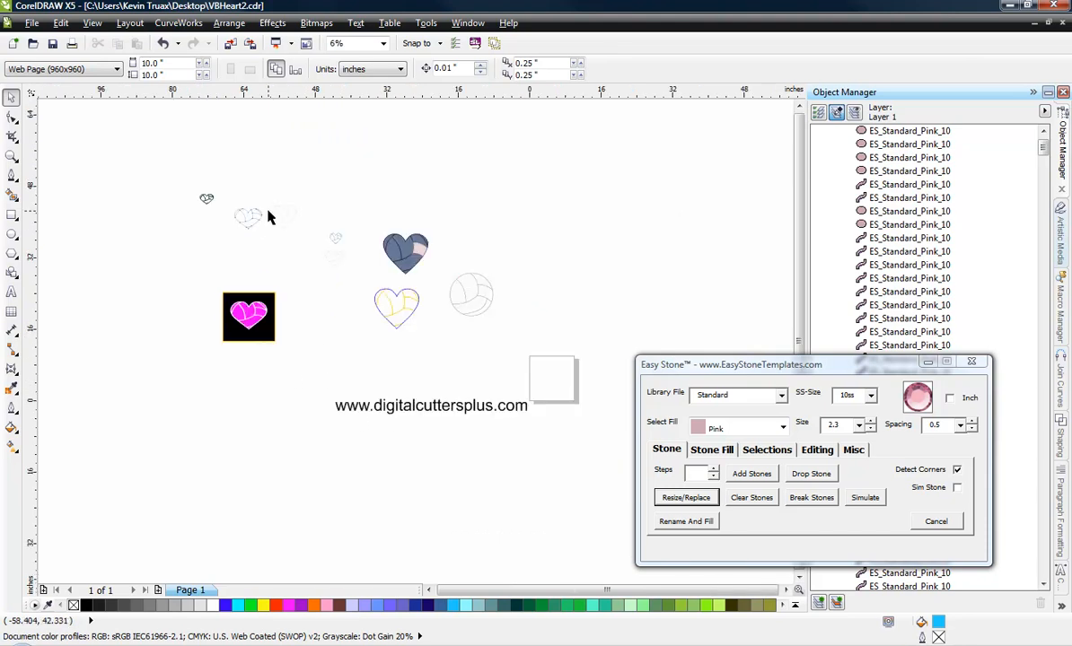
scroll(268, 217, "up", 1)
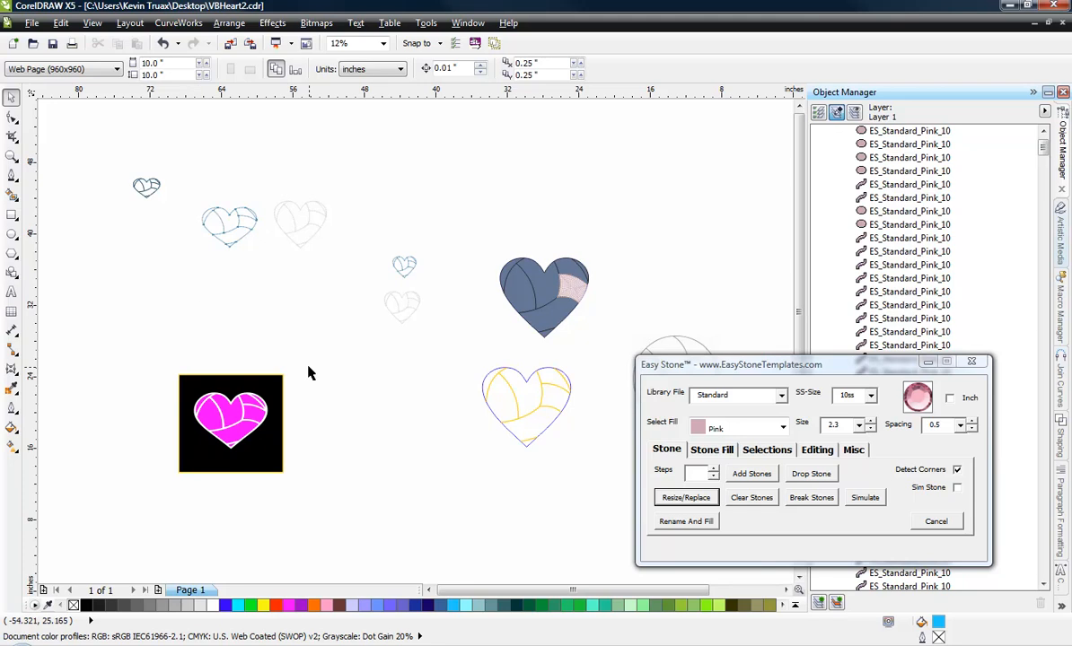
scroll(260, 337, "down", 1)
scroll(395, 364, "up", 1)
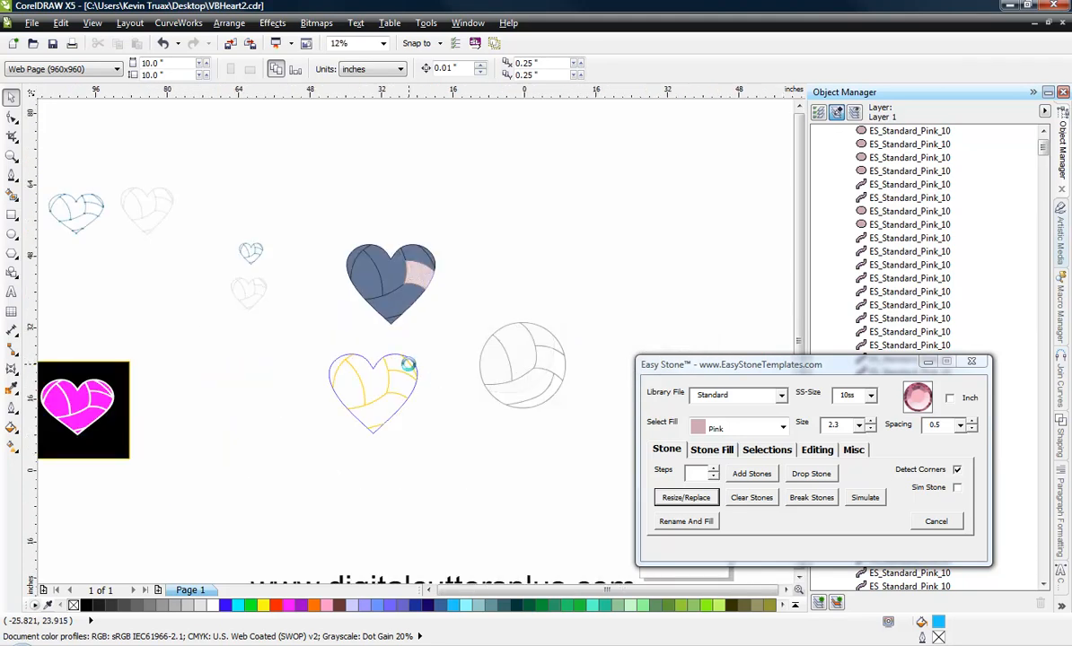
scroll(408, 359, "down", 1)
scroll(490, 459, "up", 1)
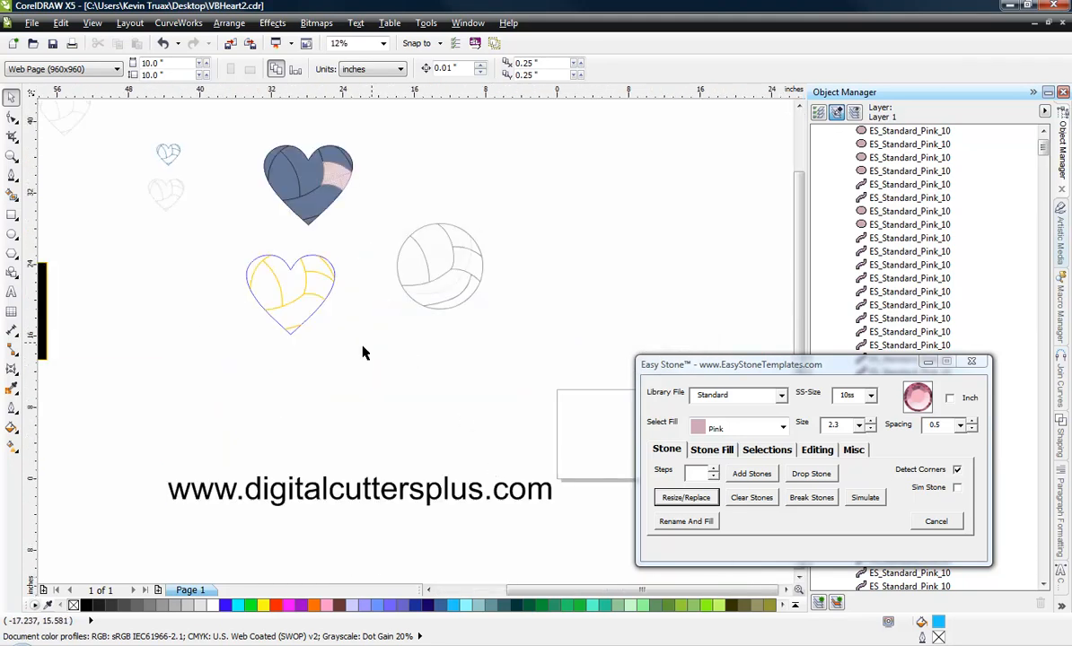